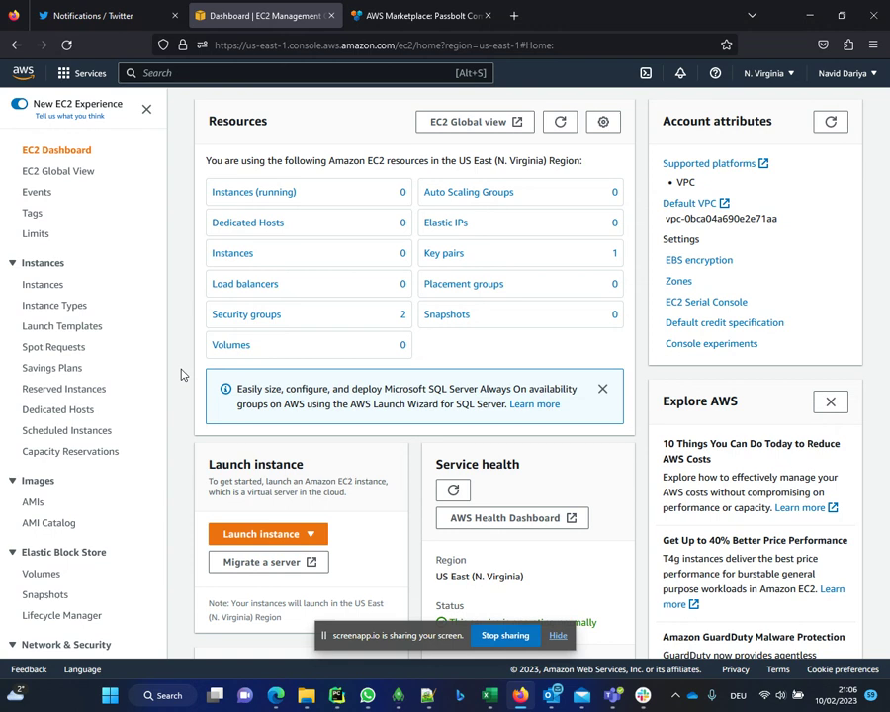
# Return to the AWS console home page and open the recently visited EC2 service
pyautogui.click(248, 74)
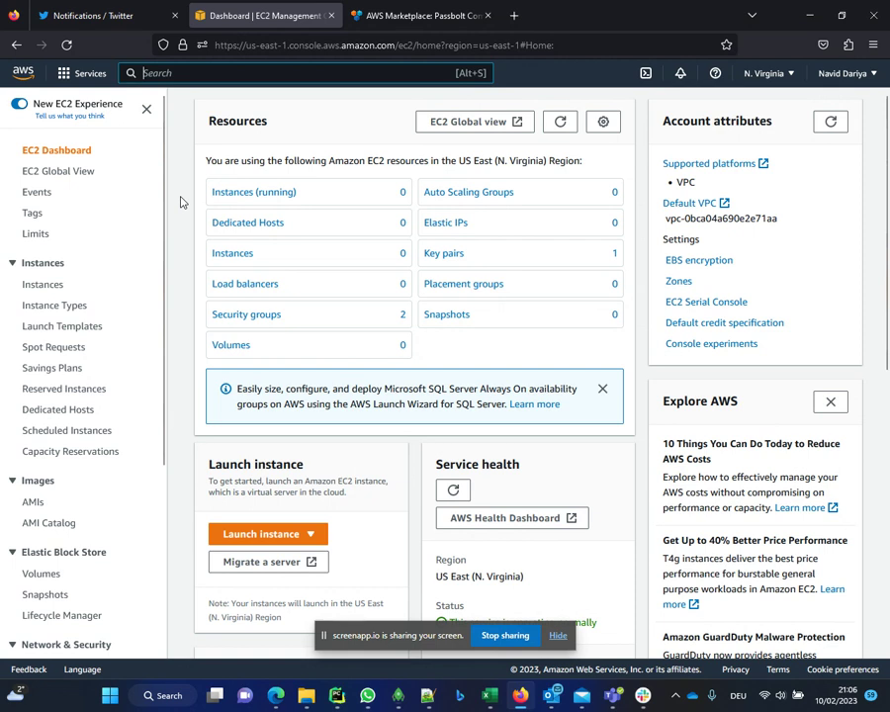
pyautogui.click(25, 73)
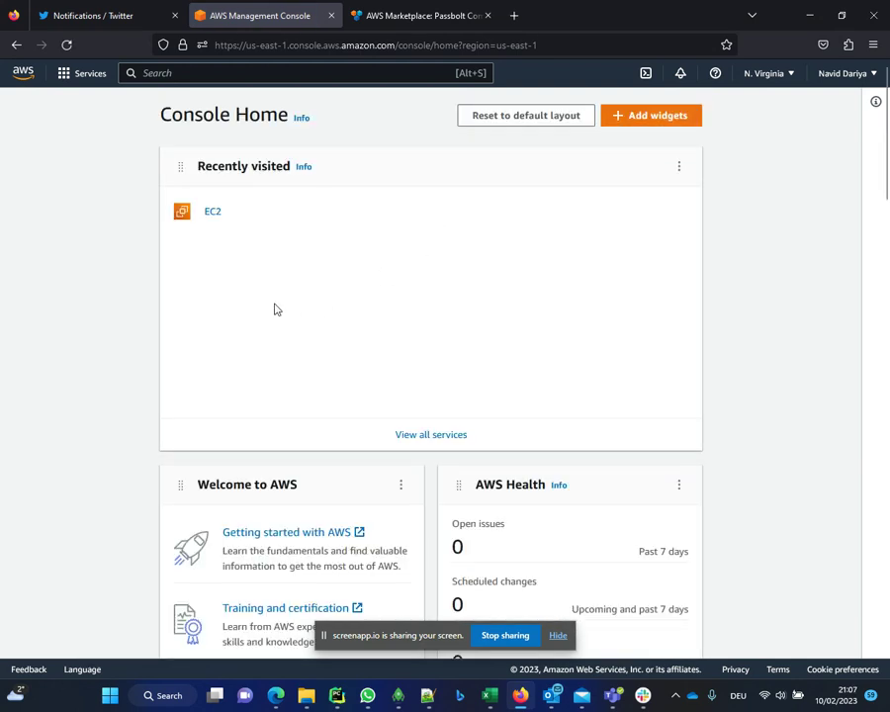
pyautogui.click(212, 220)
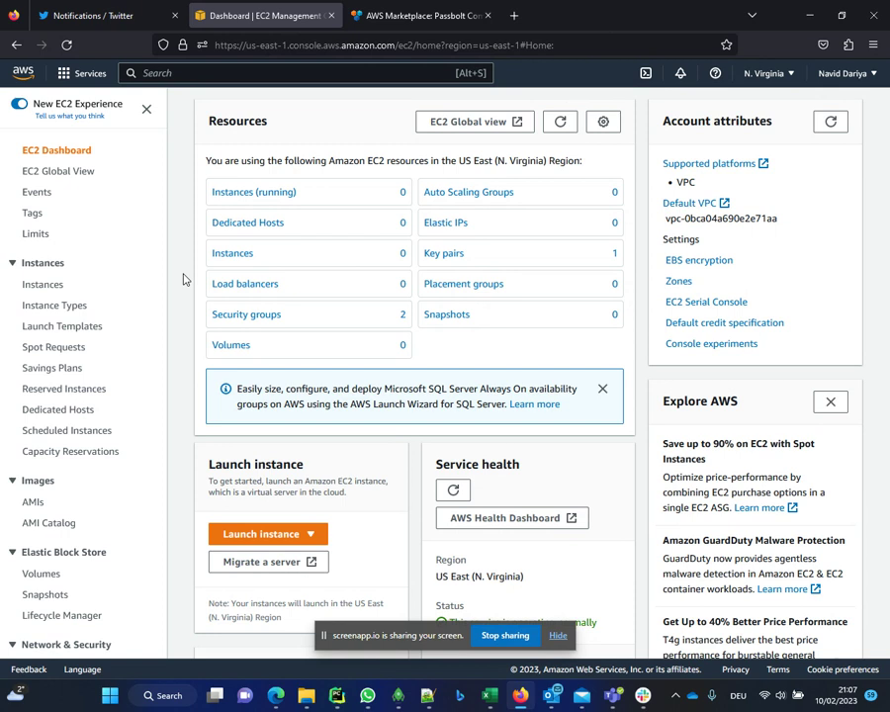
# Browse EC2 AMIs and Instances, then open the AMI Catalog of 47 Quickstart AMIs
pyautogui.click(32, 505)
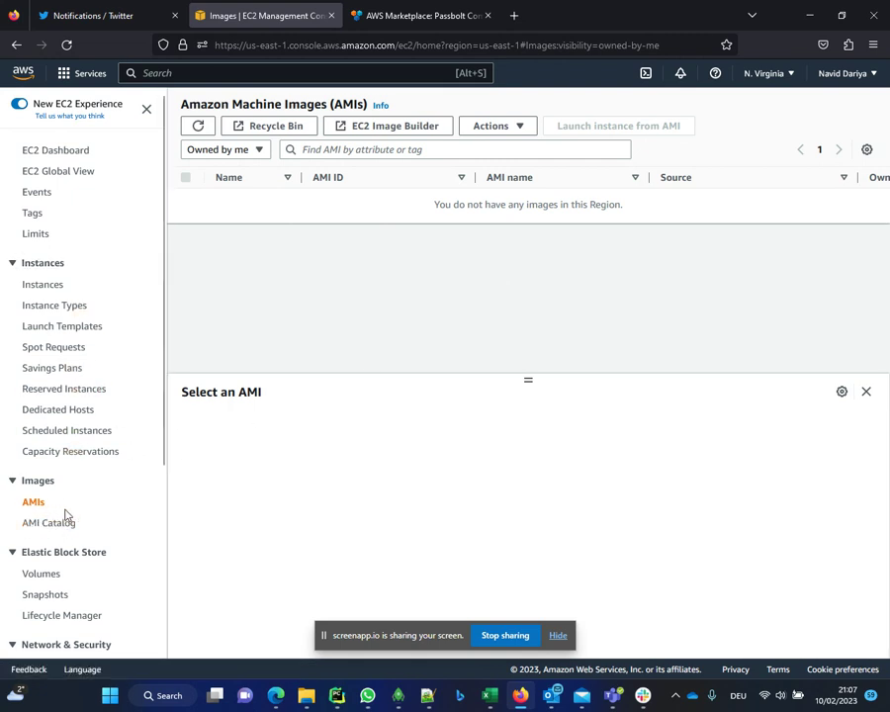
pyautogui.click(58, 287)
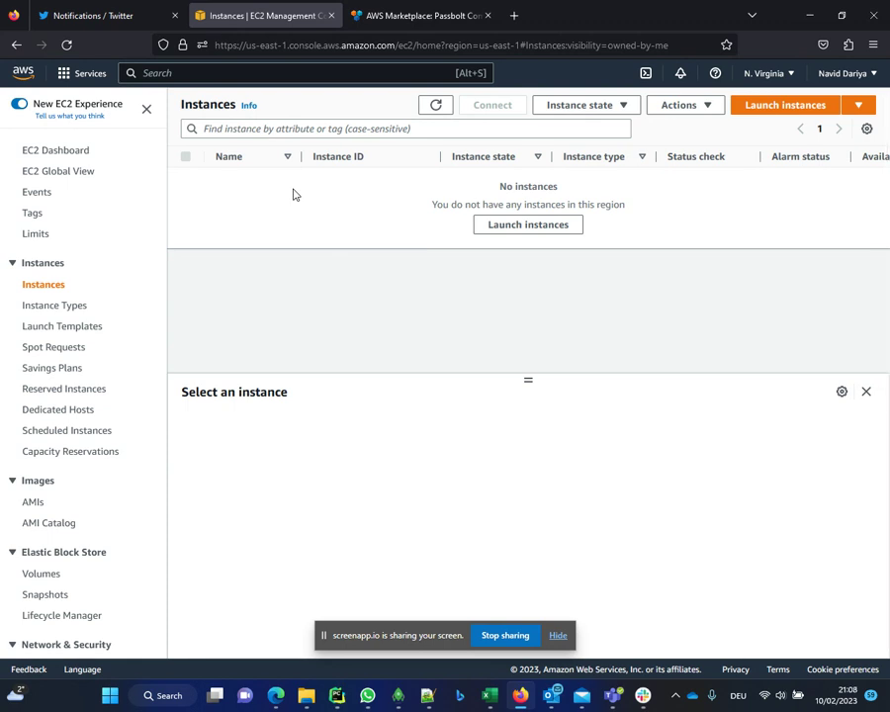
pyautogui.click(46, 527)
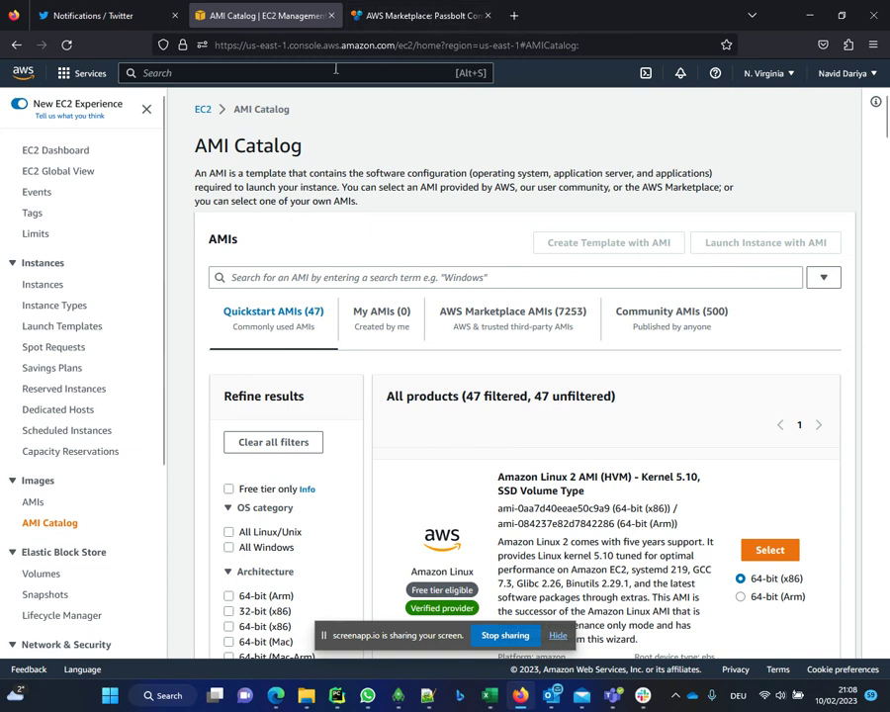
# Search the console for 'passbolt' and scroll to the Marketplace Passbolt Community and PRO AMIs
pyautogui.click(24, 75)
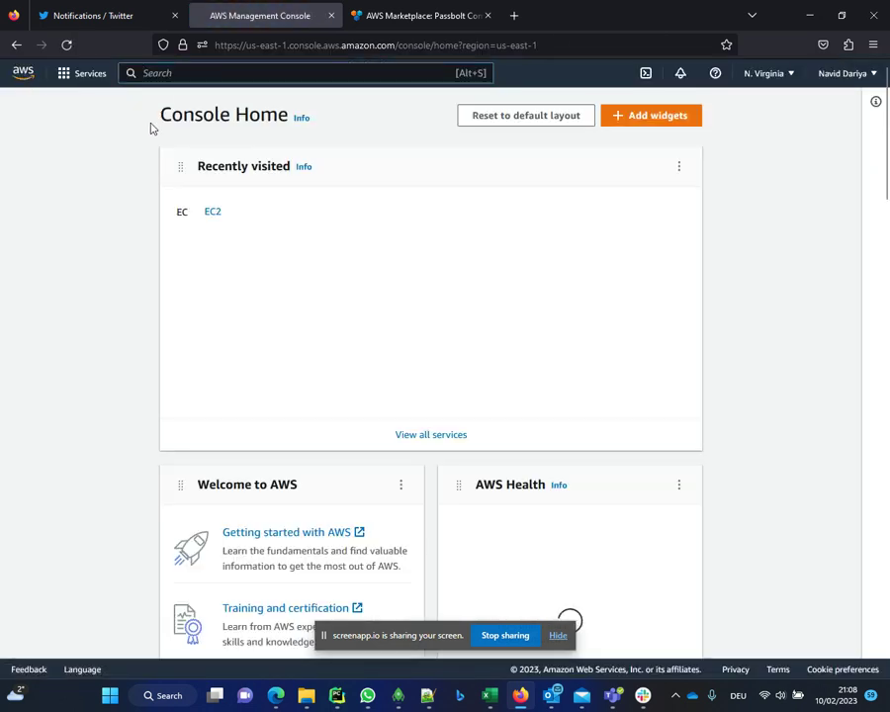
pyautogui.click(179, 74)
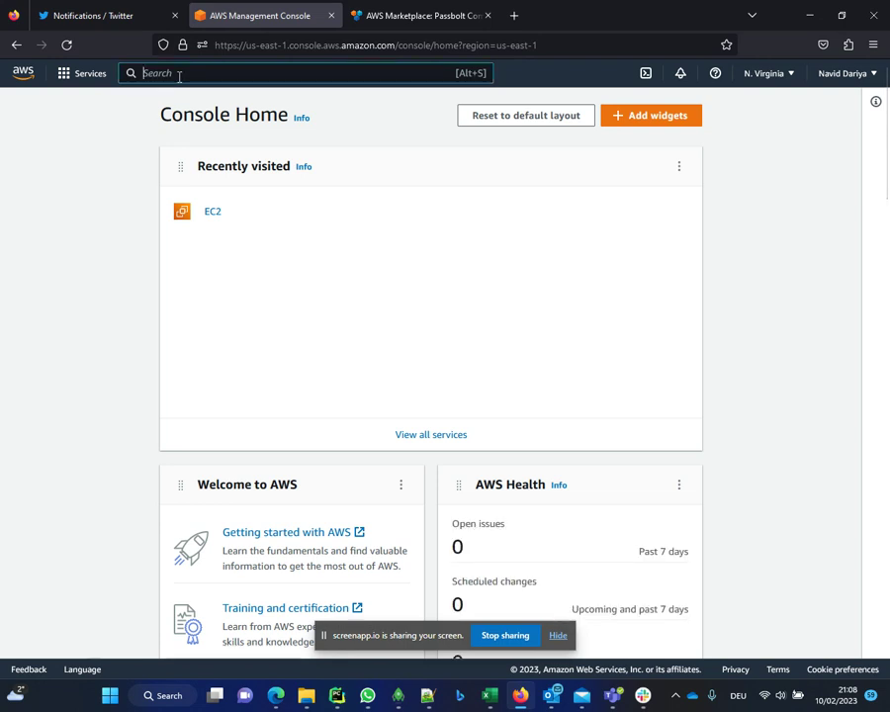
pyautogui.write('passbolt')
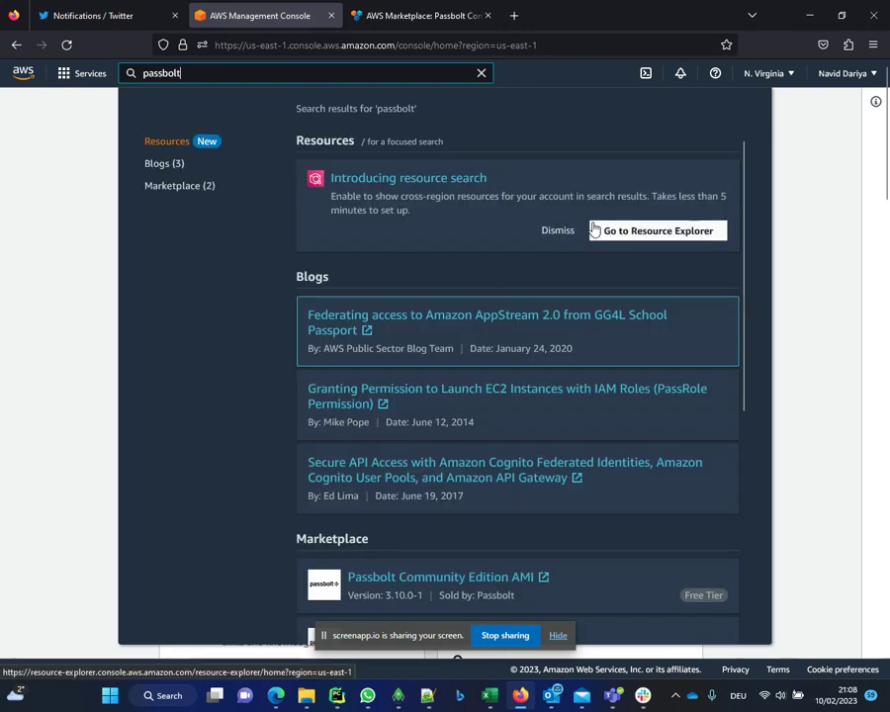
pyautogui.scroll(-2, 595, 229)
pyautogui.scroll(-1, 593, 228)
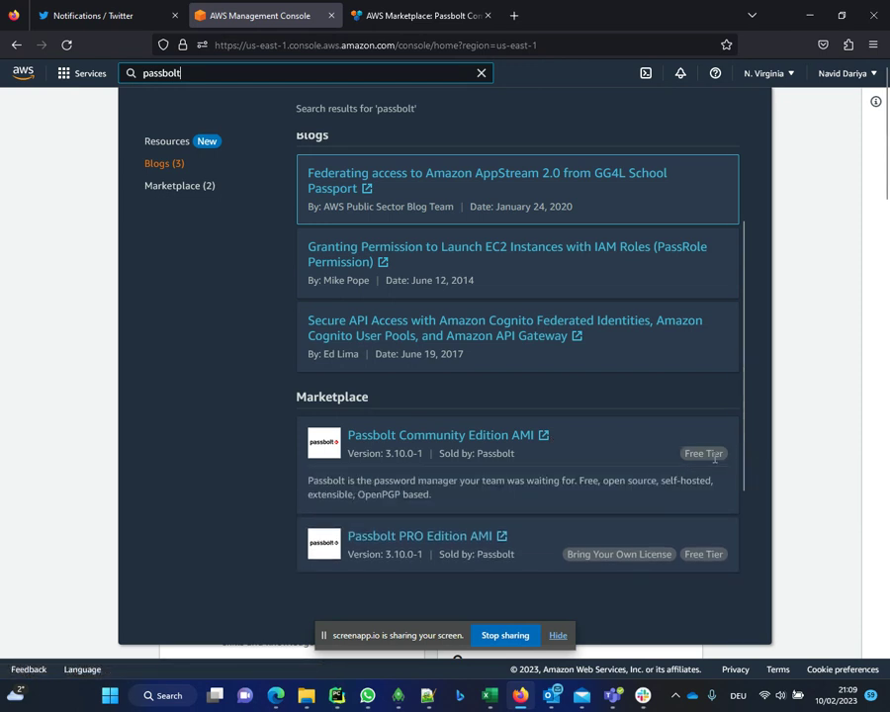
# On the Passbolt Community Edition AMI page, highlight the Typical Total Price and t2.medium
pyautogui.click(450, 14)
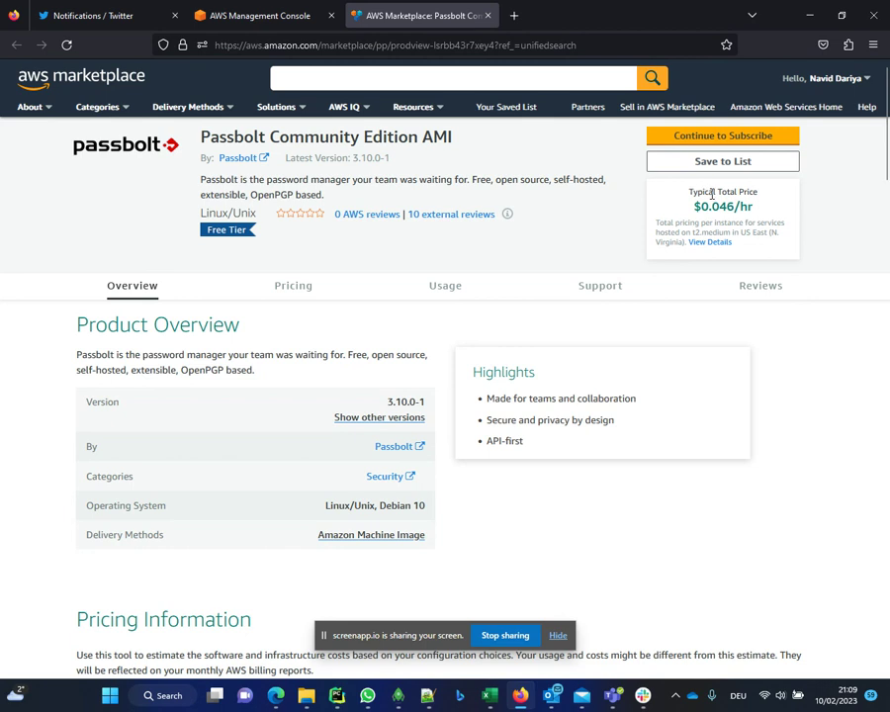
pyautogui.moveTo(689, 196); pyautogui.dragTo(764, 193)
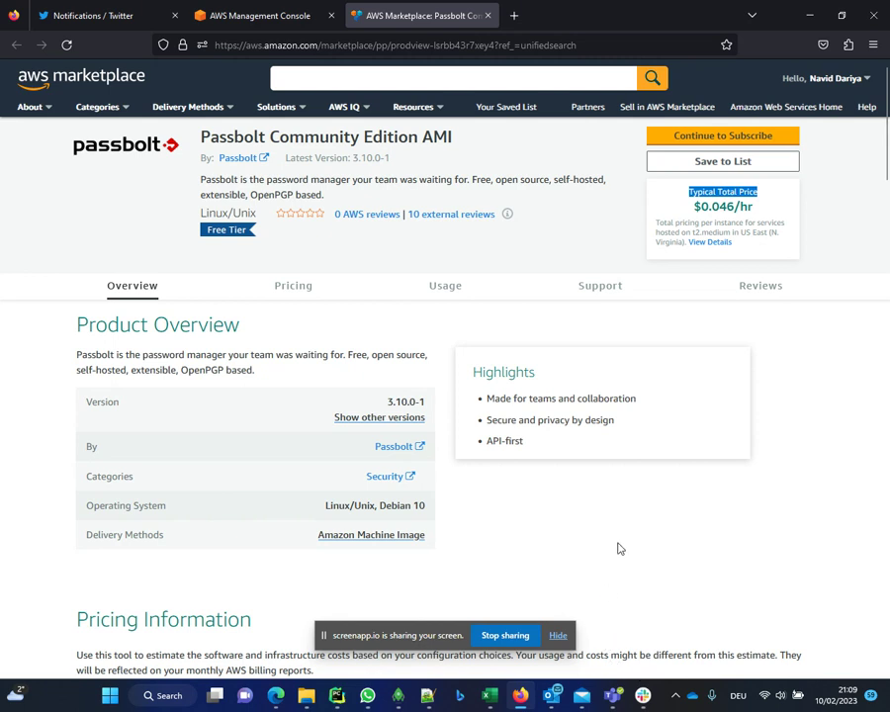
pyautogui.click(812, 362)
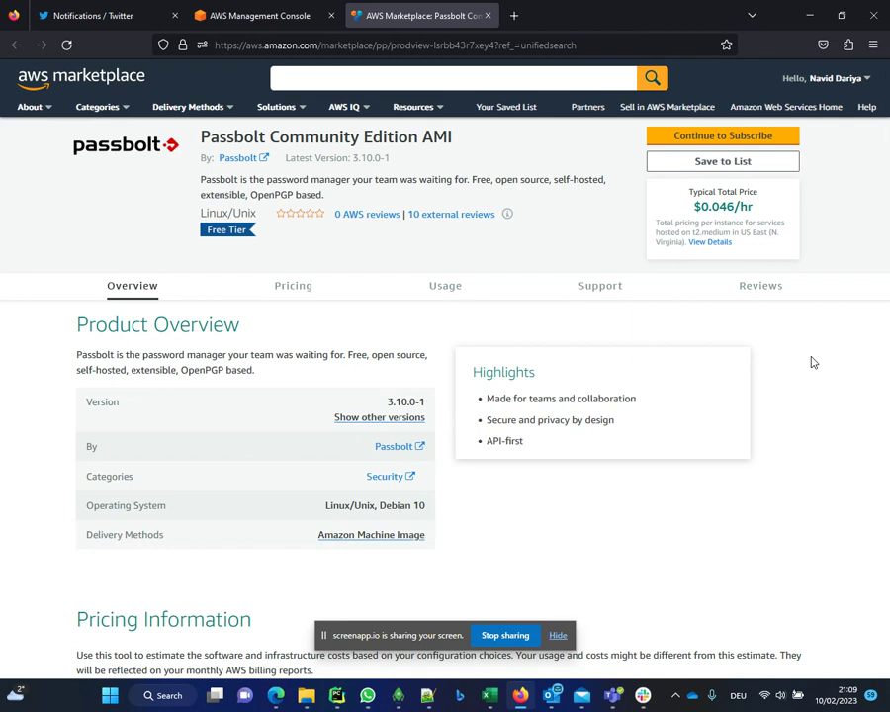
pyautogui.scroll(-5, 811, 362)
pyautogui.scroll(3, 812, 362)
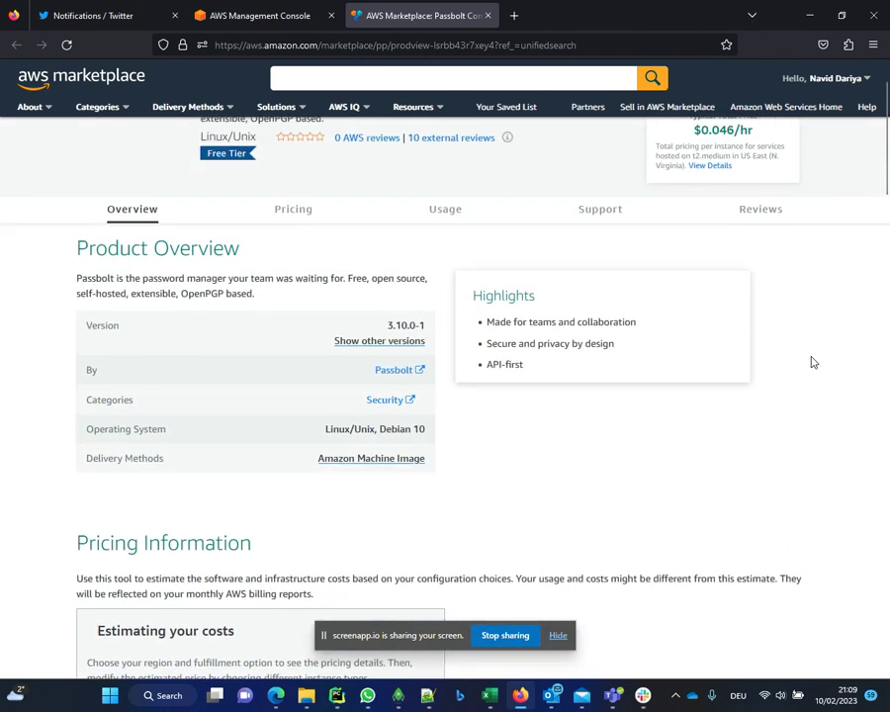
pyautogui.scroll(2, 812, 362)
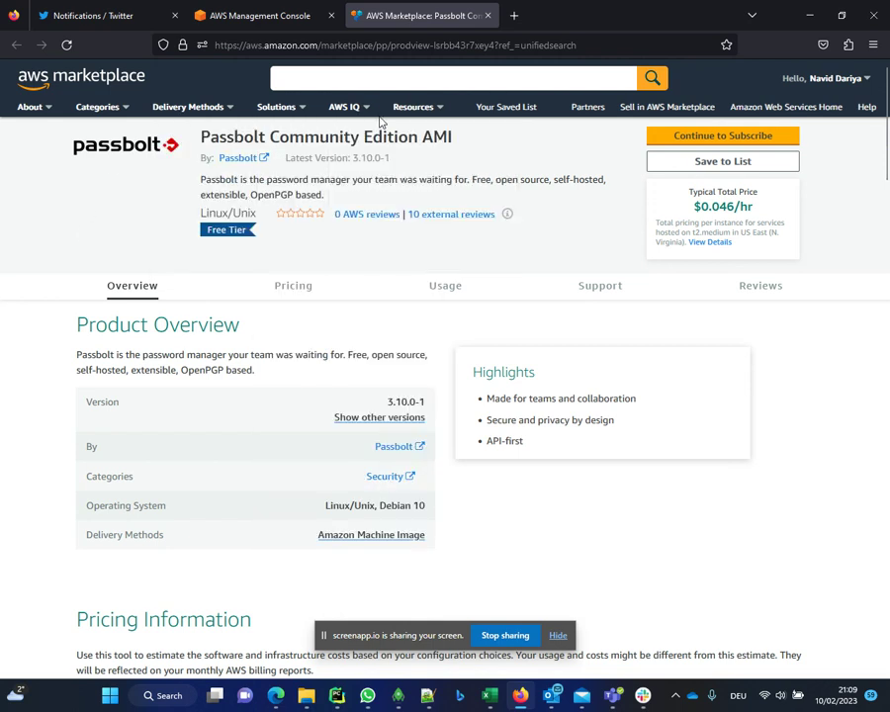
pyautogui.scroll(-3, 420, 260)
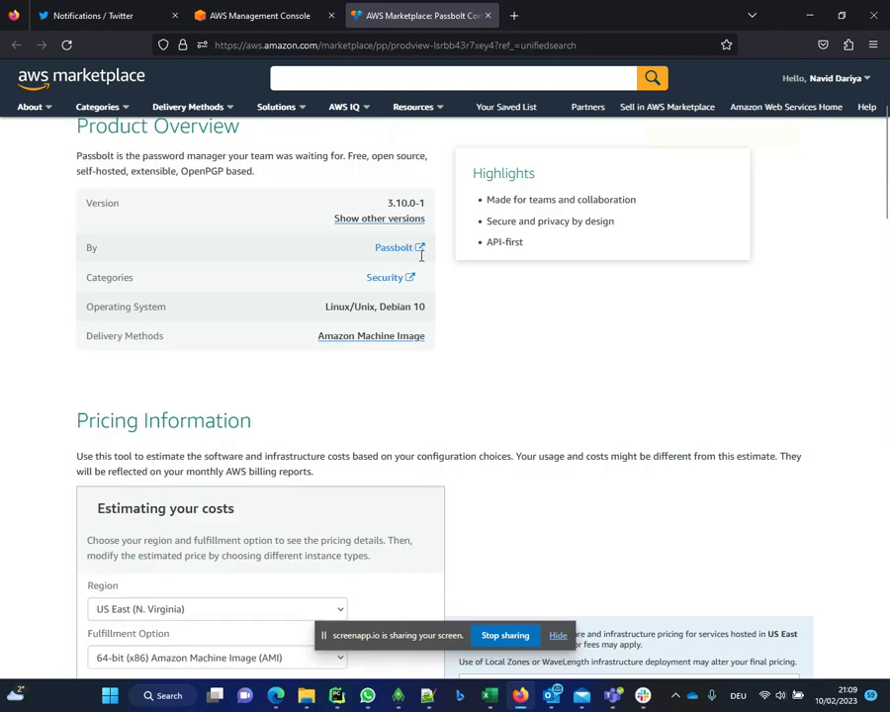
pyautogui.scroll(3, 420, 260)
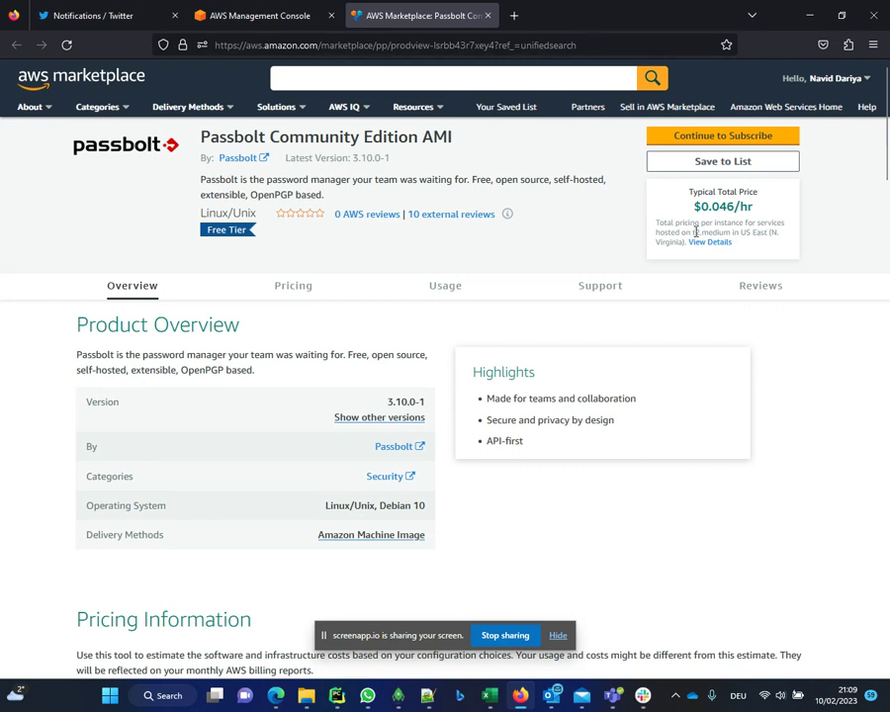
pyautogui.moveTo(694, 230); pyautogui.dragTo(732, 233)
pyautogui.click(799, 371)
pyautogui.scroll(-3, 800, 375)
pyautogui.scroll(-5, 800, 375)
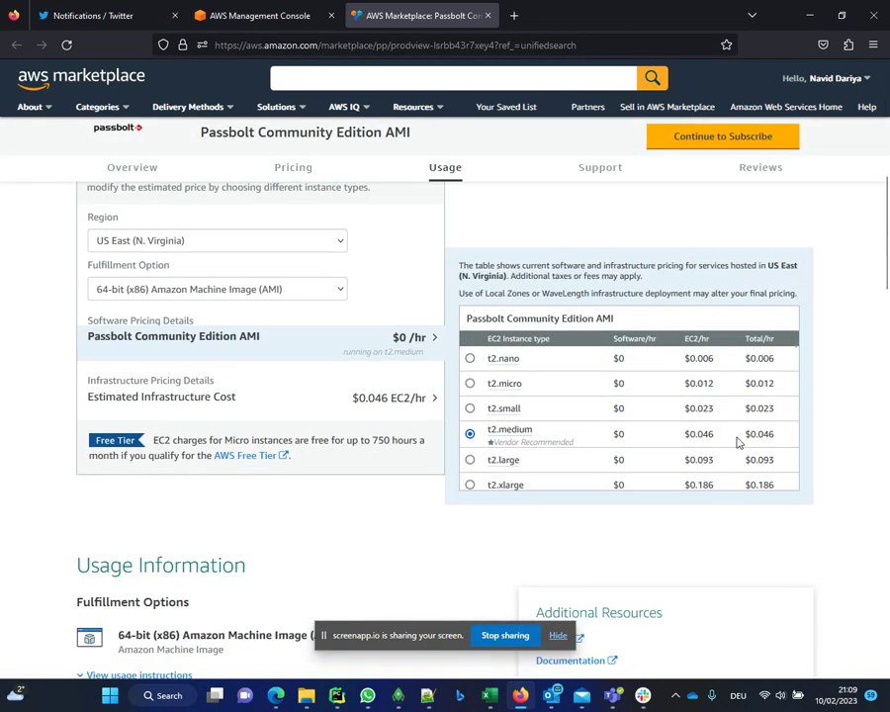
pyautogui.moveTo(504, 362)
pyautogui.click(471, 360)
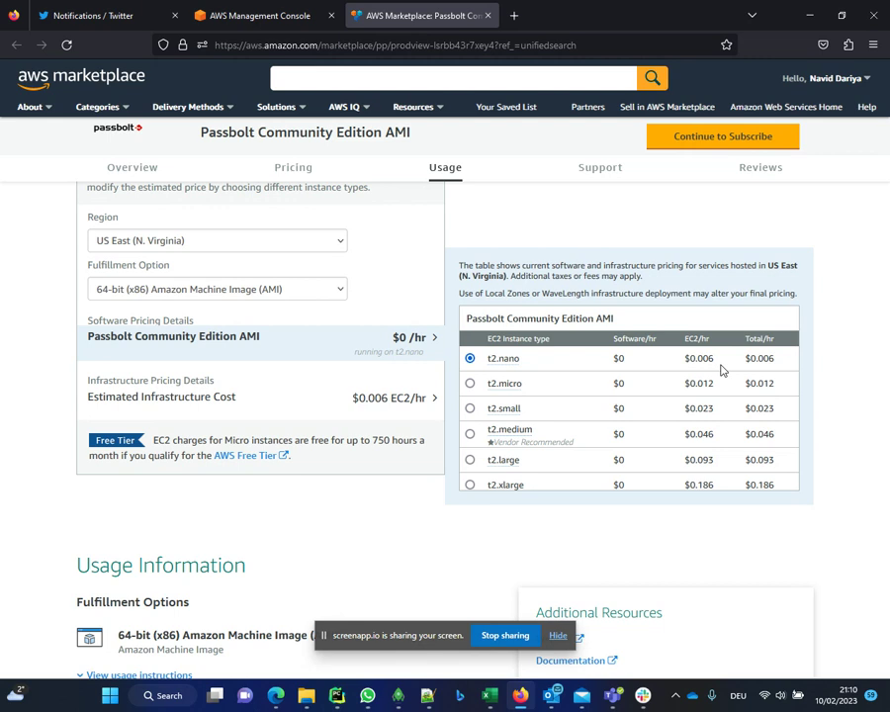
pyautogui.click(471, 435)
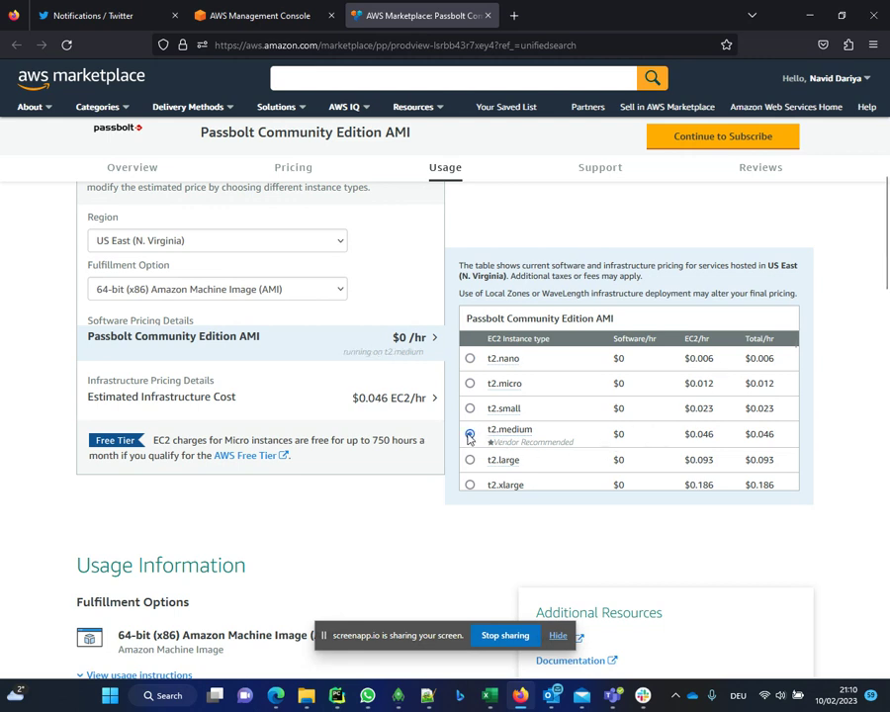
pyautogui.doubleClick(551, 442)
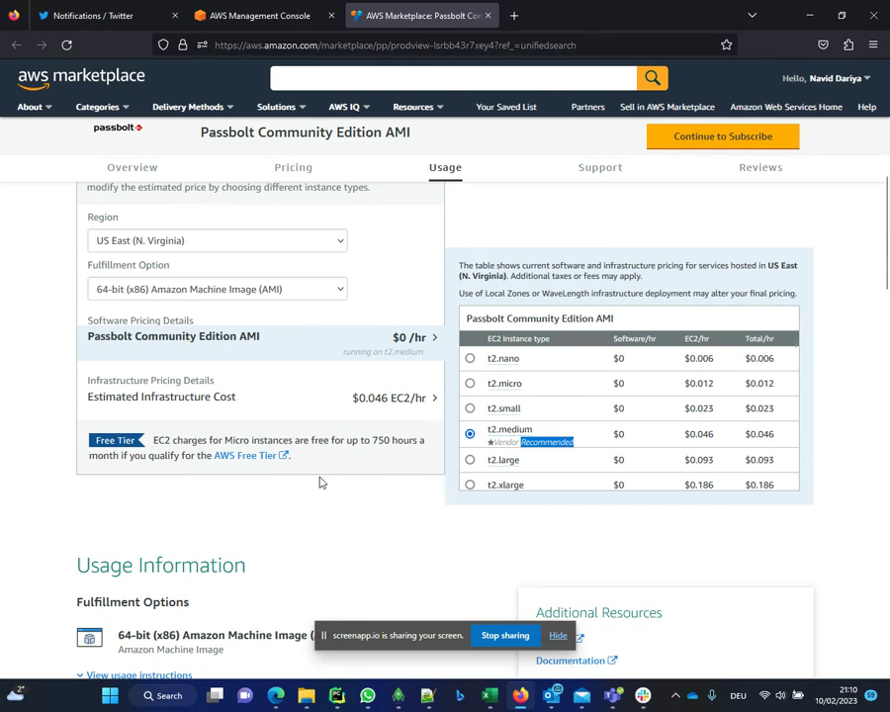
pyautogui.scroll(10, 319, 478)
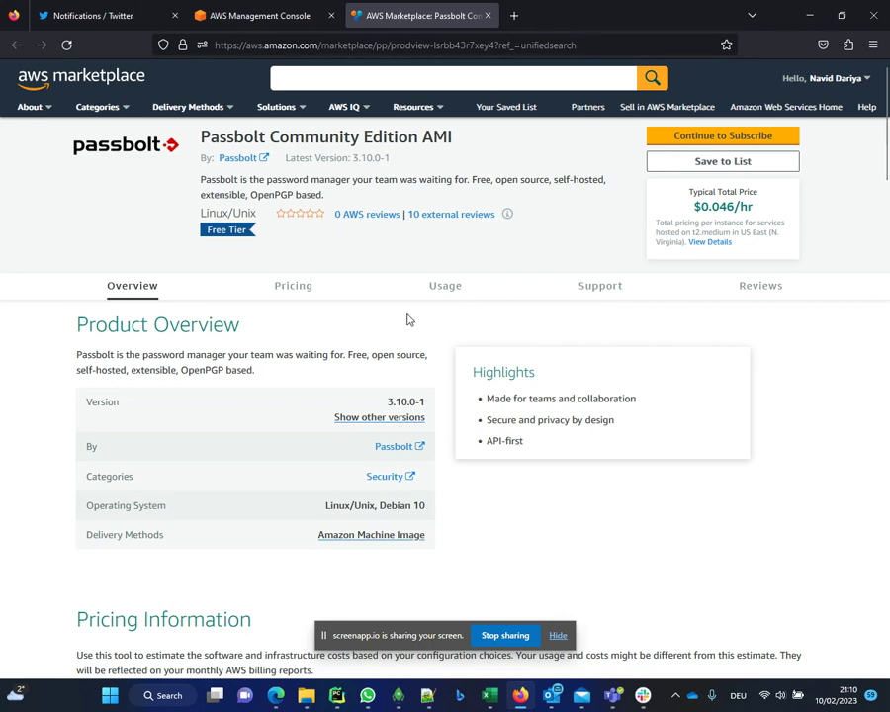
pyautogui.scroll(-6, 409, 319)
pyautogui.scroll(4, 409, 319)
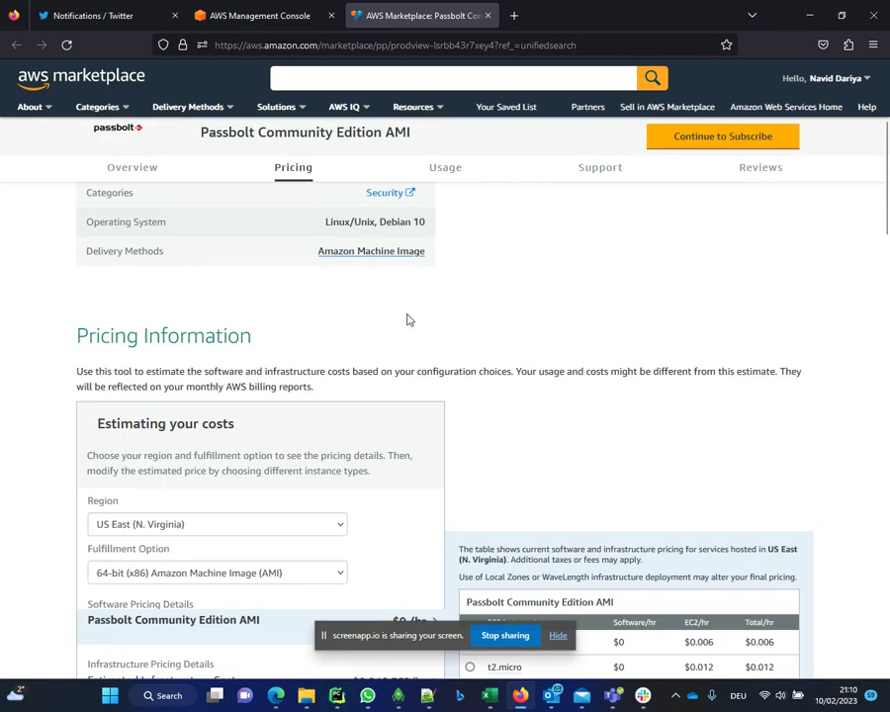
pyautogui.scroll(3, 408, 319)
pyautogui.moveTo(426, 505); pyautogui.dragTo(380, 505)
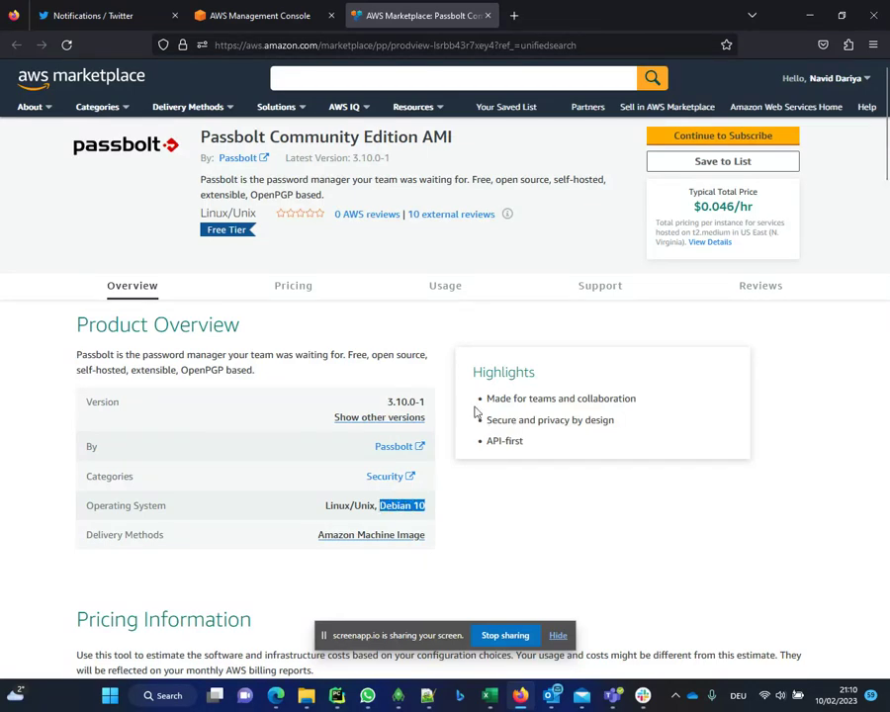
pyautogui.moveTo(385, 401); pyautogui.dragTo(428, 405)
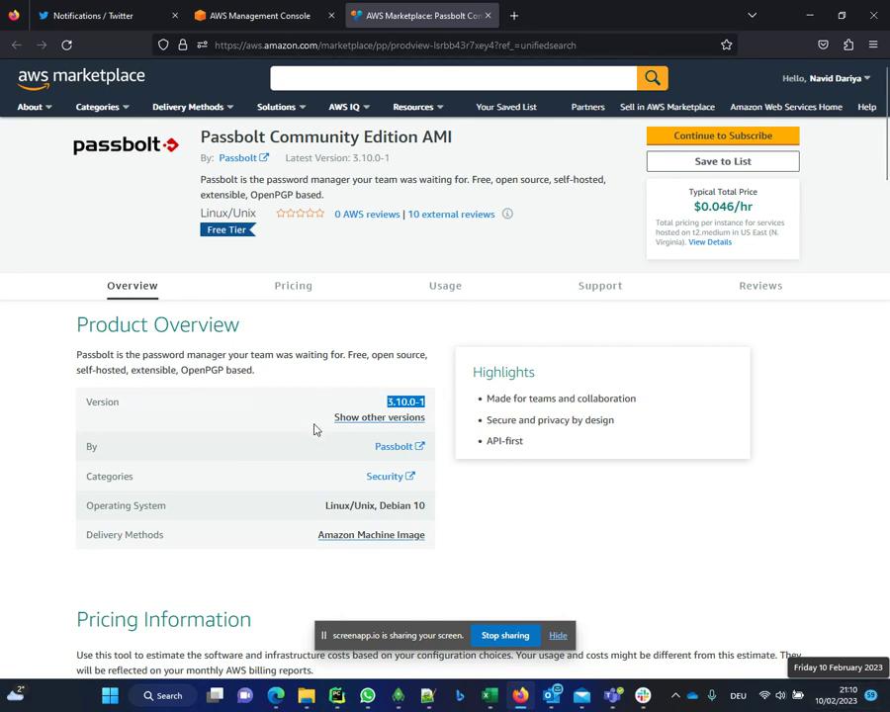
pyautogui.click(633, 517)
pyautogui.scroll(-6, 634, 518)
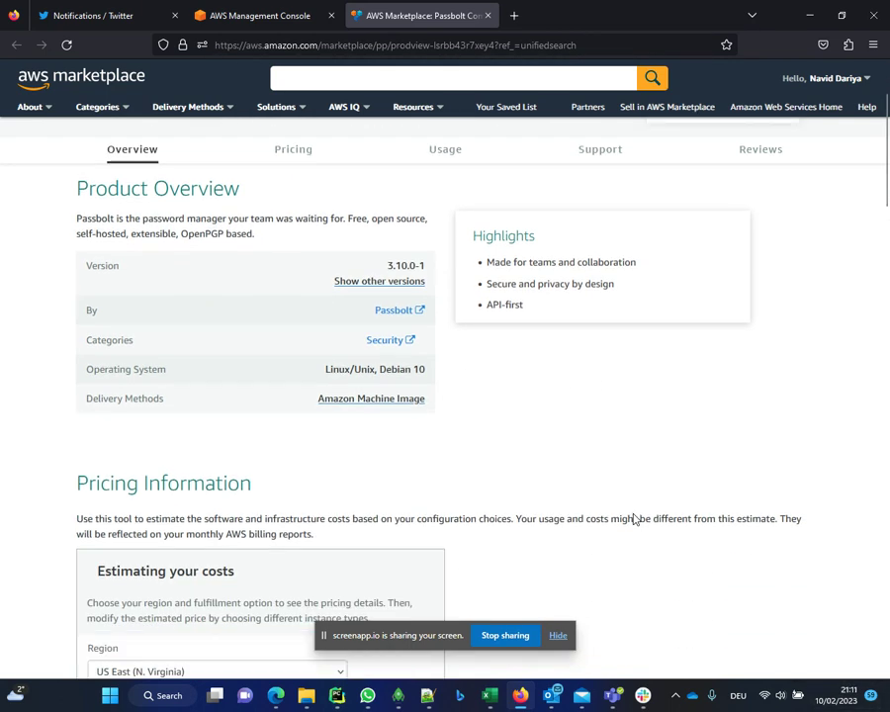
pyautogui.scroll(-8, 634, 518)
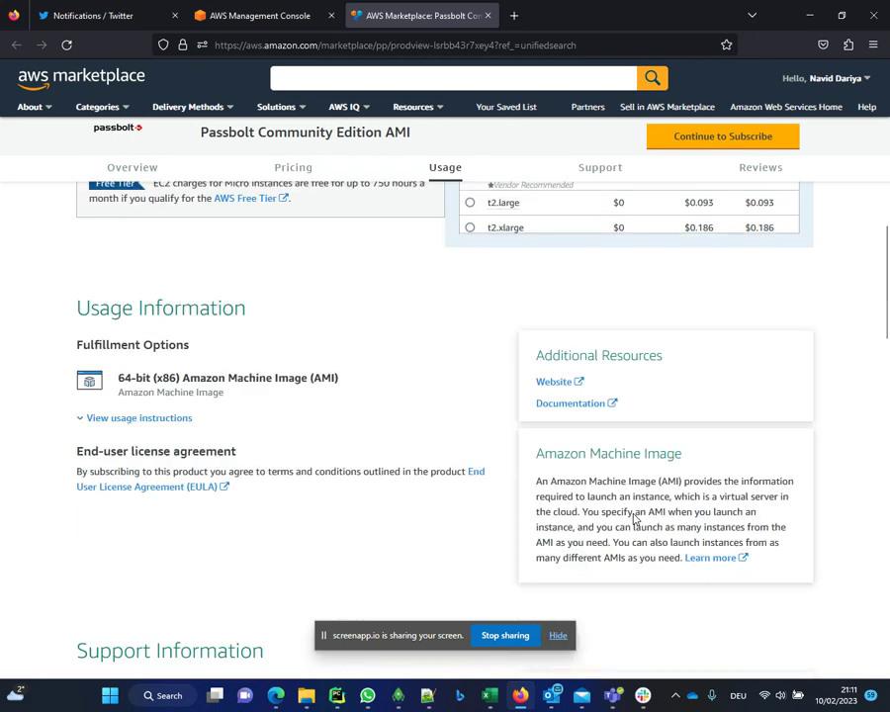
pyautogui.scroll(-3, 634, 518)
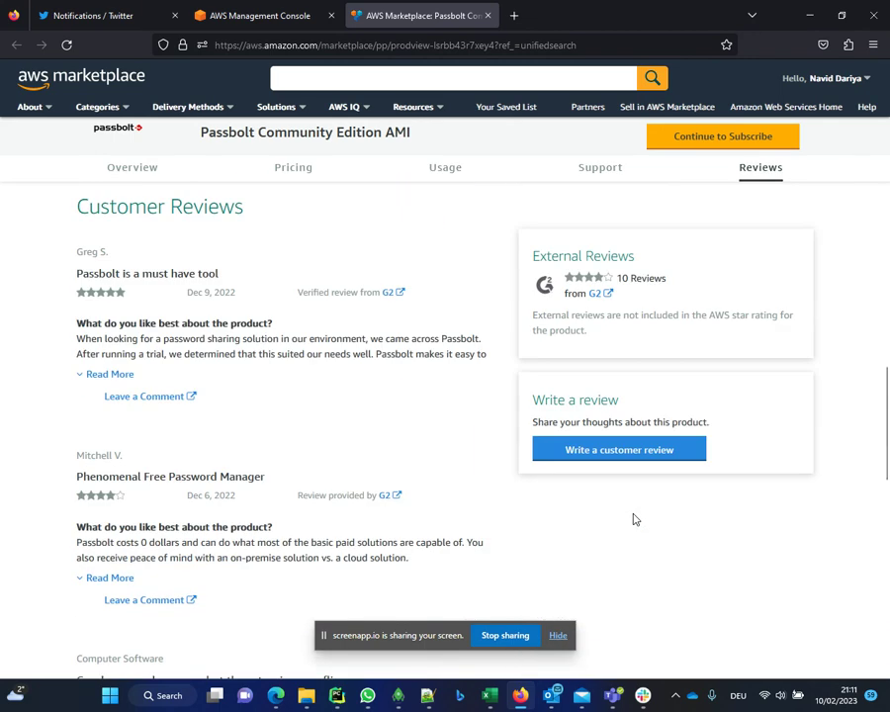
pyautogui.scroll(2, 631, 517)
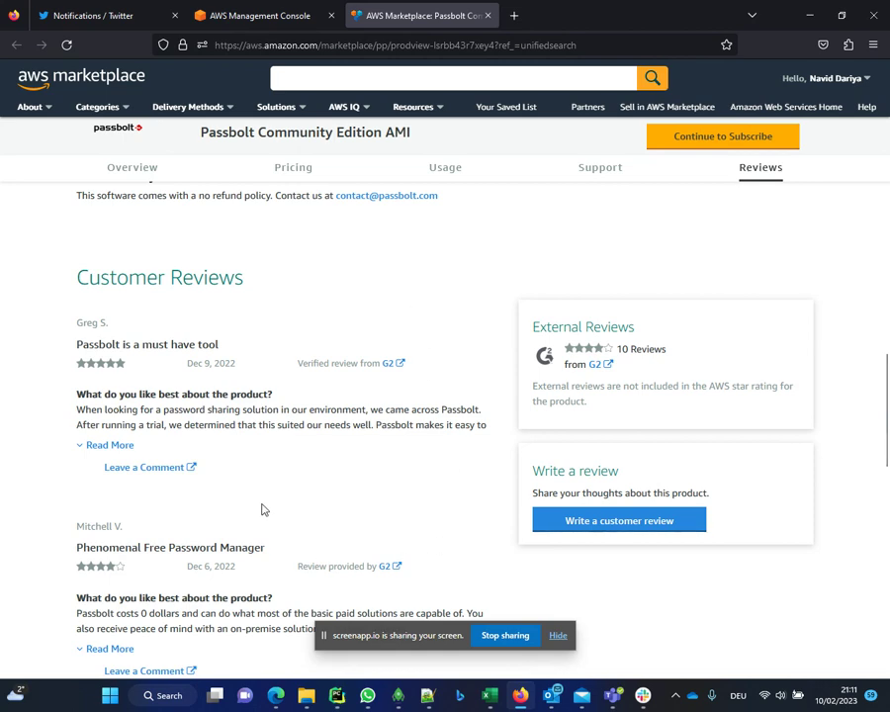
pyautogui.scroll(-2, 248, 397)
pyautogui.scroll(-4, 248, 397)
pyautogui.scroll(4, 248, 397)
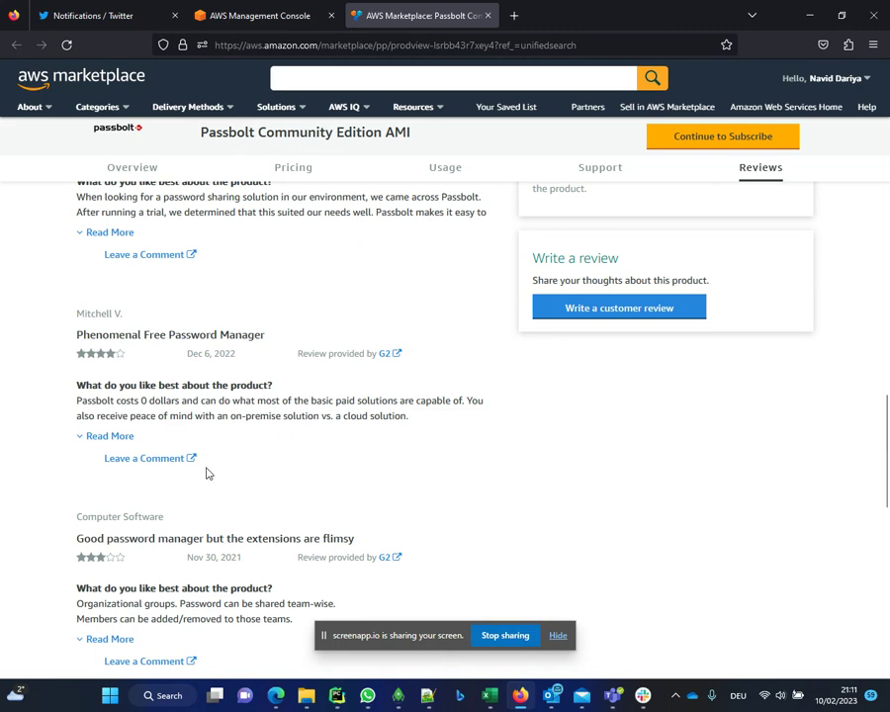
pyautogui.scroll(20, 206, 473)
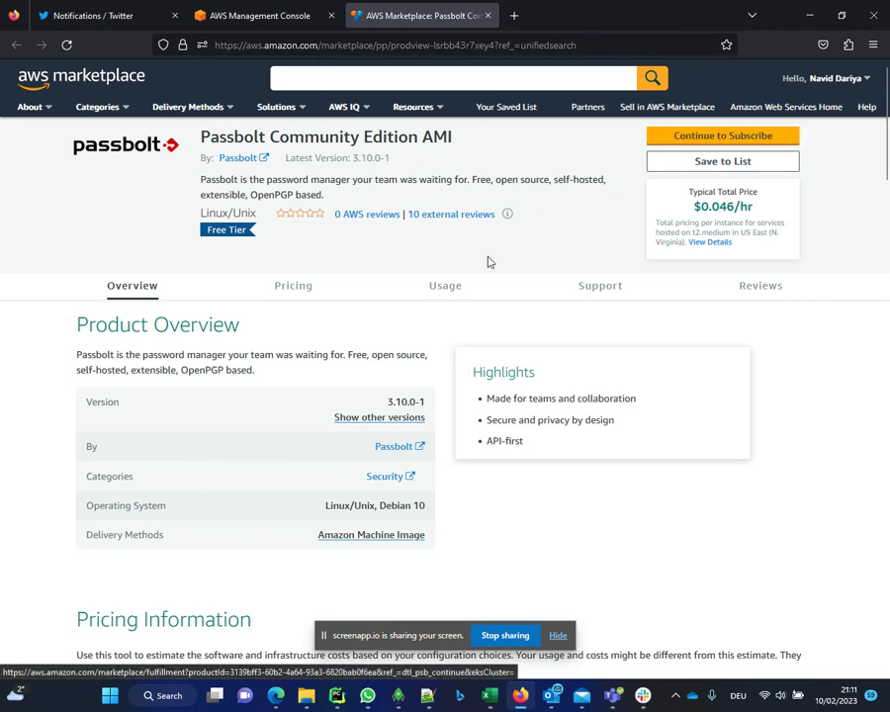
pyautogui.scroll(-5, 656, 441)
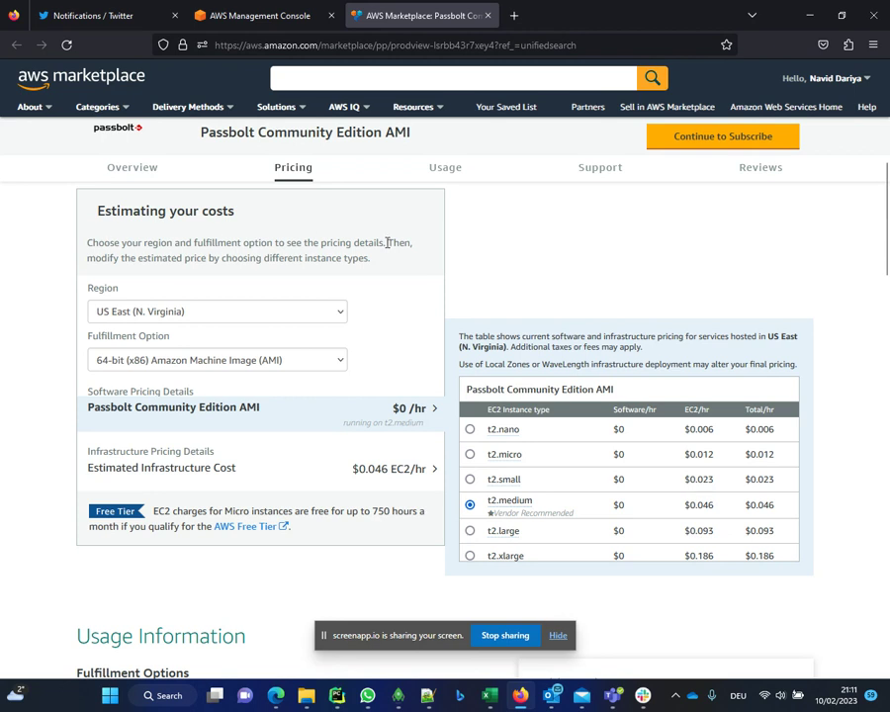
pyautogui.click(313, 310)
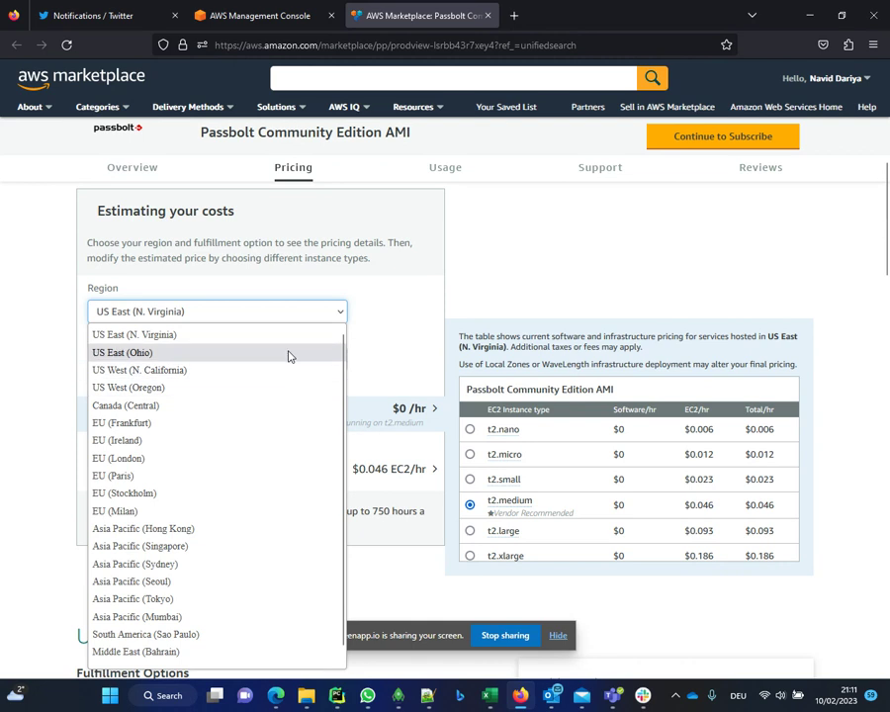
pyautogui.click(647, 225)
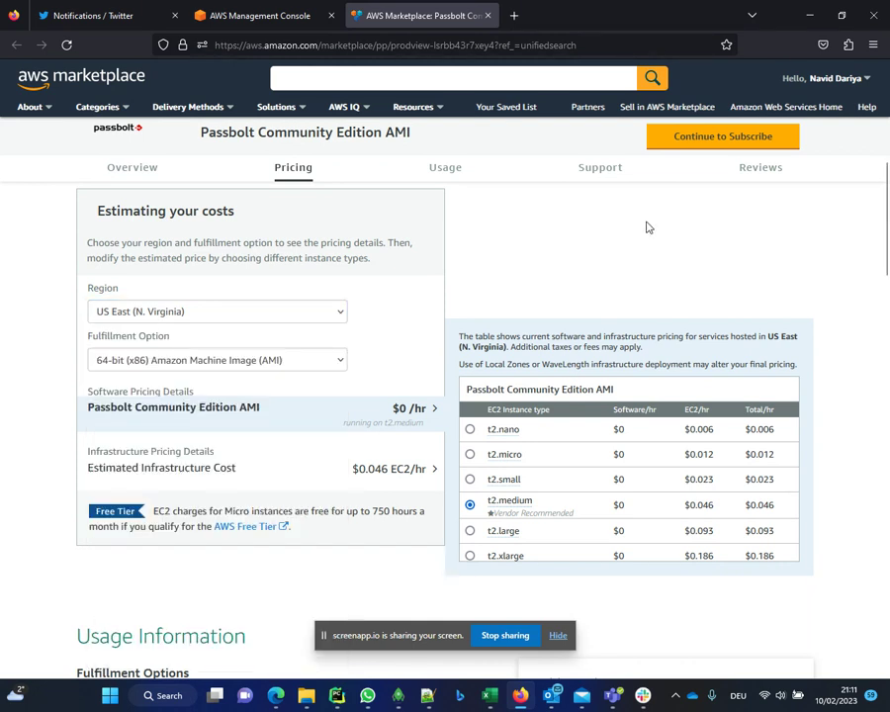
pyautogui.scroll(5, 643, 244)
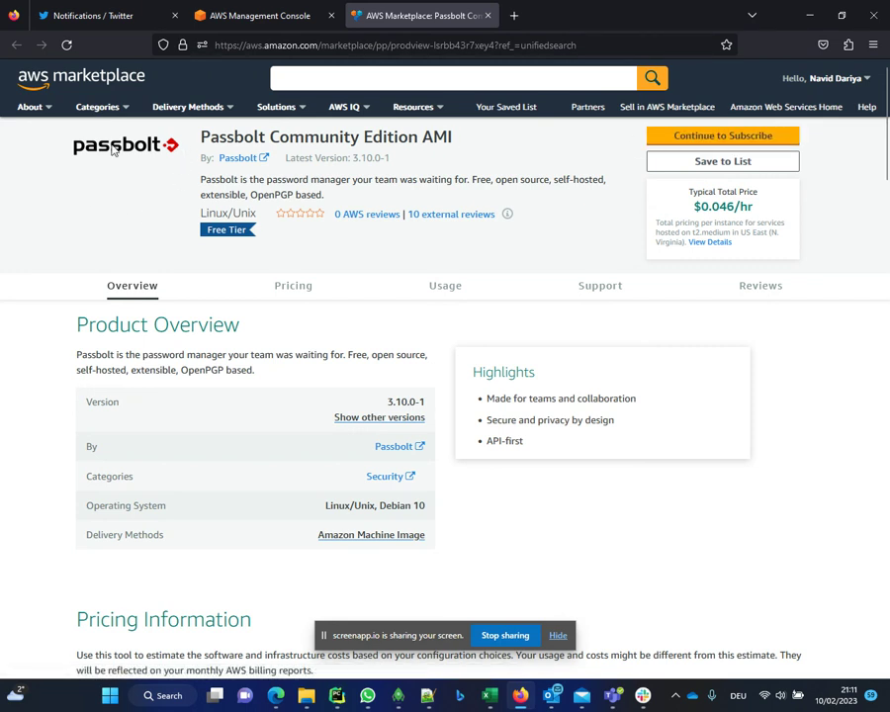
pyautogui.moveTo(469, 137); pyautogui.dragTo(200, 137)
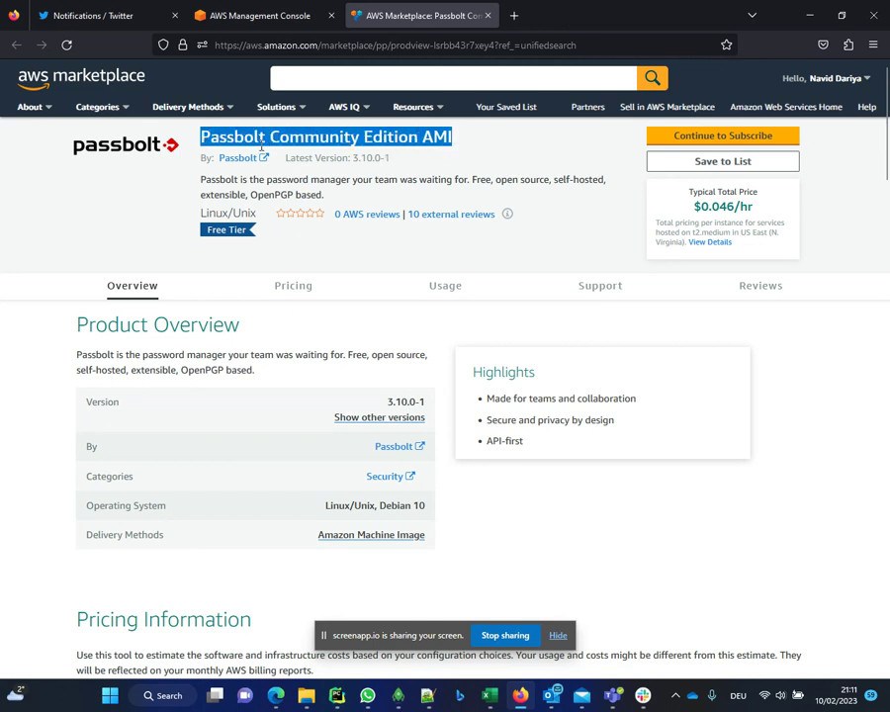
pyautogui.moveTo(272, 159); pyautogui.dragTo(192, 172)
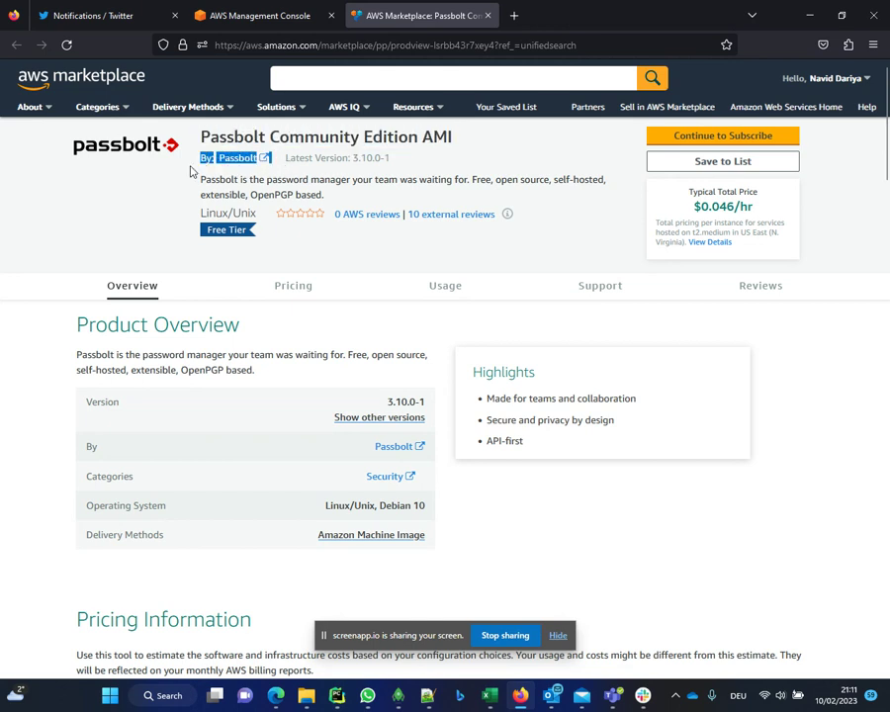
pyautogui.click(136, 211)
# Subscribe to the Passbolt Community Edition AMI, accept its terms, and open the confirmation email
pyautogui.click(742, 141)
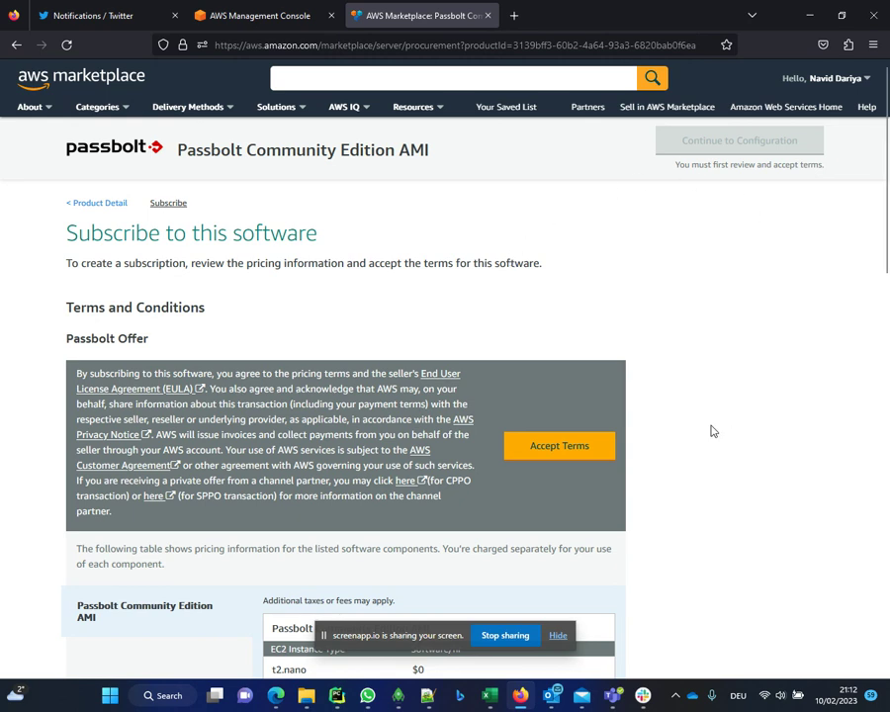
pyautogui.scroll(-2, 714, 432)
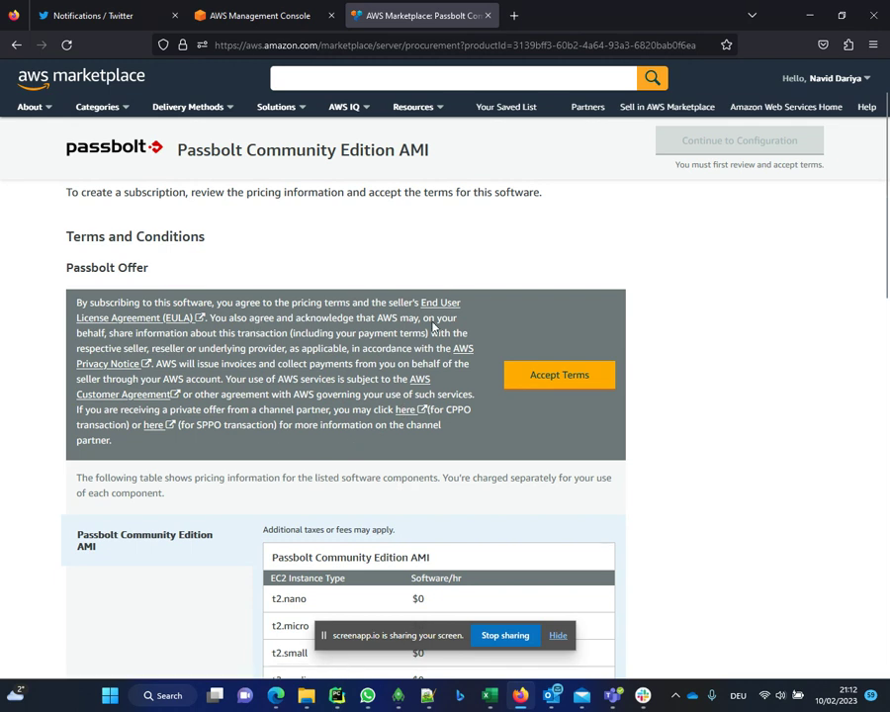
pyautogui.click(546, 377)
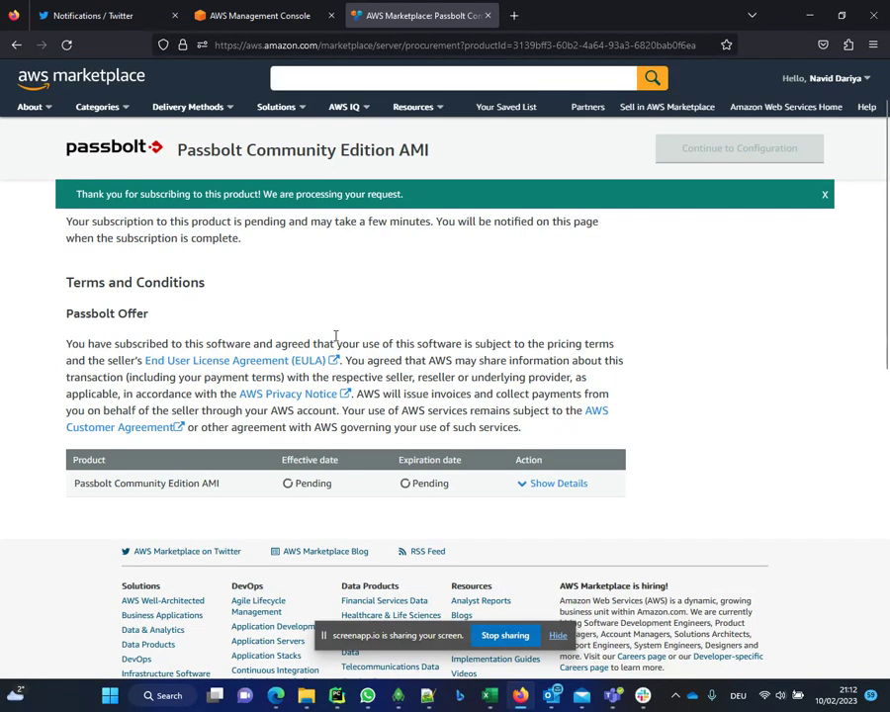
pyautogui.scroll(-1, 473, 280)
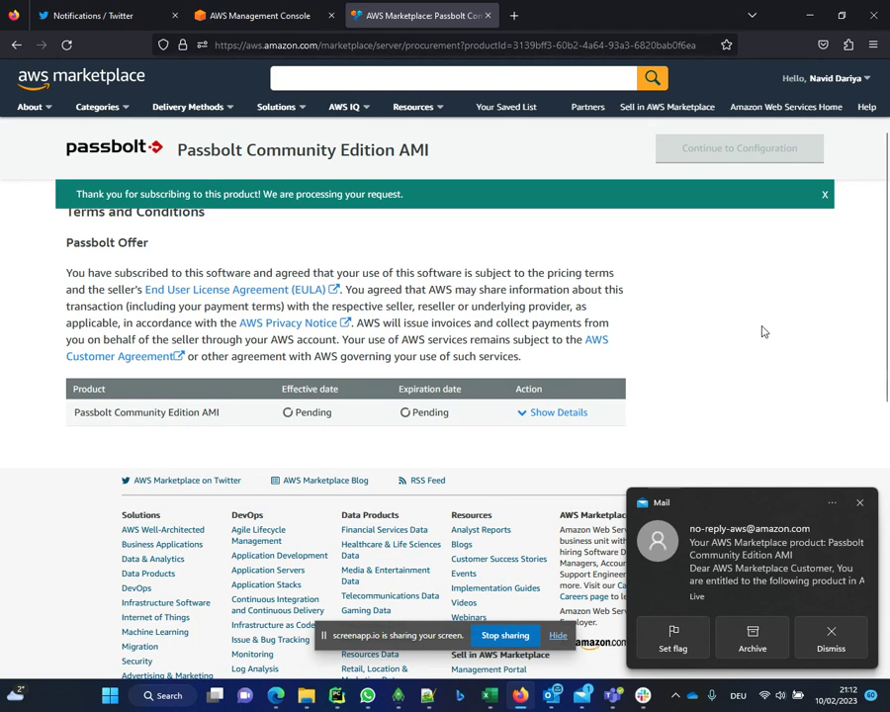
pyautogui.click(794, 566)
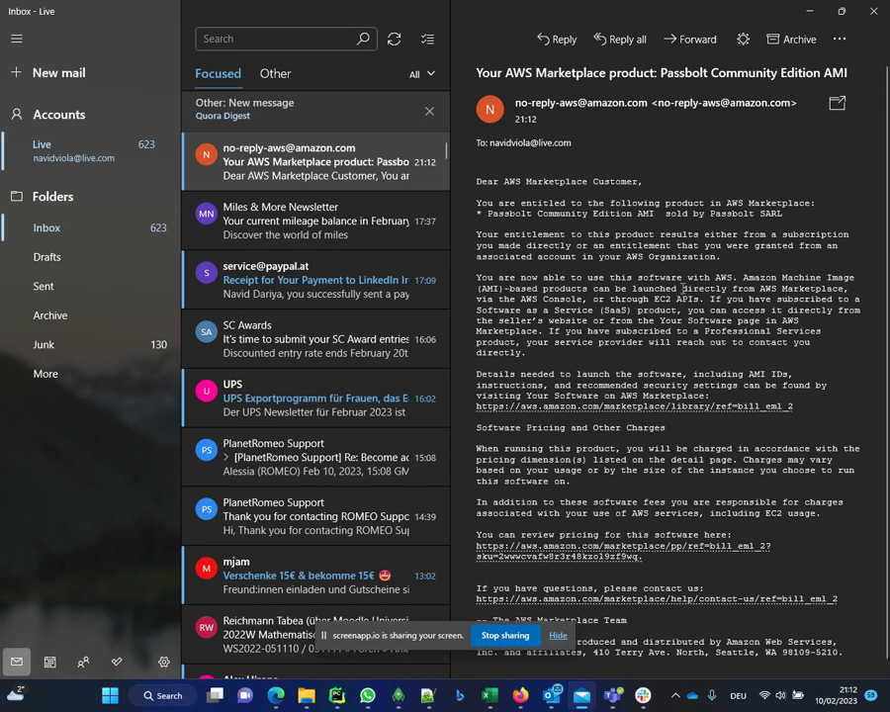
# Back in Firefox, reload the subscription page until active, dismissing the Mail notification
pyautogui.hotkey('alt', 'Tab')
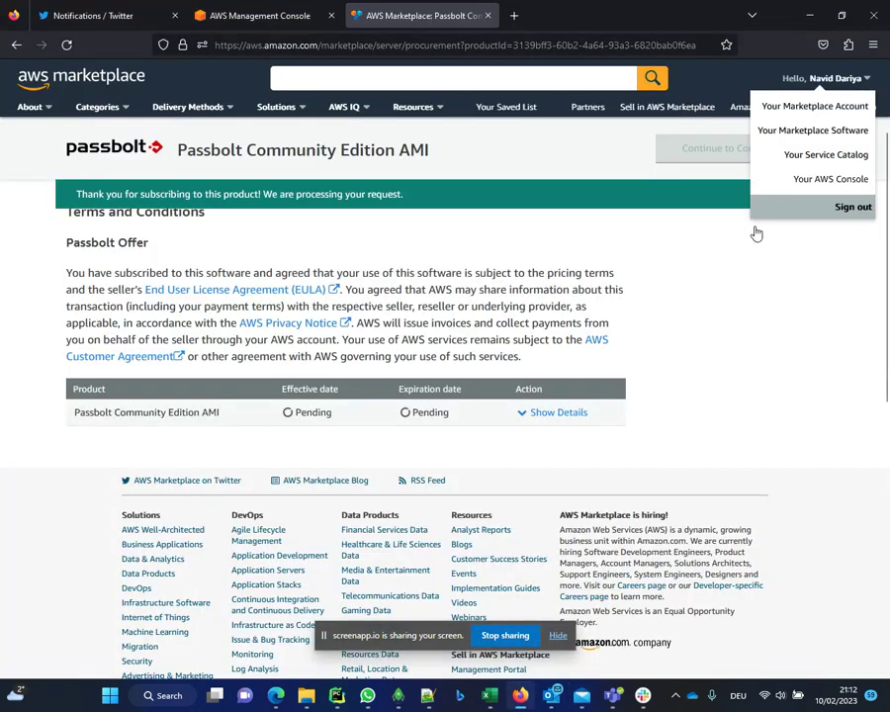
pyautogui.scroll(-3, 447, 353)
pyautogui.scroll(5, 447, 354)
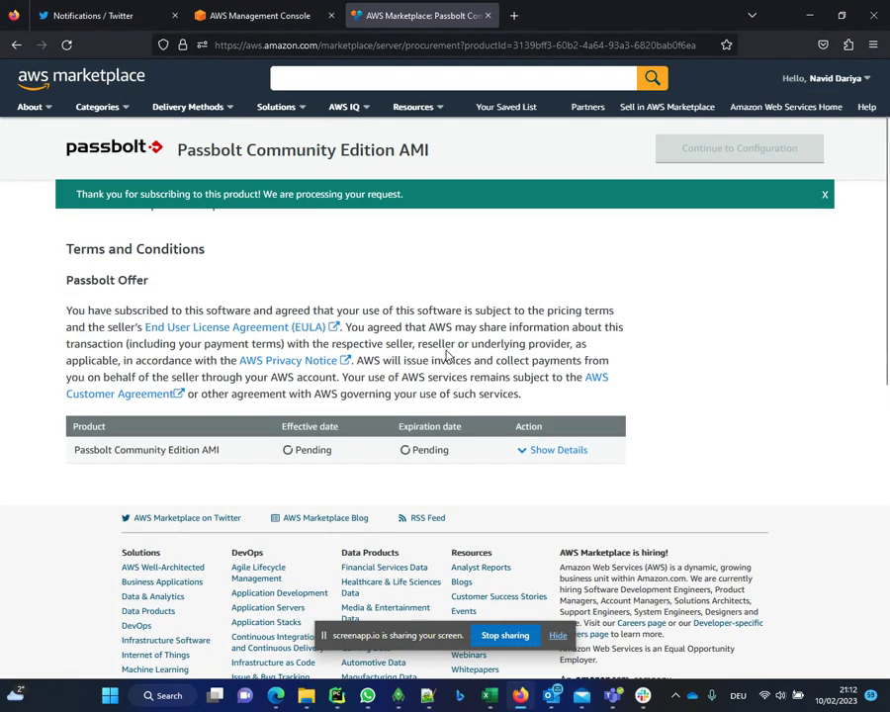
pyautogui.click(67, 47)
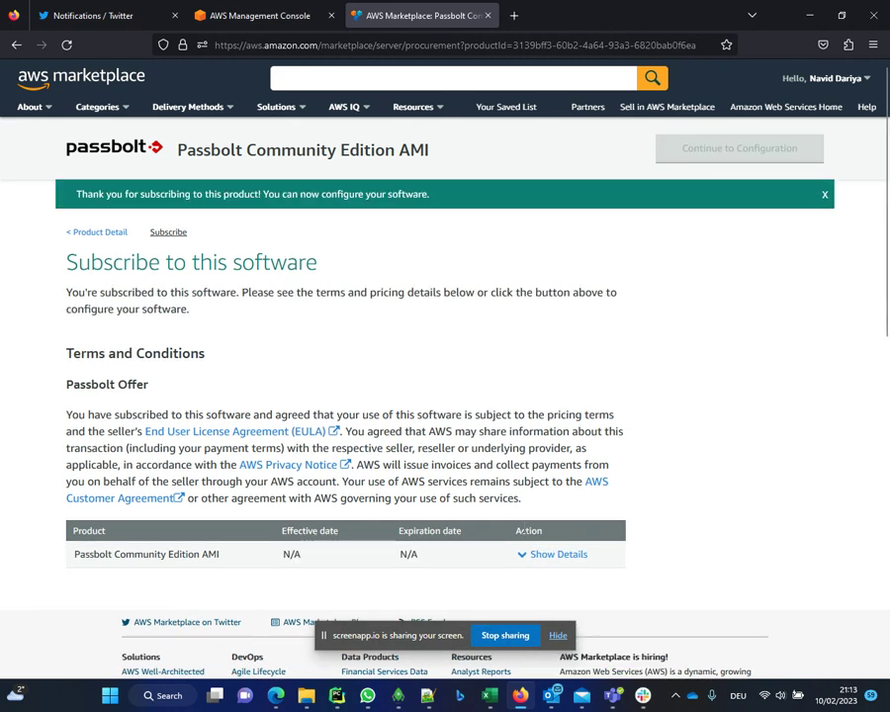
pyautogui.scroll(-1, 549, 448)
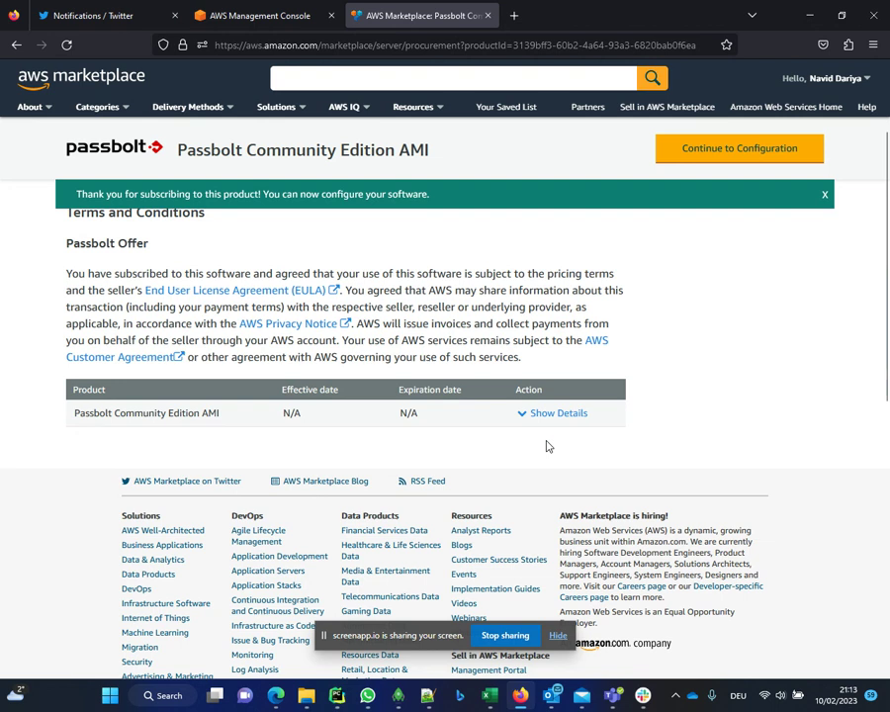
pyautogui.scroll(1, 549, 448)
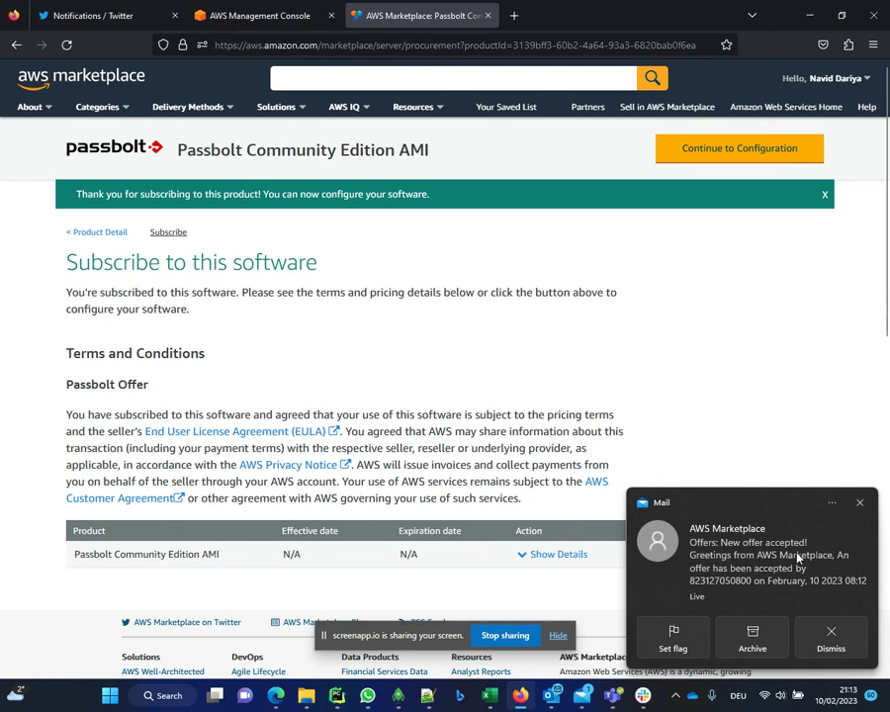
pyautogui.click(858, 502)
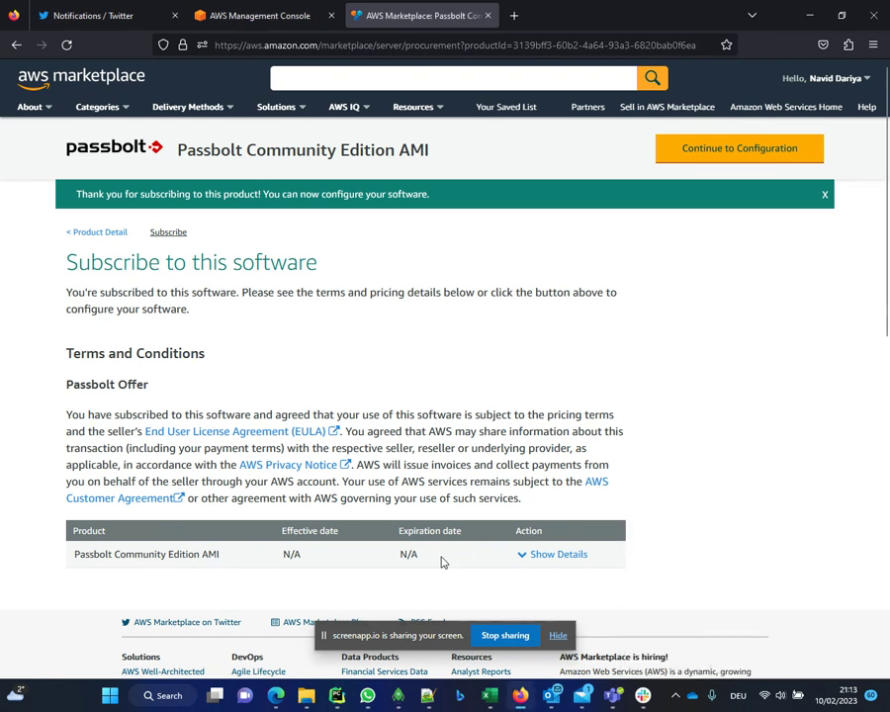
pyautogui.click(66, 51)
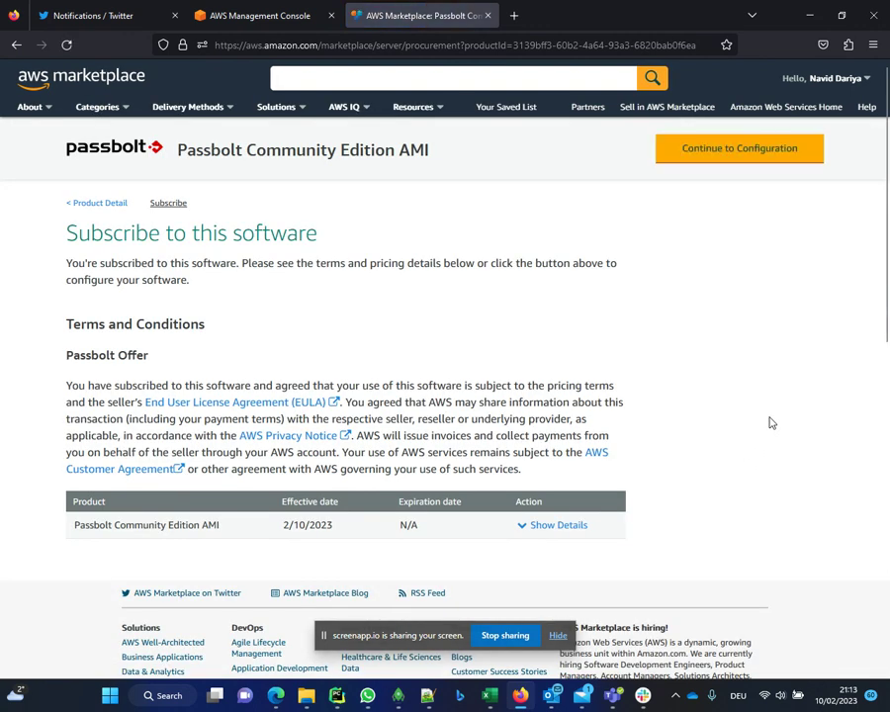
pyautogui.scroll(-1, 768, 419)
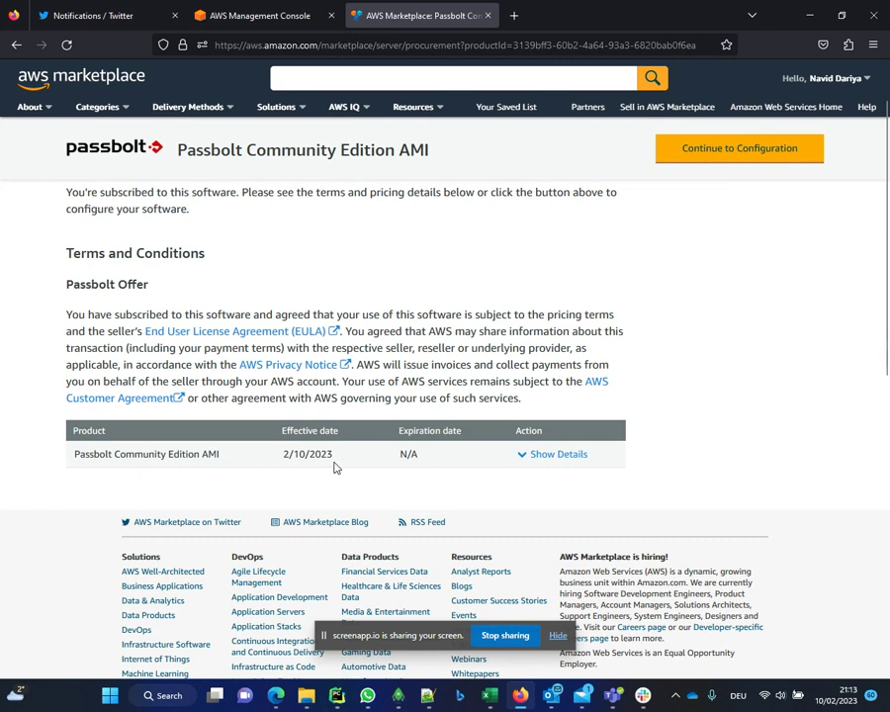
# Expand the subscription details showing effective date 2/10/2023 and $0 software pricing
pyautogui.click(541, 454)
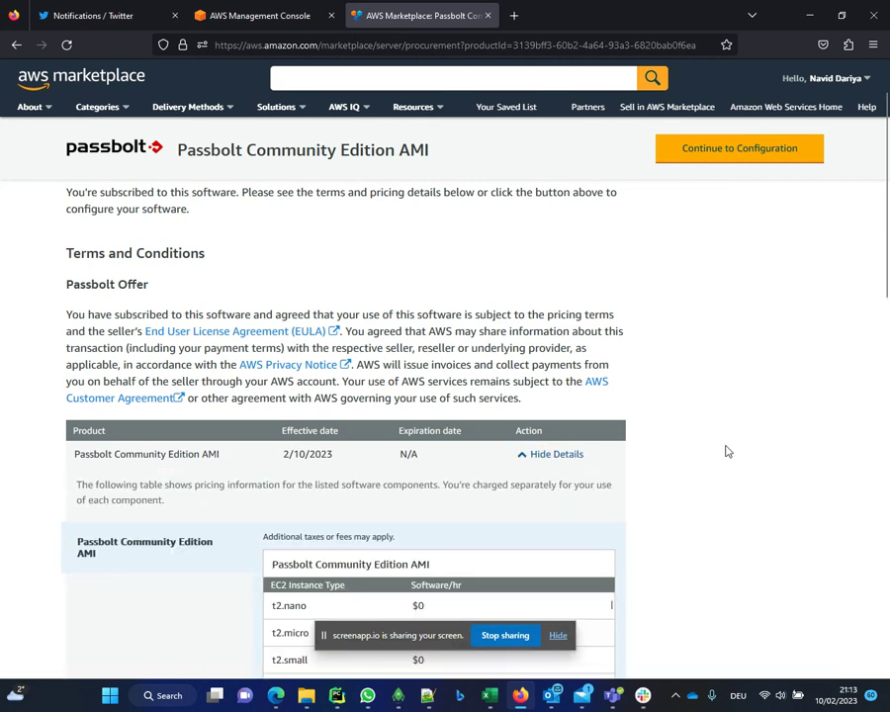
pyautogui.scroll(-5, 727, 451)
pyautogui.scroll(3, 732, 450)
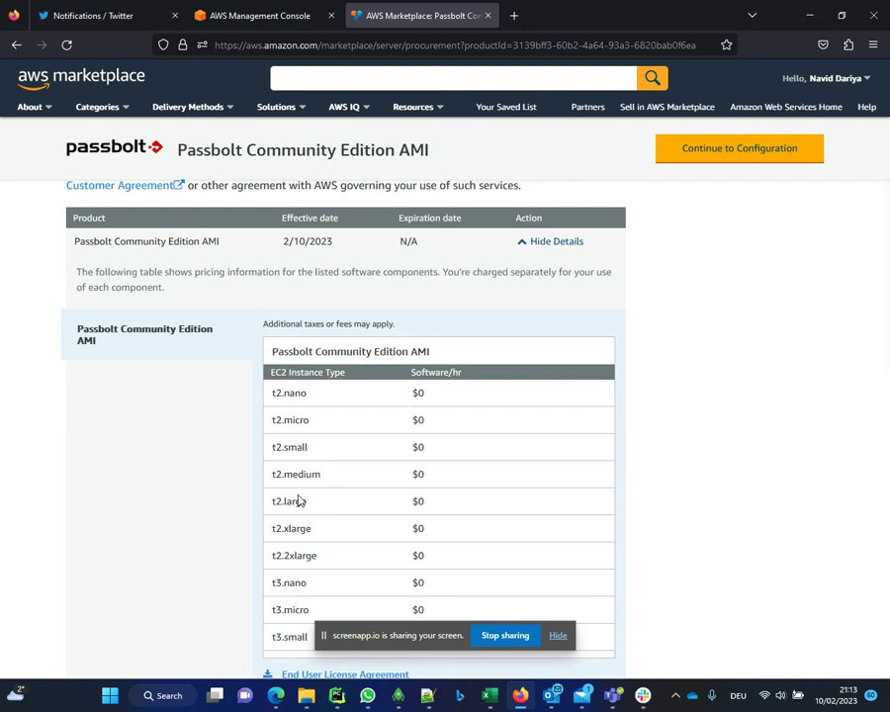
pyautogui.scroll(-6, 300, 502)
pyautogui.scroll(-3, 298, 495)
pyautogui.scroll(12, 298, 494)
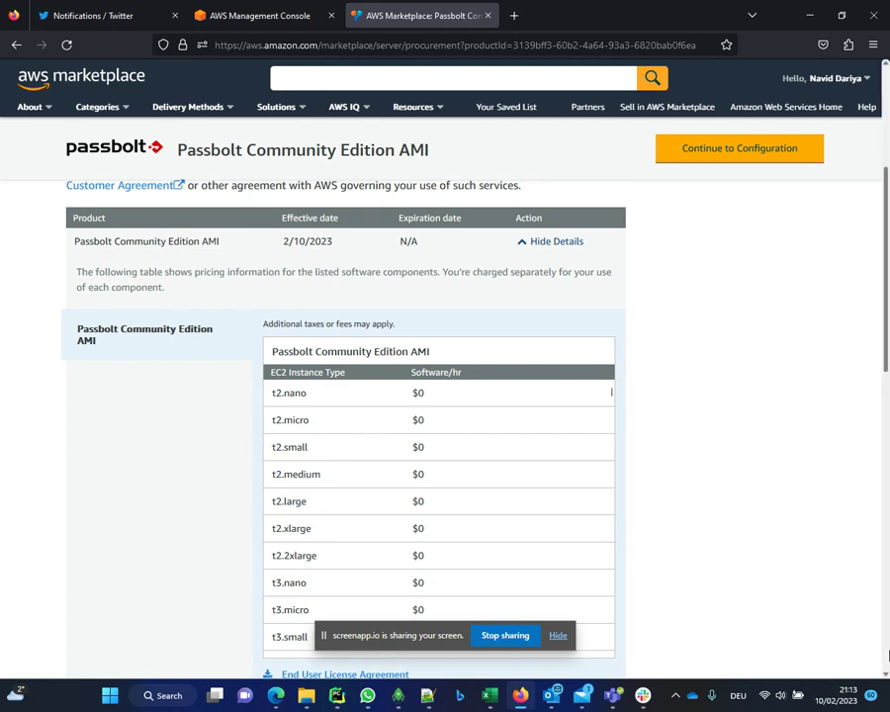
pyautogui.scroll(3, 769, 463)
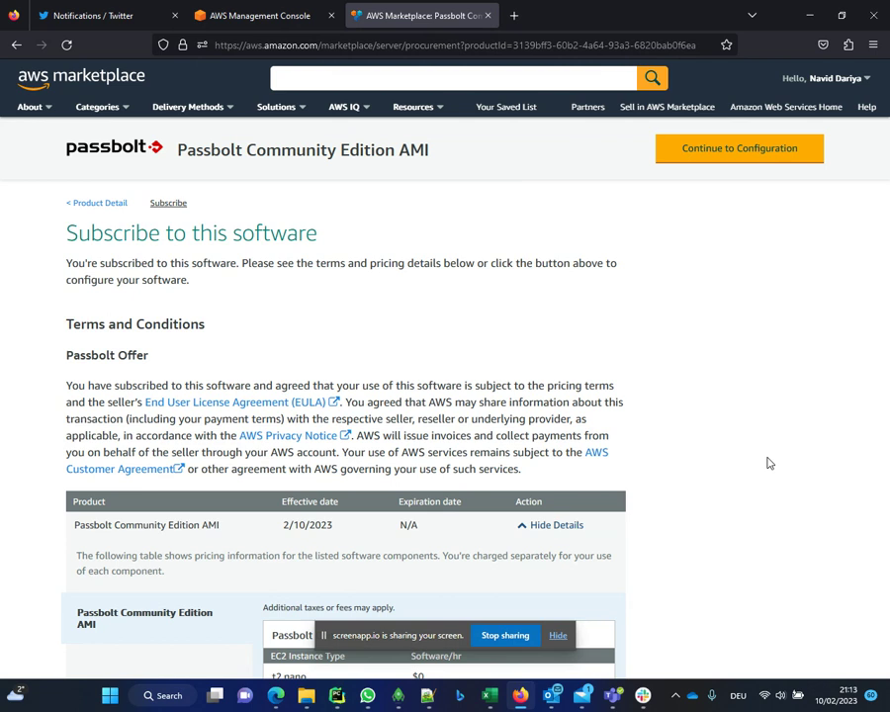
# Continue to configuration, keeping 64-bit (x86) AMI, version 3.10.0-1 and US East (N. Virginia)
pyautogui.click(733, 150)
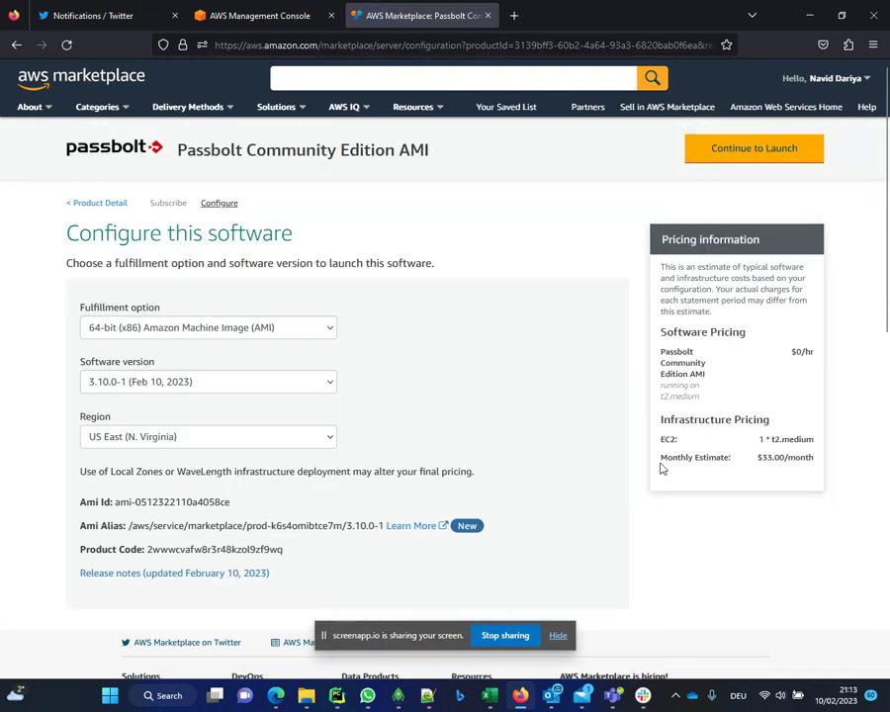
pyautogui.click(312, 327)
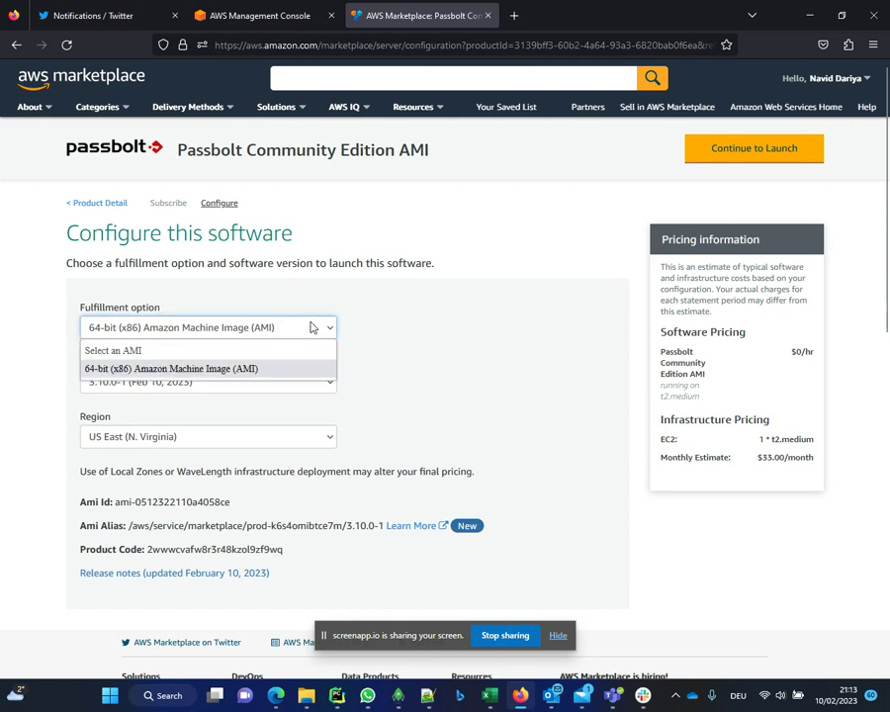
pyautogui.click(312, 327)
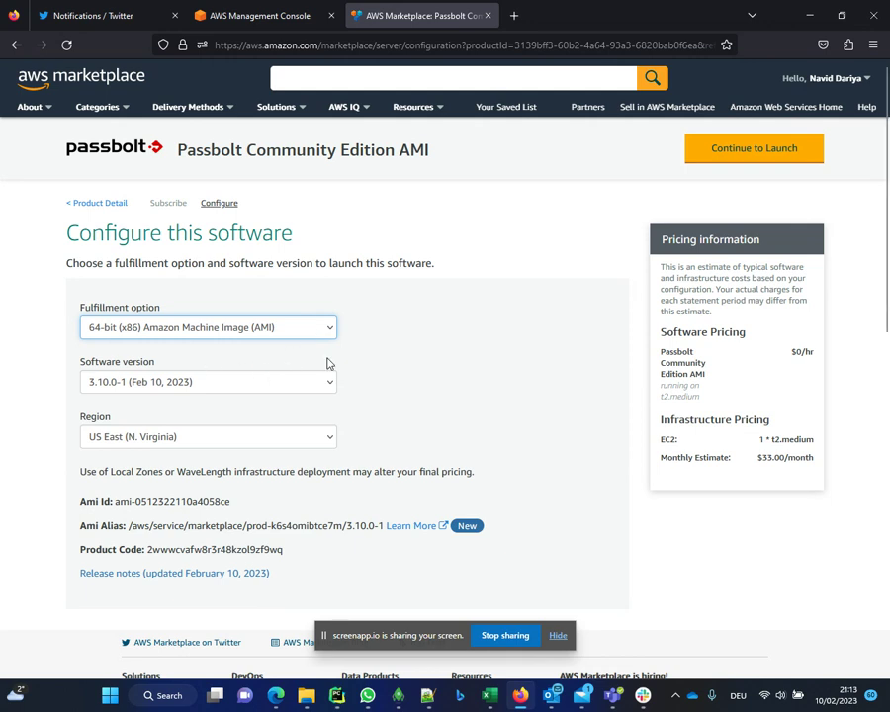
pyautogui.click(218, 390)
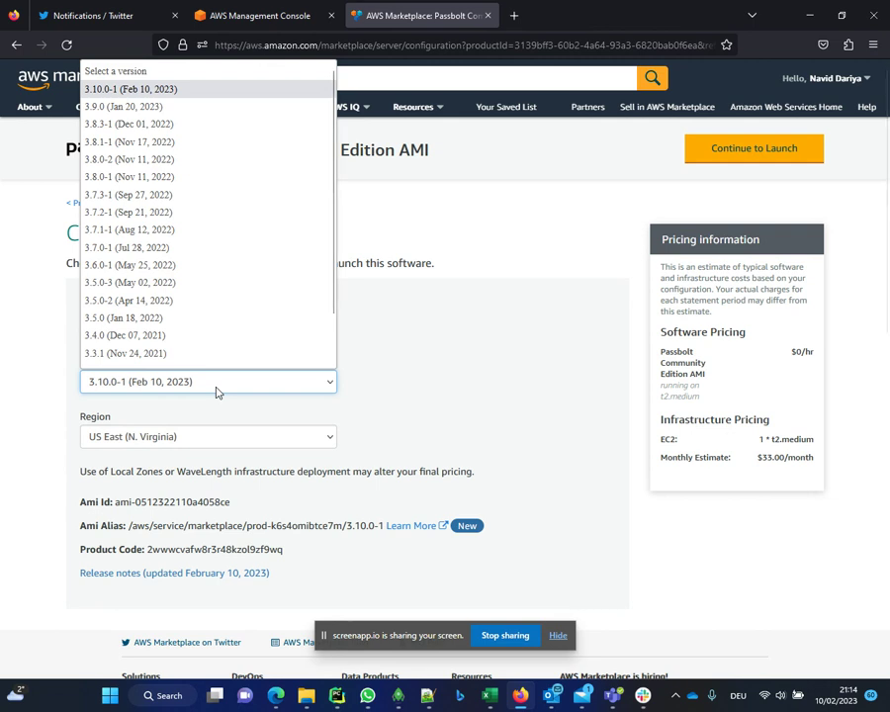
pyautogui.click(218, 390)
pyautogui.scroll(-1, 403, 384)
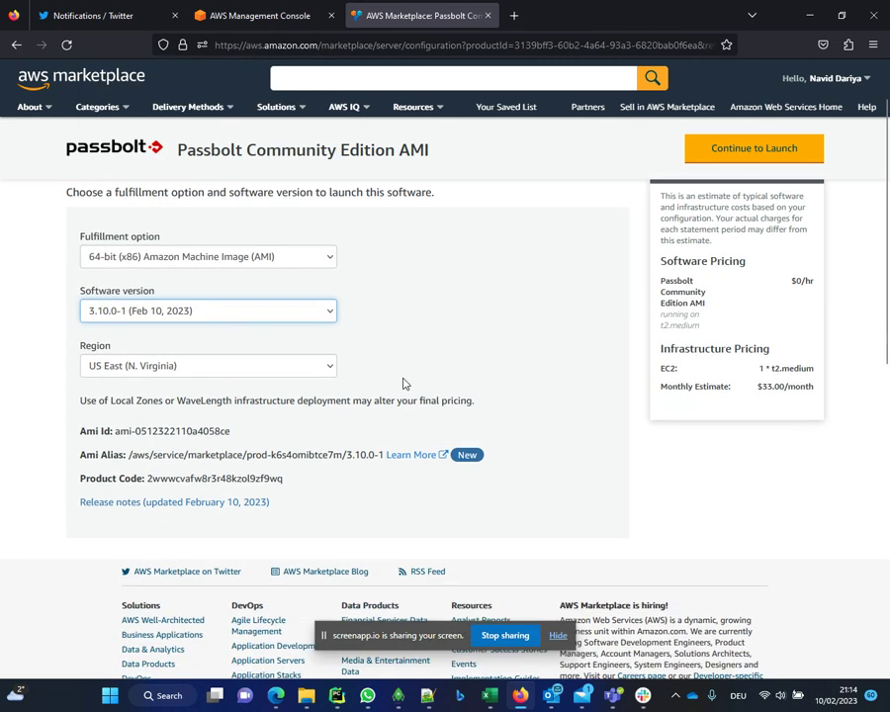
pyautogui.click(198, 368)
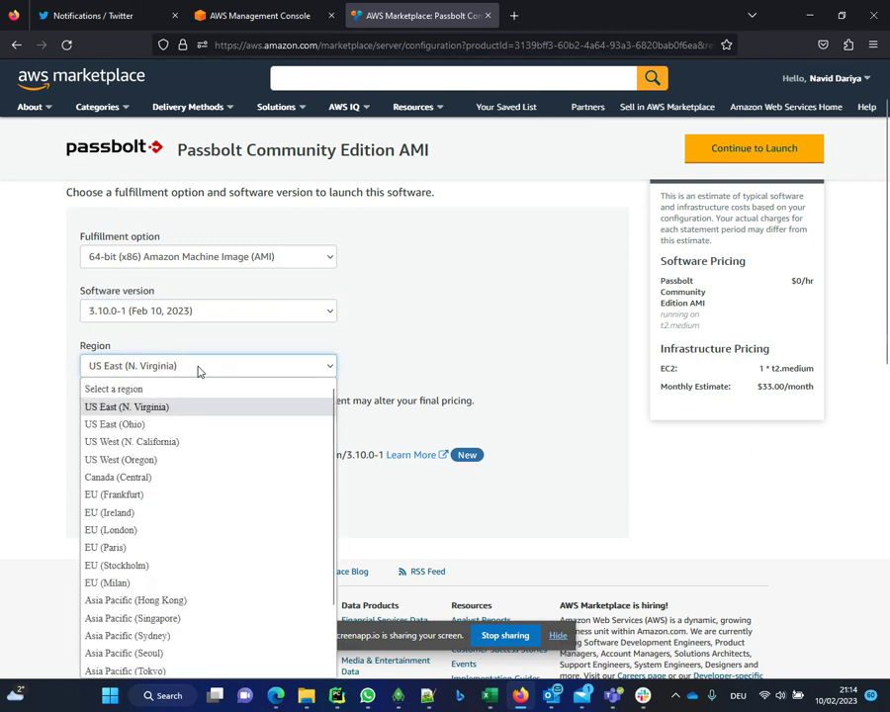
pyautogui.click(198, 367)
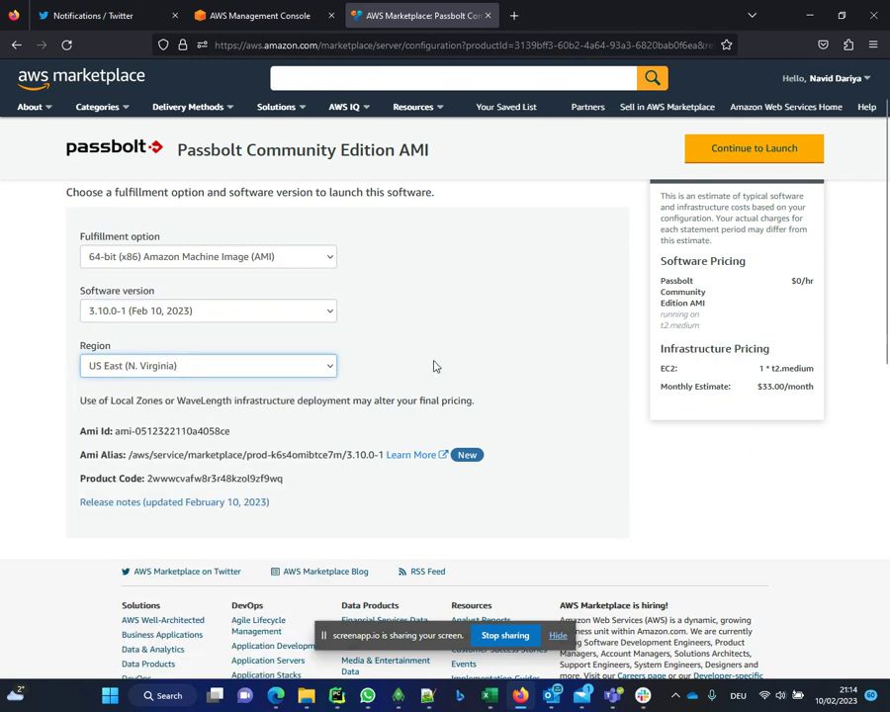
pyautogui.scroll(-1, 435, 367)
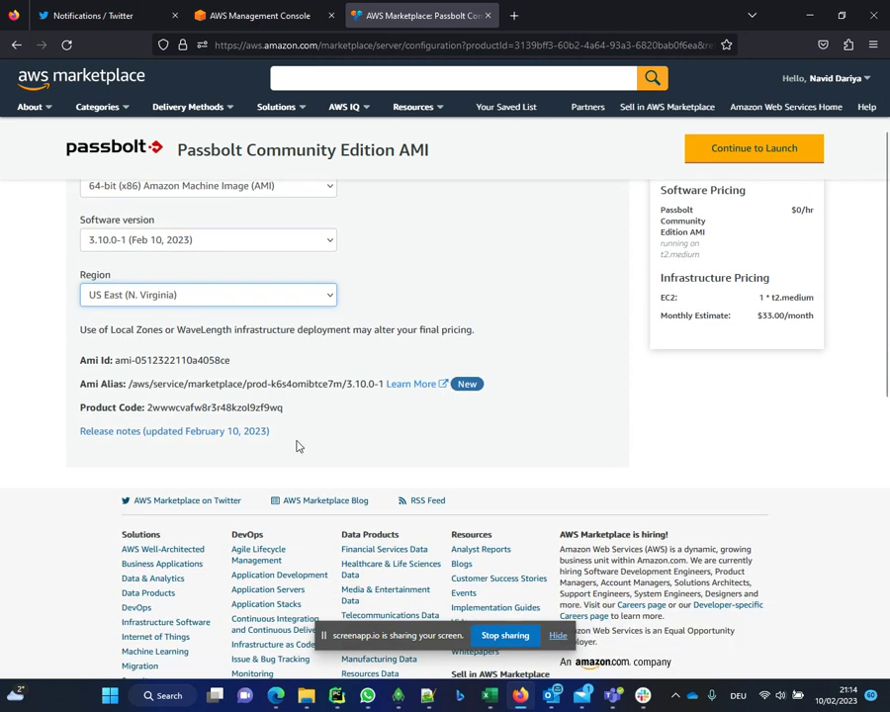
pyautogui.scroll(2, 531, 366)
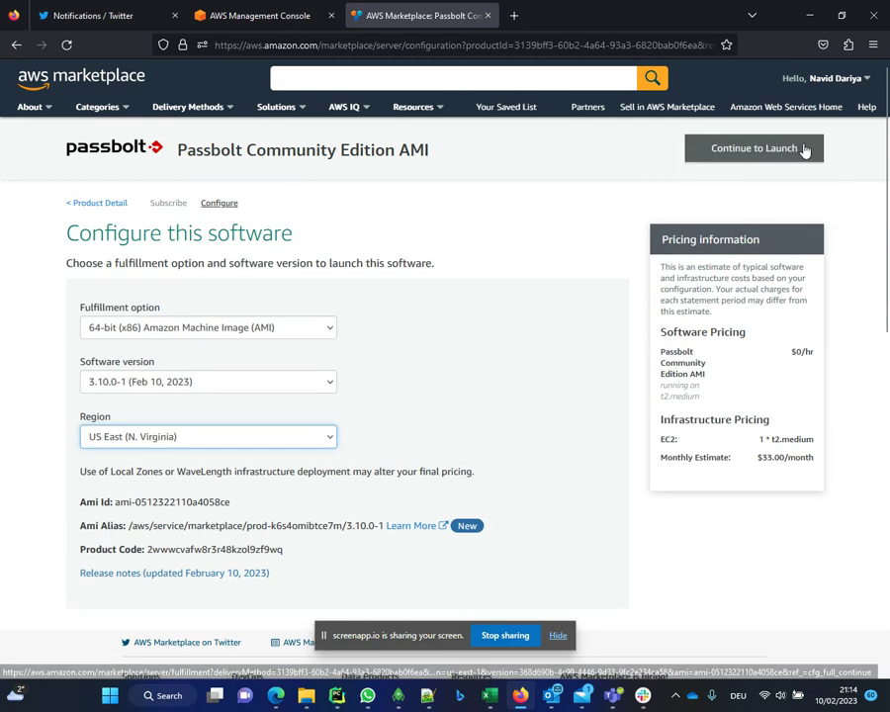
pyautogui.scroll(-5, 660, 312)
pyautogui.scroll(5, 659, 313)
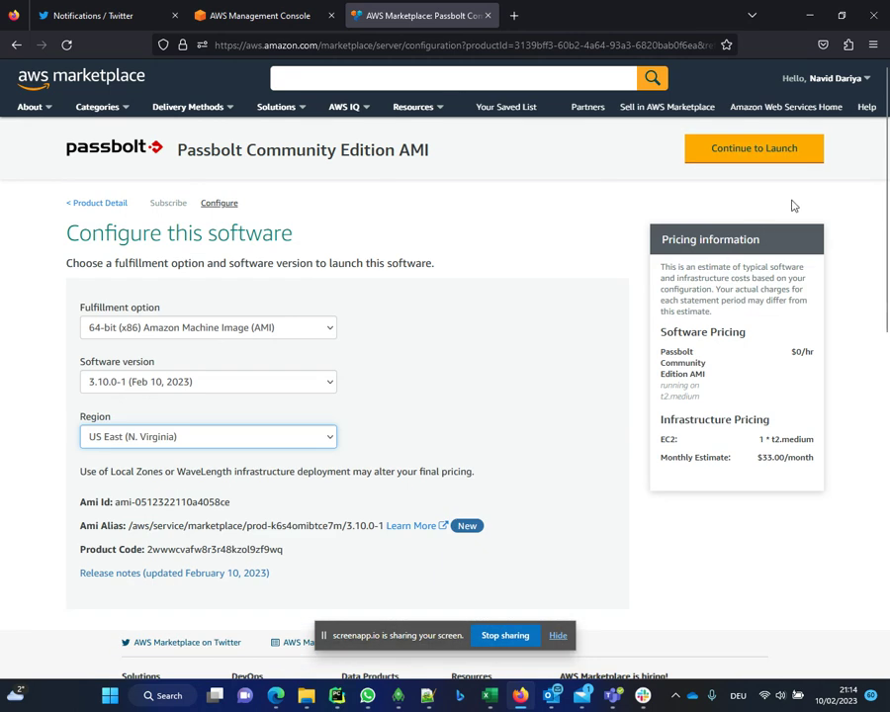
pyautogui.click(811, 156)
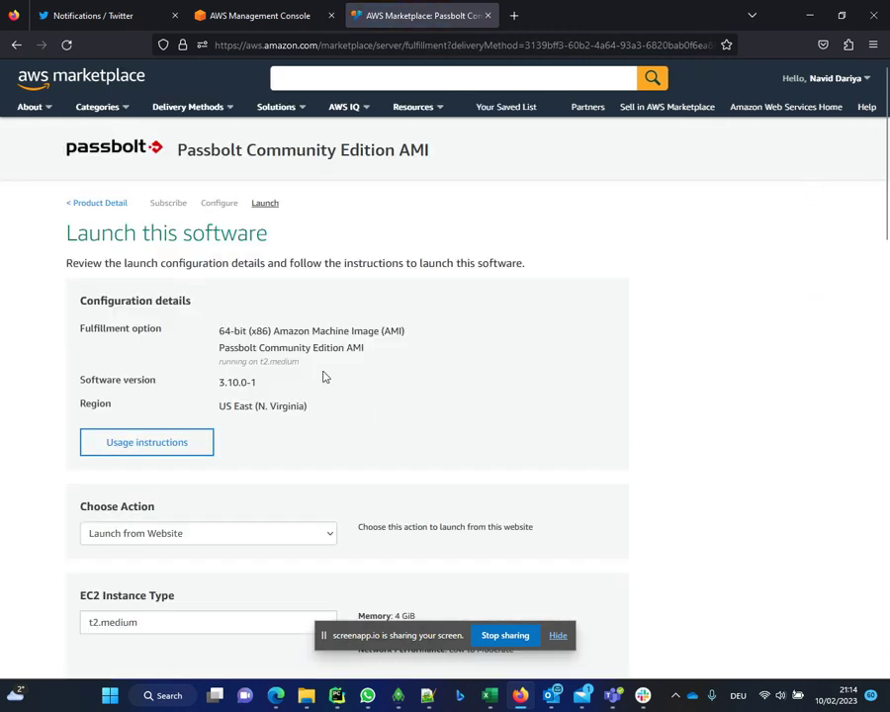
pyautogui.scroll(-2, 313, 310)
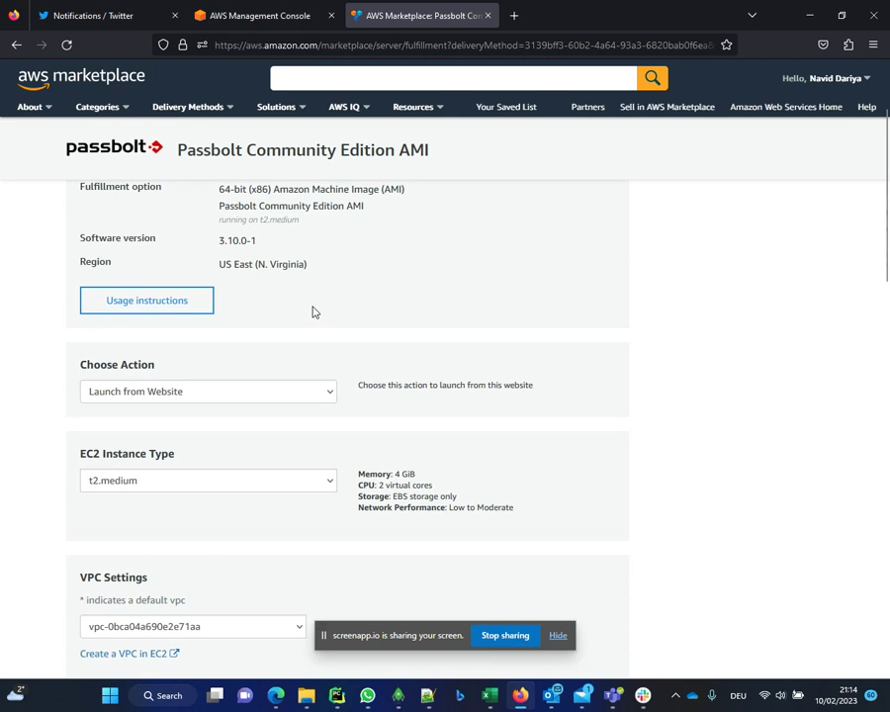
pyautogui.click(232, 393)
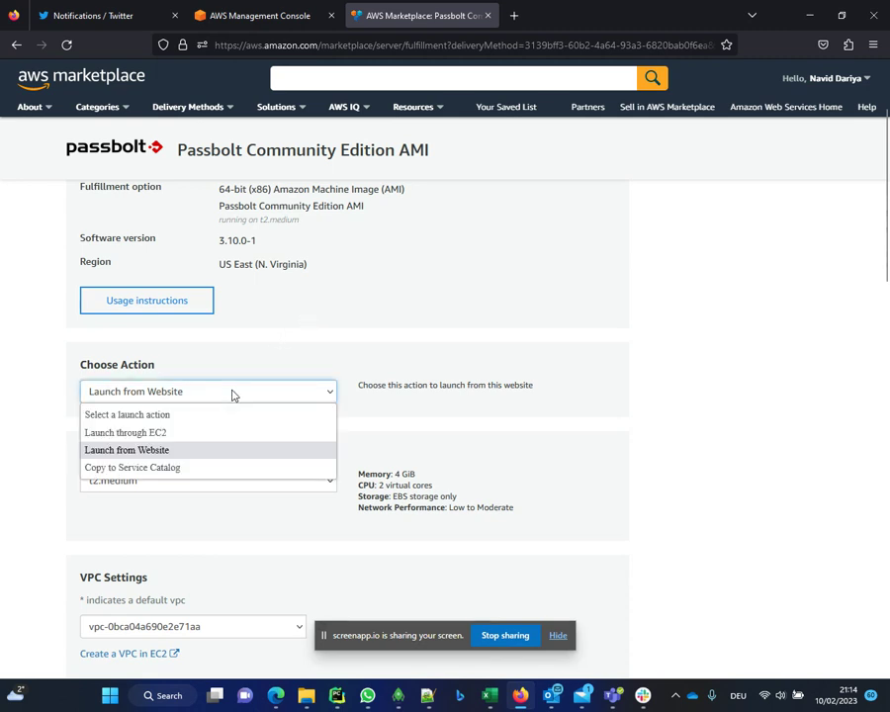
pyautogui.click(232, 393)
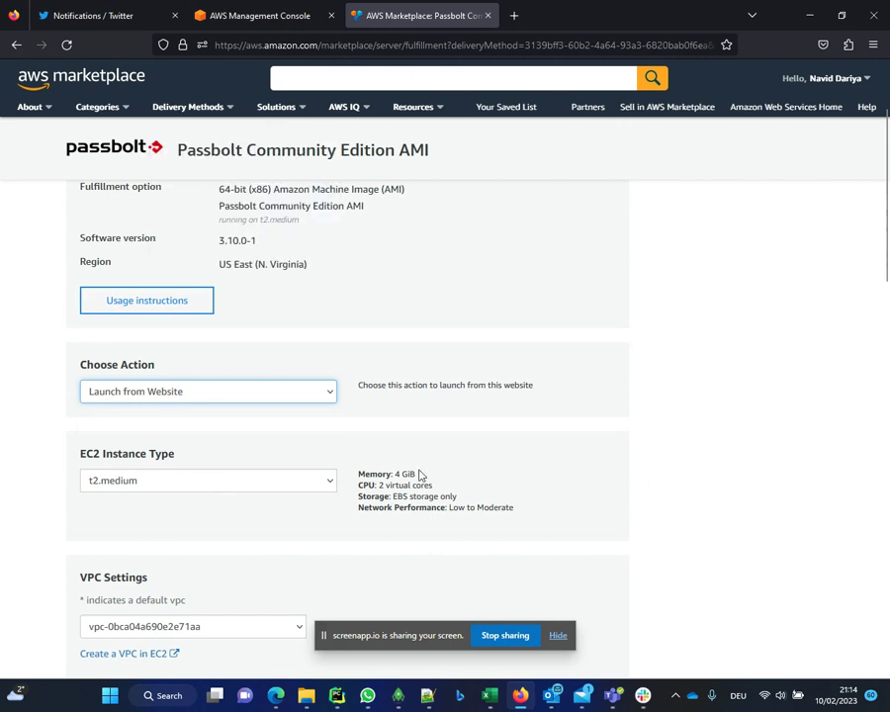
pyautogui.click(216, 400)
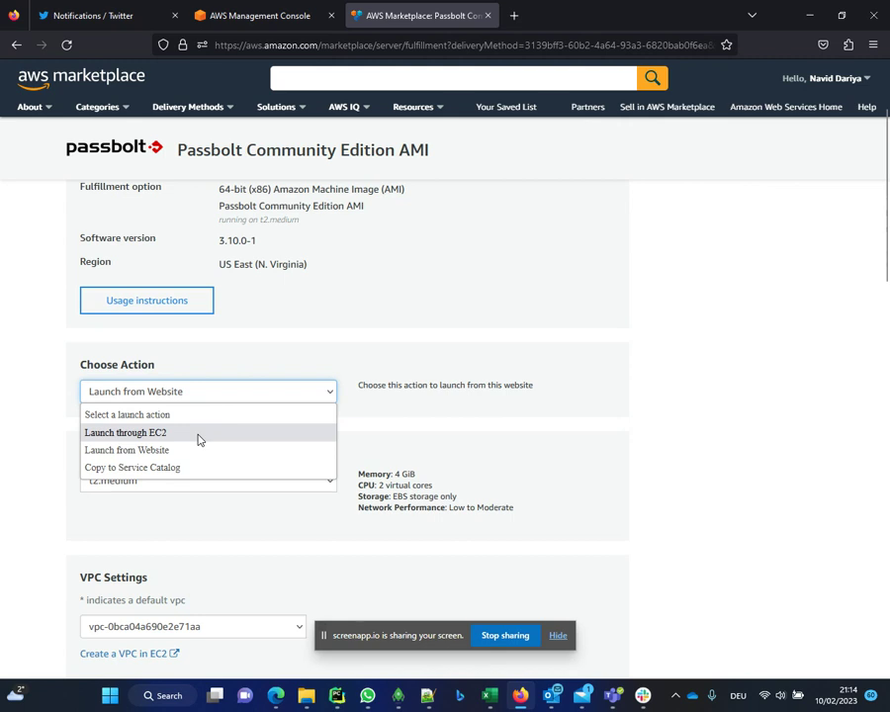
pyautogui.click(579, 276)
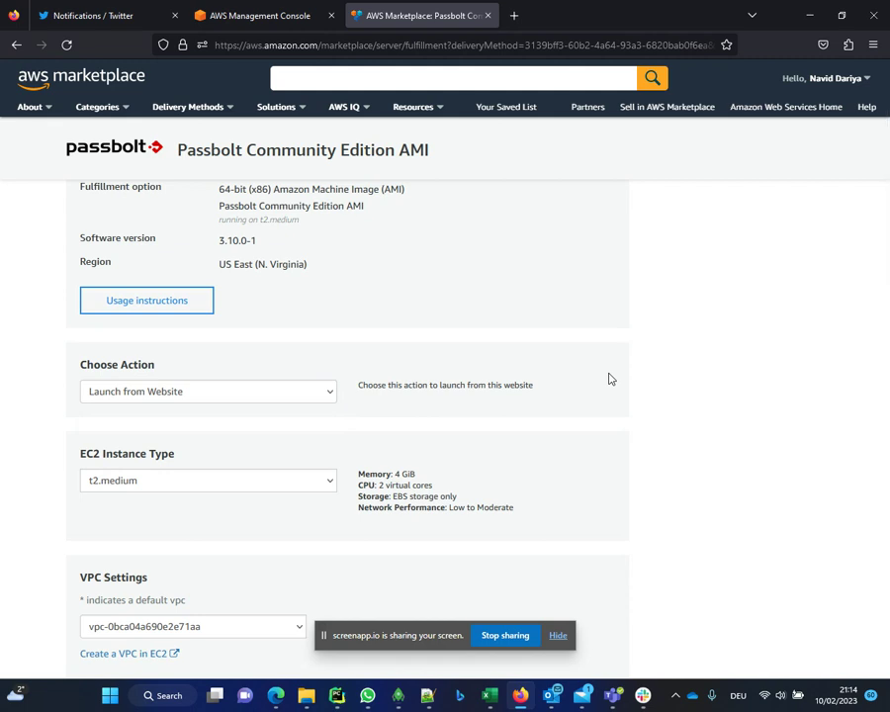
# Change the EC2 instance type from t2.medium to t2.nano (512 MB, 1 virtual core)
pyautogui.scroll(-1, 611, 379)
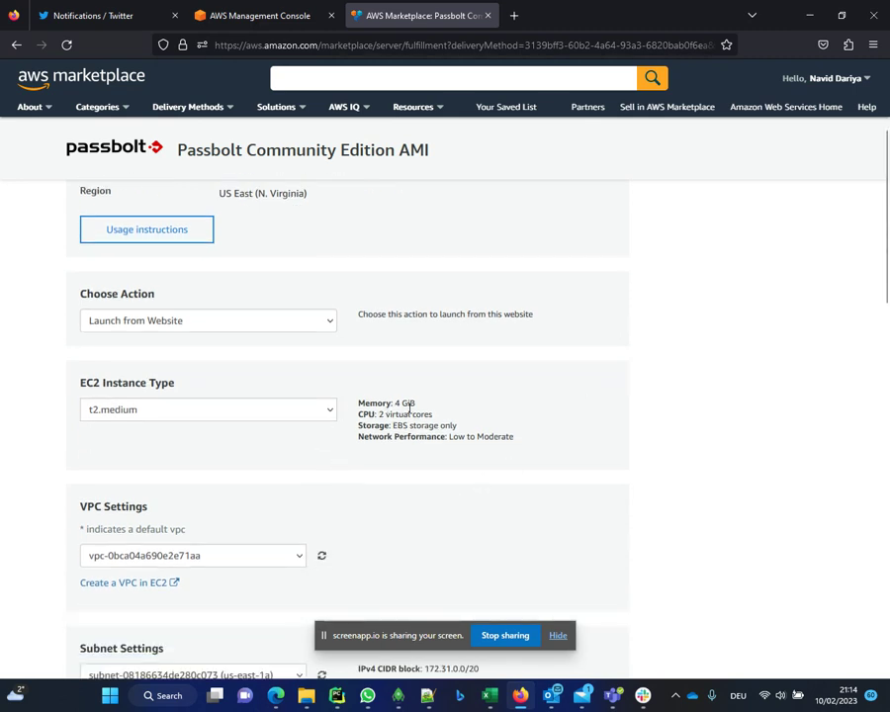
pyautogui.click(314, 411)
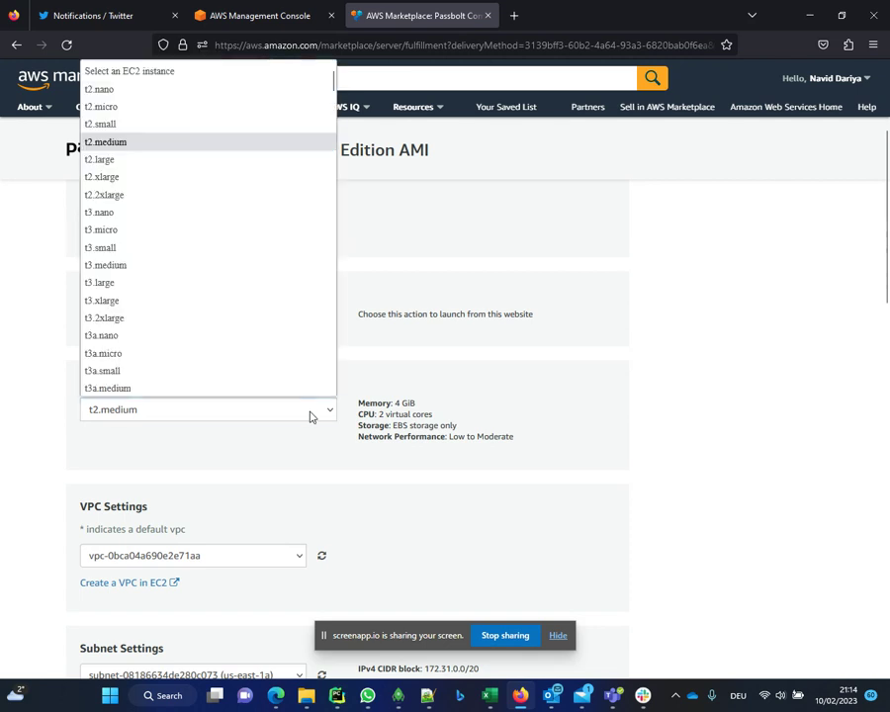
pyautogui.click(126, 89)
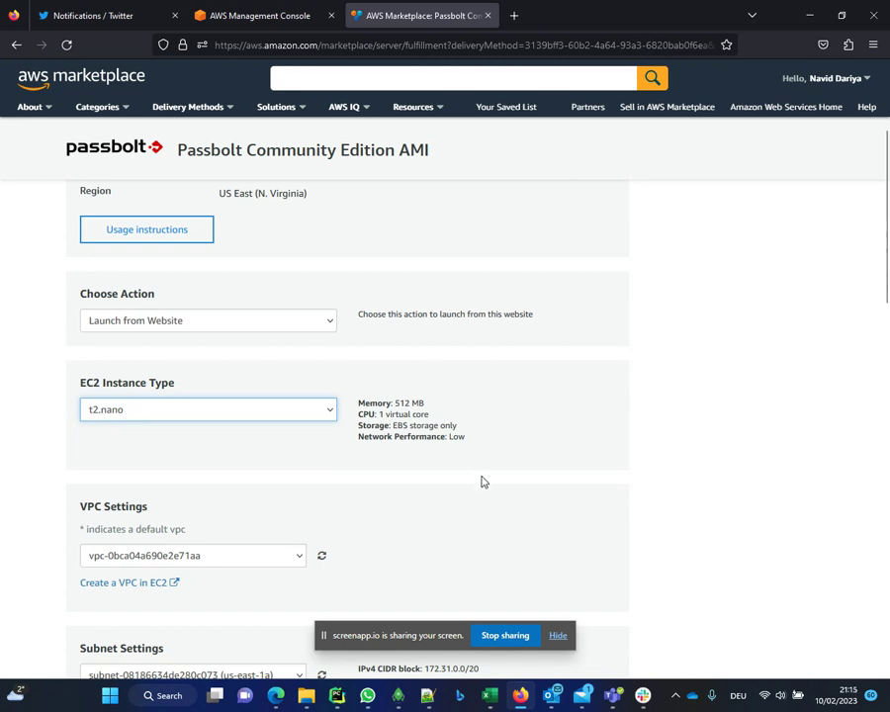
pyautogui.scroll(-3, 483, 482)
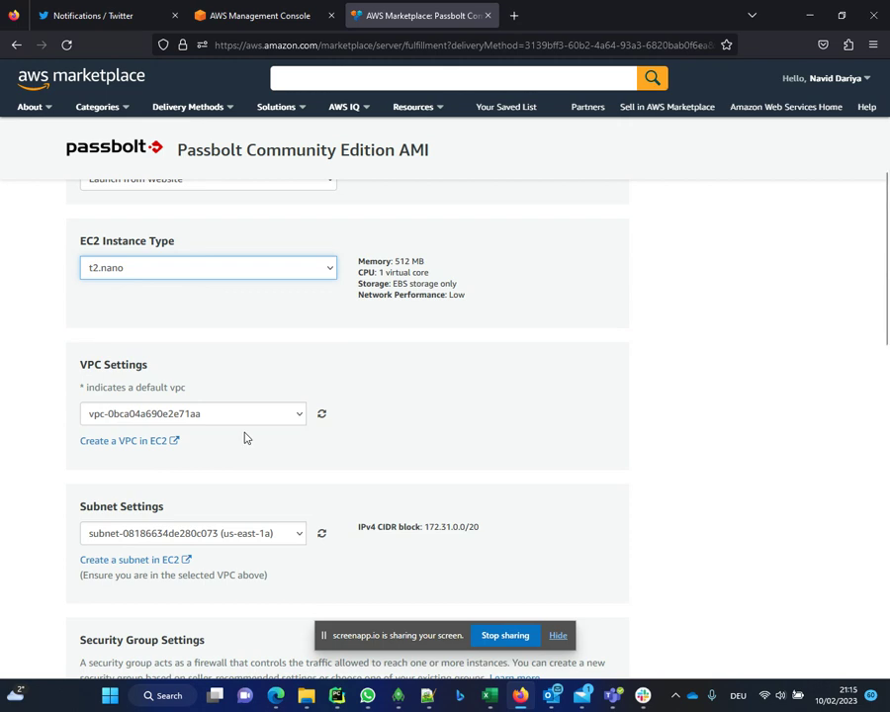
pyautogui.click(300, 419)
pyautogui.click(302, 421)
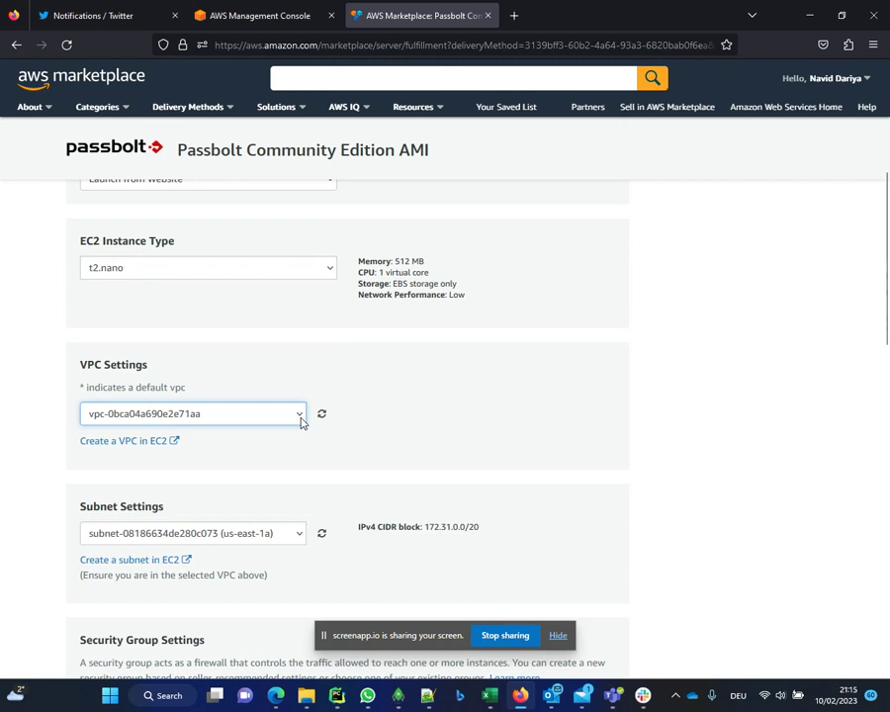
pyautogui.click(238, 420)
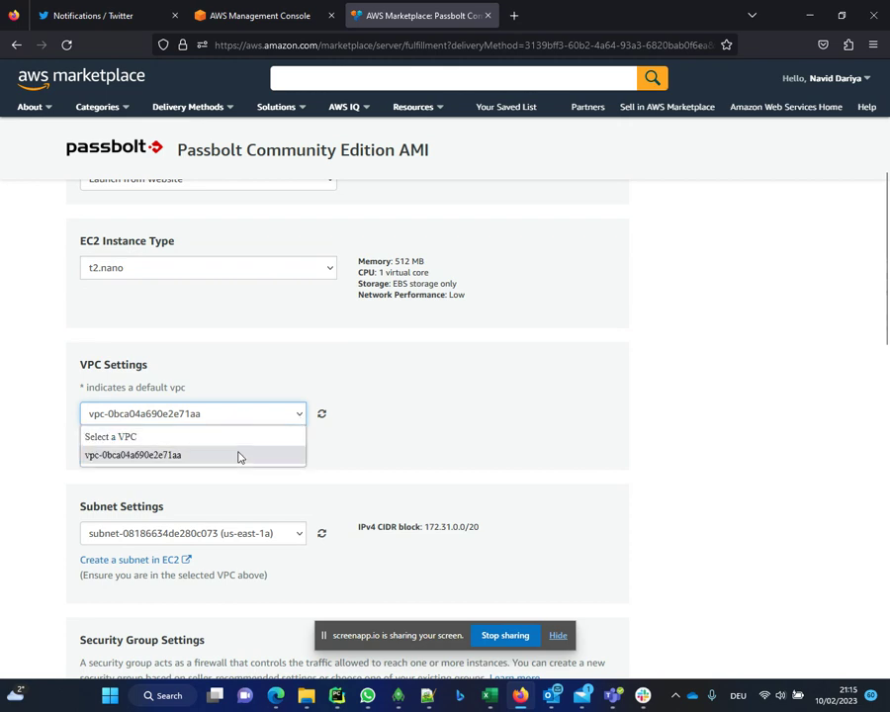
pyautogui.click(288, 413)
pyautogui.scroll(-1, 525, 424)
pyautogui.scroll(-2, 532, 417)
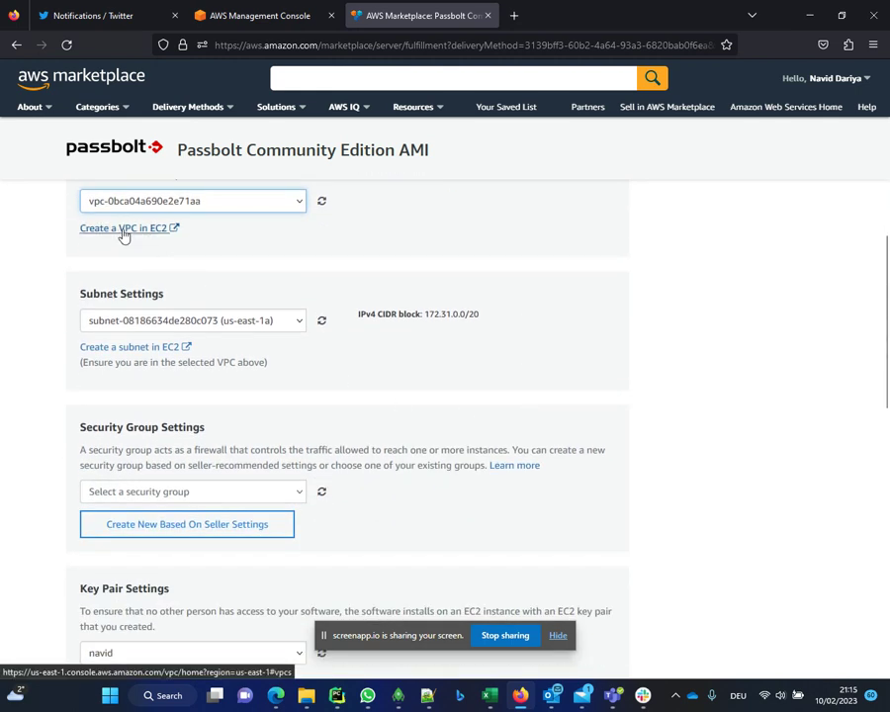
pyautogui.scroll(3, 385, 258)
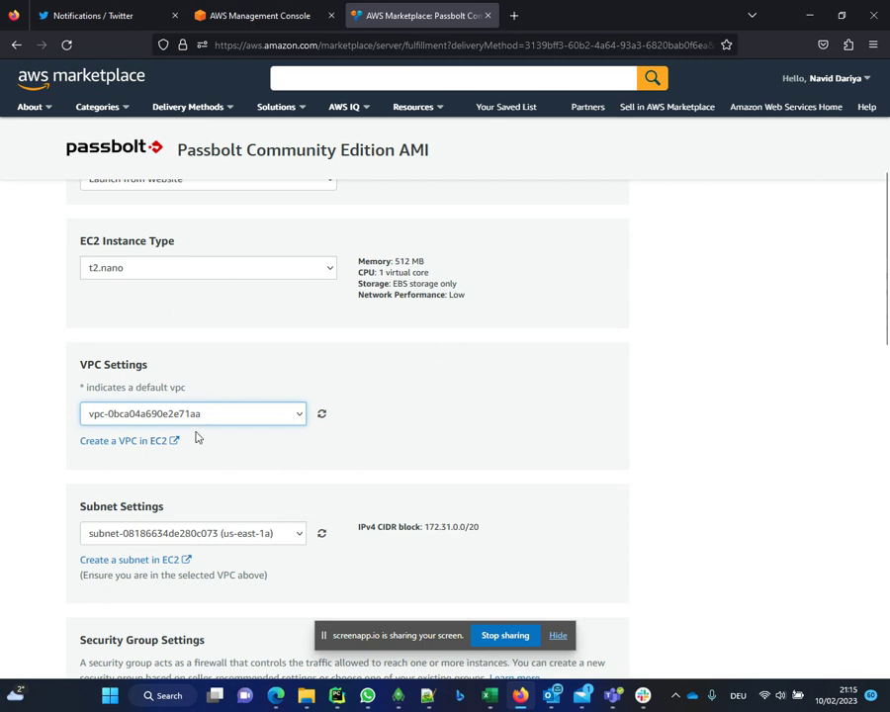
pyautogui.scroll(-3, 441, 350)
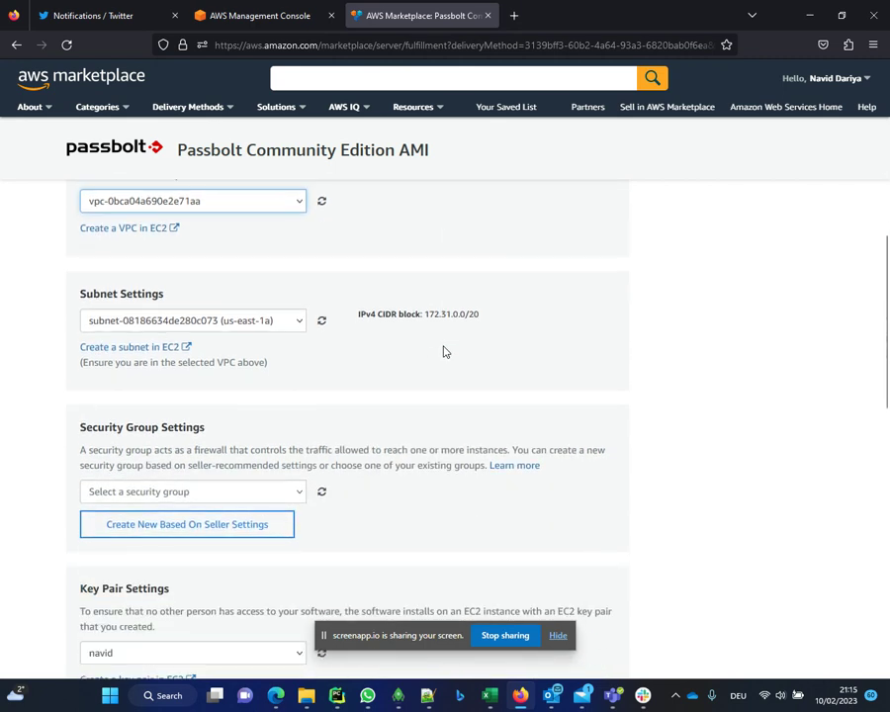
pyautogui.click(262, 325)
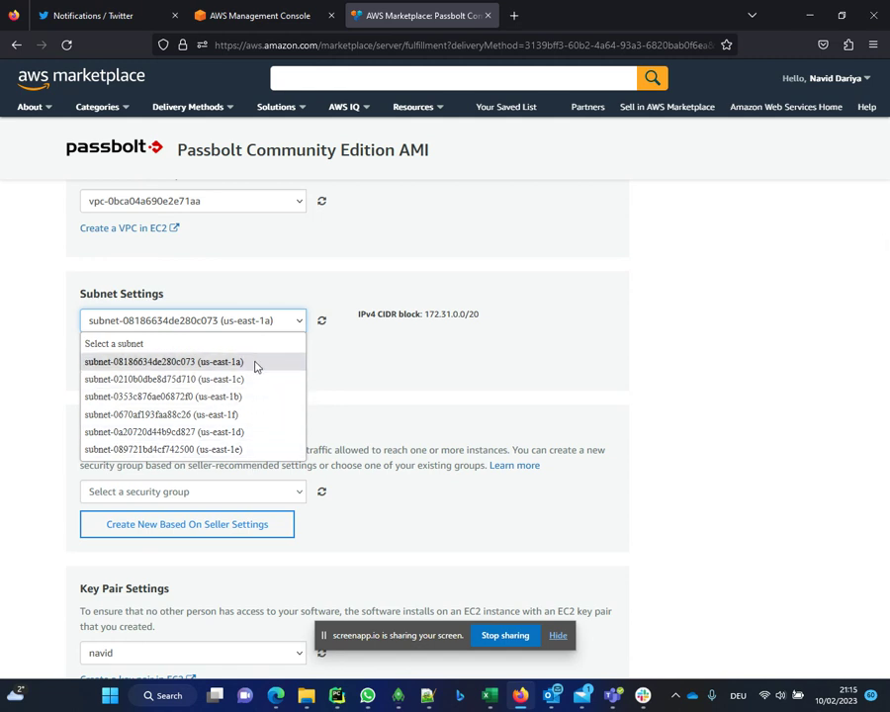
pyautogui.click(433, 366)
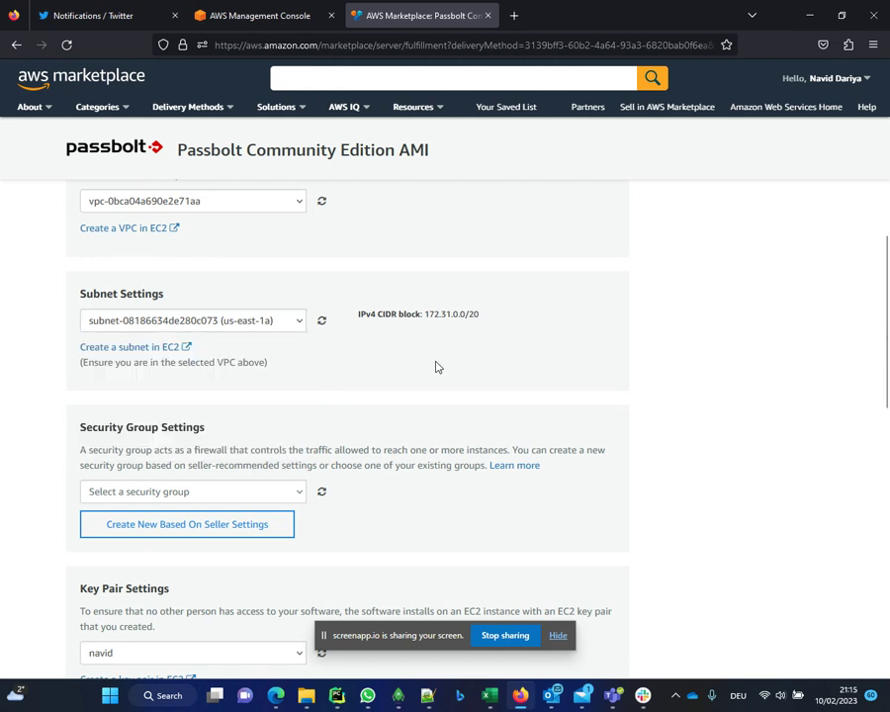
pyautogui.scroll(-1, 436, 367)
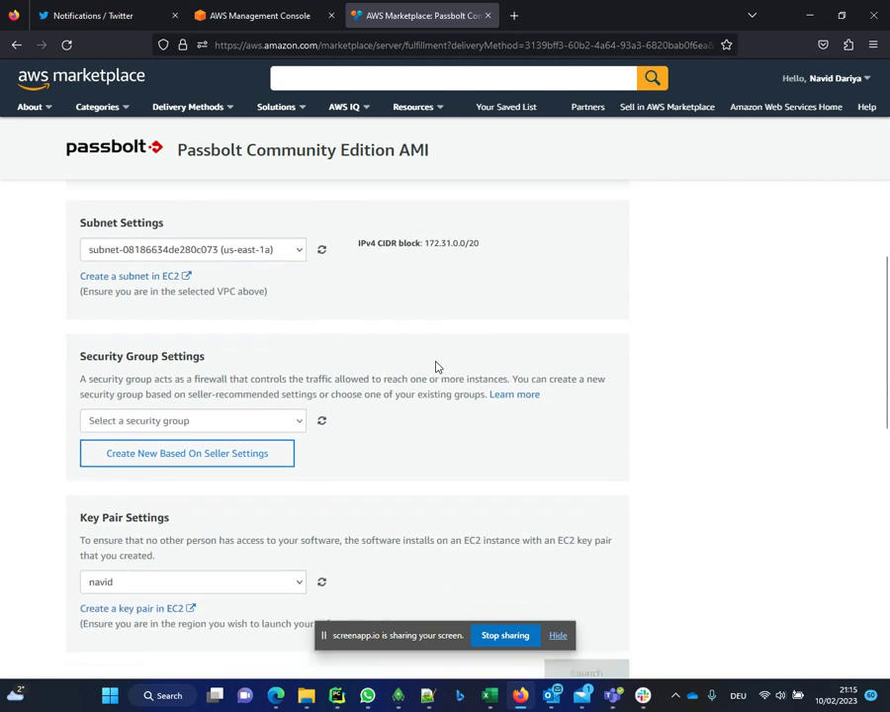
pyautogui.click(271, 422)
pyautogui.click(271, 422)
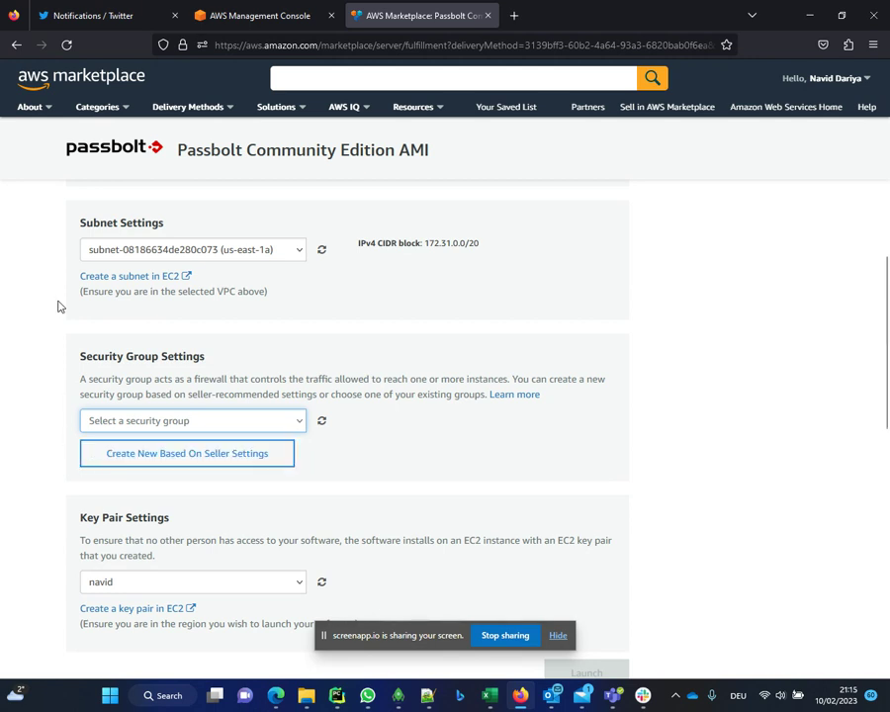
# Save a seller-based security group named PassBolt, described 'Recommended by PassBolt', opening ports 22, 80, 443
pyautogui.click(237, 457)
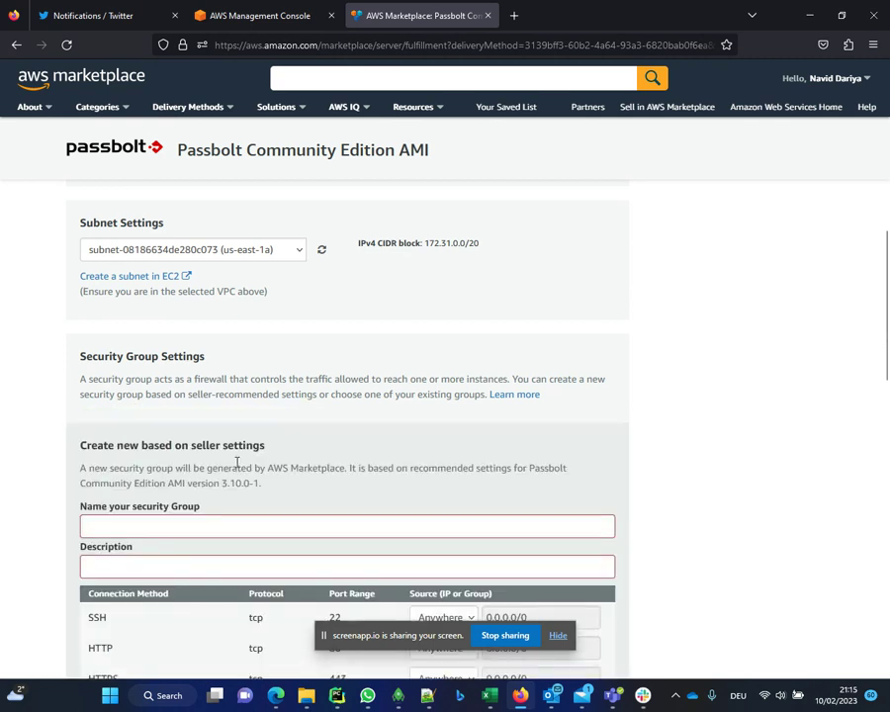
pyautogui.scroll(-2, 237, 462)
pyautogui.click(176, 384)
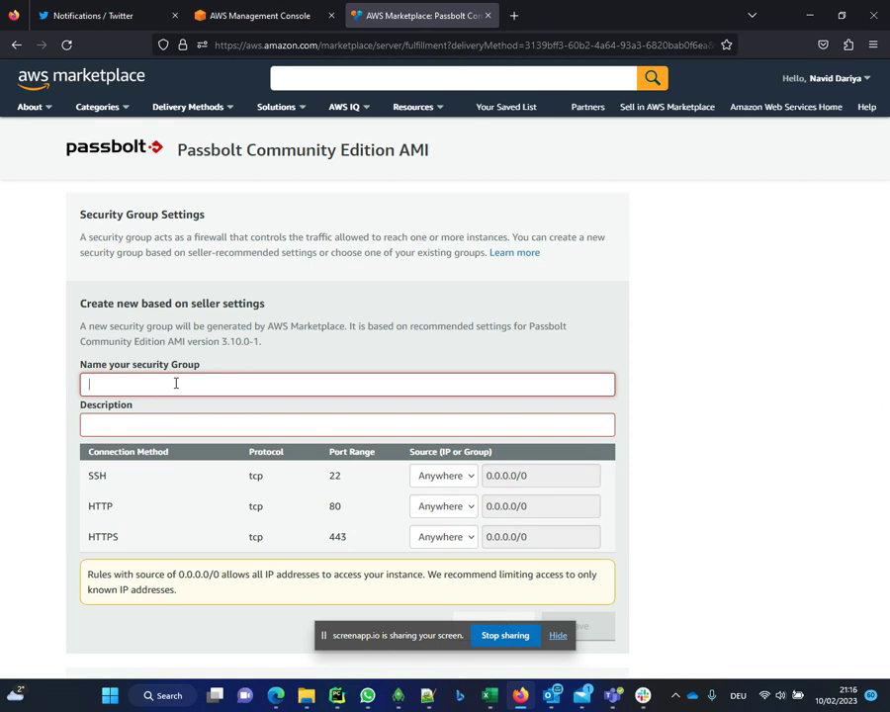
pyautogui.write('PassBolt')
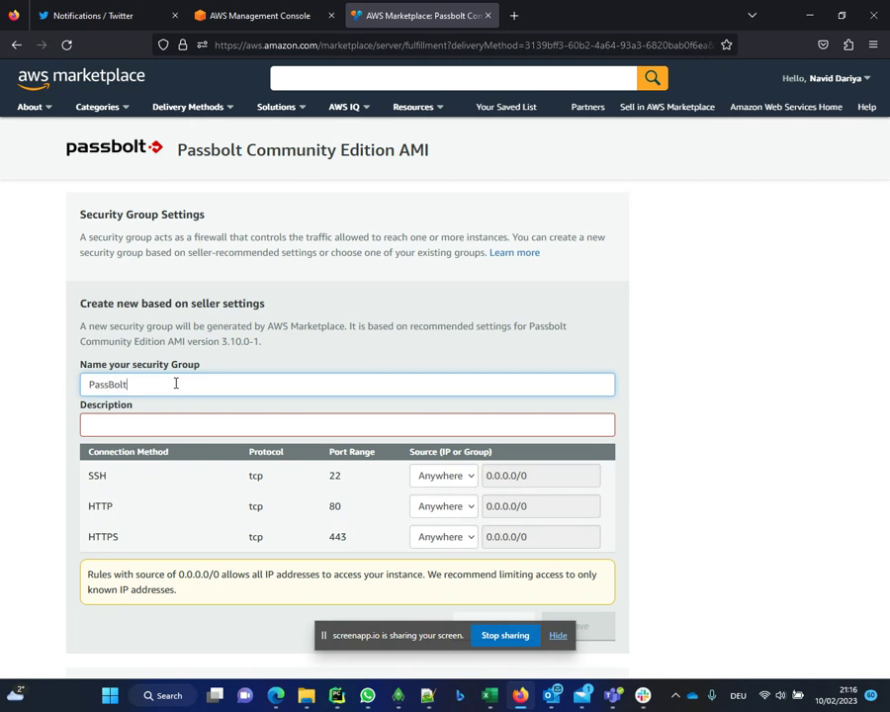
pyautogui.click(188, 420)
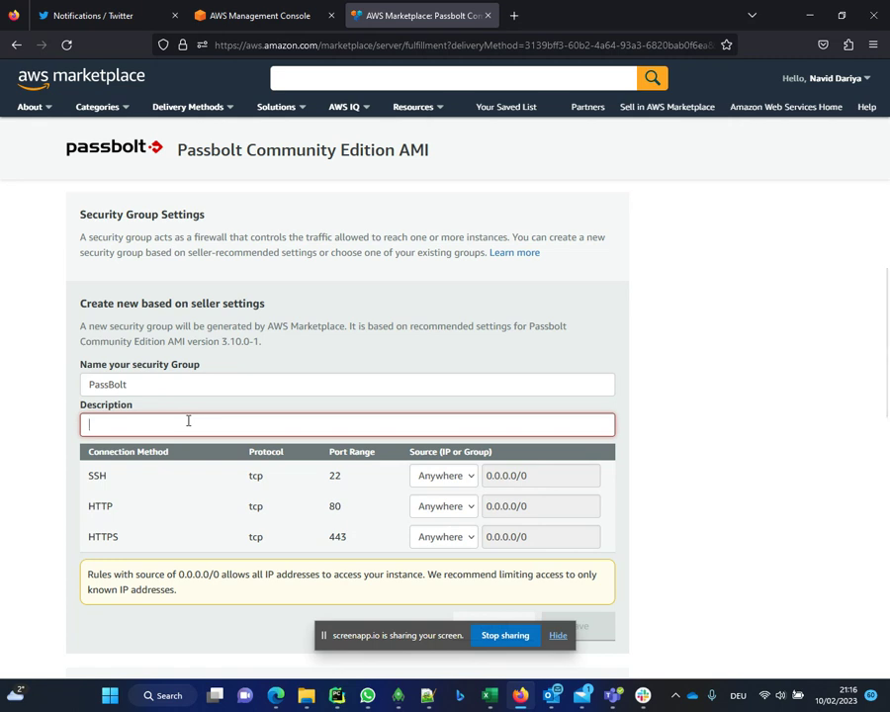
pyautogui.write('Recom')
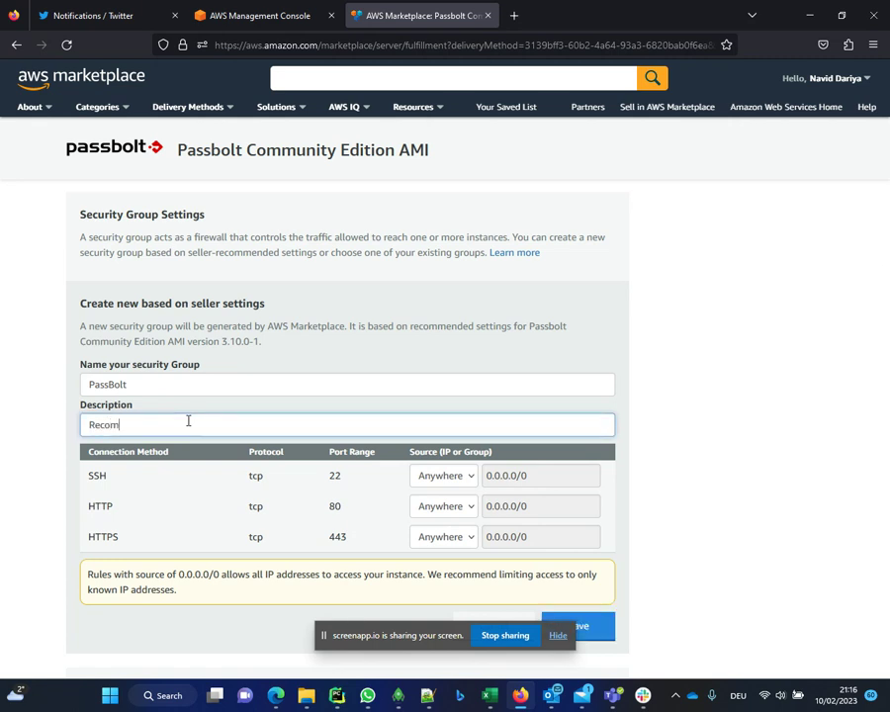
pyautogui.write('mended by PassBolt')
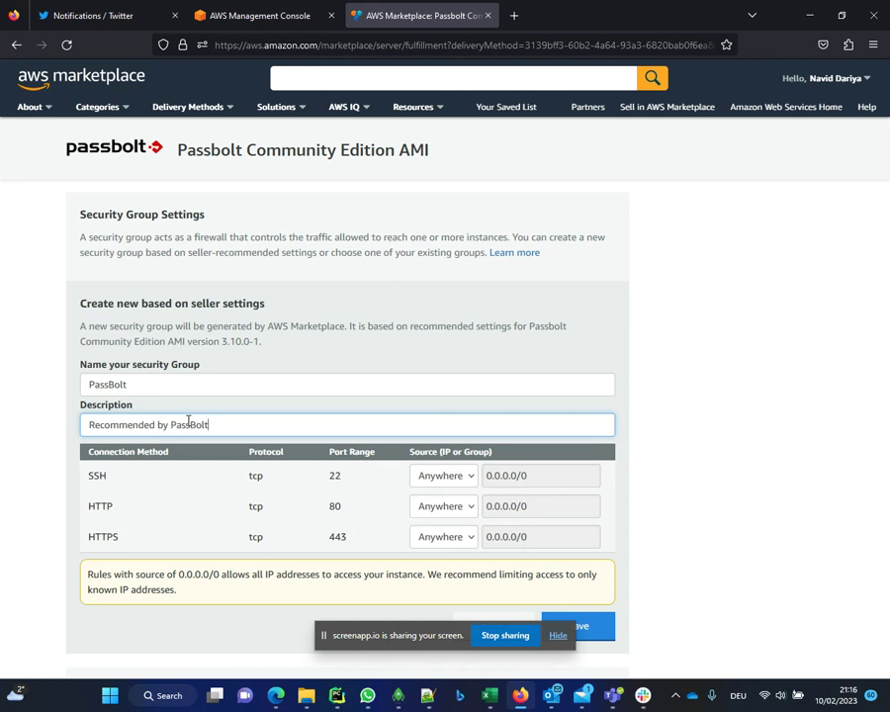
pyautogui.scroll(-3, 637, 330)
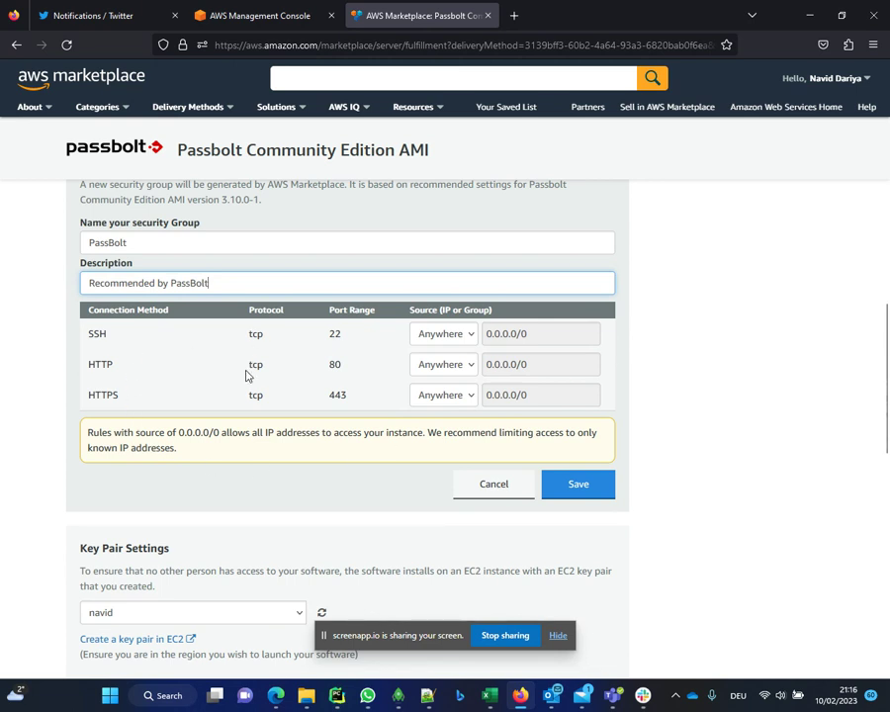
pyautogui.scroll(3, 217, 272)
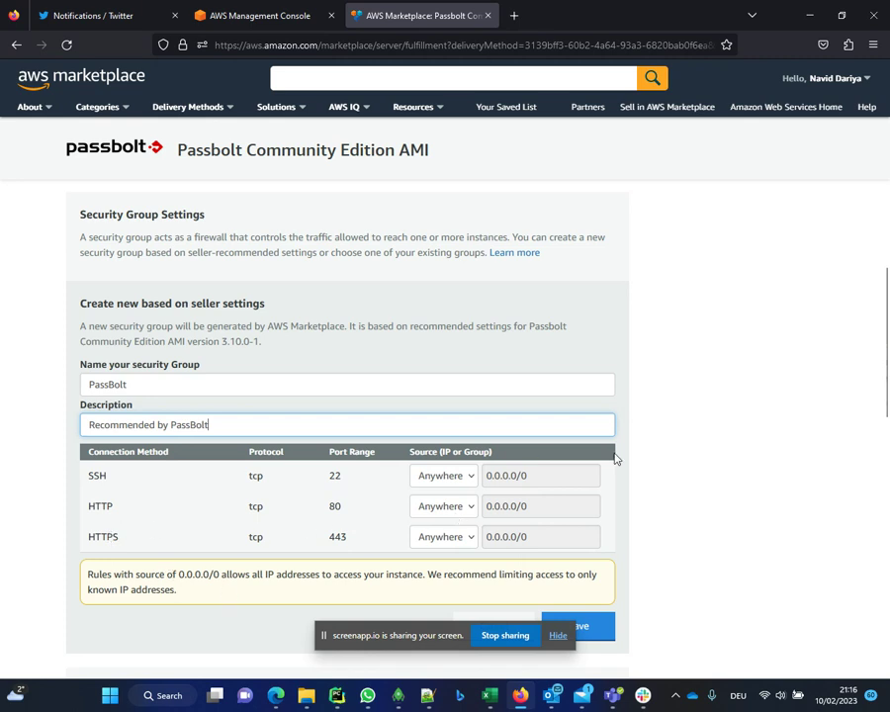
pyautogui.scroll(-3, 681, 441)
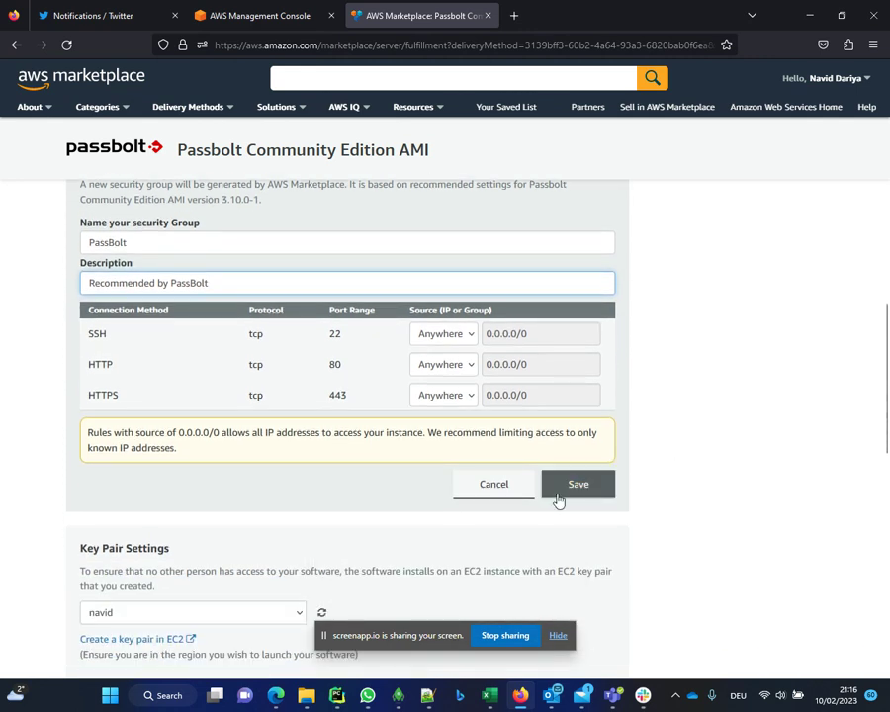
pyautogui.click(562, 493)
# Choose the existing key pair and launch the Passbolt Community Edition instance
pyautogui.scroll(3, 633, 361)
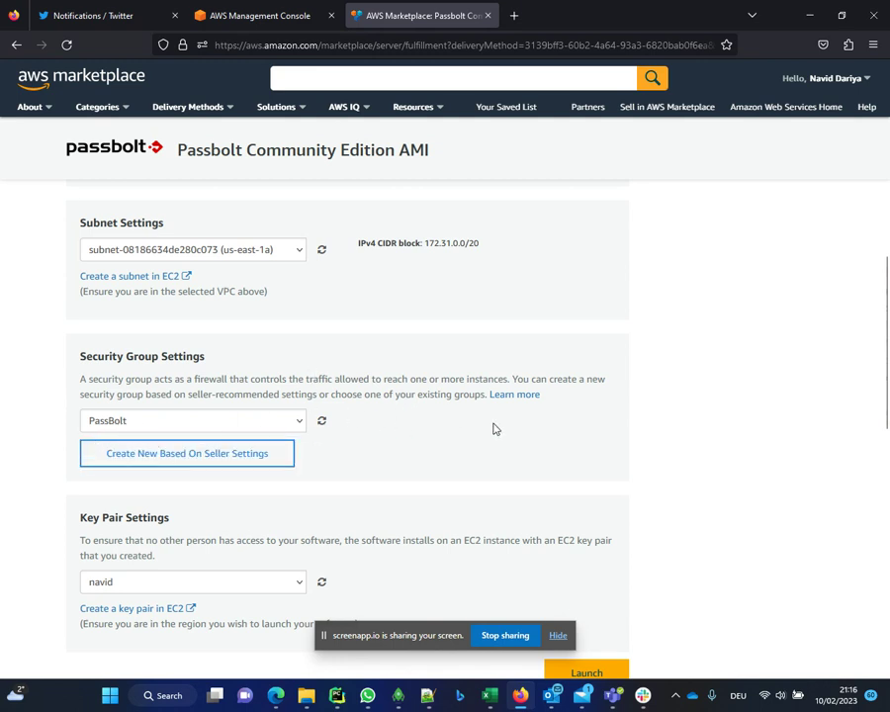
pyautogui.scroll(-2, 497, 425)
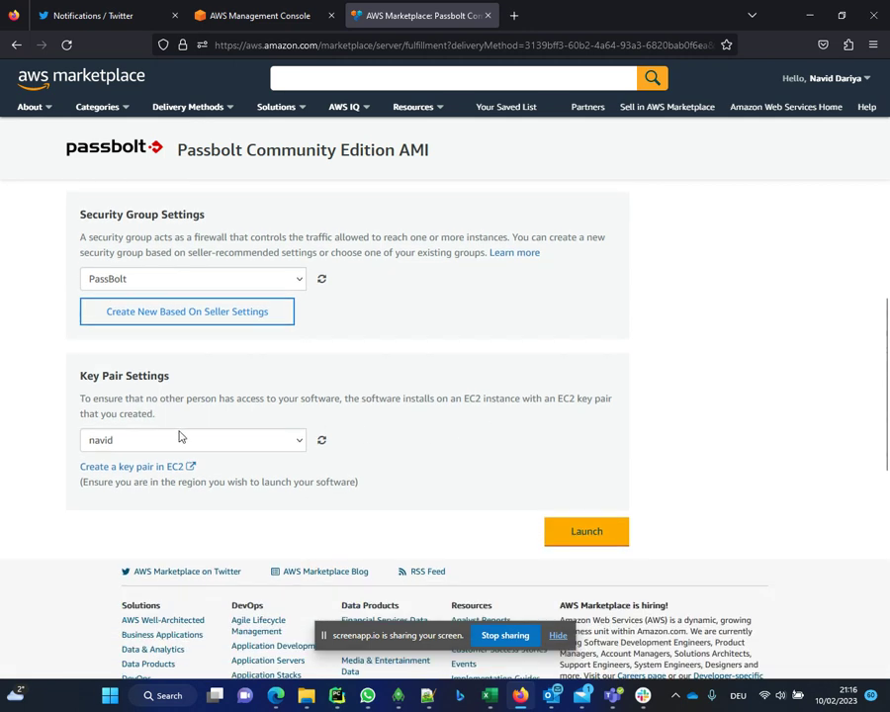
pyautogui.click(212, 437)
pyautogui.click(213, 436)
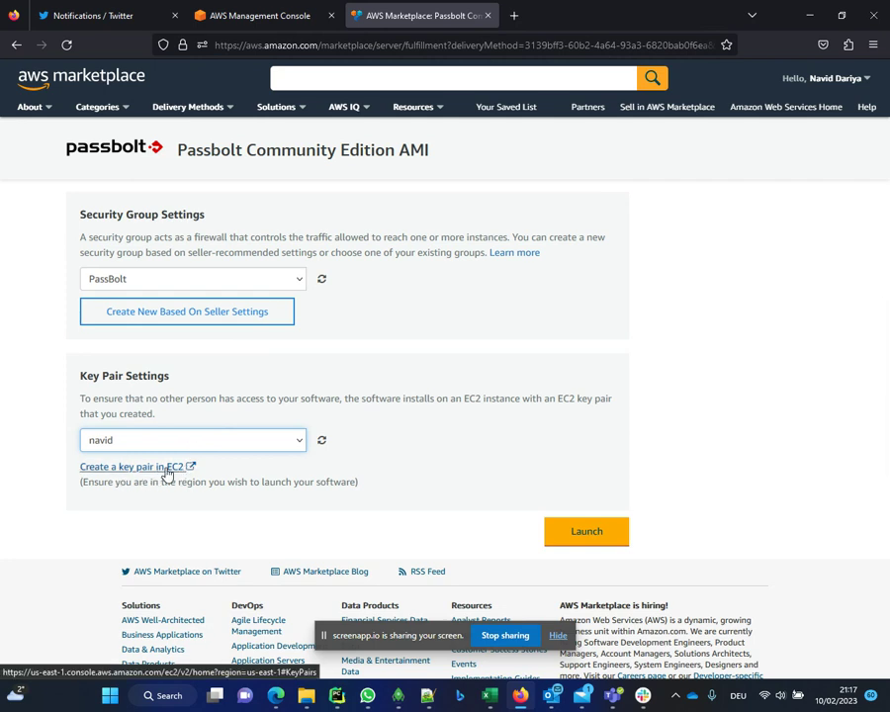
pyautogui.click(362, 471)
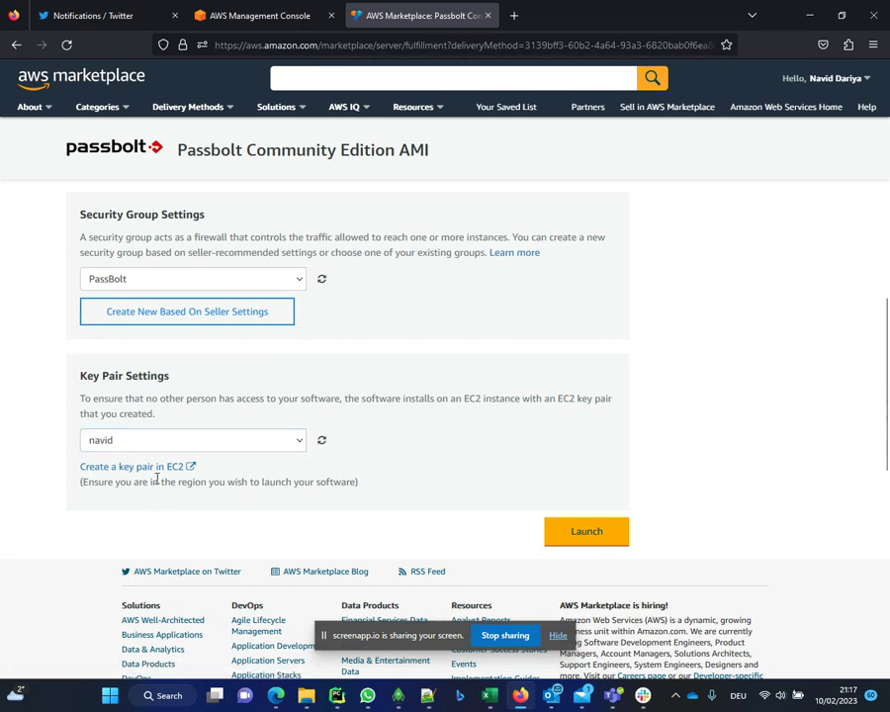
pyautogui.click(159, 445)
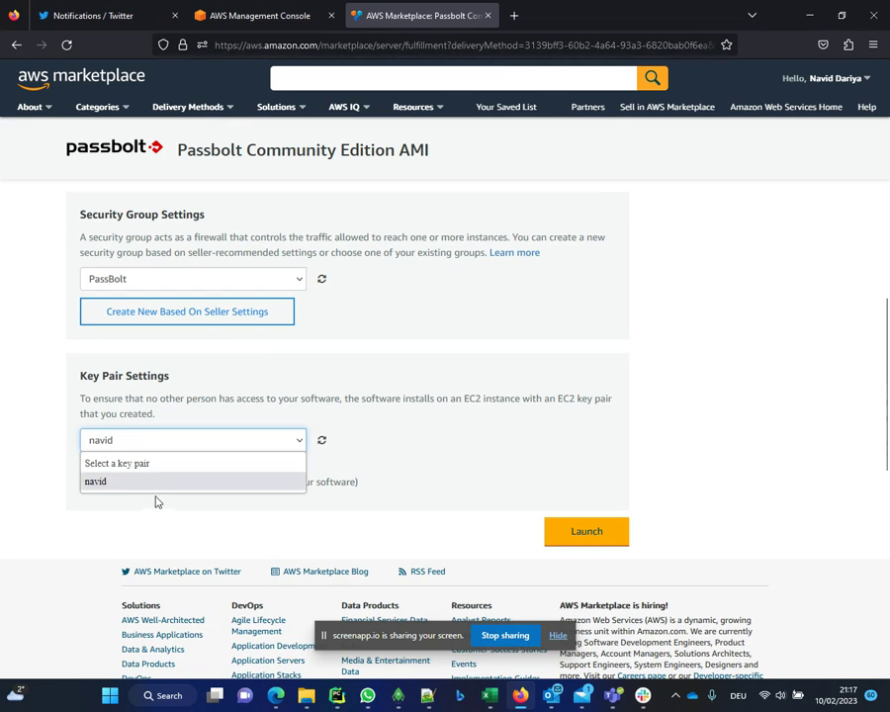
pyautogui.click(162, 483)
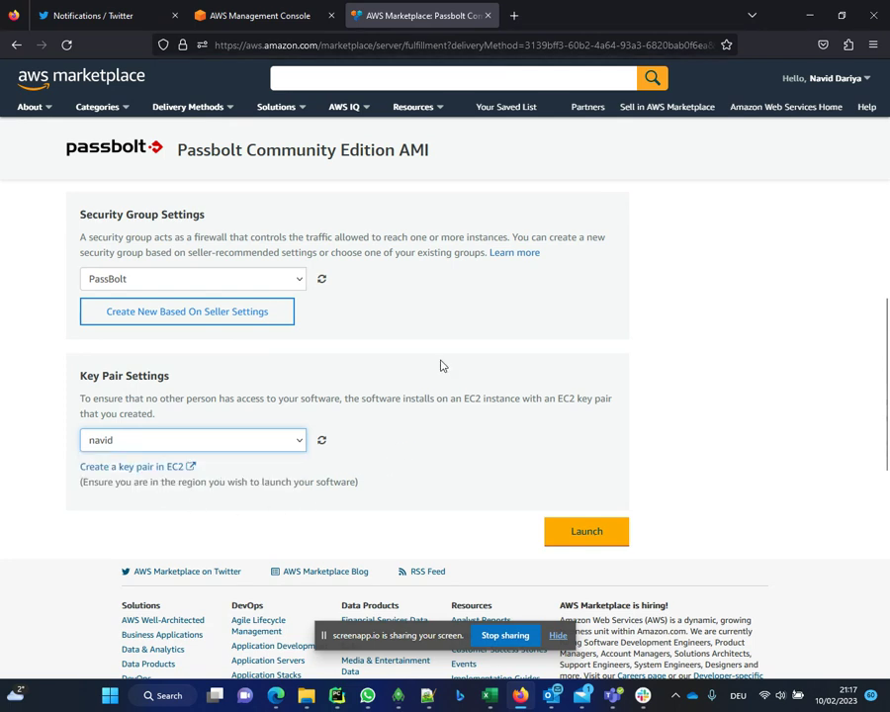
pyautogui.click(594, 532)
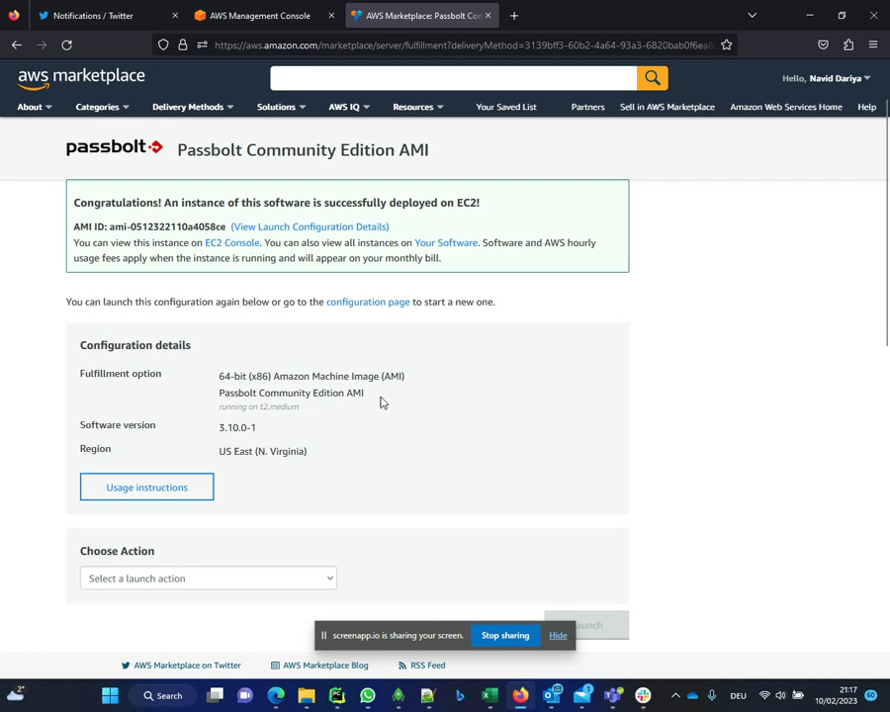
# Open the Passbolt AWS setup guide from the usage instructions in a separate tab
pyautogui.scroll(-2, 417, 398)
pyautogui.scroll(3, 417, 397)
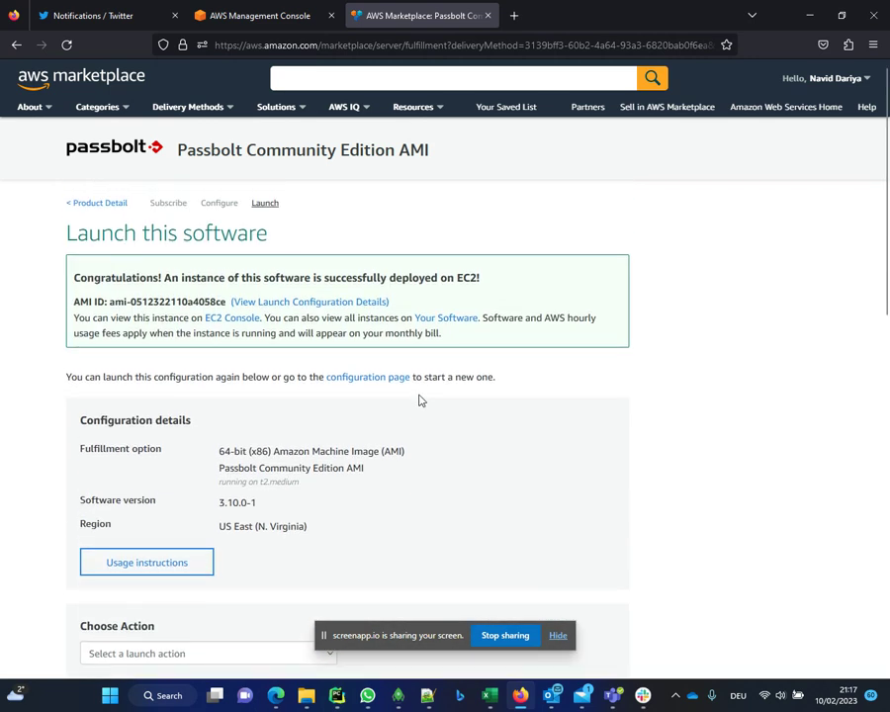
pyautogui.scroll(-1, 198, 506)
pyautogui.click(178, 491)
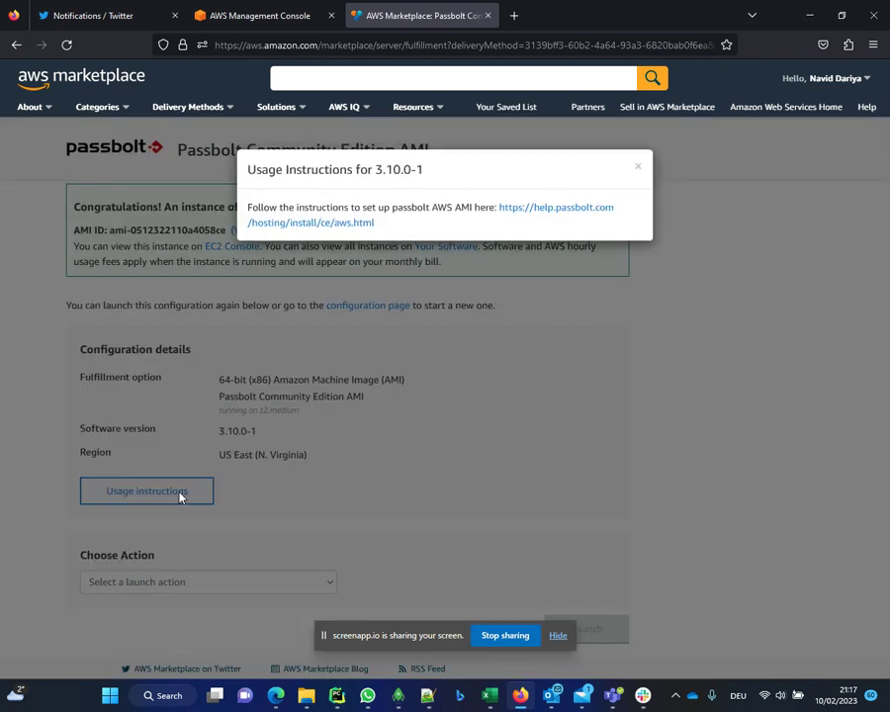
pyautogui.click(584, 210)
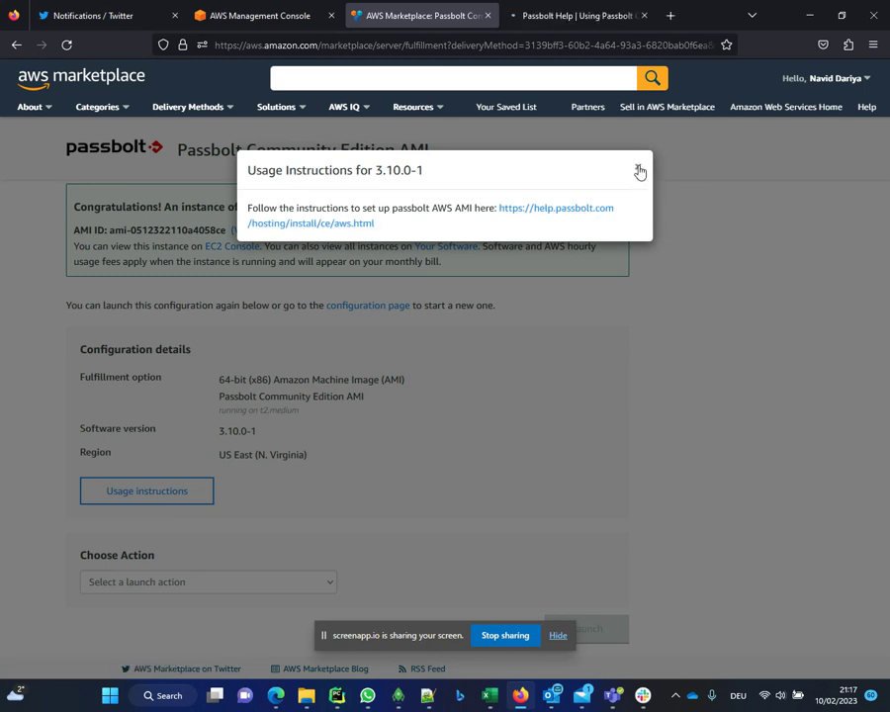
pyautogui.click(638, 168)
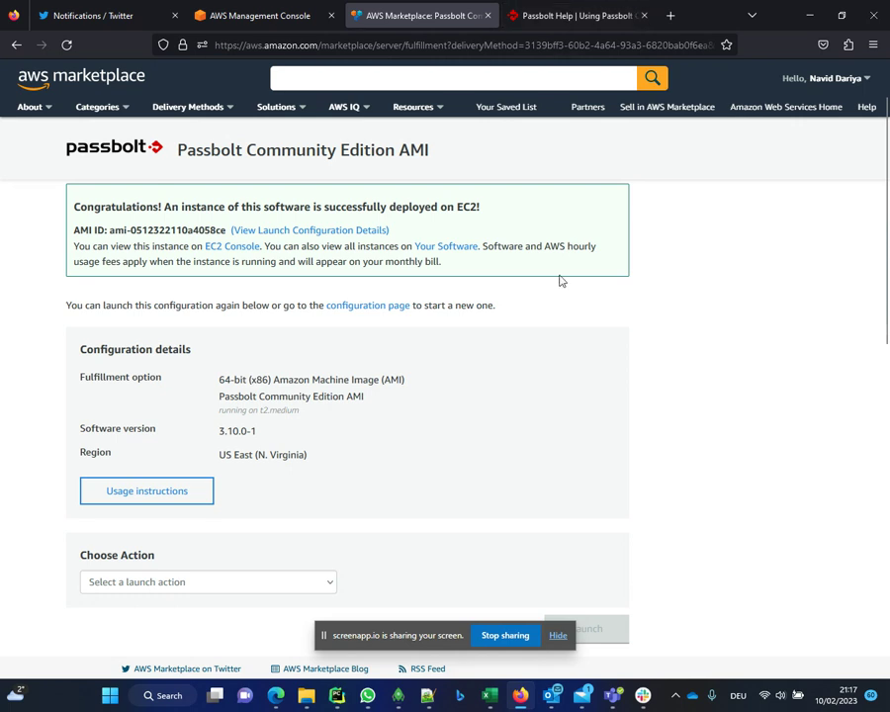
# View the new t2.nano Passbolt instance, now running, in the EC2 console
pyautogui.click(275, 584)
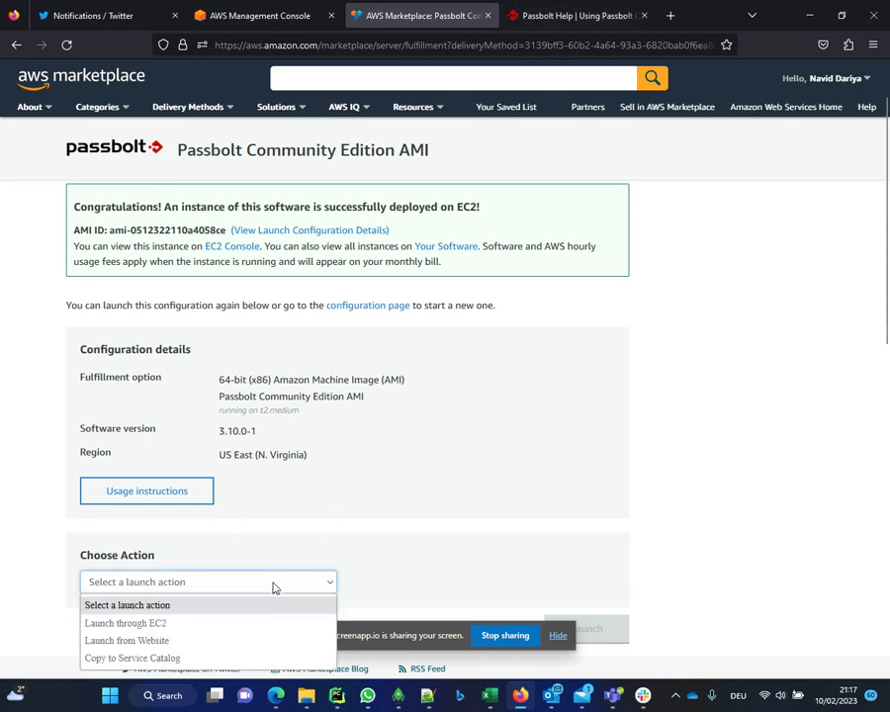
pyautogui.click(275, 583)
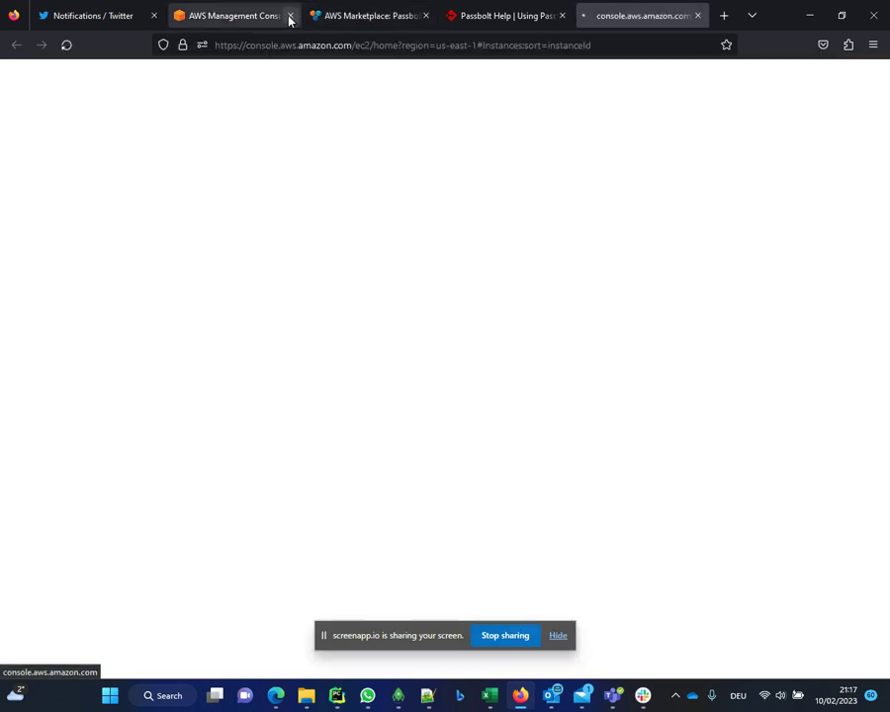
pyautogui.click(289, 16)
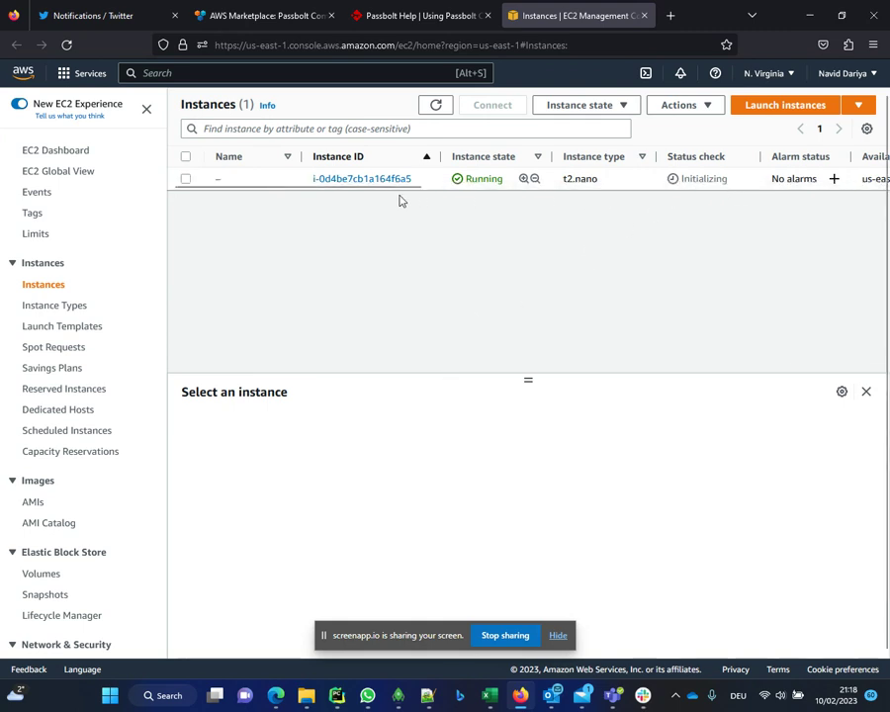
# Rename the running t2.nano instance to PassBolt in the EC2 instances list
pyautogui.click(229, 179)
pyautogui.click(331, 202)
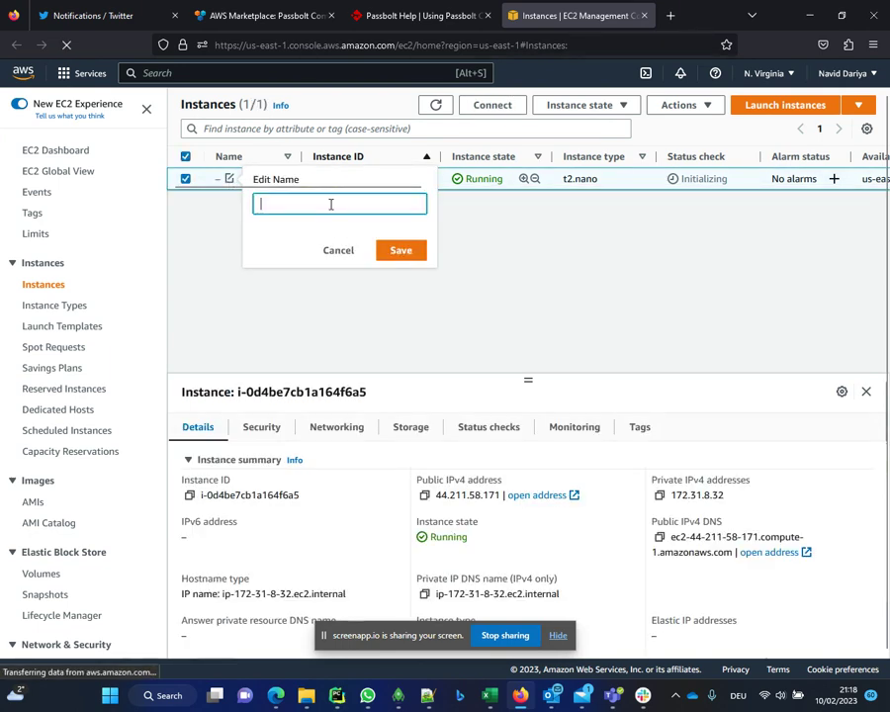
pyautogui.write('Pass')
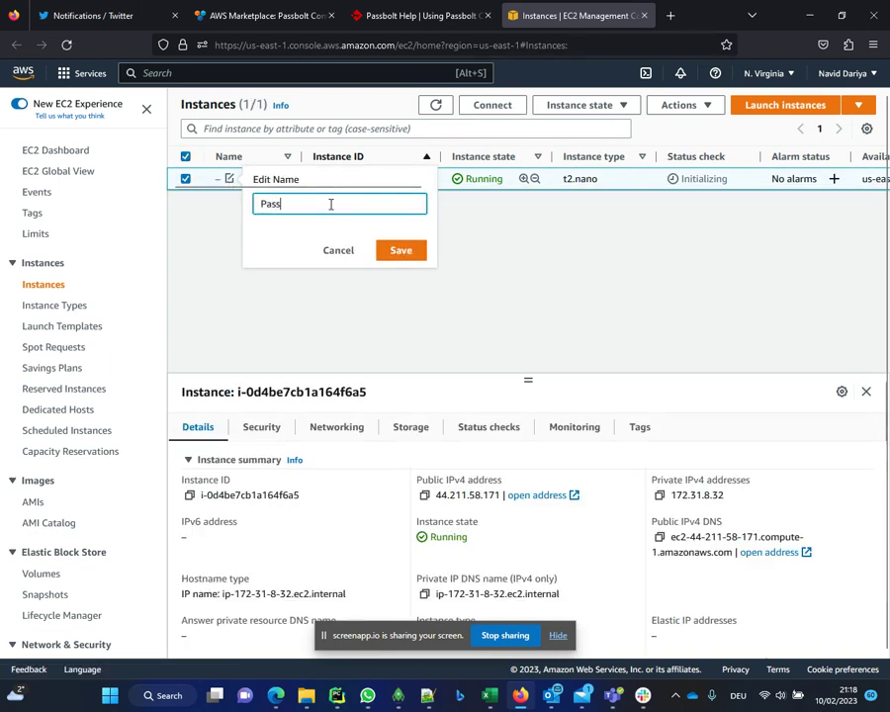
pyautogui.write('Bit')
pyautogui.press('BackSpace')
pyautogui.press('BackSpace')
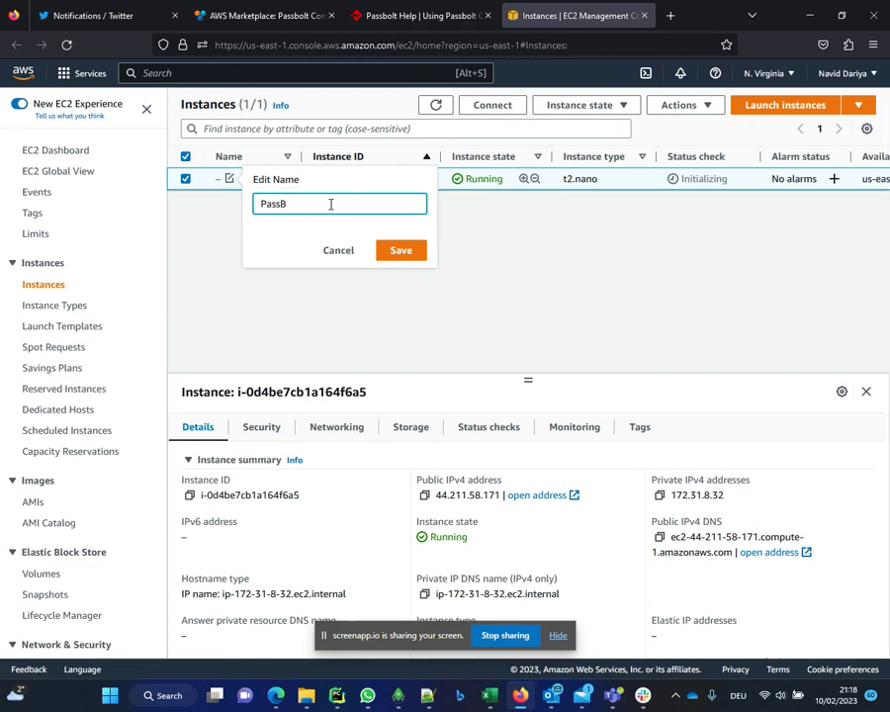
pyautogui.click(410, 256)
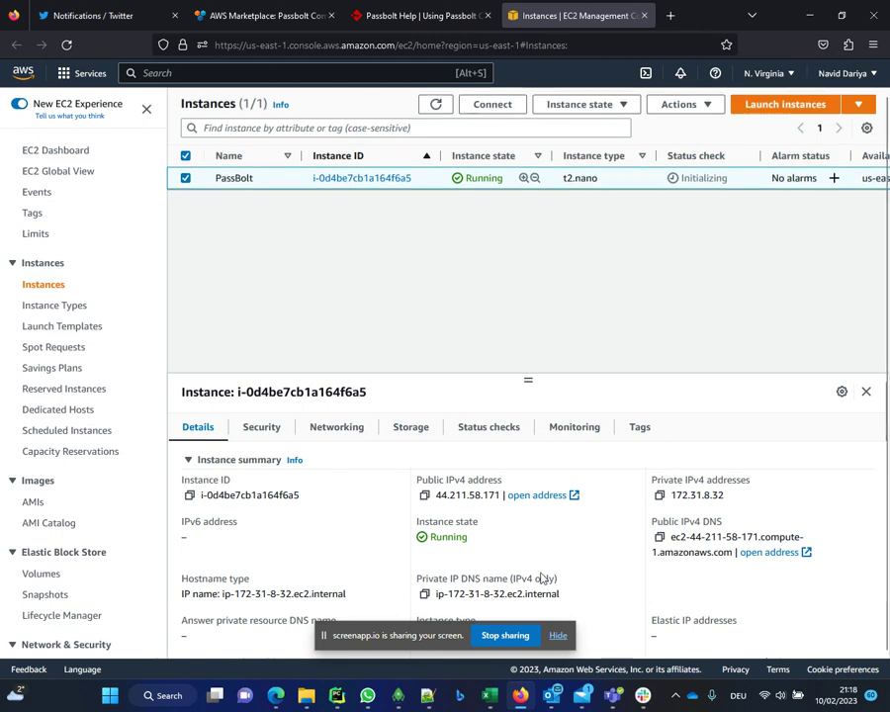
pyautogui.scroll(-2, 638, 539)
# Review the instances list, reload it, and open the PassBolt instance's details page
pyautogui.scroll(2, 638, 539)
pyautogui.scroll(-5, 638, 549)
pyautogui.scroll(-3, 641, 553)
pyautogui.scroll(7, 641, 553)
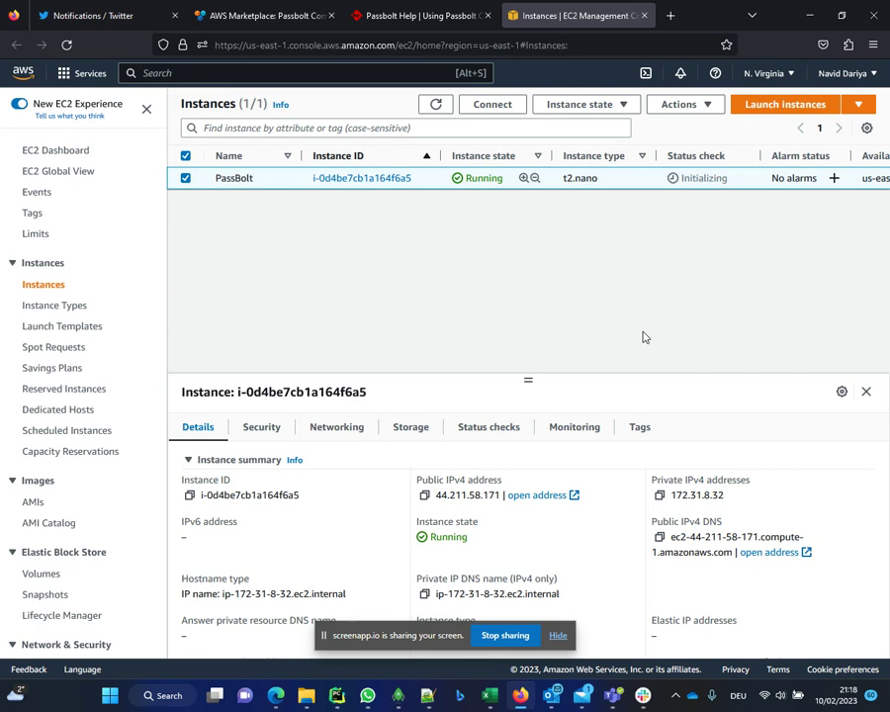
pyautogui.scroll(-7, 647, 563)
pyautogui.scroll(-3, 647, 563)
pyautogui.scroll(10, 647, 562)
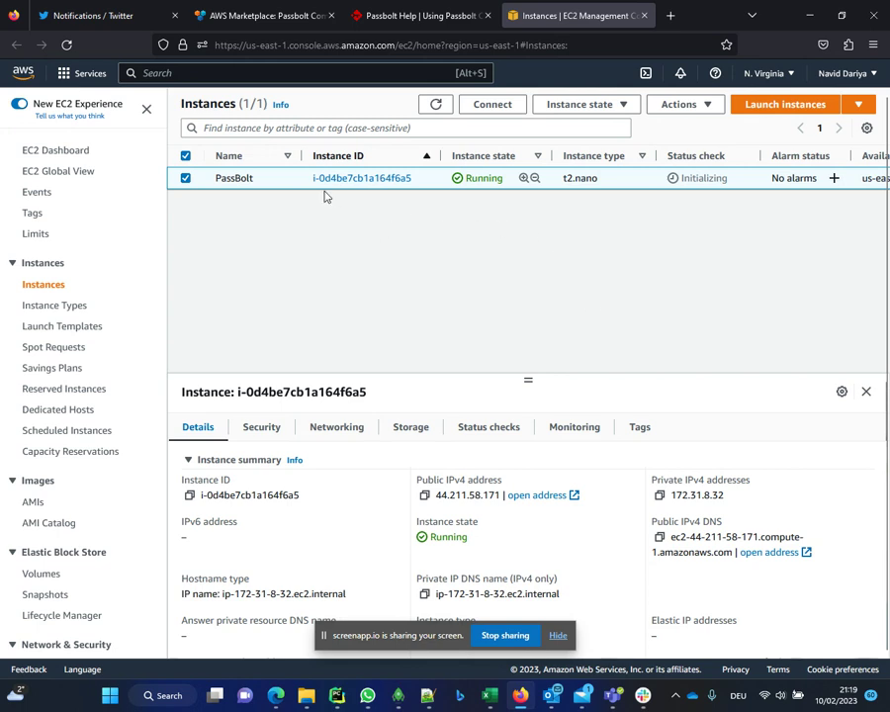
pyautogui.click(66, 45)
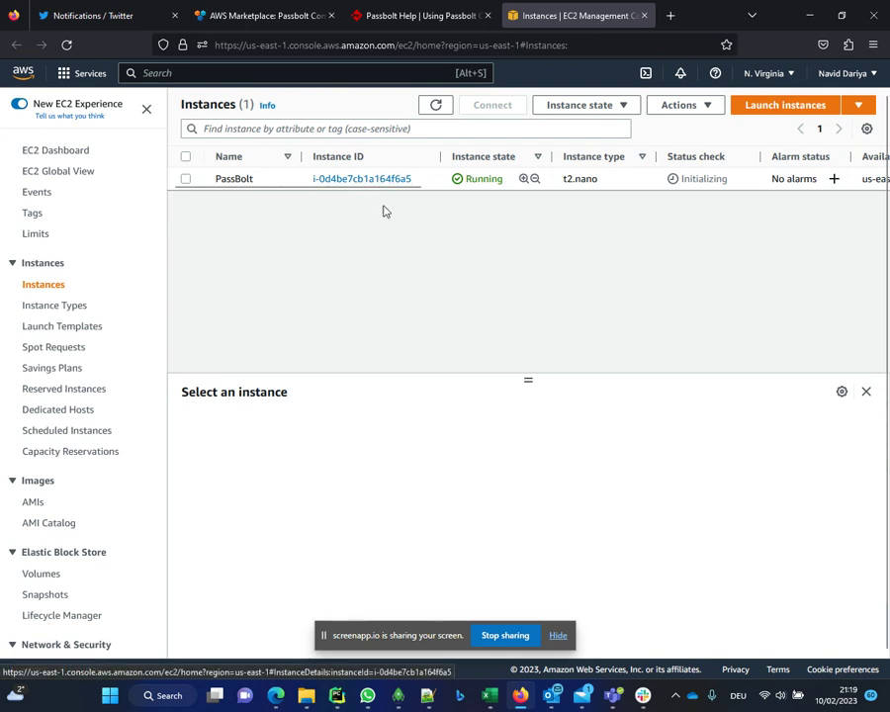
pyautogui.click(333, 181)
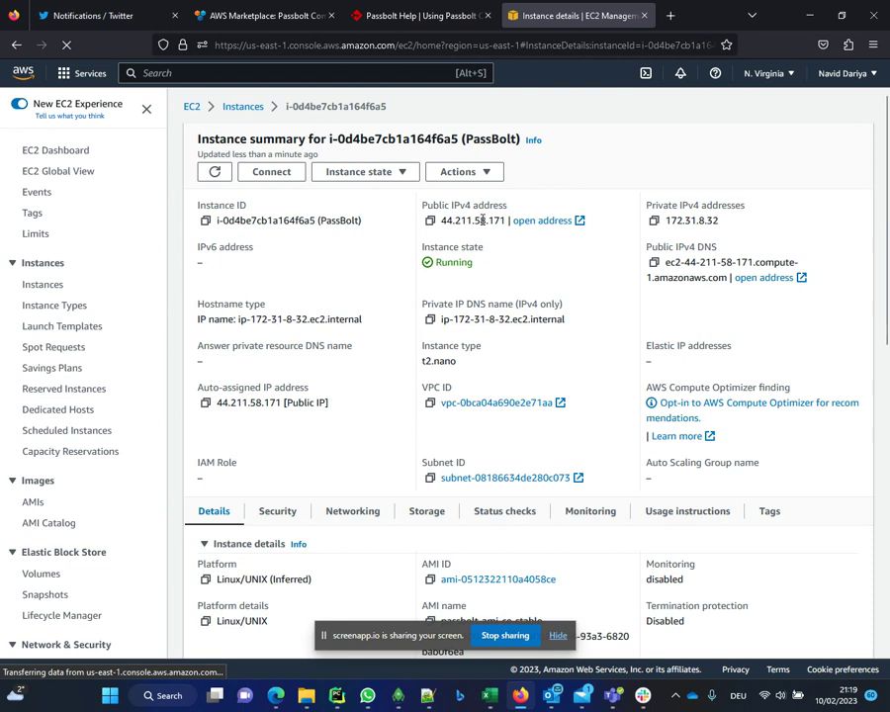
# Review PassBolt's Security and Networking details, then bring up its Connect to instance options
pyautogui.scroll(-1, 309, 451)
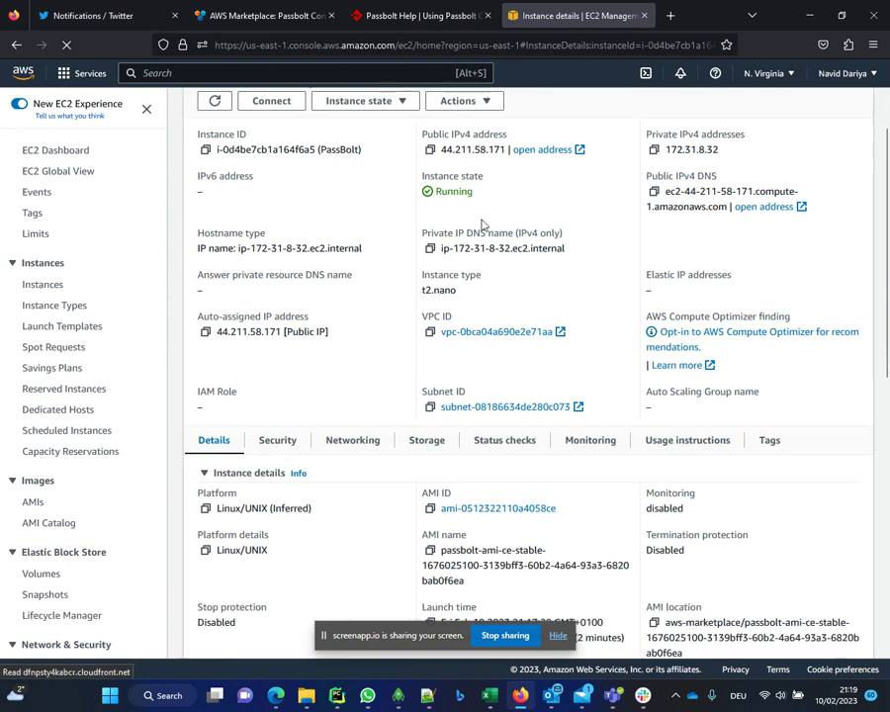
pyautogui.click(260, 441)
pyautogui.scroll(-2, 364, 358)
pyautogui.scroll(2, 368, 352)
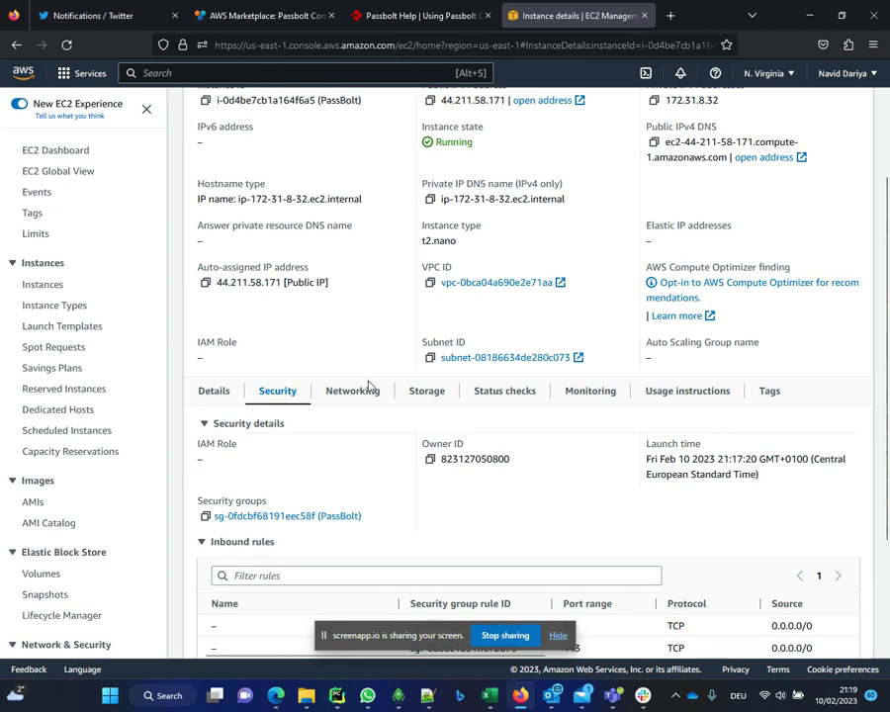
pyautogui.scroll(1, 370, 390)
pyautogui.scroll(2, 370, 390)
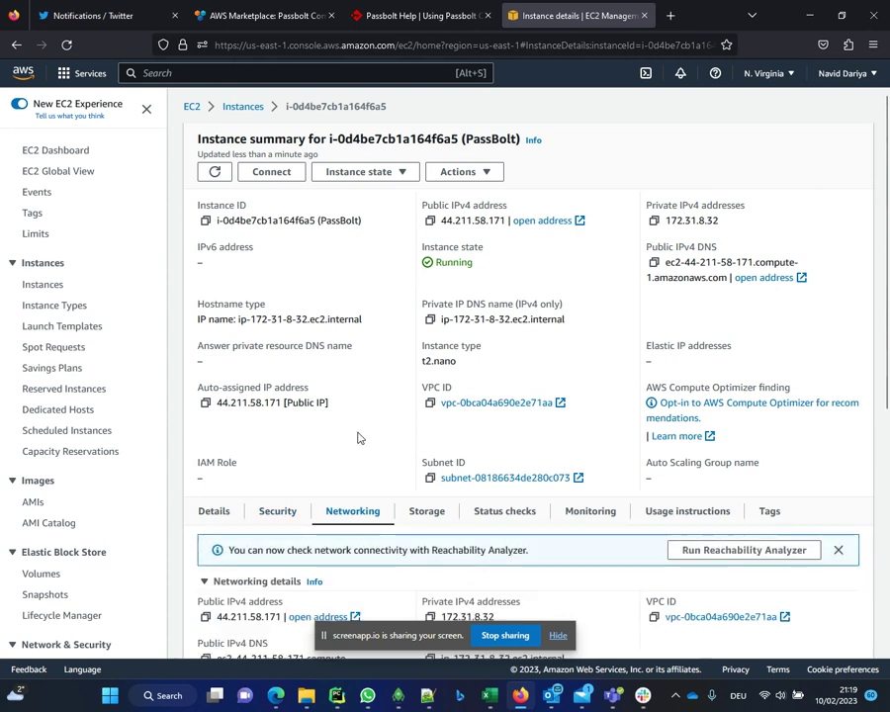
pyautogui.scroll(-3, 359, 435)
pyautogui.scroll(-2, 359, 436)
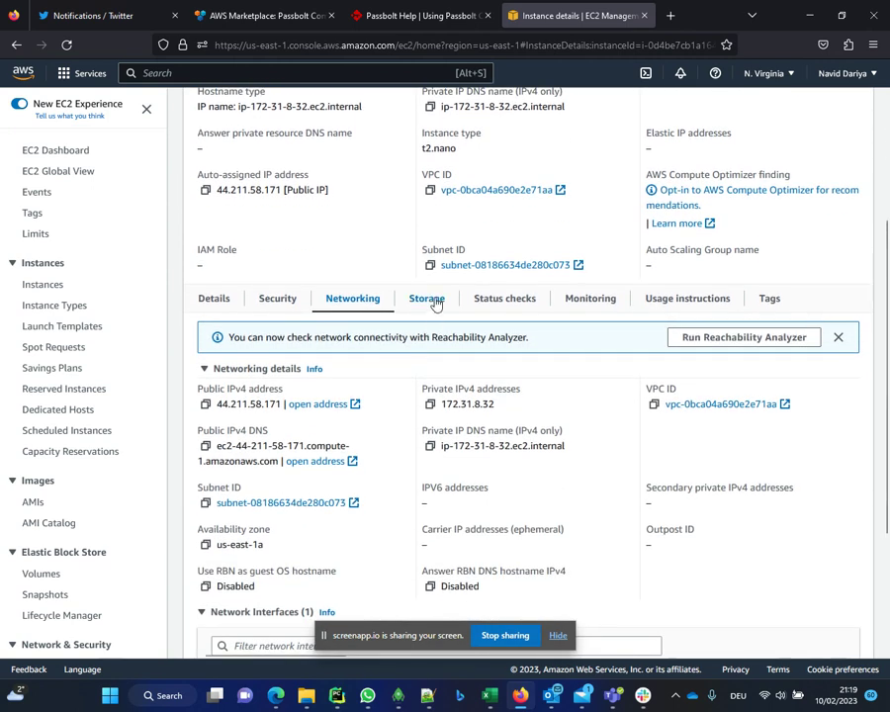
pyautogui.scroll(3, 507, 301)
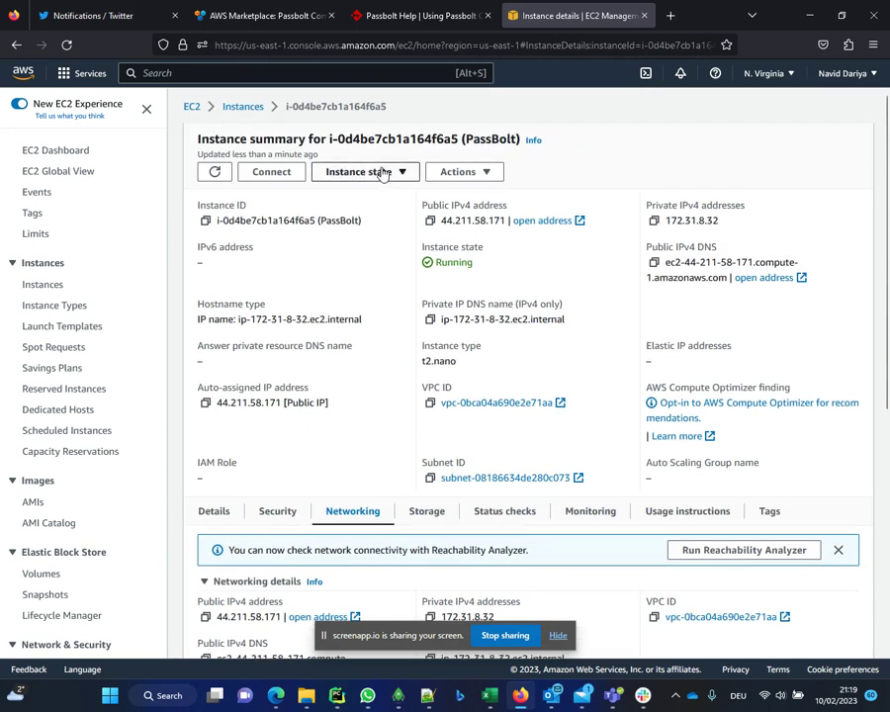
pyautogui.click(266, 173)
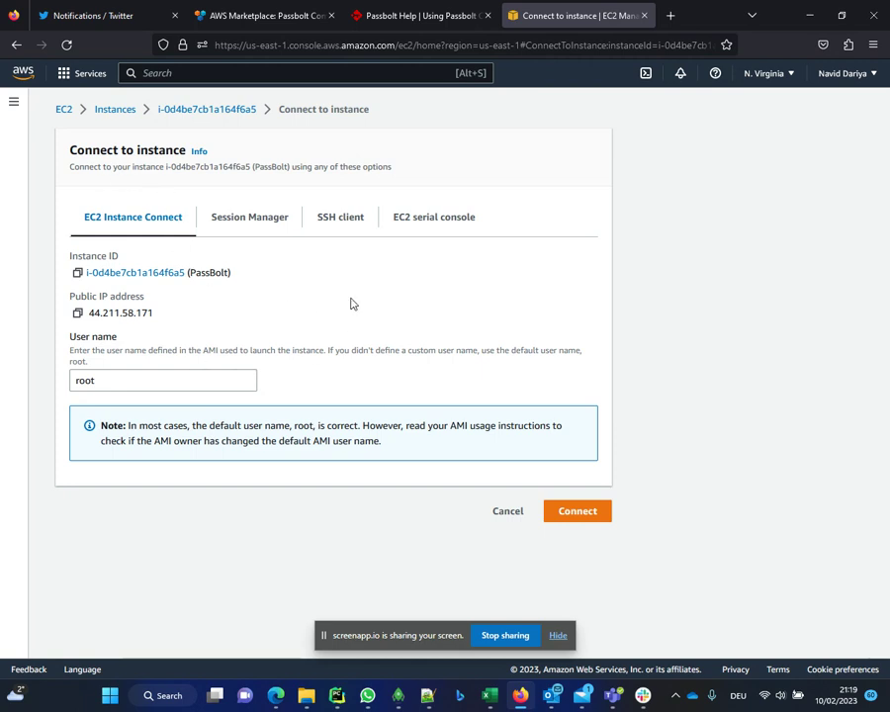
# Try EC2 Instance Connect as root, close the failed session, and return to the instances list
pyautogui.click(594, 513)
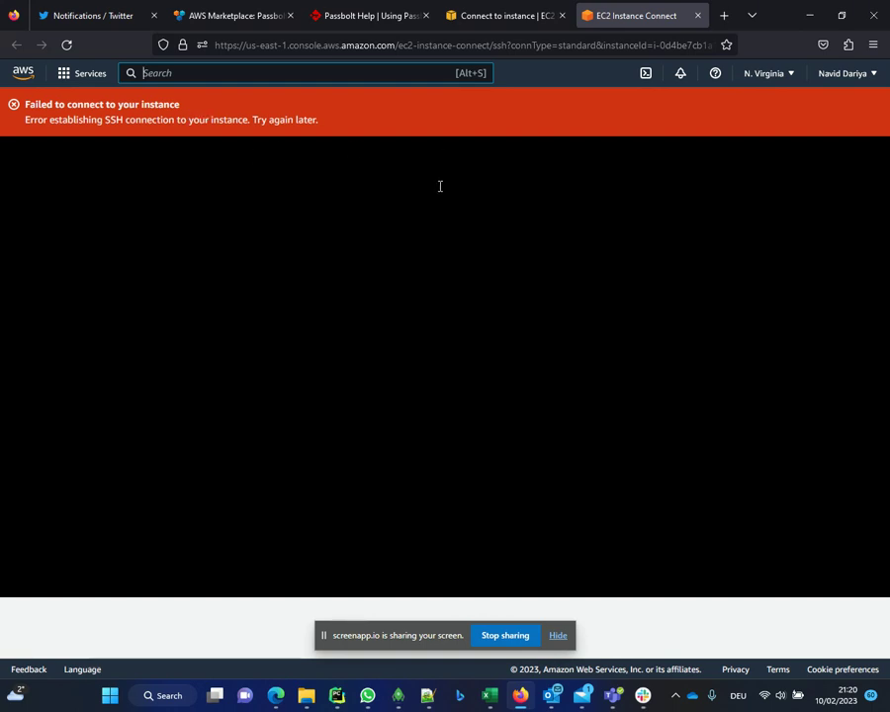
pyautogui.click(699, 16)
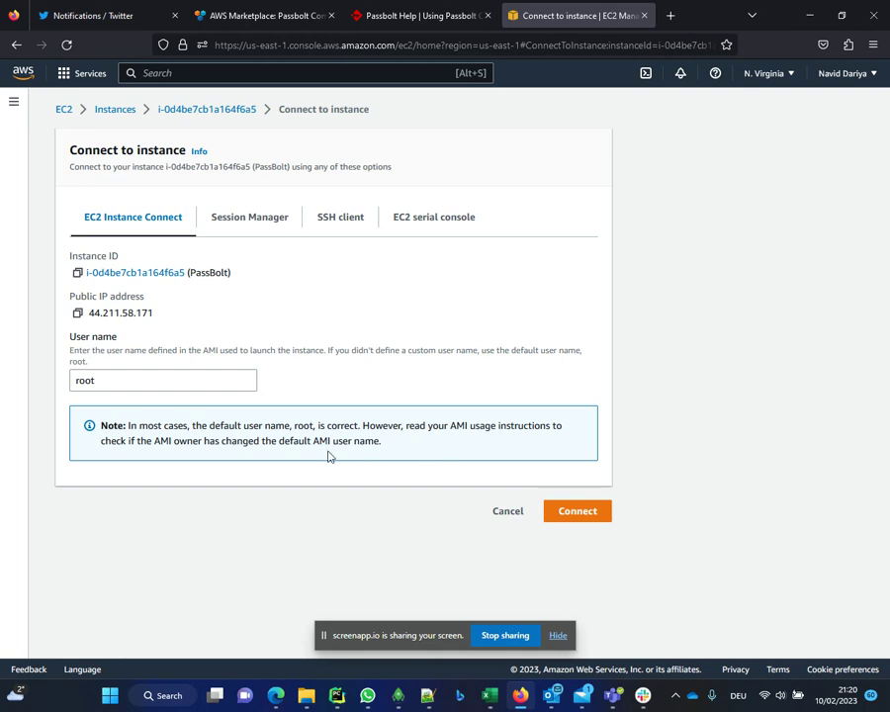
pyautogui.click(342, 218)
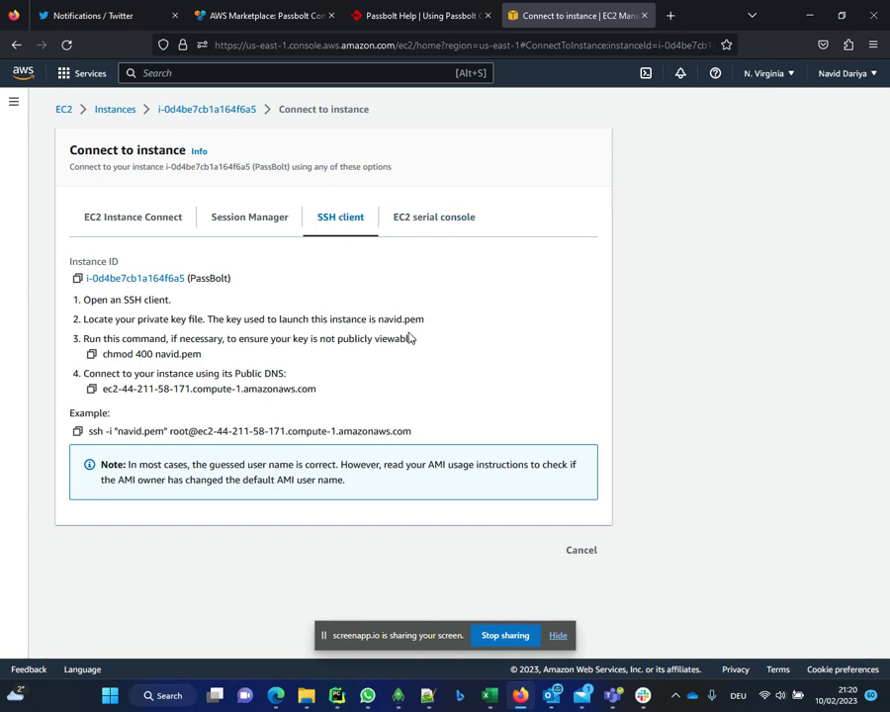
pyautogui.click(116, 221)
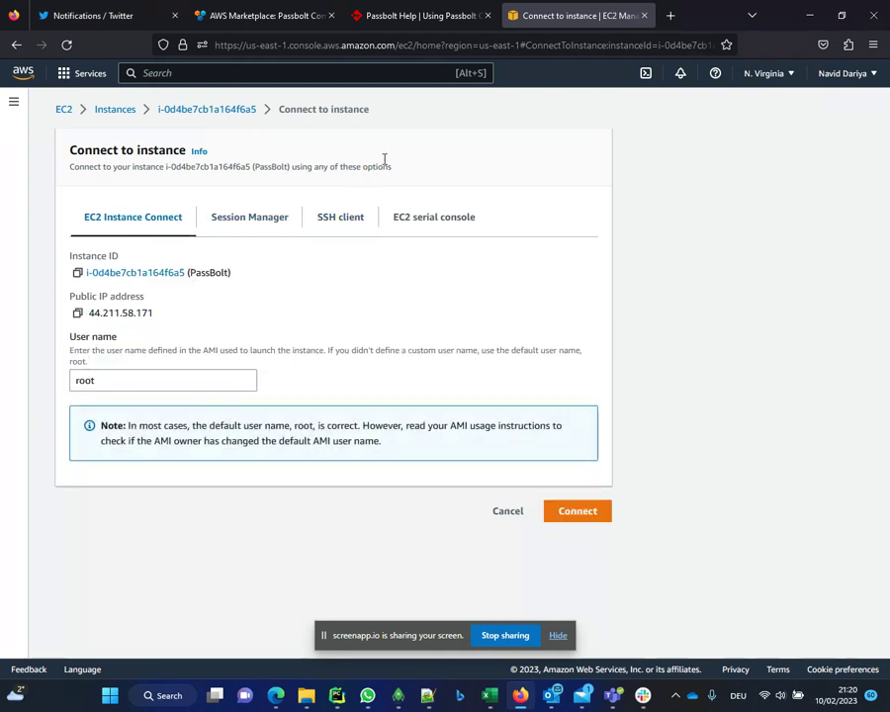
pyautogui.click(105, 111)
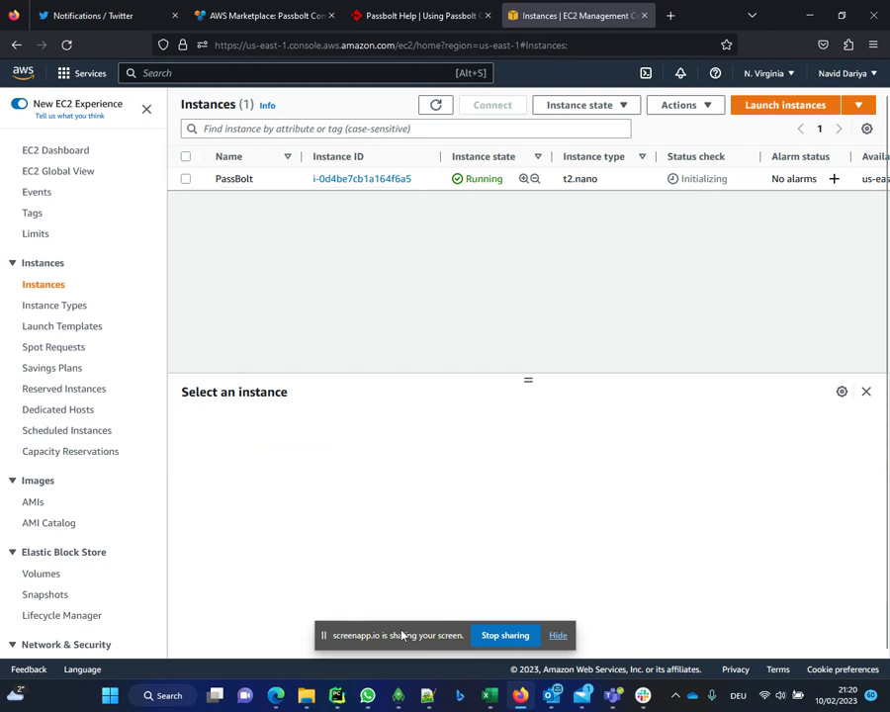
pyautogui.moveTo(278, 697)
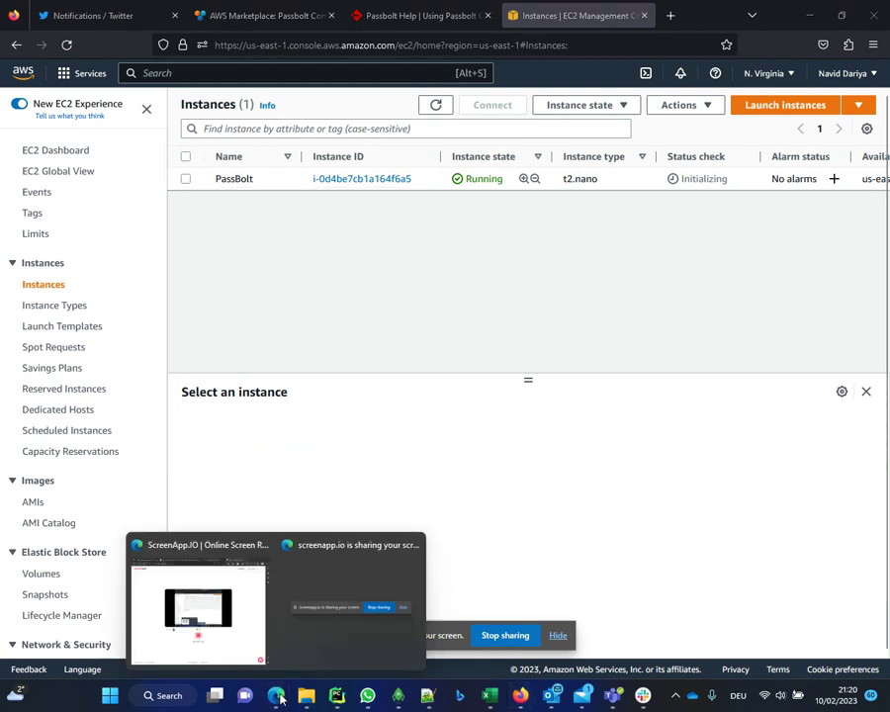
pyautogui.click(199, 618)
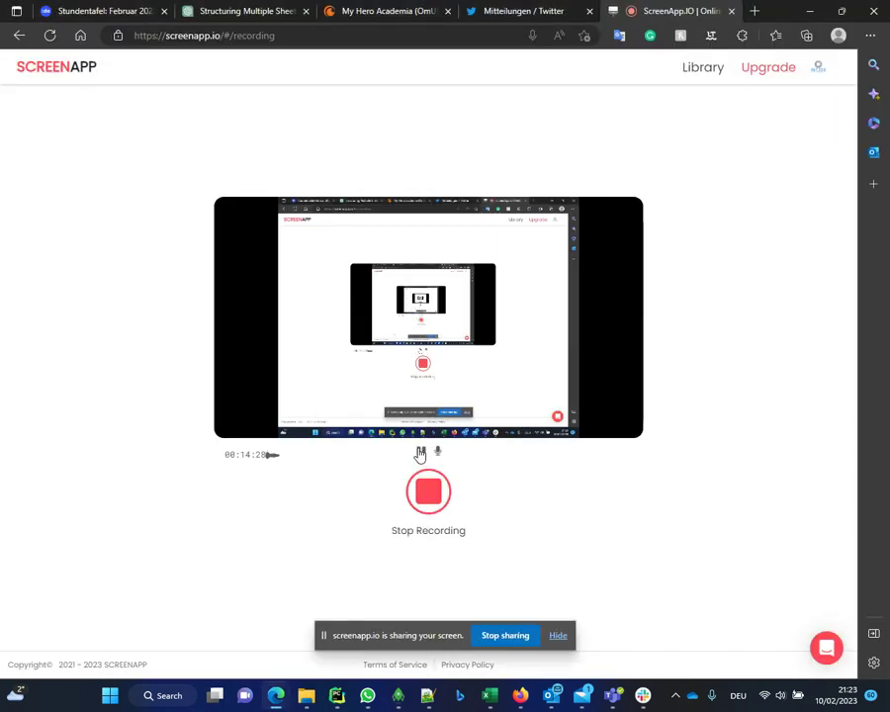
# Reopen PassBolt's Connect to instance page on the SSH client instructions
pyautogui.click(809, 13)
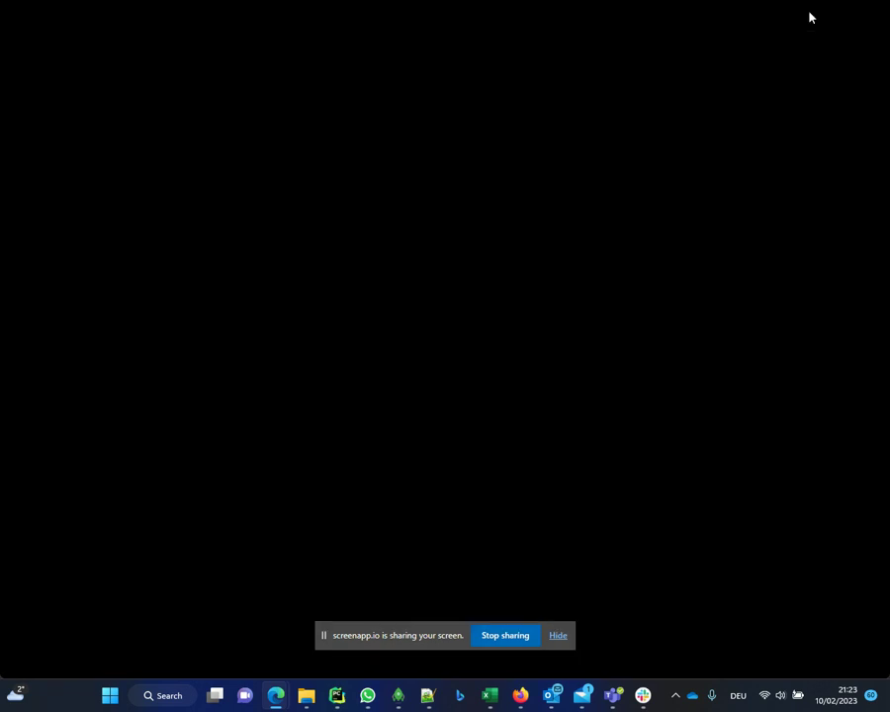
pyautogui.click(276, 199)
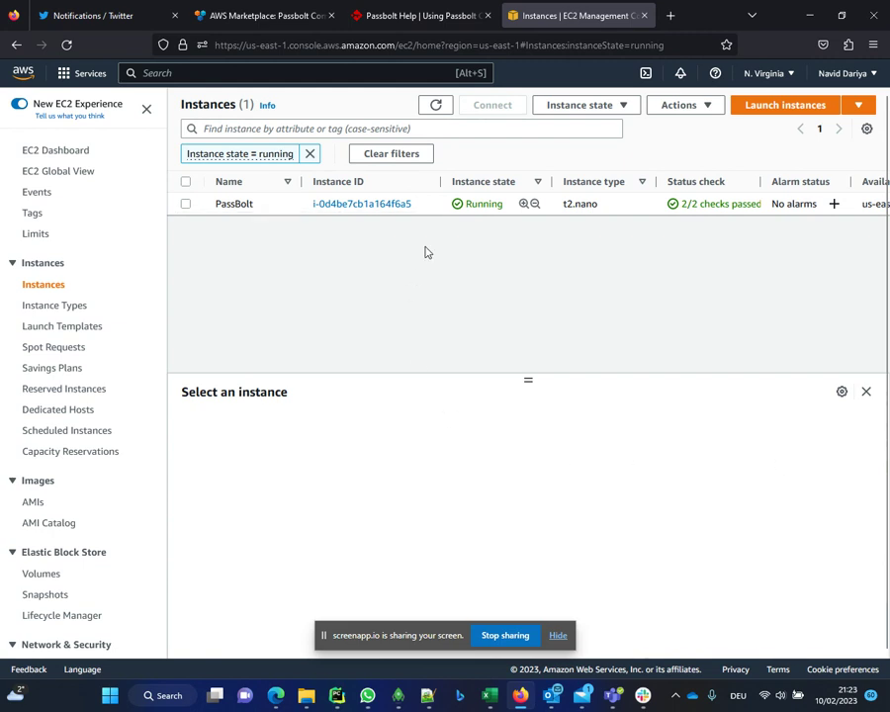
pyautogui.click(342, 205)
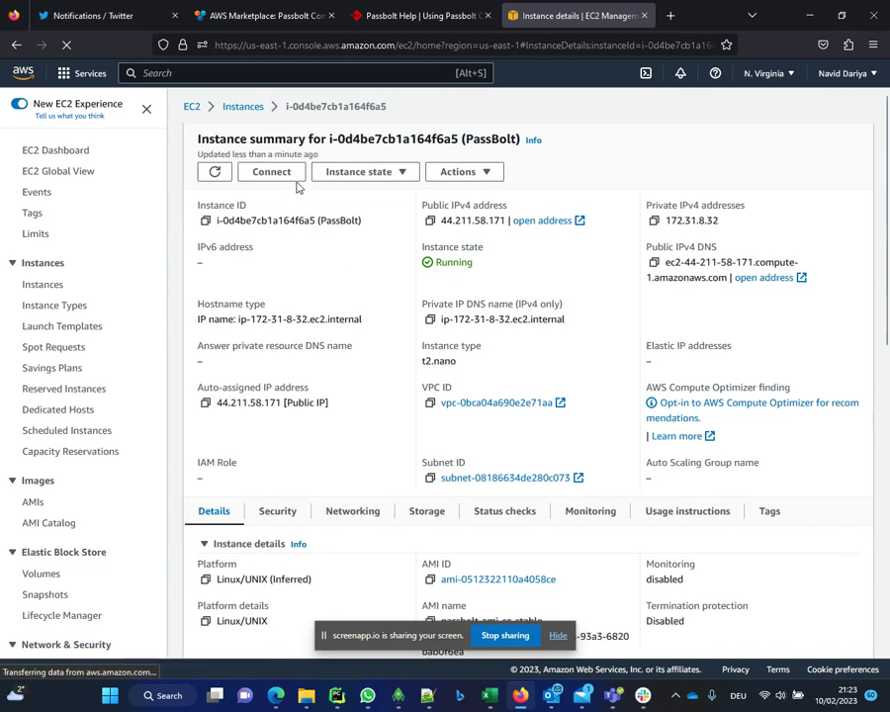
pyautogui.click(277, 173)
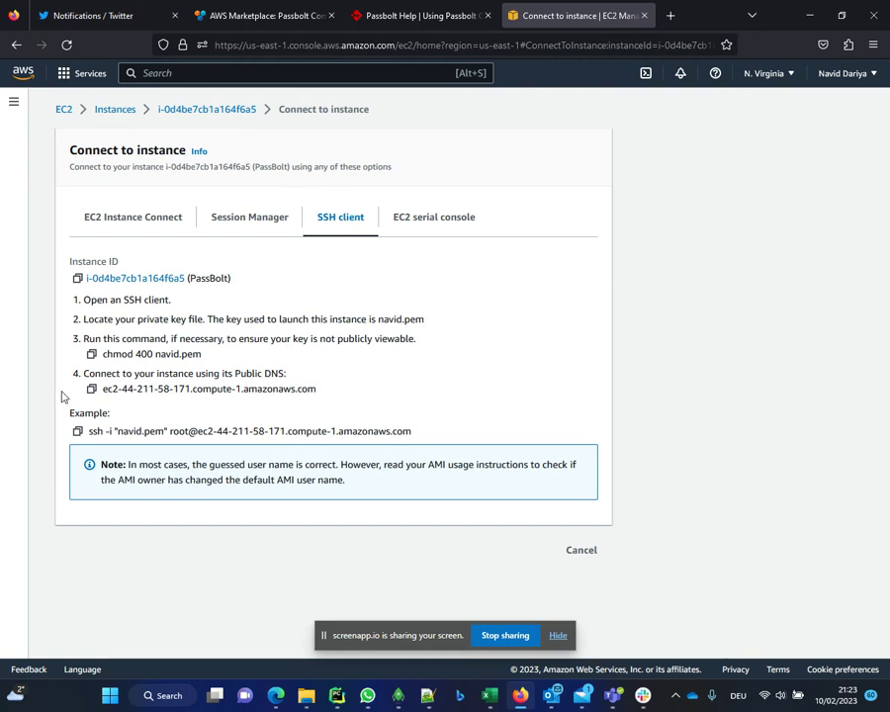
pyautogui.click(110, 696)
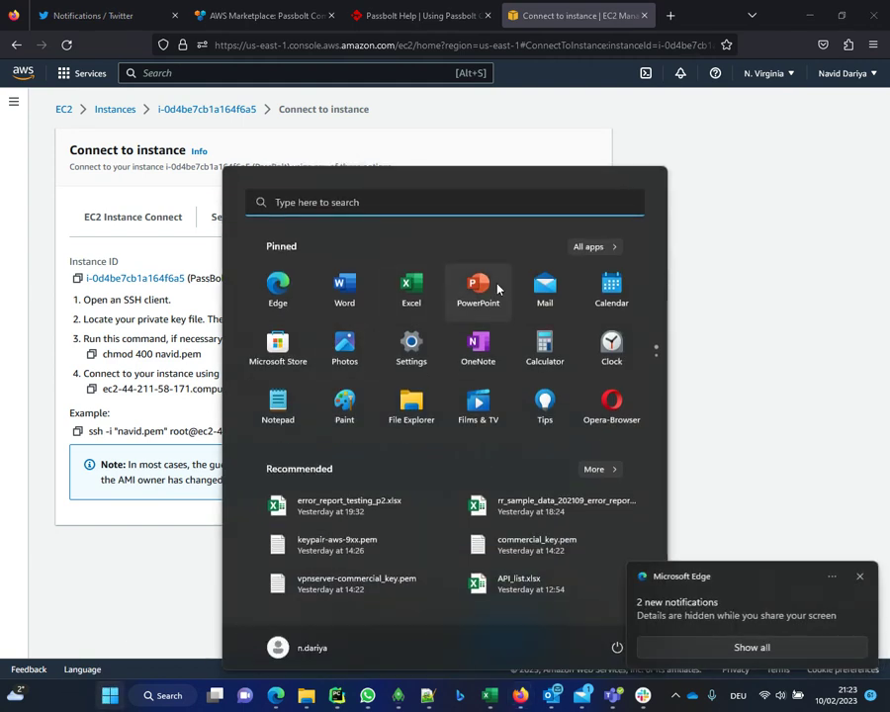
# Launch MobaXterm and start a new SSH session from User sessions
pyautogui.write('moba')
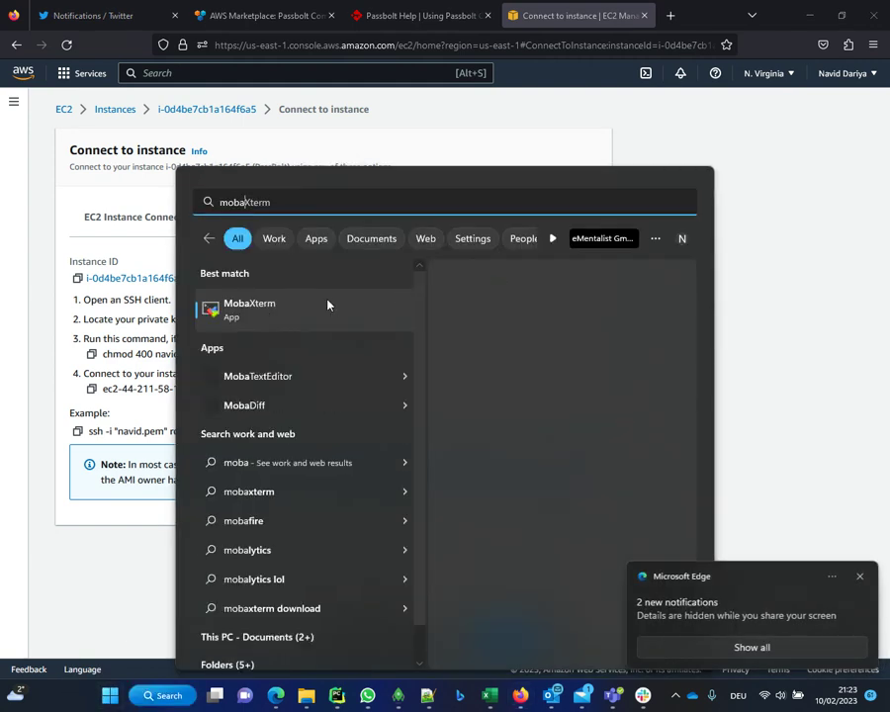
pyautogui.click(327, 304)
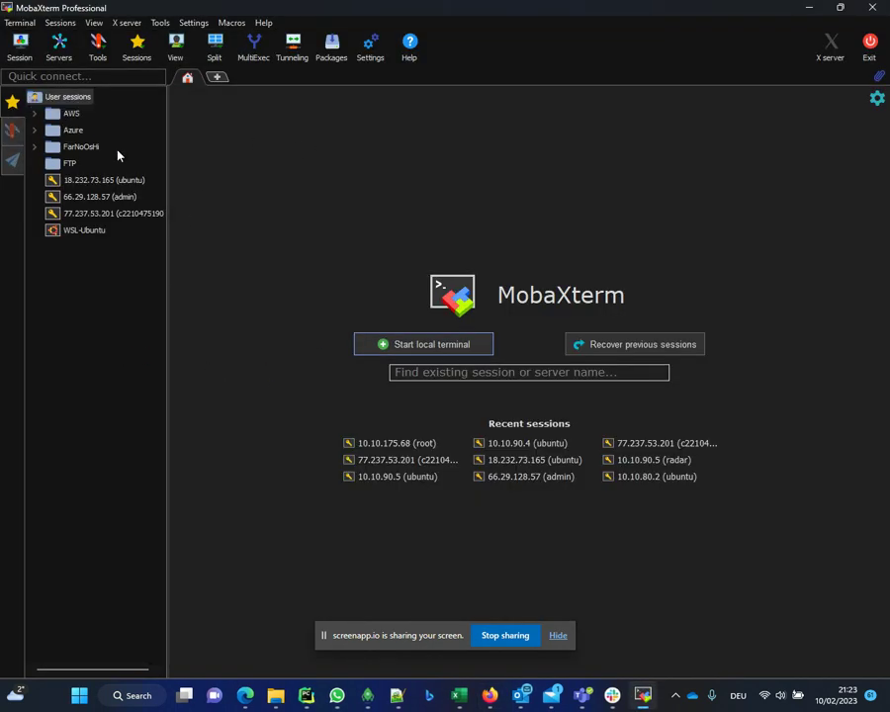
pyautogui.rightClick(53, 98)
pyautogui.click(153, 99)
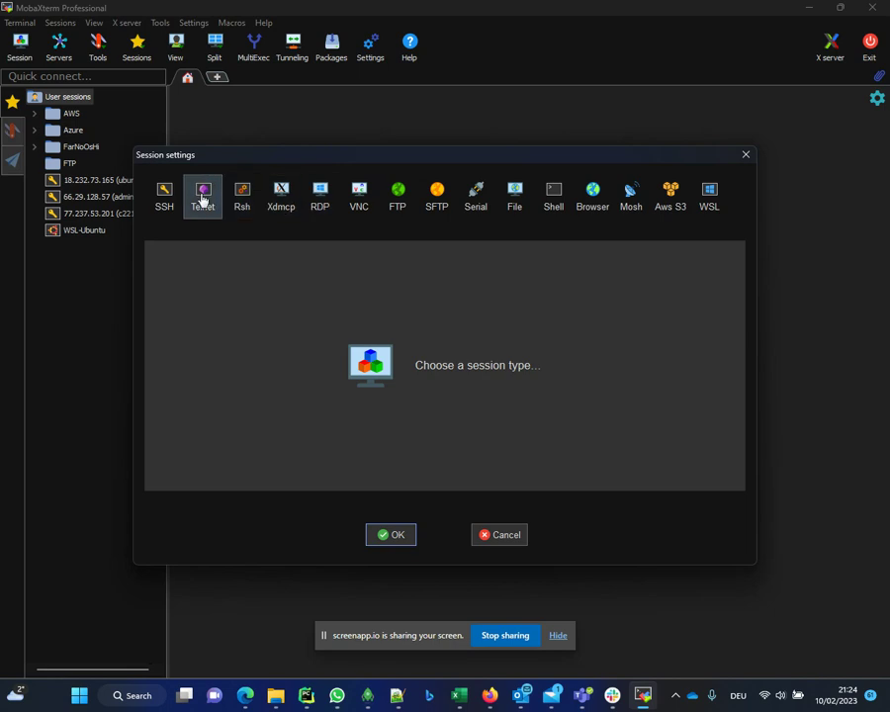
pyautogui.click(164, 193)
# Copy the instance's public IPv4 44.211.58.171 from EC2 into the Remote host field
pyautogui.moveTo(310, 696)
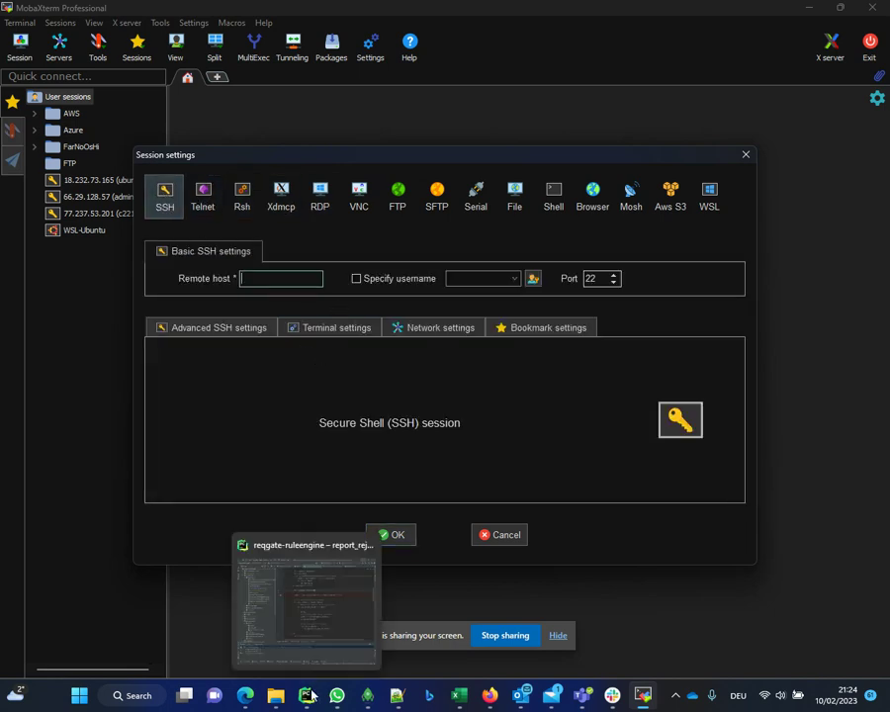
pyautogui.moveTo(246, 695)
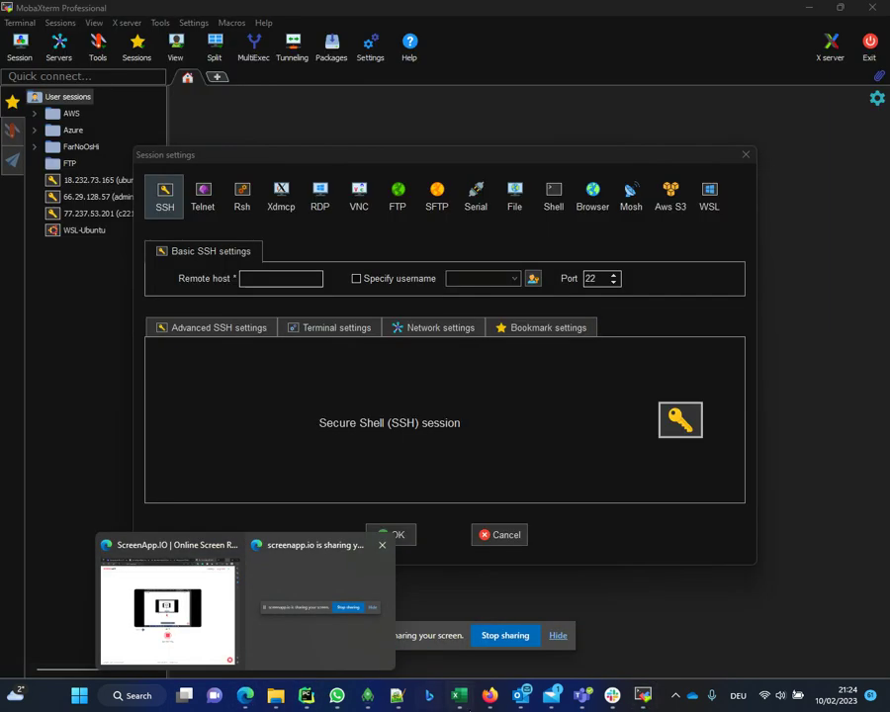
pyautogui.hotkey('alt', 'Tab')
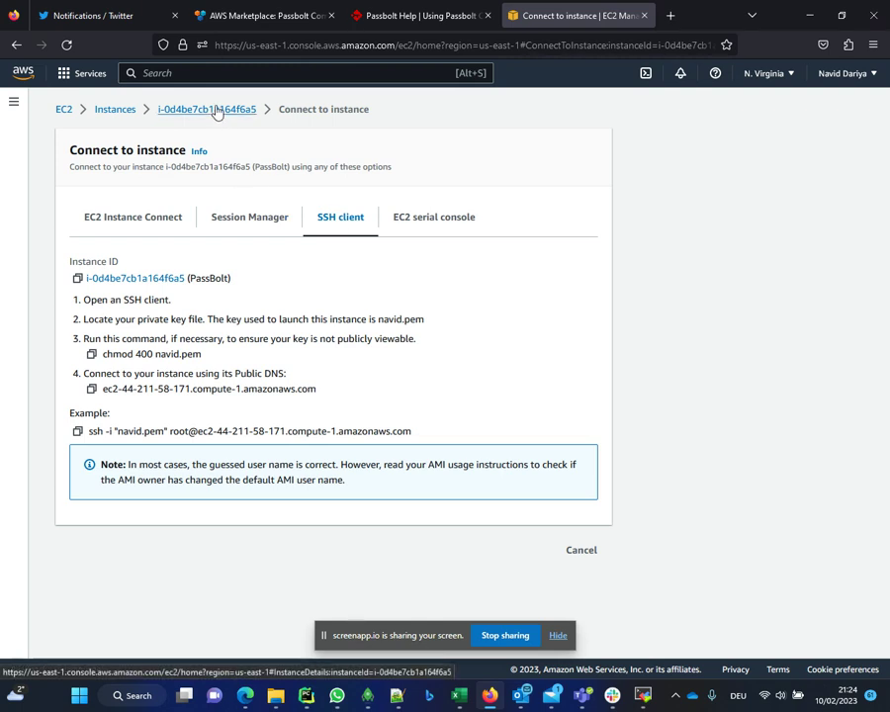
pyautogui.click(217, 111)
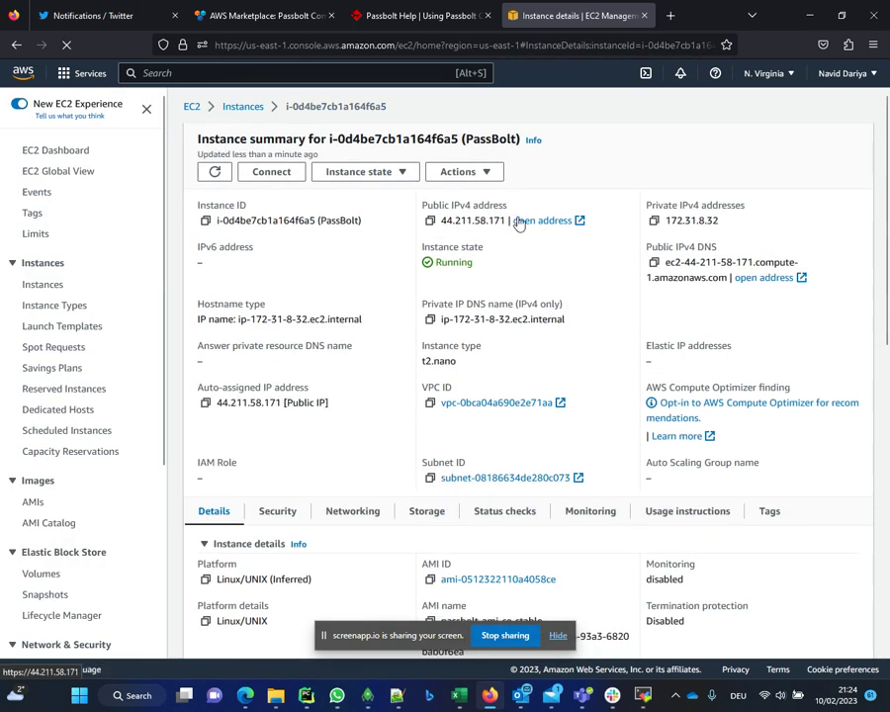
pyautogui.click(429, 221)
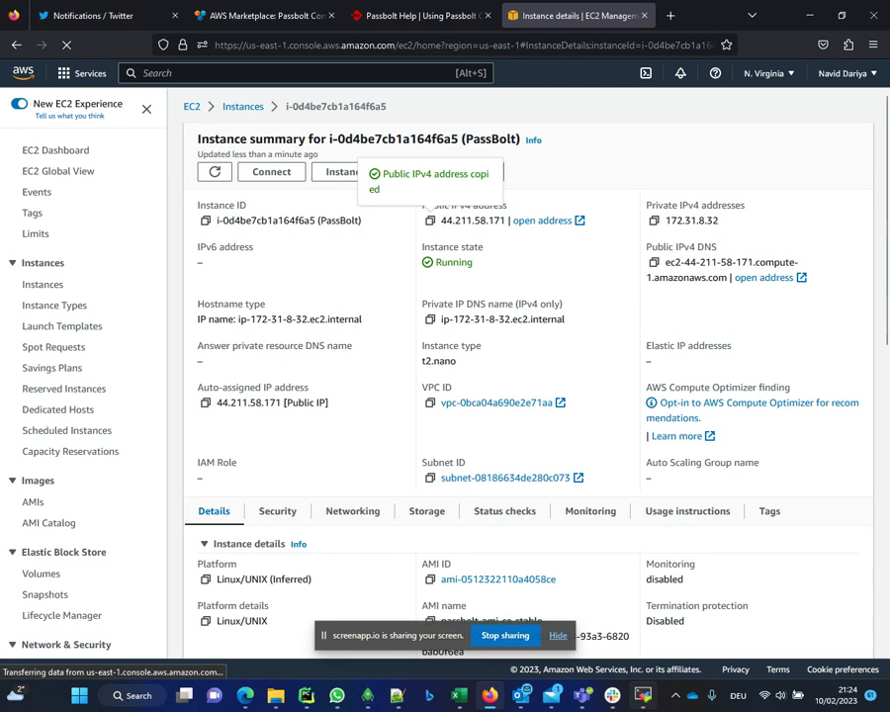
pyautogui.hotkey('alt', 'Tab')
pyautogui.hotkey('ctrl', 'v')
# Set the login username to admin and enable private key authentication
pyautogui.click(386, 279)
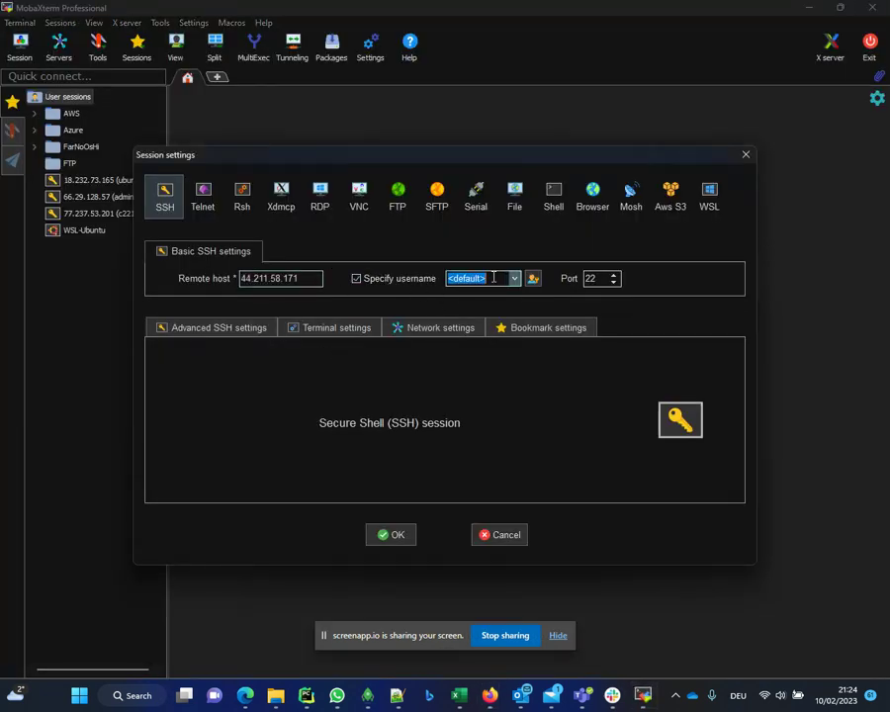
pyautogui.write('admin')
pyautogui.click(179, 329)
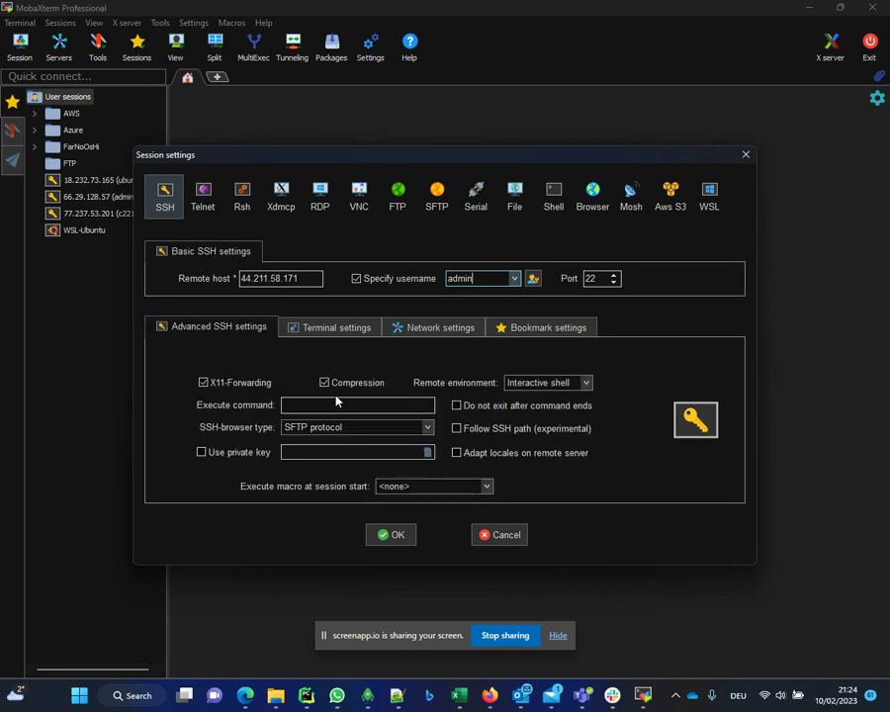
pyautogui.click(243, 451)
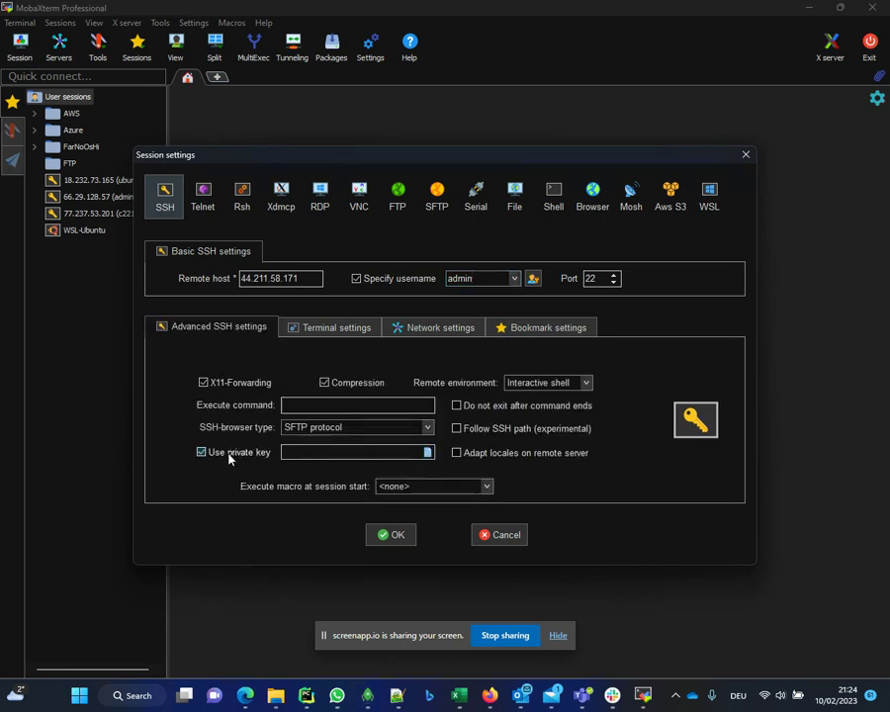
# Choose Downloads\key\navid.pem as the private key and save the session to connect
pyautogui.click(428, 453)
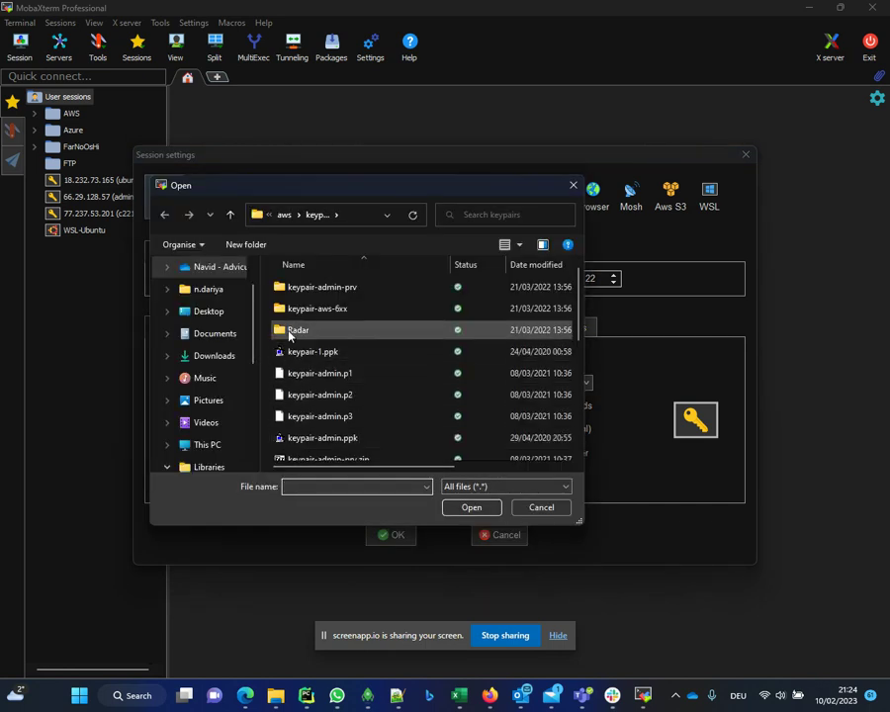
pyautogui.click(214, 355)
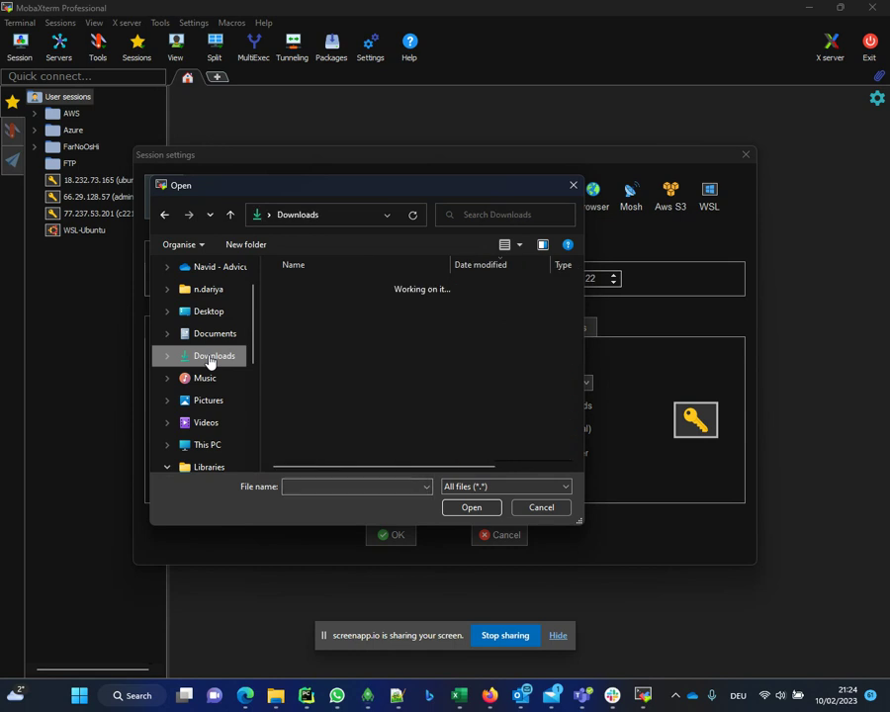
pyautogui.doubleClick(330, 352)
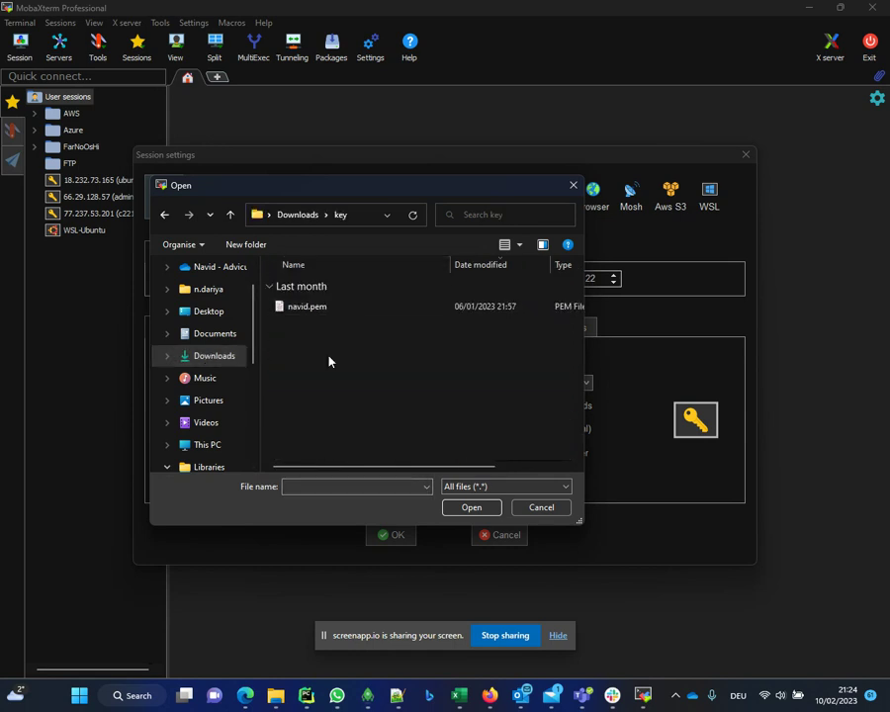
pyautogui.click(317, 313)
pyautogui.click(472, 507)
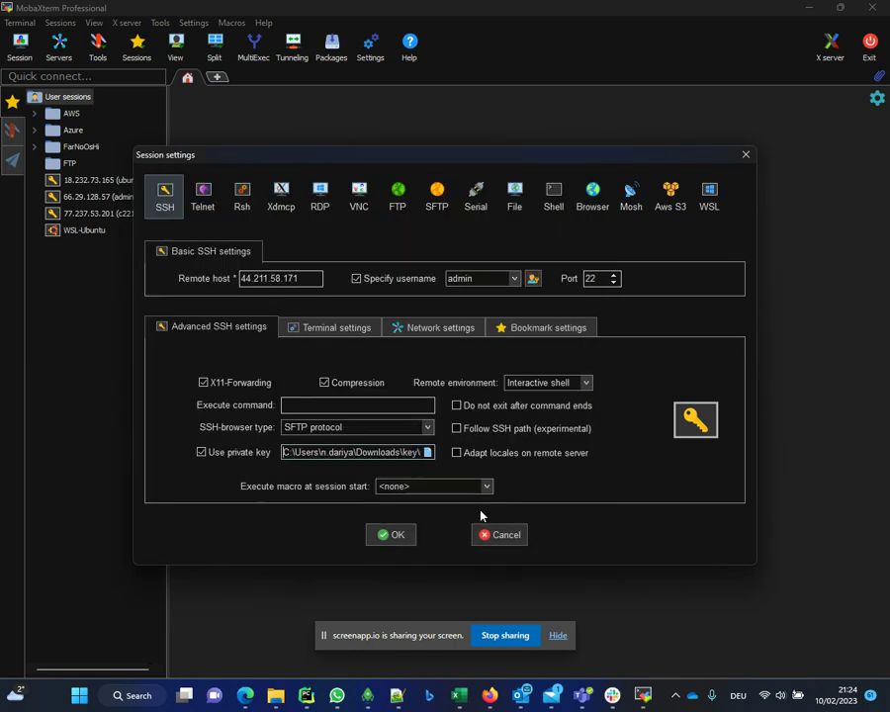
pyautogui.click(392, 536)
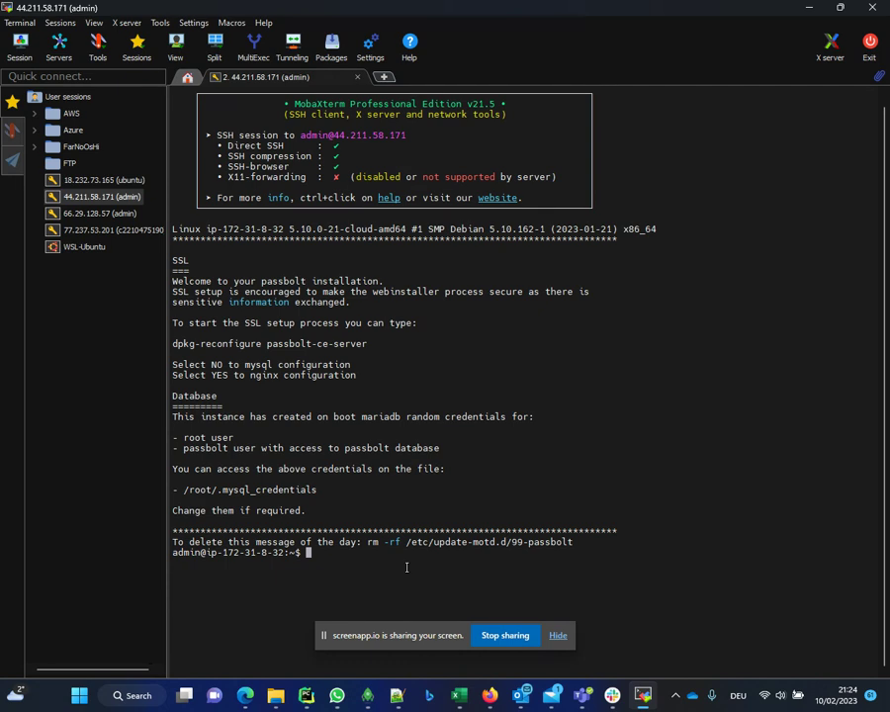
# Confirm the admin shell responds and the SFTP pane lists /home/admin
pyautogui.press('Return')
pyautogui.press('Return')
pyautogui.press('Return')
pyautogui.press('Return')
pyautogui.press('Return')
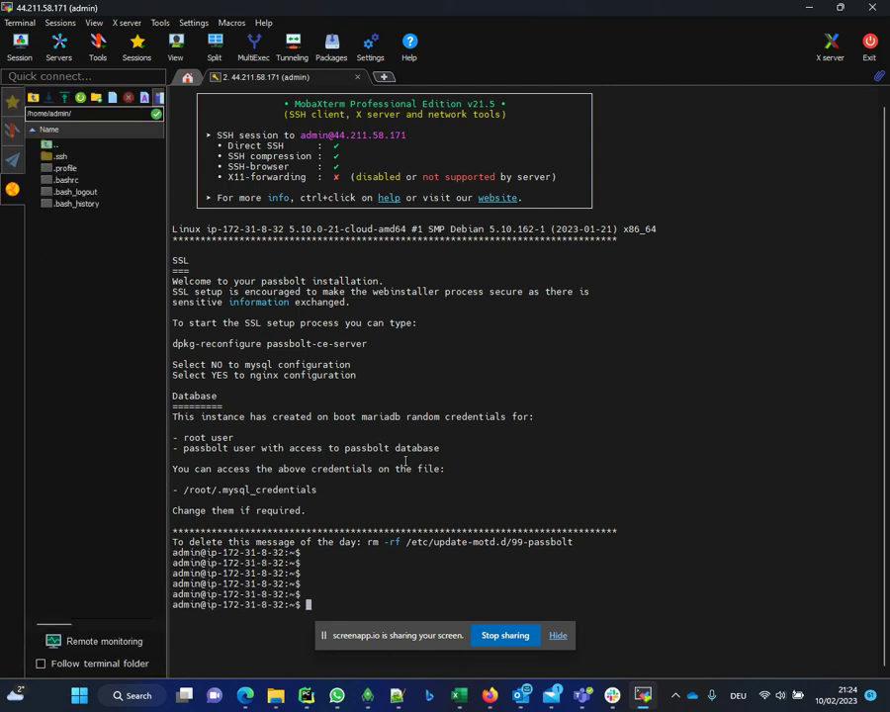
pyautogui.moveTo(429, 642); pyautogui.dragTo(742, 155)
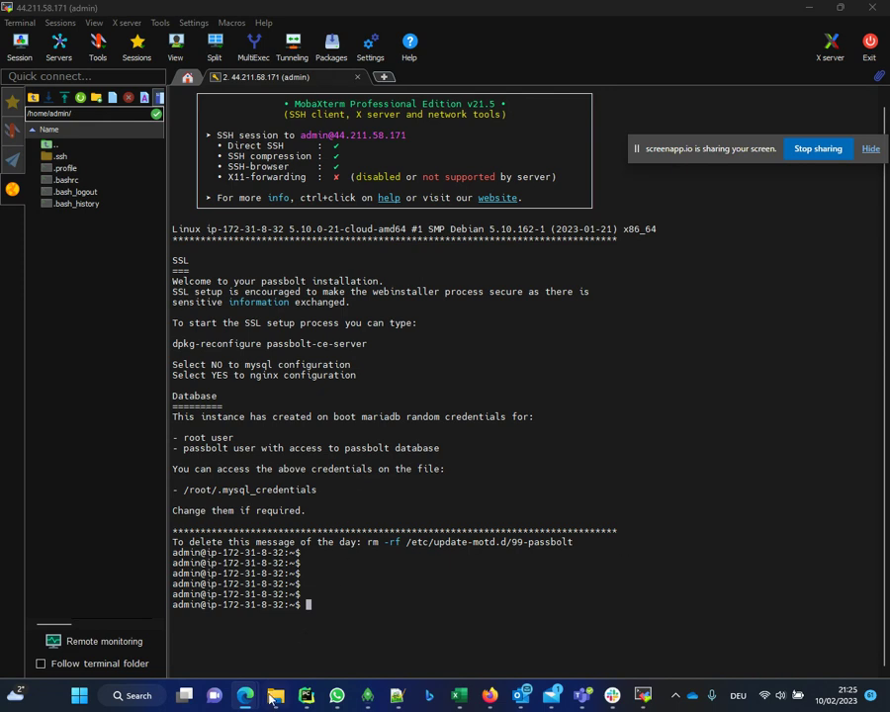
# Switch to the Passbolt AWS AMI help page and accept all cookies
pyautogui.moveTo(245, 696)
pyautogui.click(116, 428)
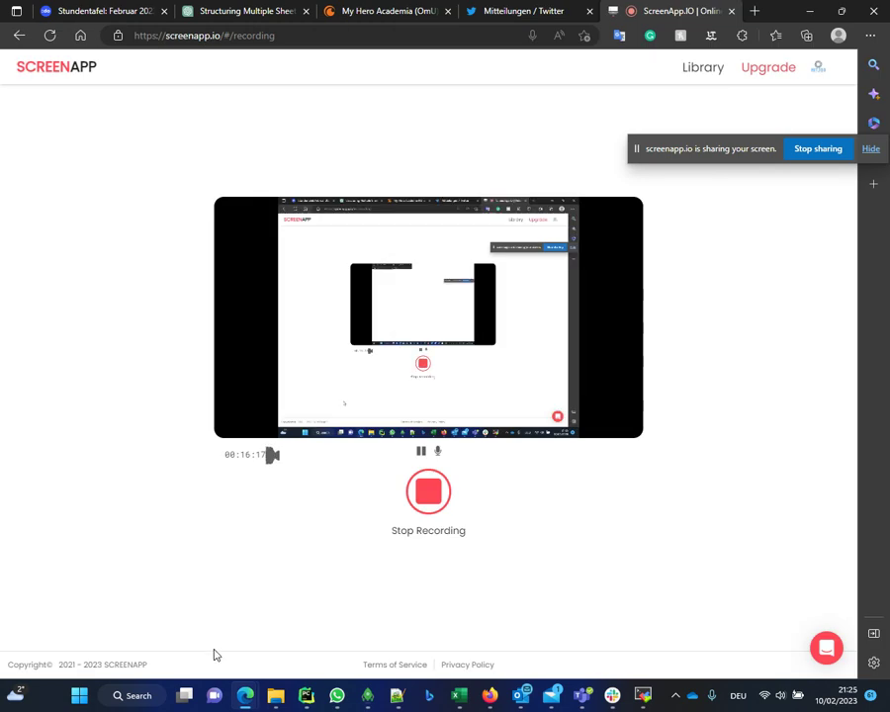
pyautogui.click(807, 12)
pyautogui.moveTo(489, 696)
pyautogui.click(495, 603)
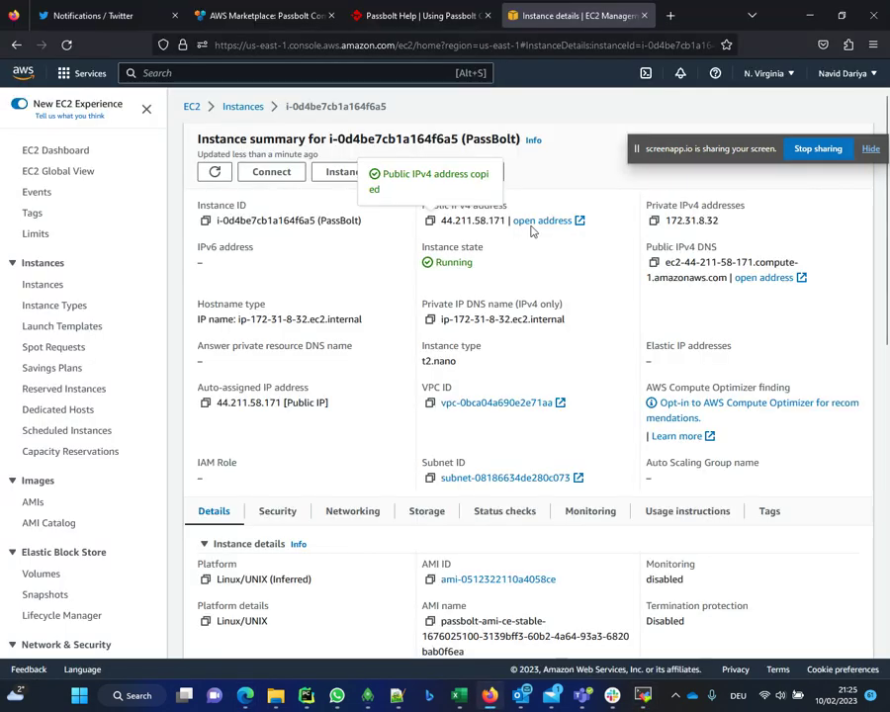
pyautogui.click(421, 15)
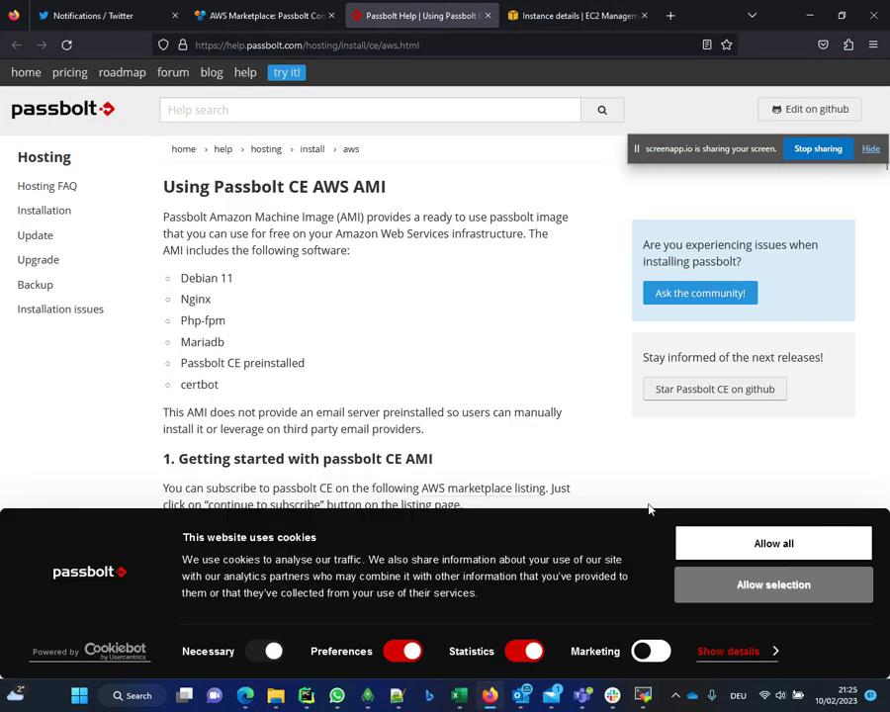
pyautogui.click(789, 545)
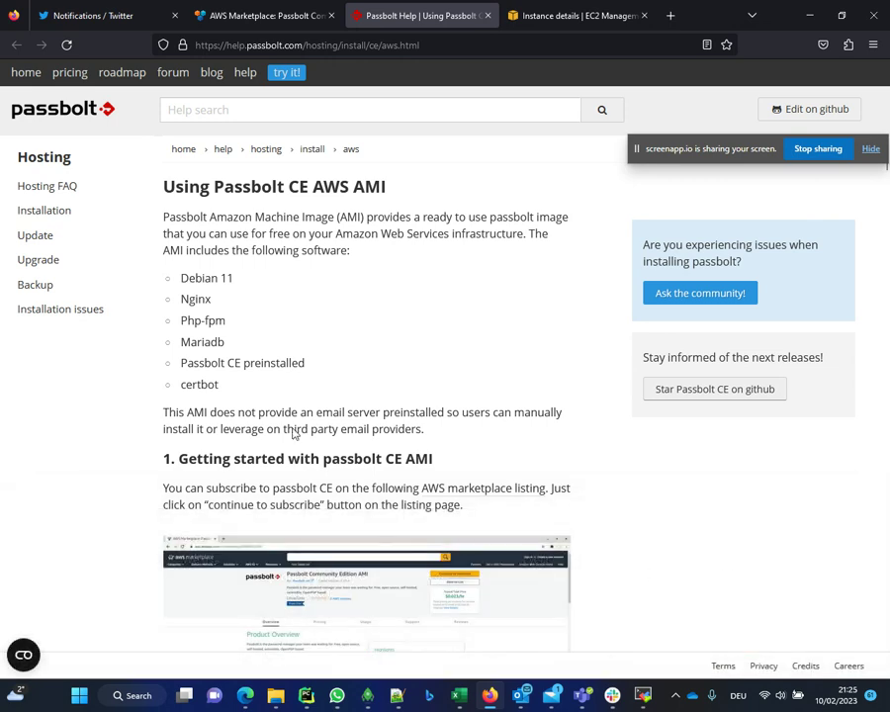
# Scroll to 1.1 Setup HTTPS and open the Auto (Using Let's Encrypt) guide in a background tab
pyautogui.scroll(-4, 443, 259)
pyautogui.scroll(-8, 443, 261)
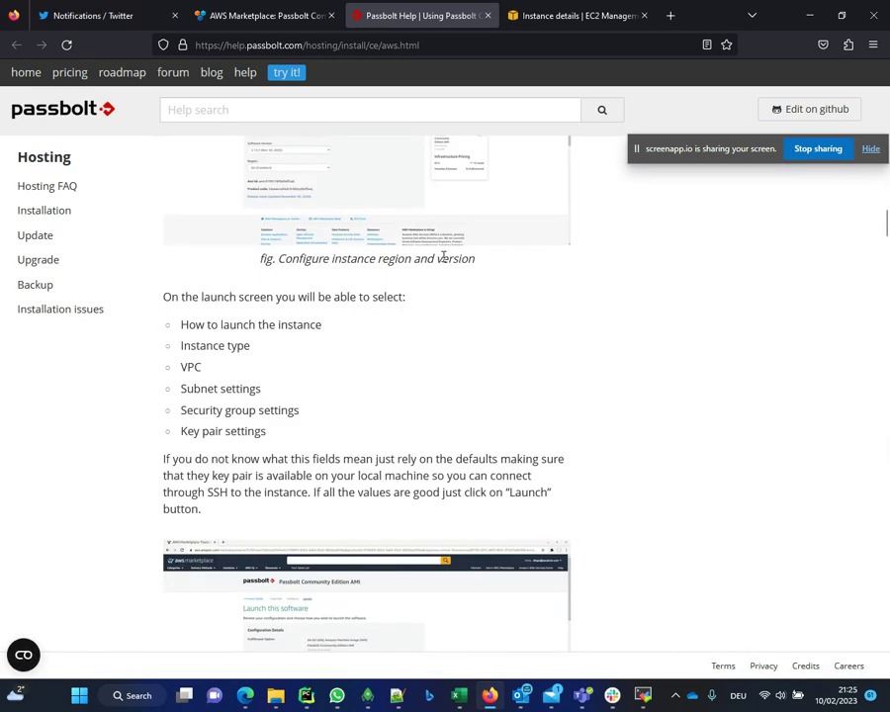
pyautogui.scroll(-8, 459, 261)
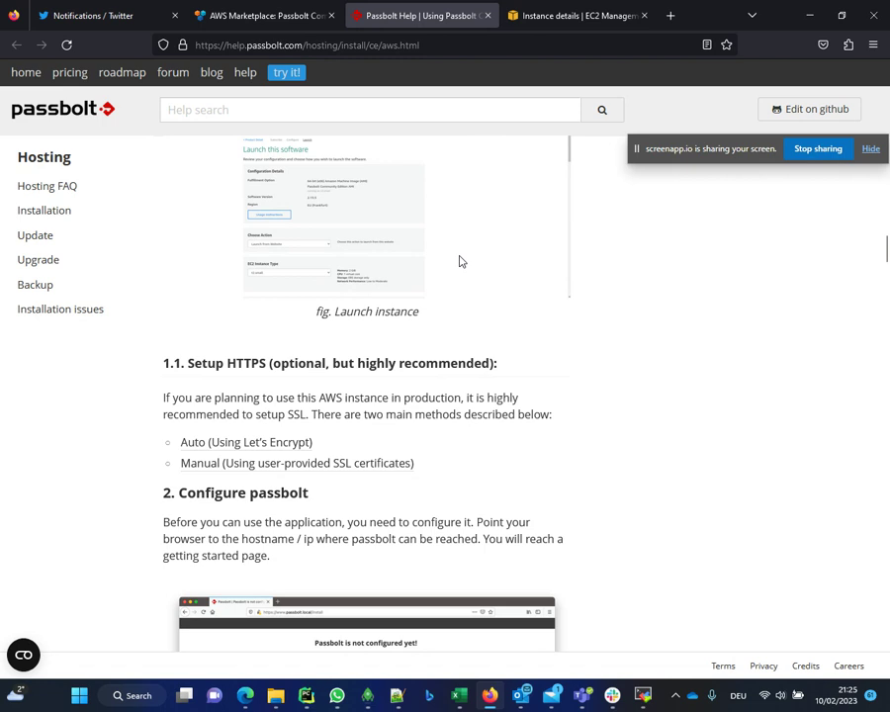
pyautogui.scroll(-10, 459, 261)
pyautogui.scroll(10, 459, 261)
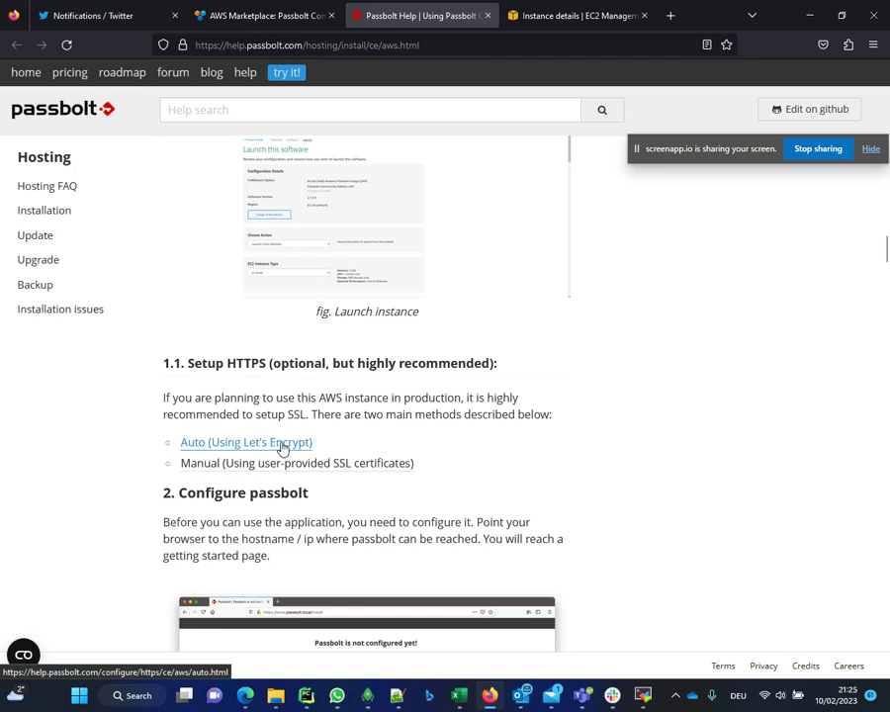
pyautogui.scroll(-3, 479, 539)
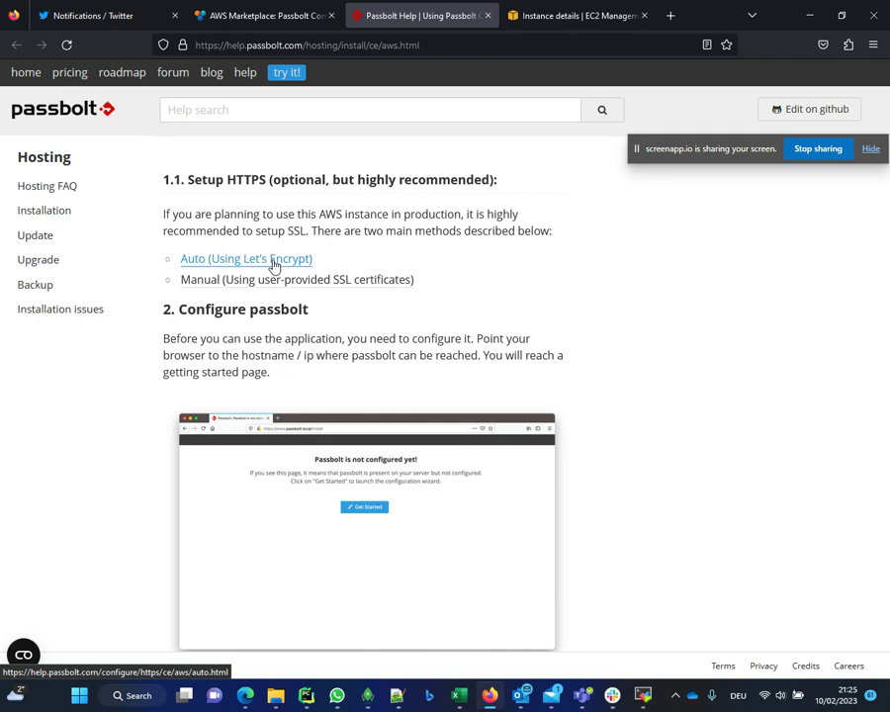
pyautogui.middleClick(274, 267)
# In the Let's Encrypt guide, highlight the nginx-passbolt.conf path and the server_name underscore placeholder
pyautogui.click(504, 16)
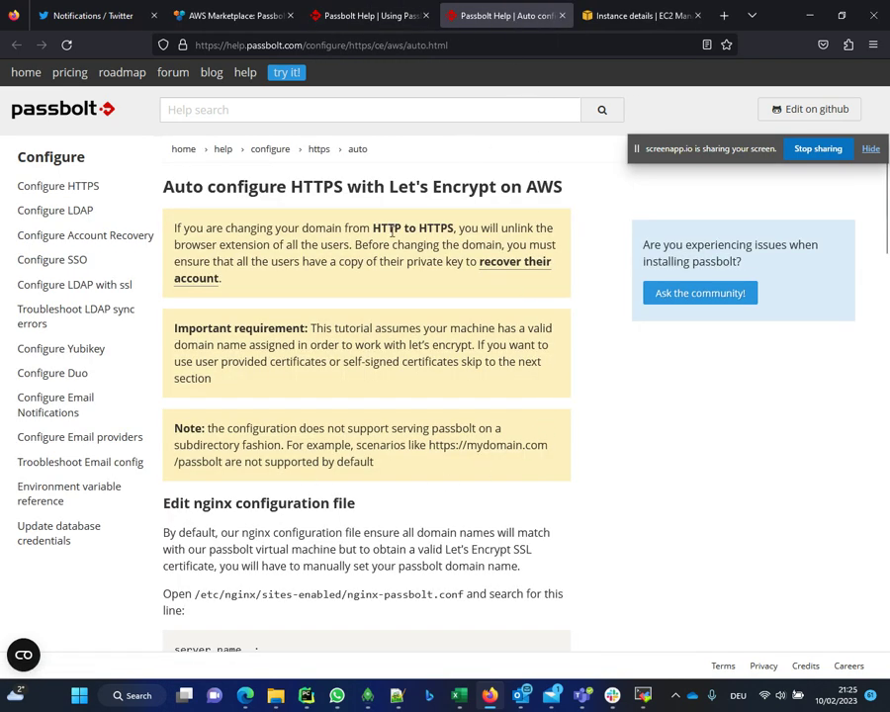
pyautogui.scroll(-3, 391, 230)
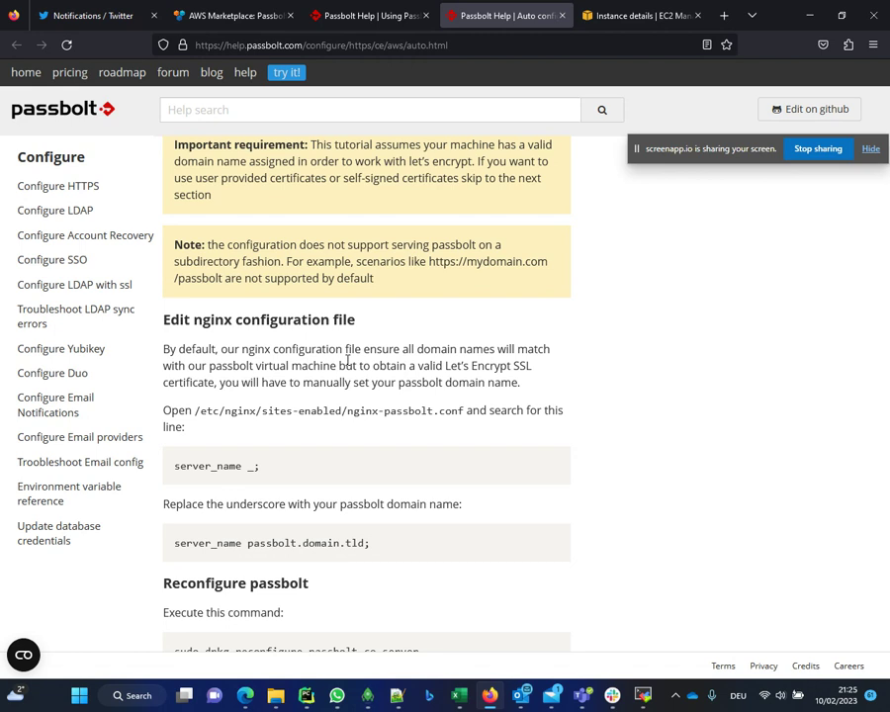
pyautogui.moveTo(197, 408); pyautogui.dragTo(468, 413)
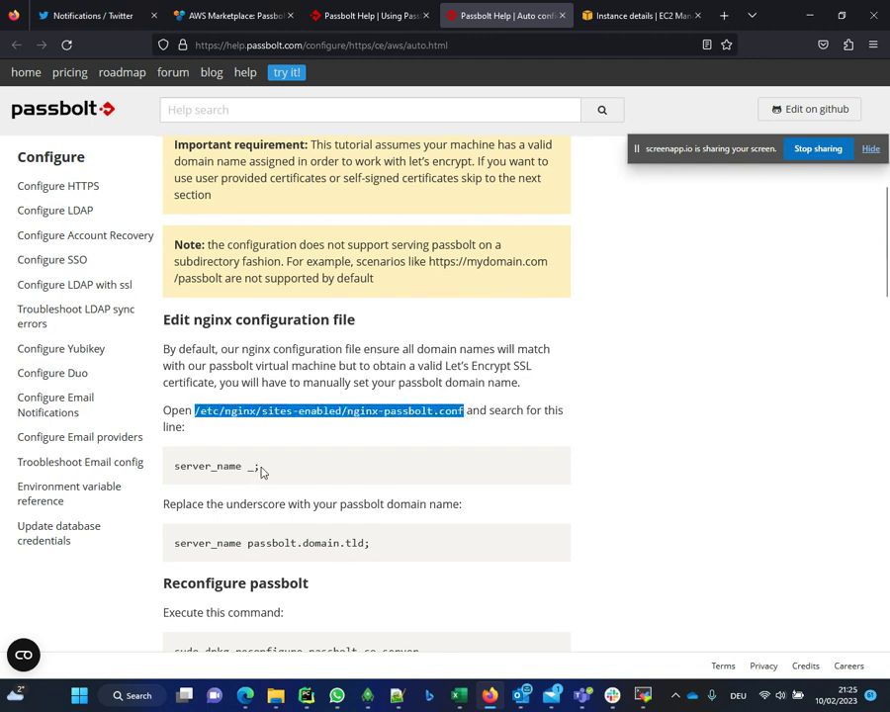
pyautogui.moveTo(261, 469); pyautogui.dragTo(169, 467)
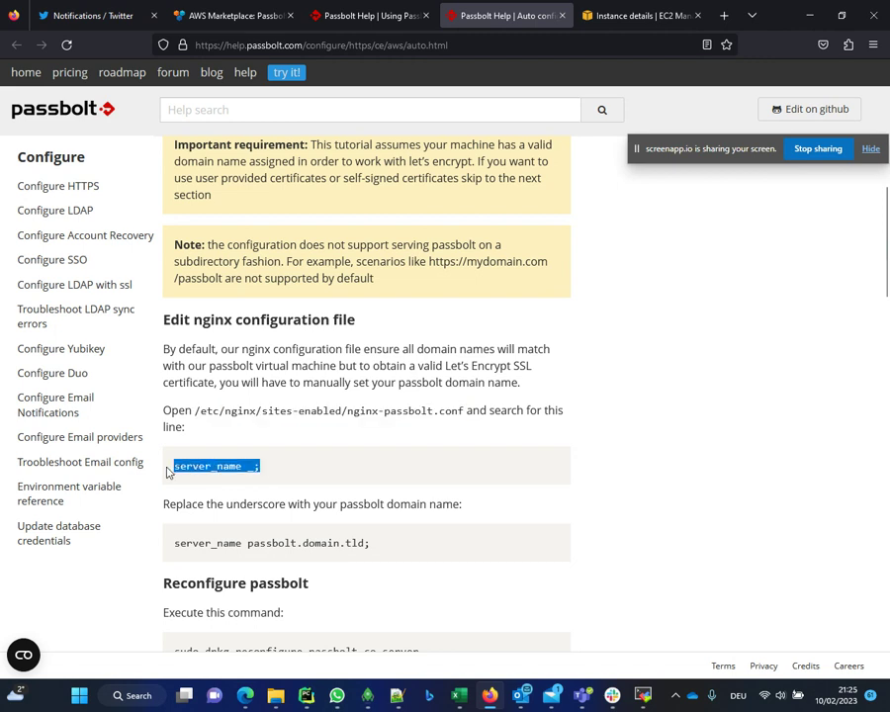
pyautogui.click(274, 482)
pyautogui.doubleClick(252, 466)
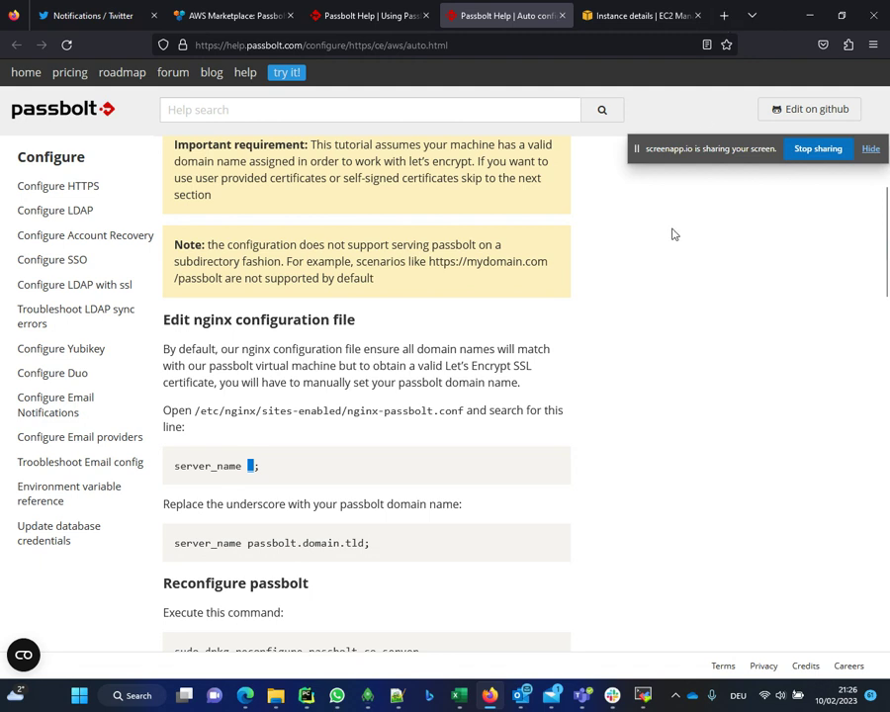
# Switch to Edge and load the WPMU DEV Hub (wpmudev.com/hub2/) in a new tab
pyautogui.moveTo(245, 700)
pyautogui.click(163, 596)
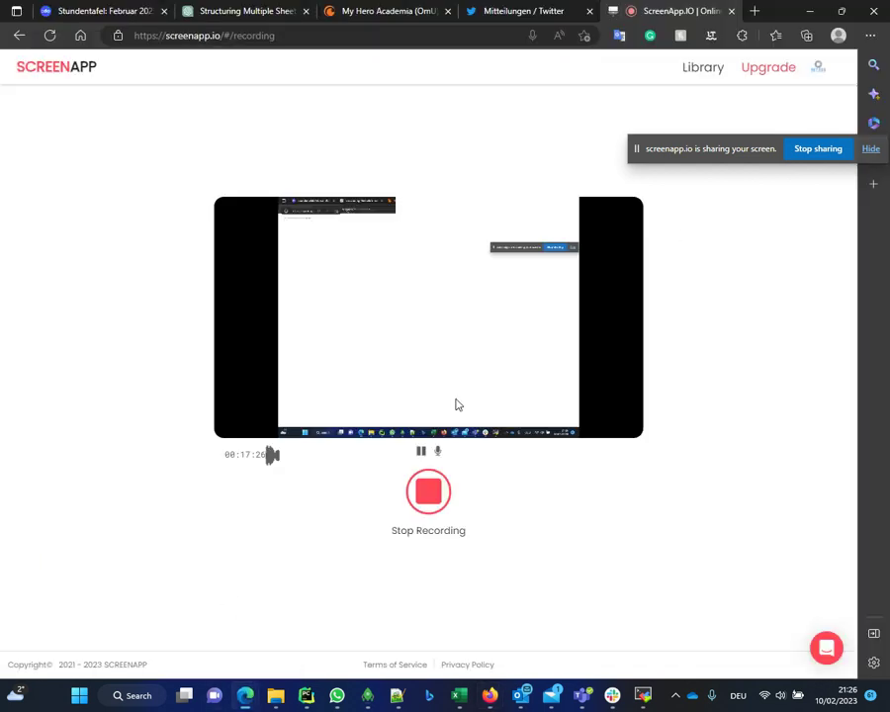
pyautogui.click(754, 12)
pyautogui.write('wpmudev.com/hub2/')
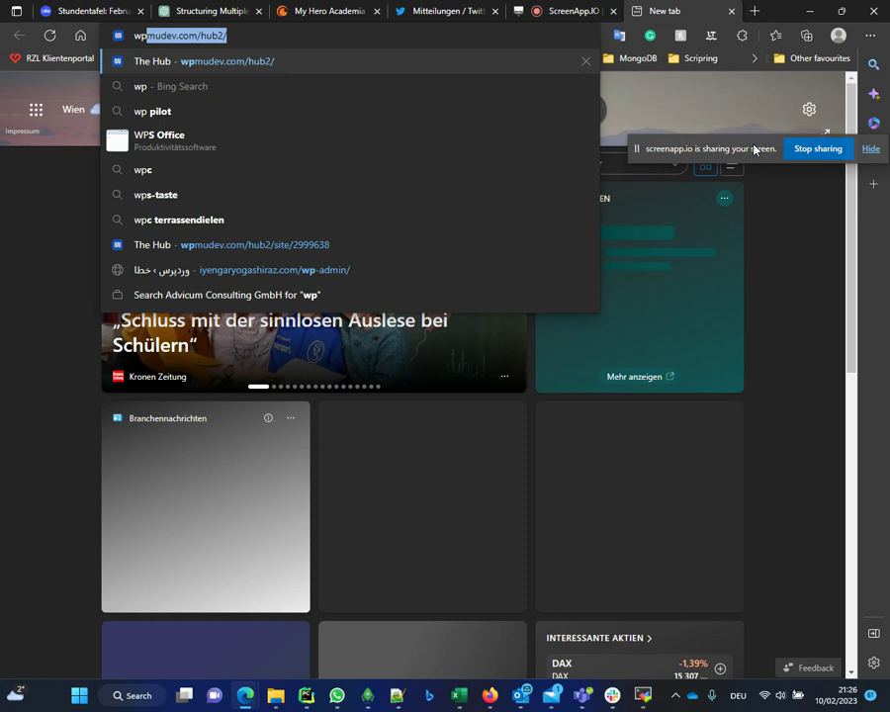
pyautogui.press('Return')
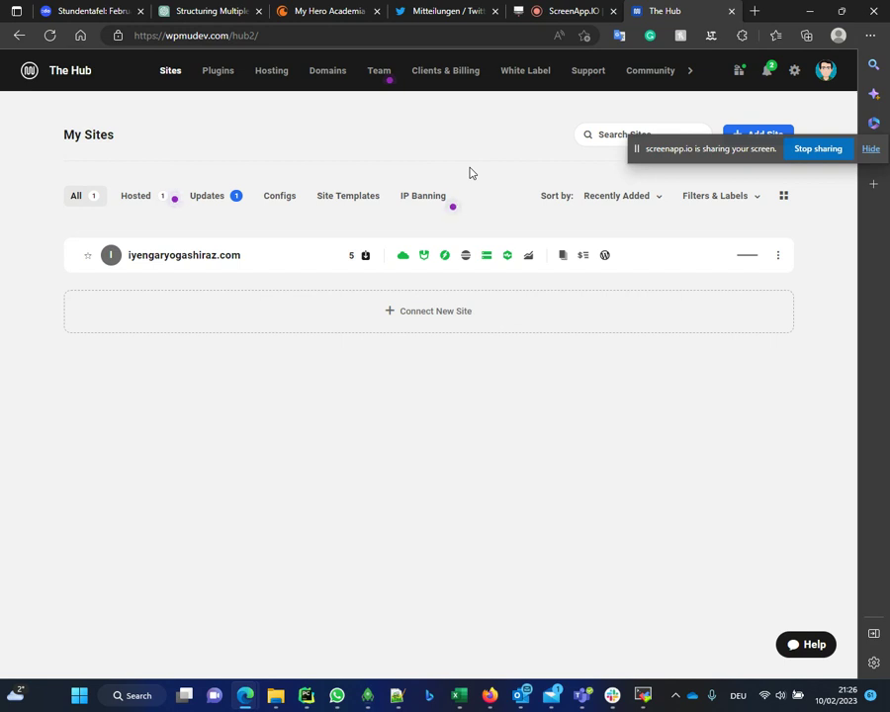
# Replace the address with namecheap.com and load the Namecheap home page
pyautogui.click(274, 35)
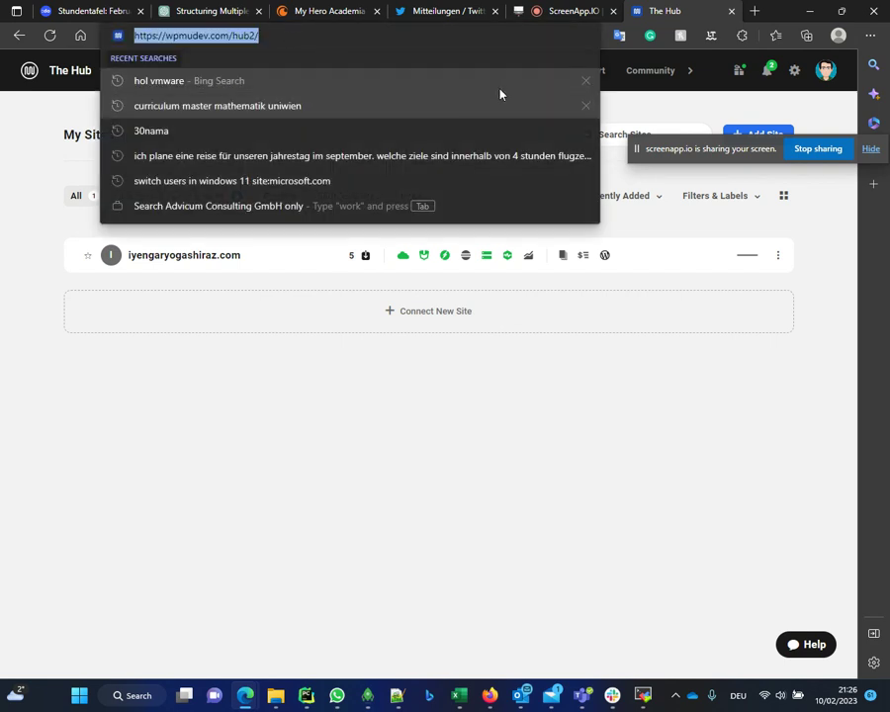
pyautogui.write('namecheap.com')
pyautogui.press('Return')
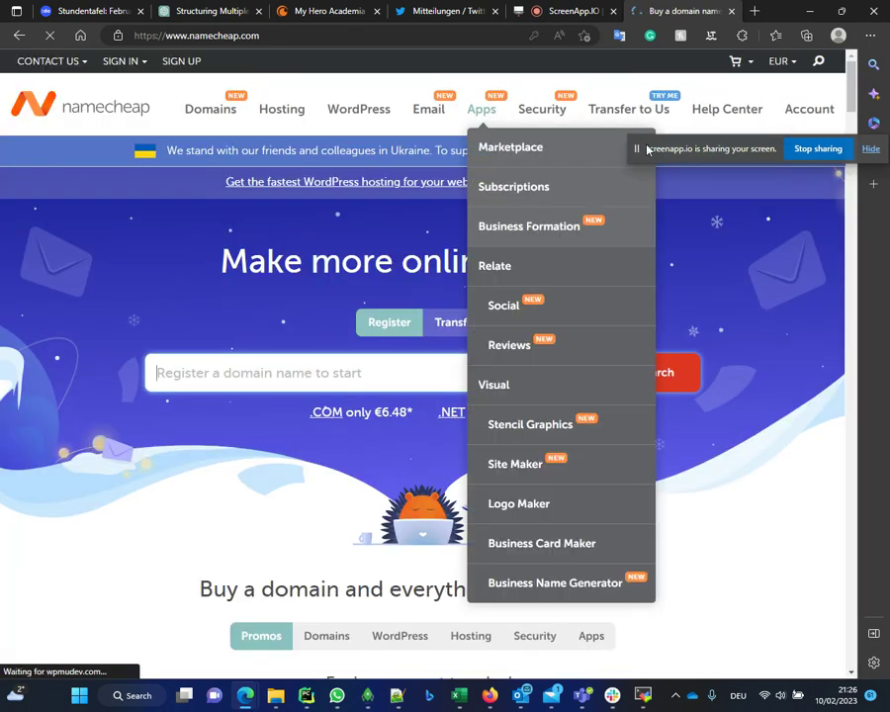
pyautogui.moveTo(815, 110)
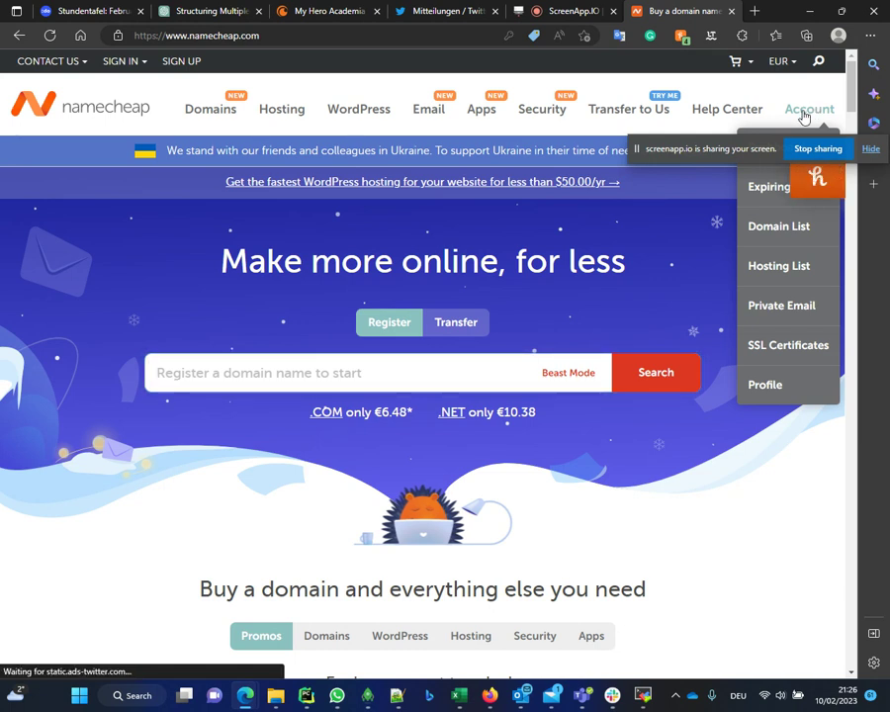
# Log in to the Namecheap account with autofilled saved credentials and go to Domain List
pyautogui.click(804, 116)
pyautogui.moveTo(738, 149); pyautogui.dragTo(382, 471)
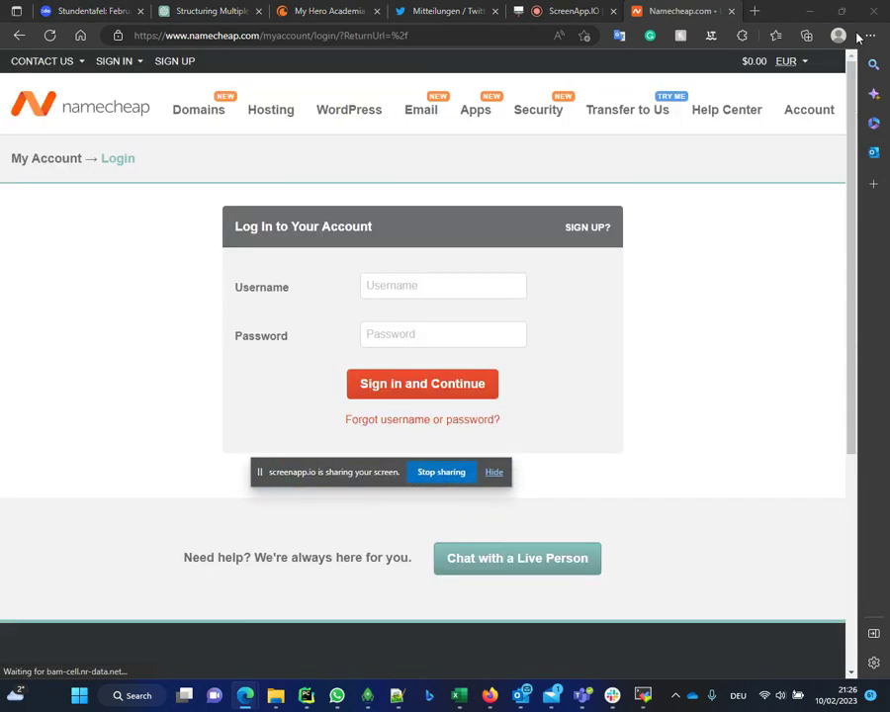
pyautogui.click(390, 285)
pyautogui.click(436, 388)
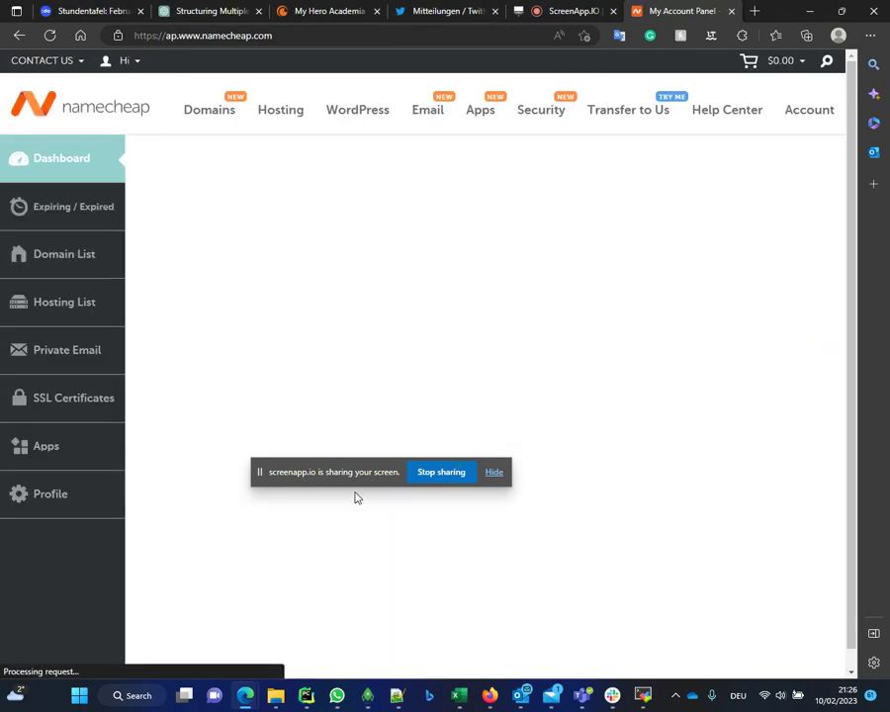
pyautogui.moveTo(362, 479); pyautogui.dragTo(444, 565)
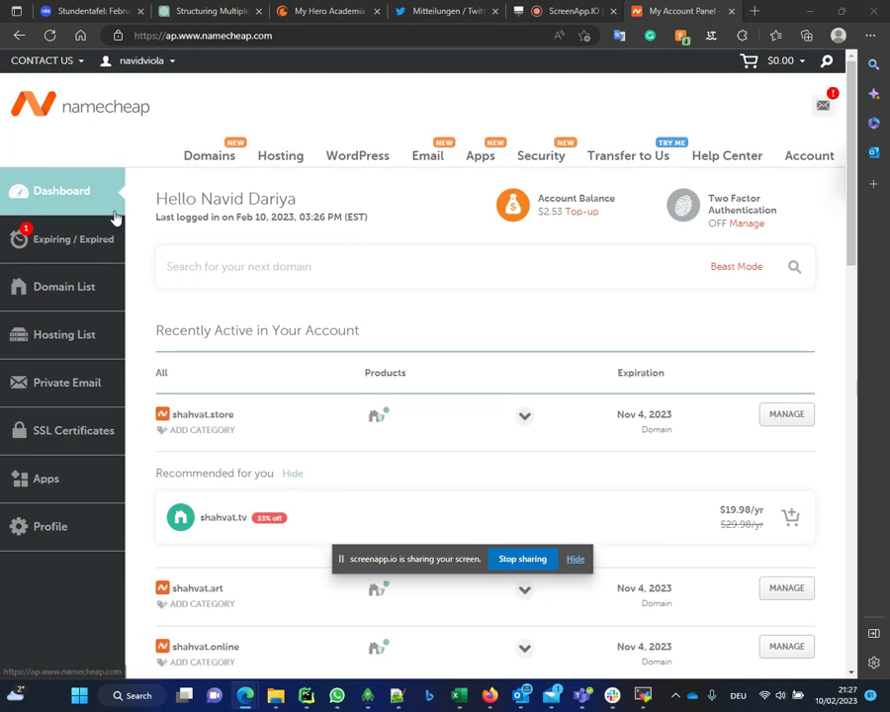
pyautogui.click(75, 289)
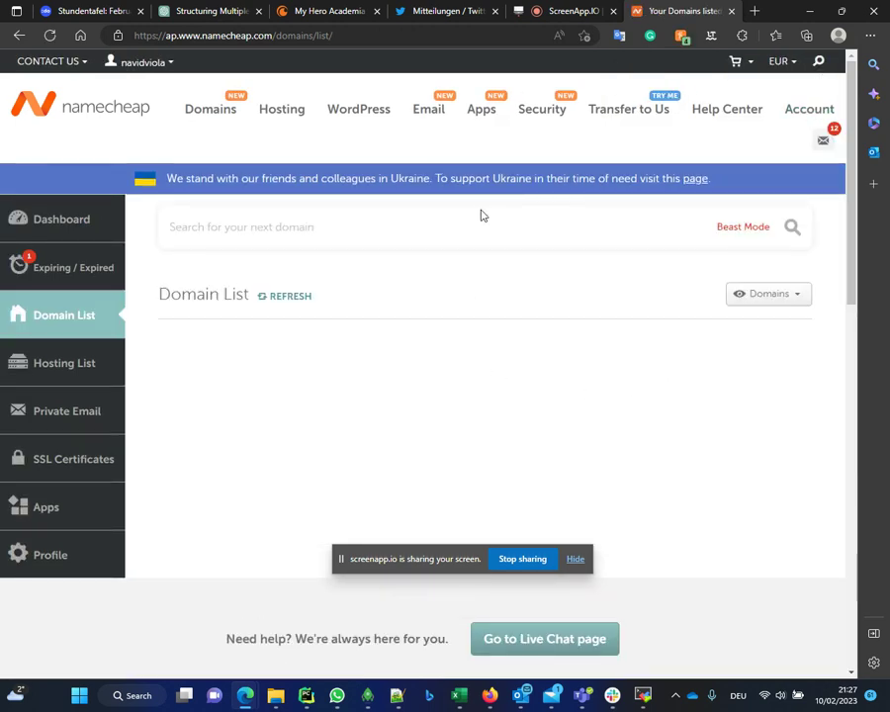
pyautogui.scroll(-2, 481, 213)
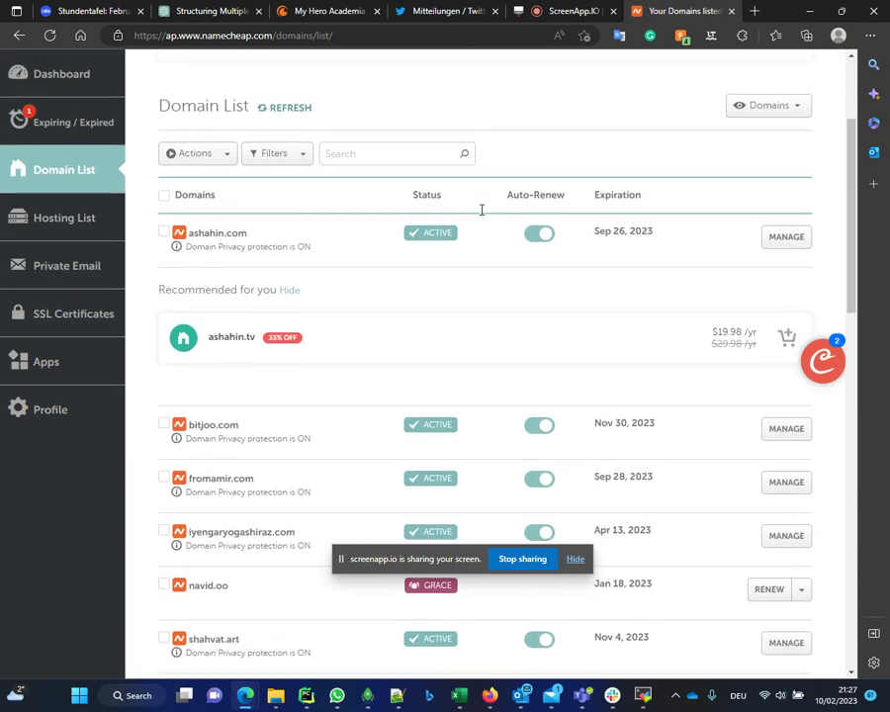
pyautogui.scroll(-2, 482, 210)
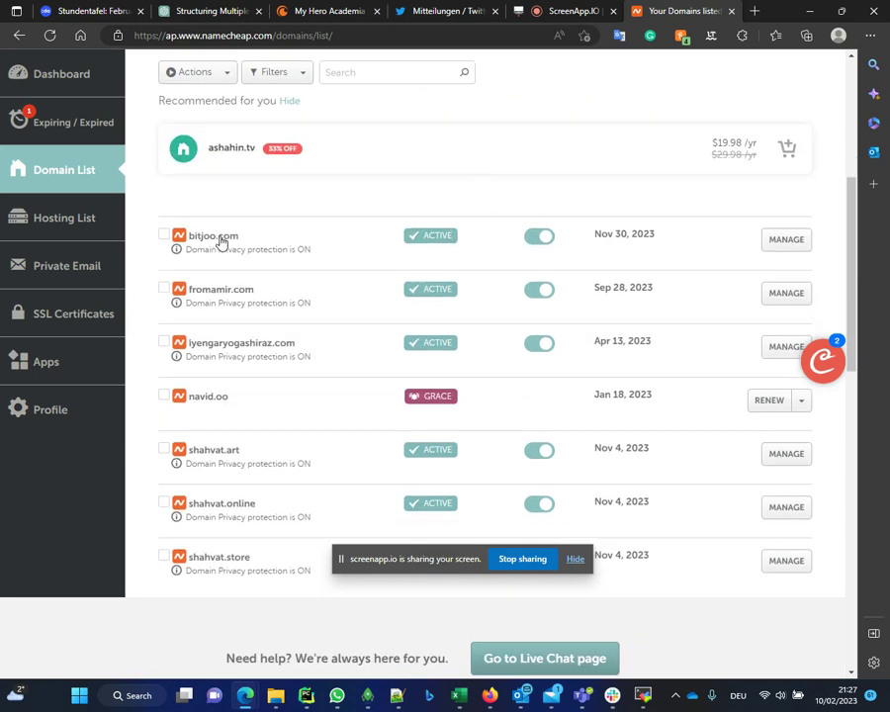
pyautogui.click(786, 239)
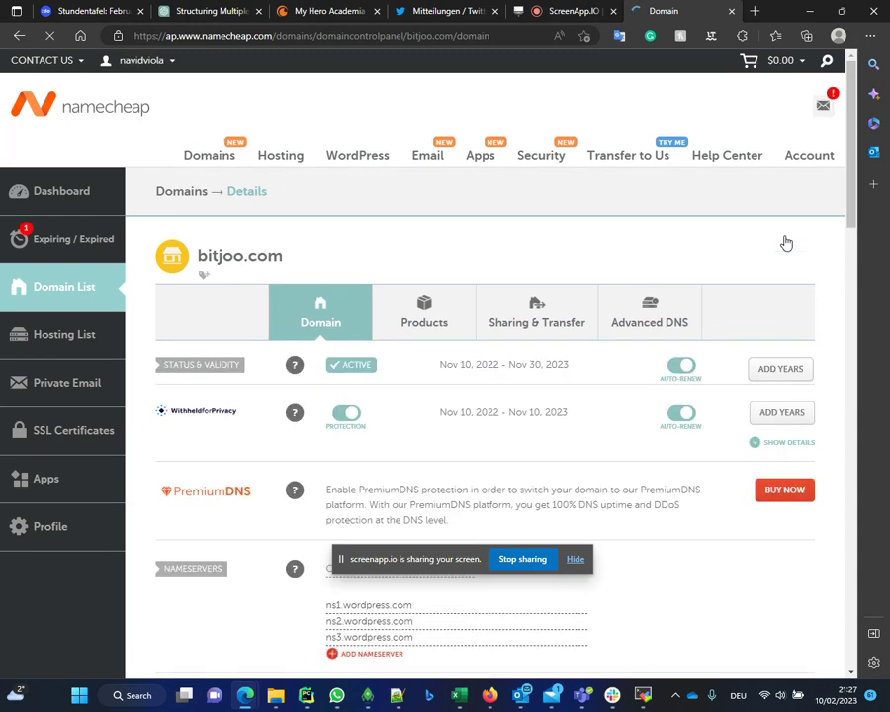
pyautogui.click(652, 320)
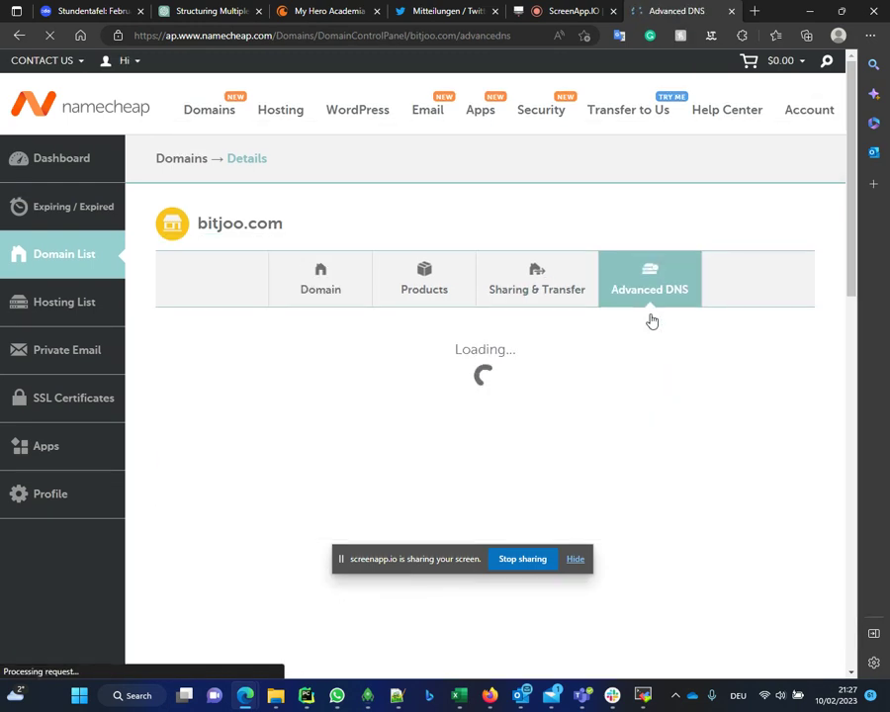
pyautogui.scroll(-2, 653, 321)
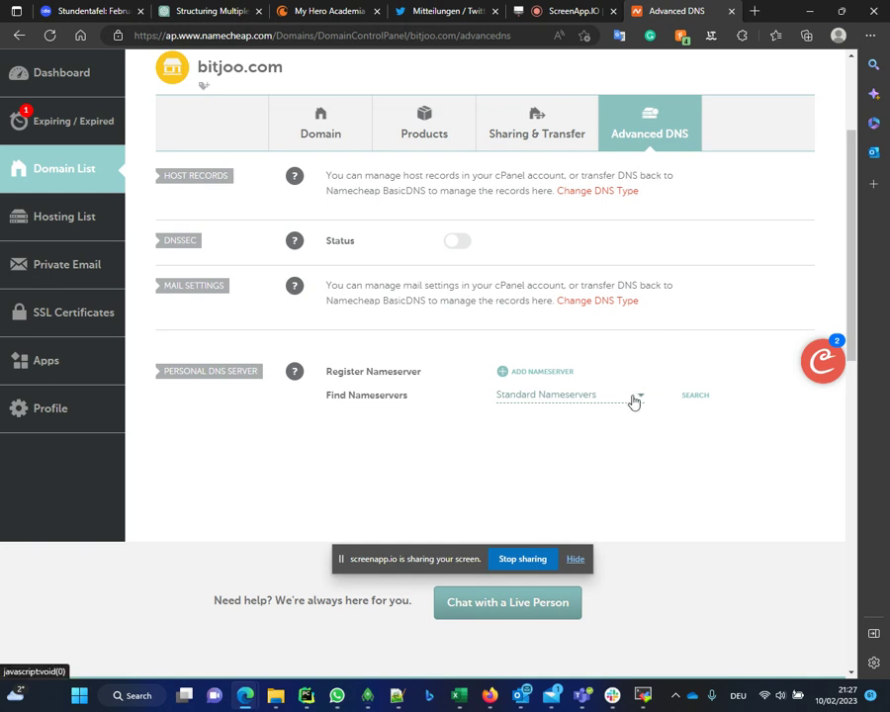
pyautogui.click(634, 401)
pyautogui.click(634, 401)
pyautogui.scroll(2, 634, 401)
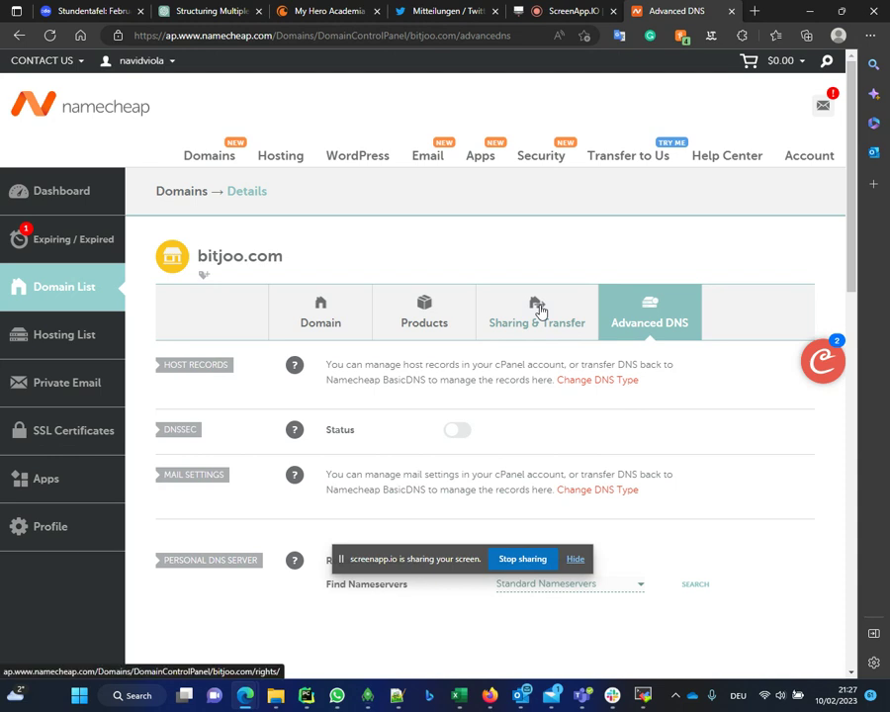
pyautogui.scroll(-2, 540, 310)
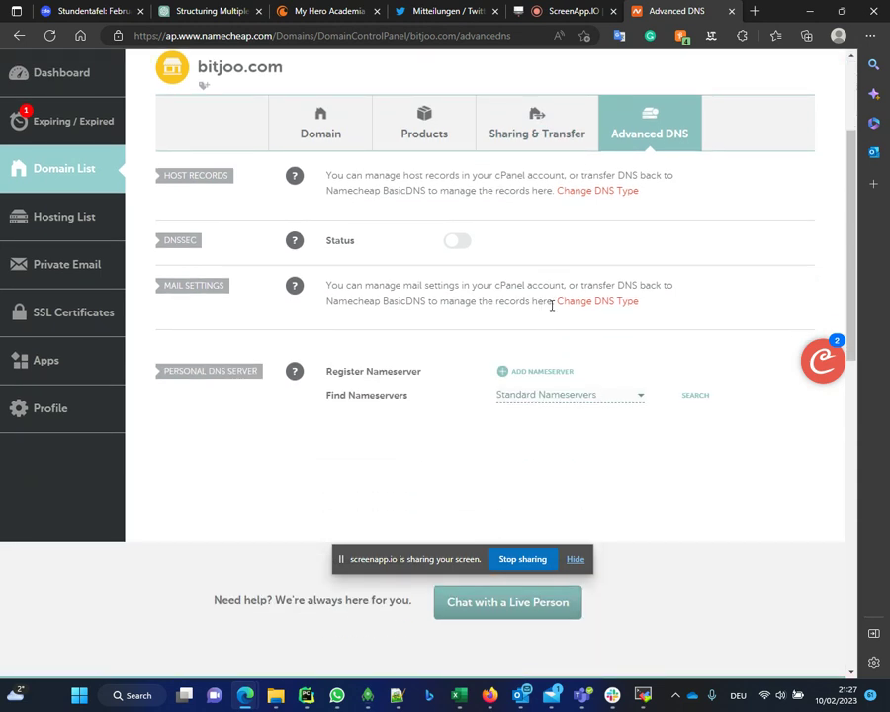
pyautogui.click(636, 400)
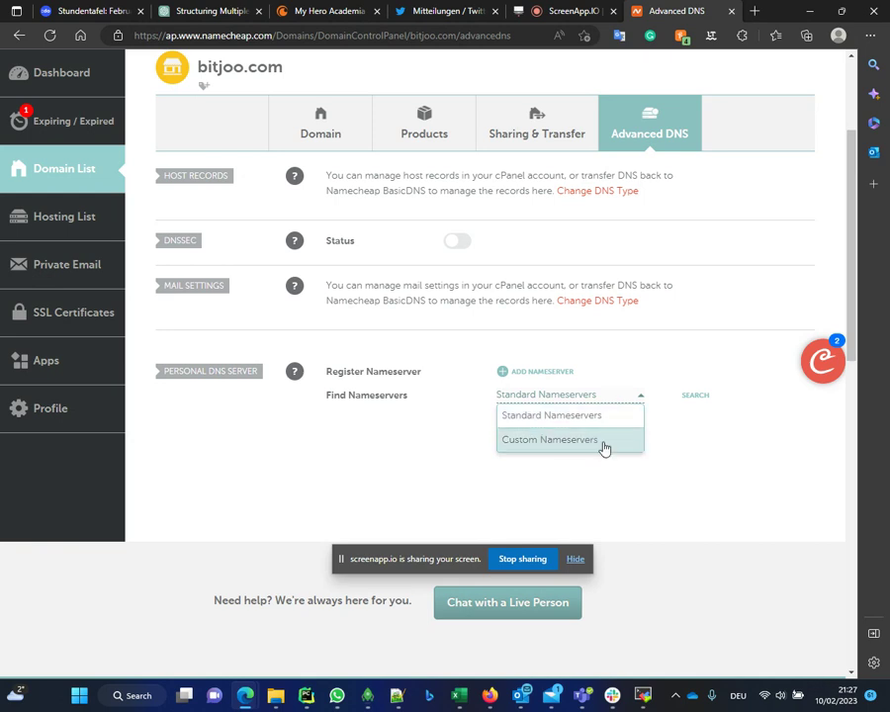
pyautogui.click(622, 348)
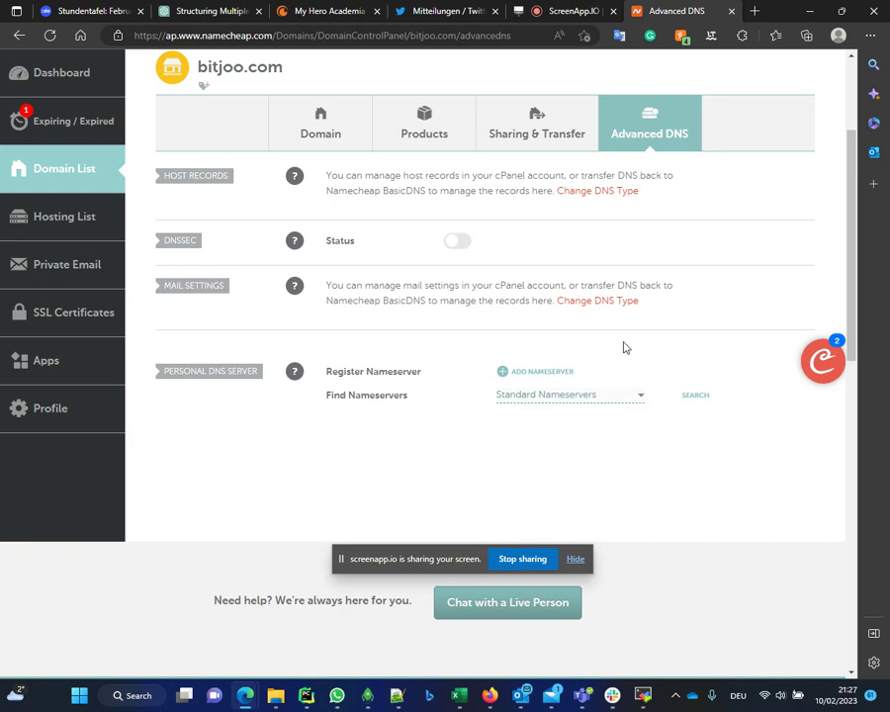
pyautogui.scroll(1, 487, 385)
pyautogui.scroll(2, 485, 385)
pyautogui.click(85, 286)
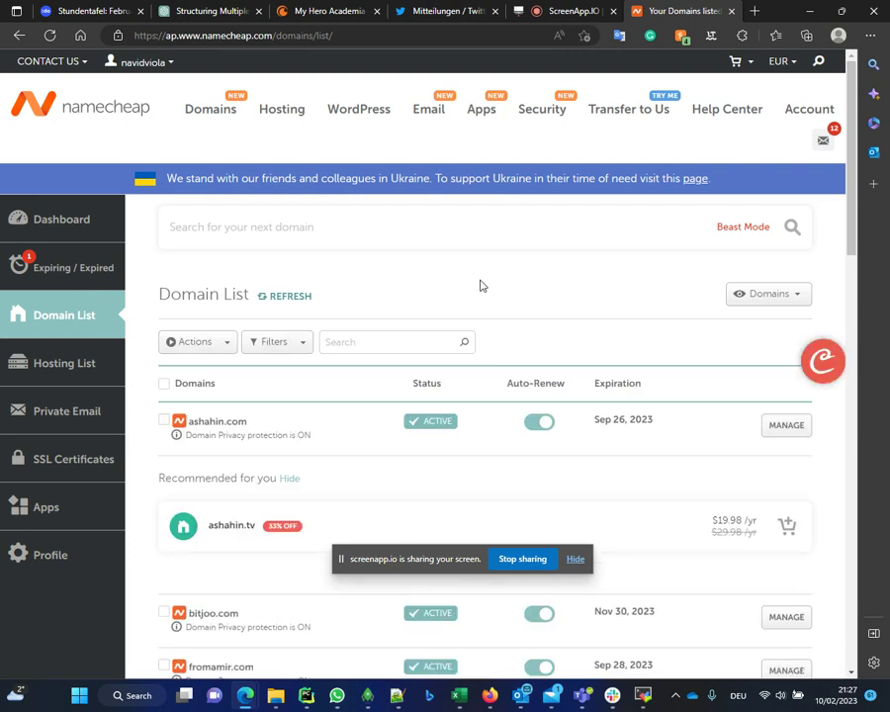
# Find shahvat.art in the Domain List and open its Manage page
pyautogui.scroll(-1, 480, 286)
pyautogui.scroll(-1, 481, 285)
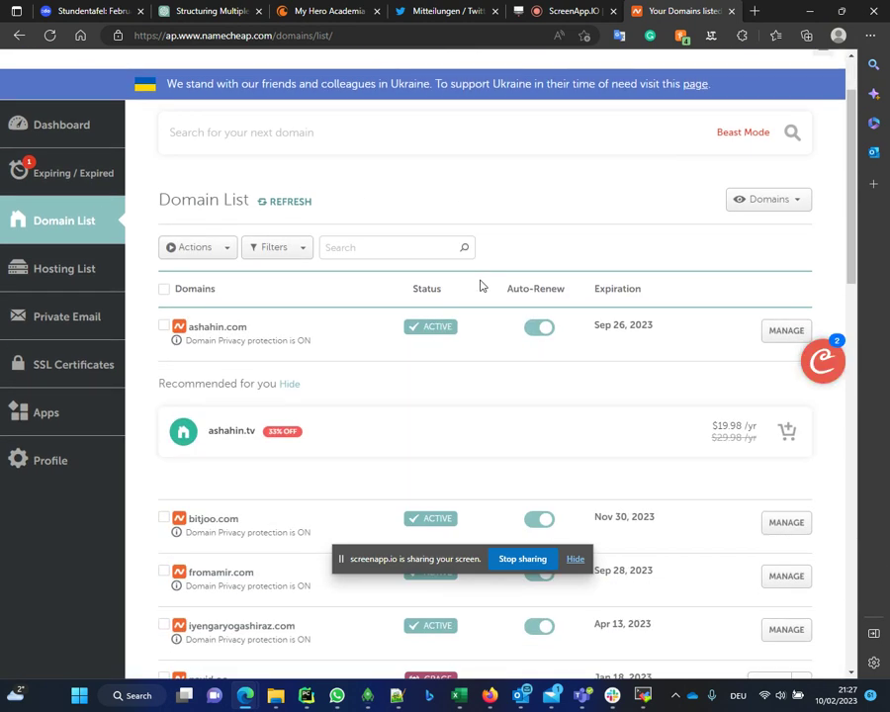
pyautogui.scroll(-1, 480, 286)
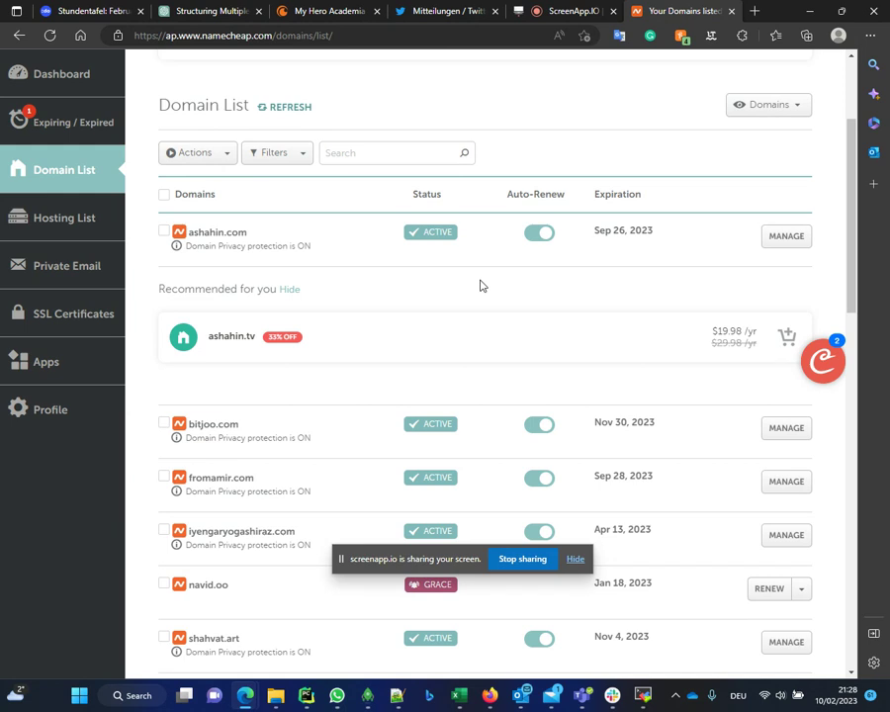
pyautogui.scroll(-1, 481, 286)
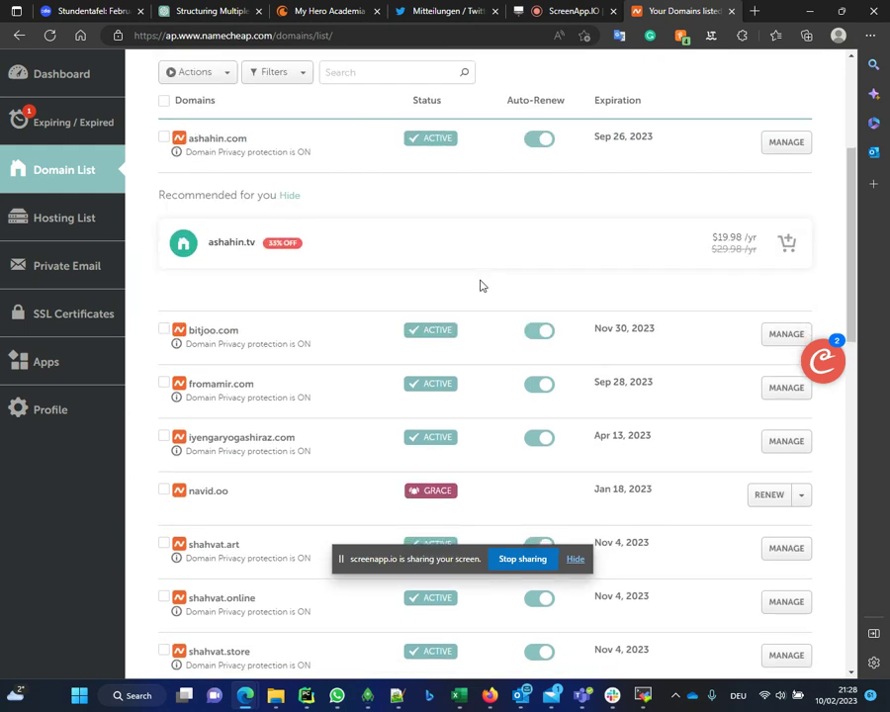
pyautogui.scroll(1, 481, 286)
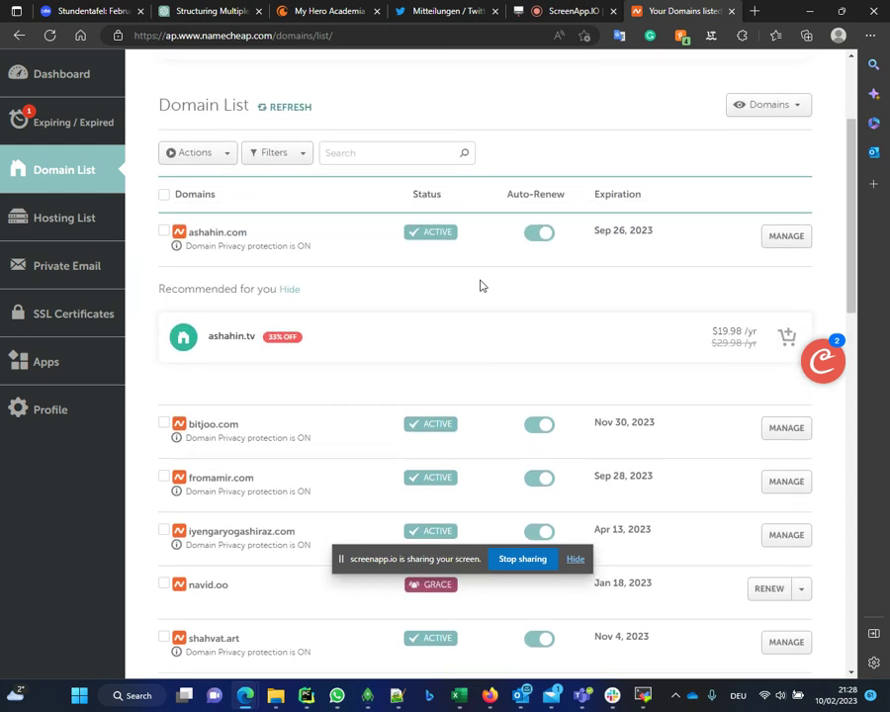
pyautogui.click(789, 642)
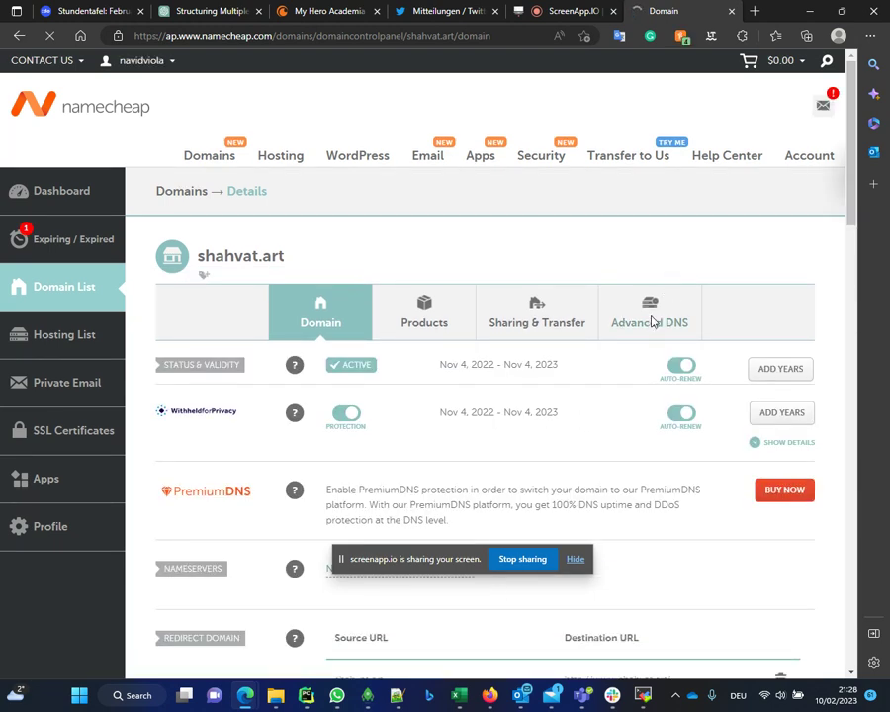
# Open shahvat.art's Advanced DNS tab and scroll to the Host Records section
pyautogui.click(652, 322)
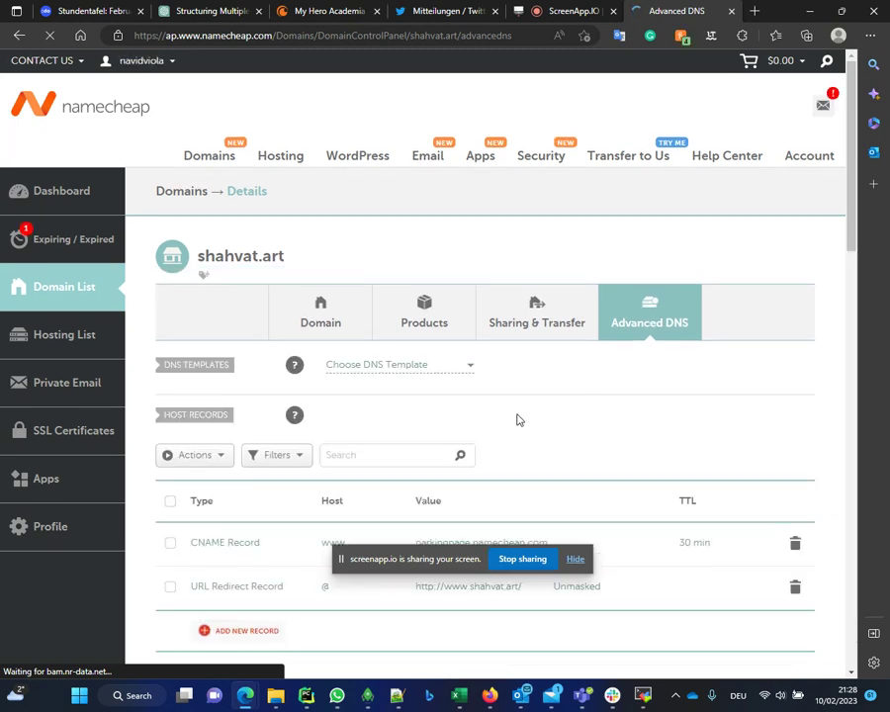
pyautogui.scroll(-3, 517, 378)
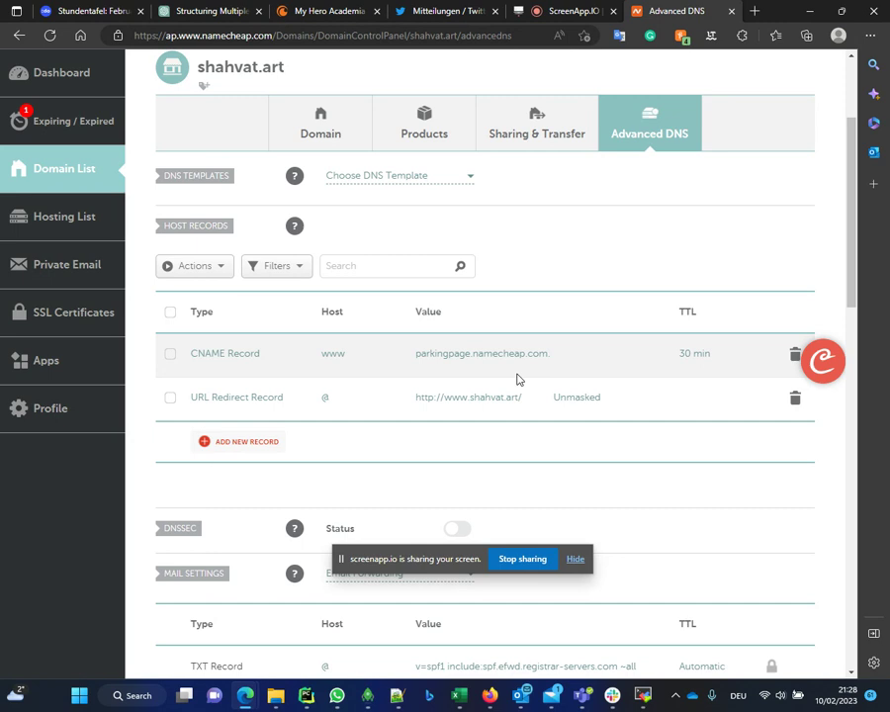
pyautogui.scroll(-3, 516, 378)
pyautogui.scroll(3, 517, 379)
pyautogui.scroll(-1, 516, 379)
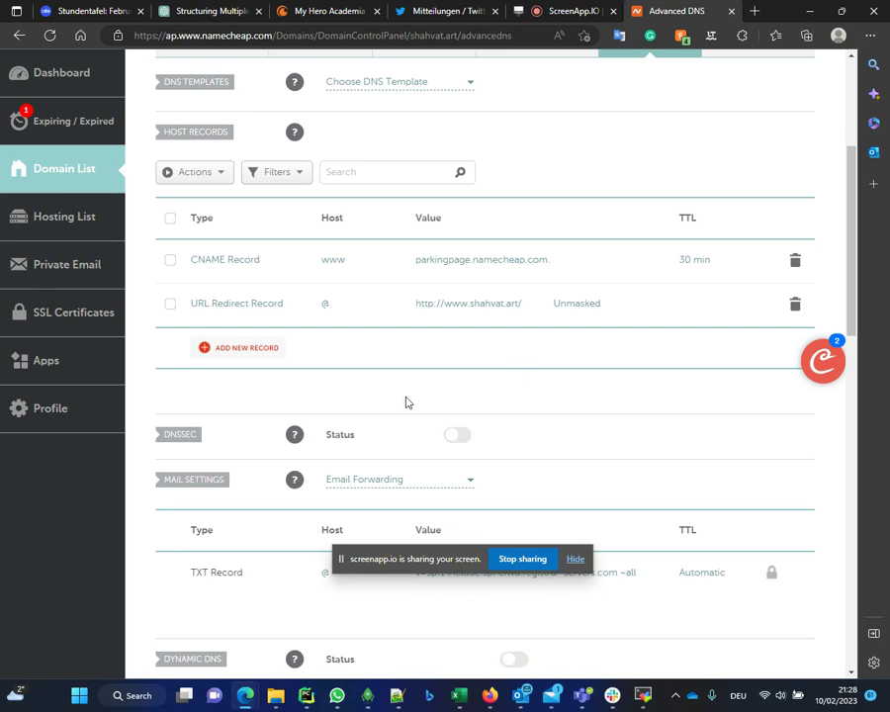
# Add and save an A record with host 'passbolt' pointing to 44.211.58.171, pasted from clipboard history
pyautogui.click(253, 351)
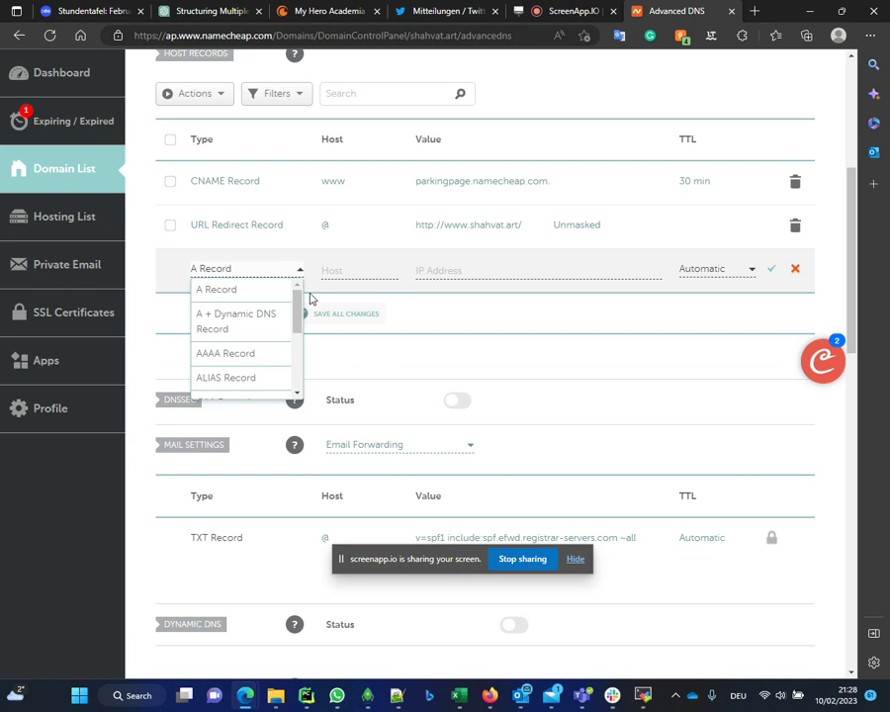
pyautogui.click(245, 297)
pyautogui.click(358, 265)
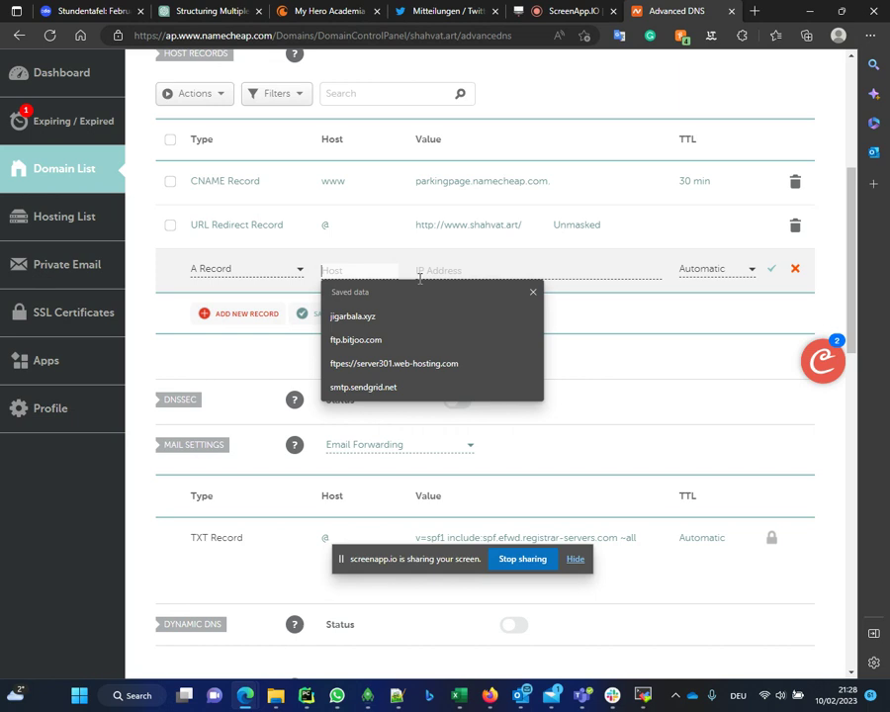
pyautogui.write('passbolt')
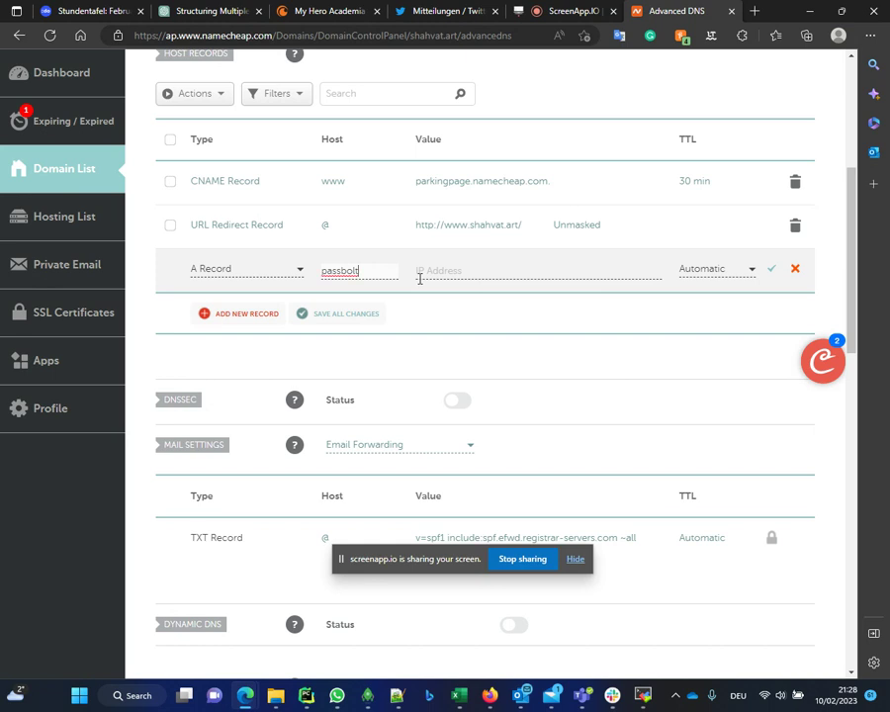
pyautogui.click(478, 270)
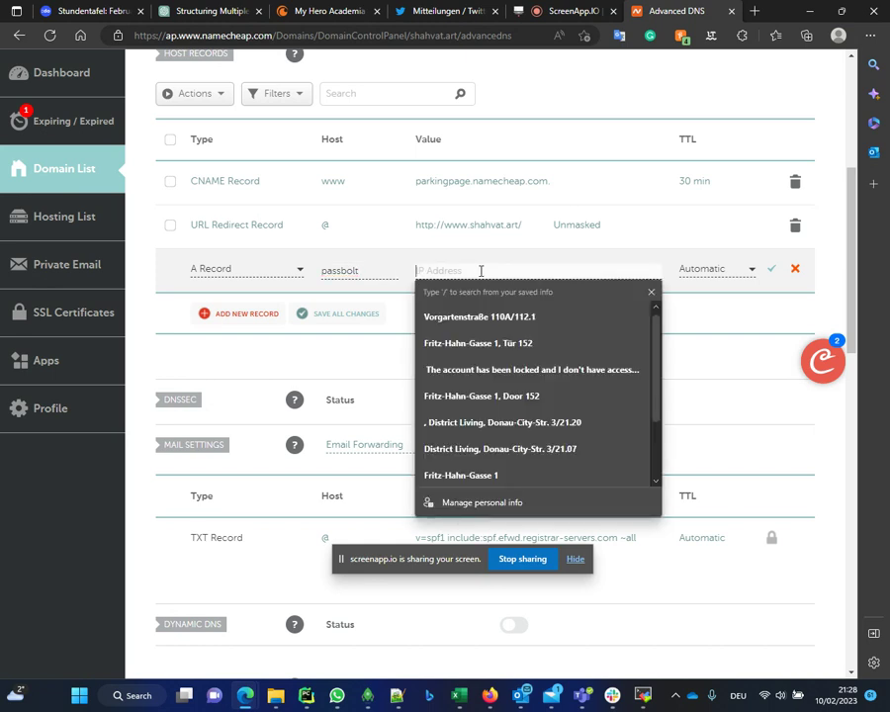
pyautogui.press('super+v')
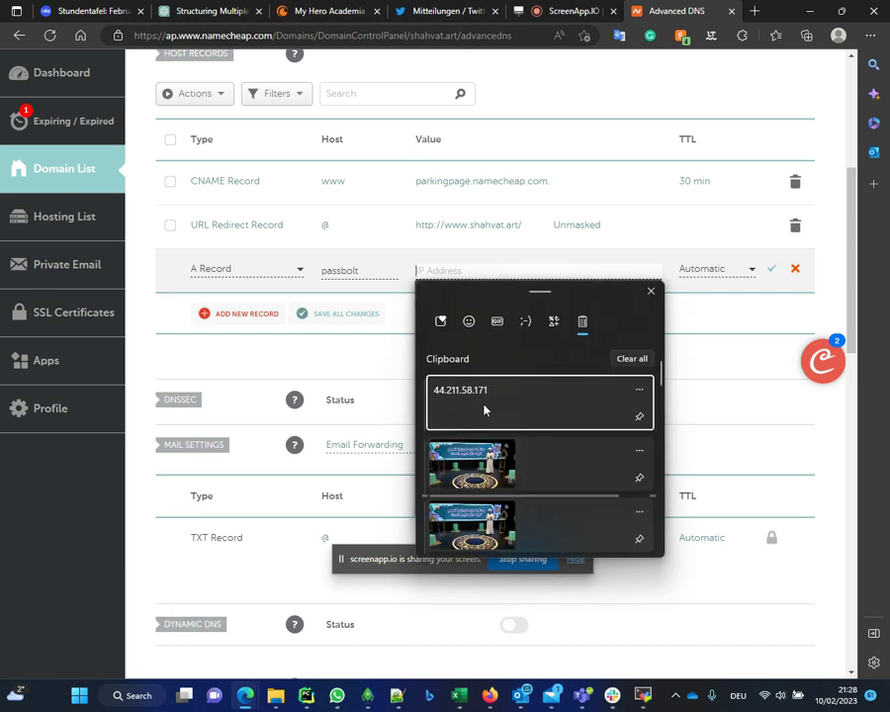
pyautogui.click(482, 407)
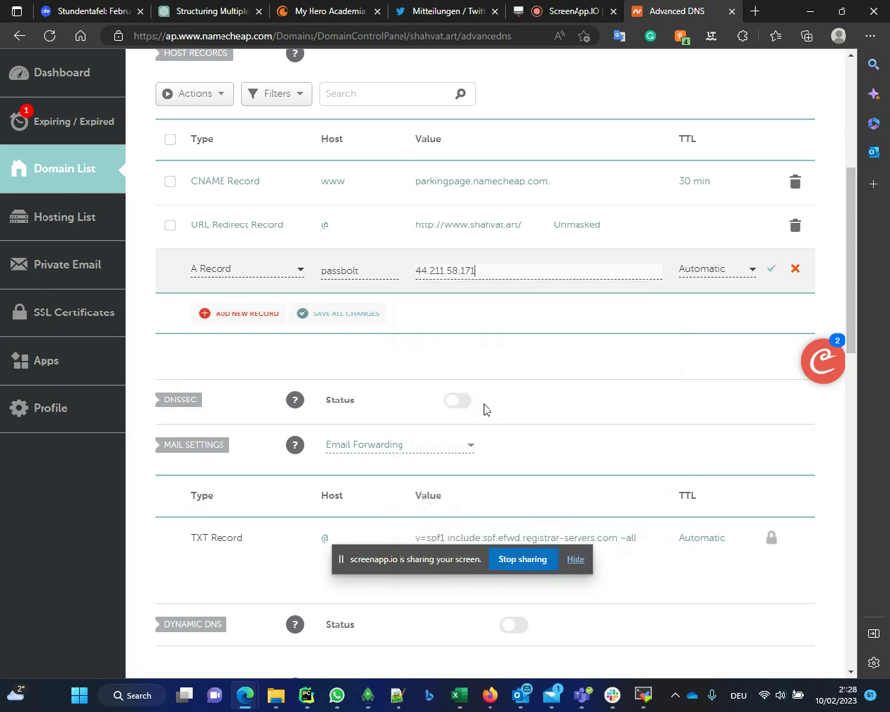
pyautogui.click(772, 273)
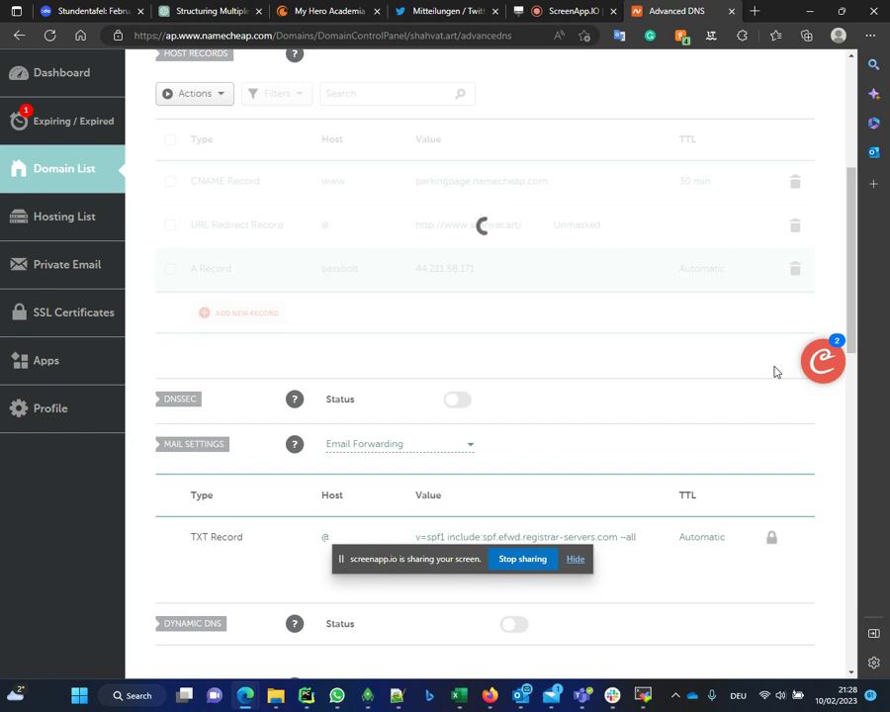
pyautogui.scroll(1, 442, 370)
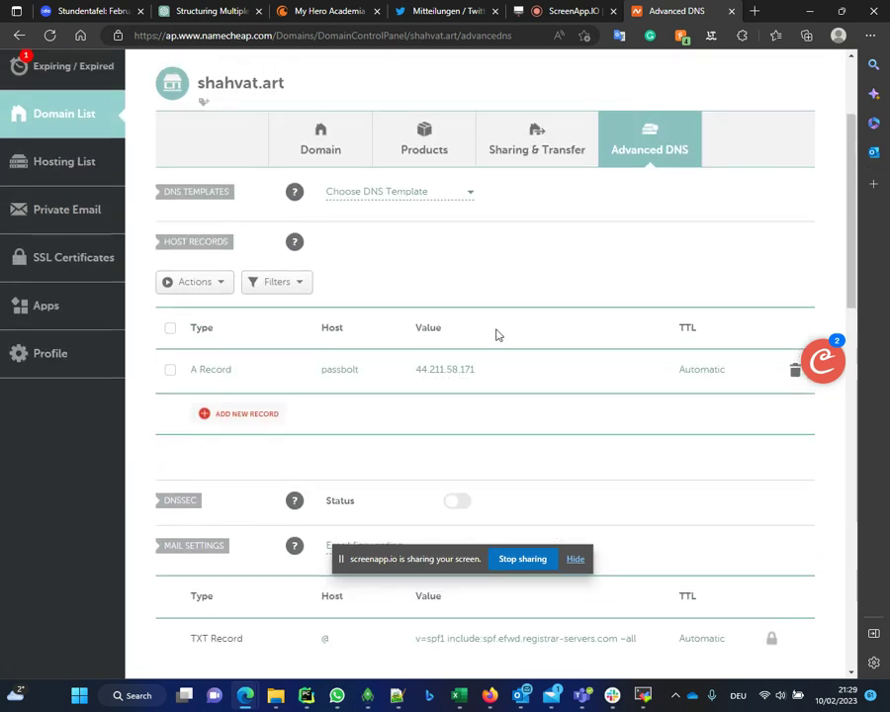
pyautogui.scroll(-2, 497, 335)
pyautogui.scroll(2, 496, 334)
# Search Google for 'dig' in a new tab and open the Google Admin Toolbox Dig result
pyautogui.click(755, 11)
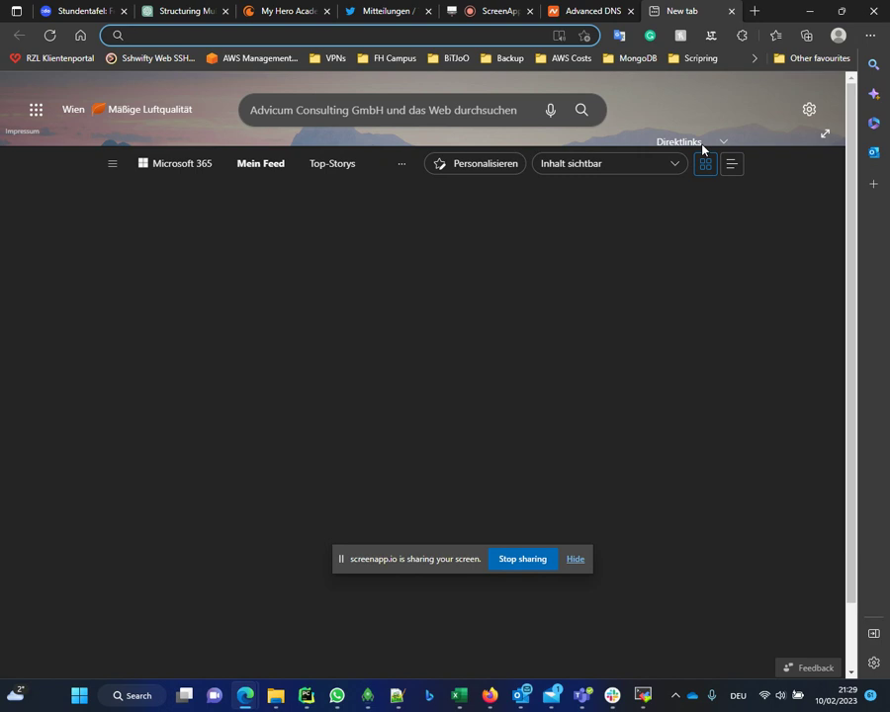
pyautogui.write('dig')
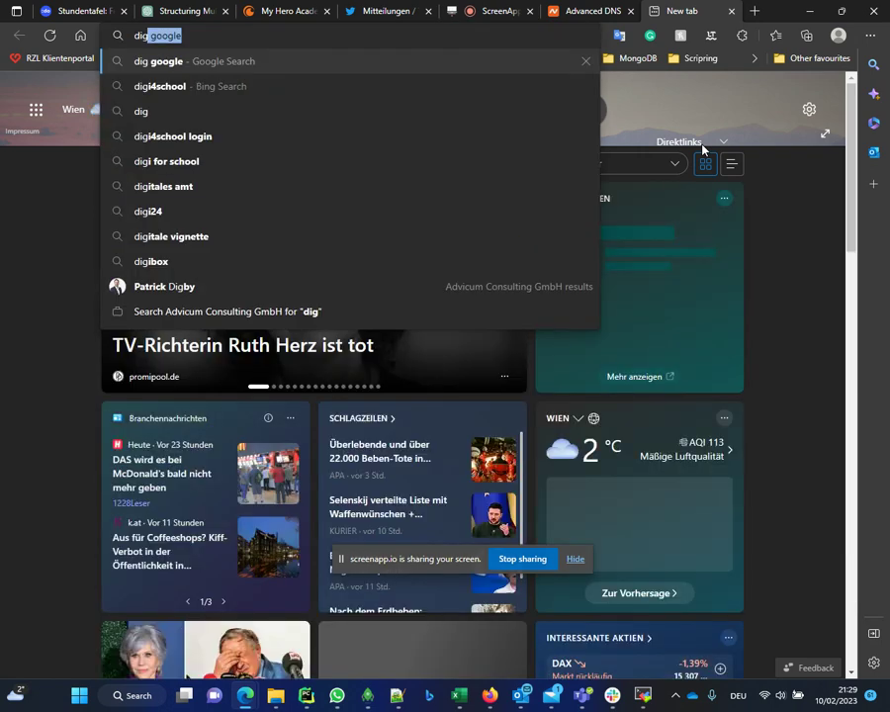
pyautogui.press('Return')
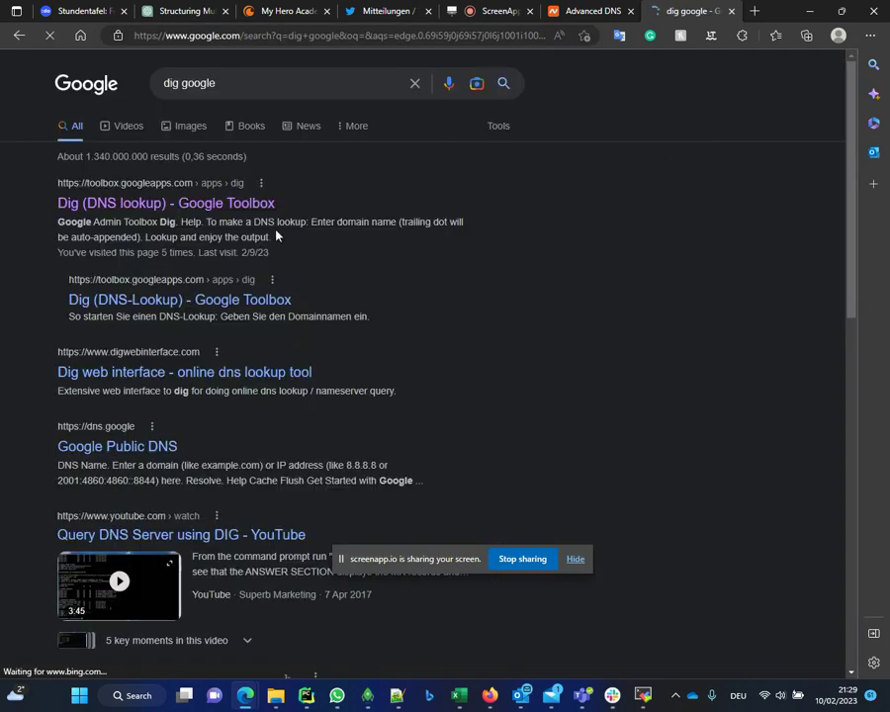
pyautogui.click(174, 205)
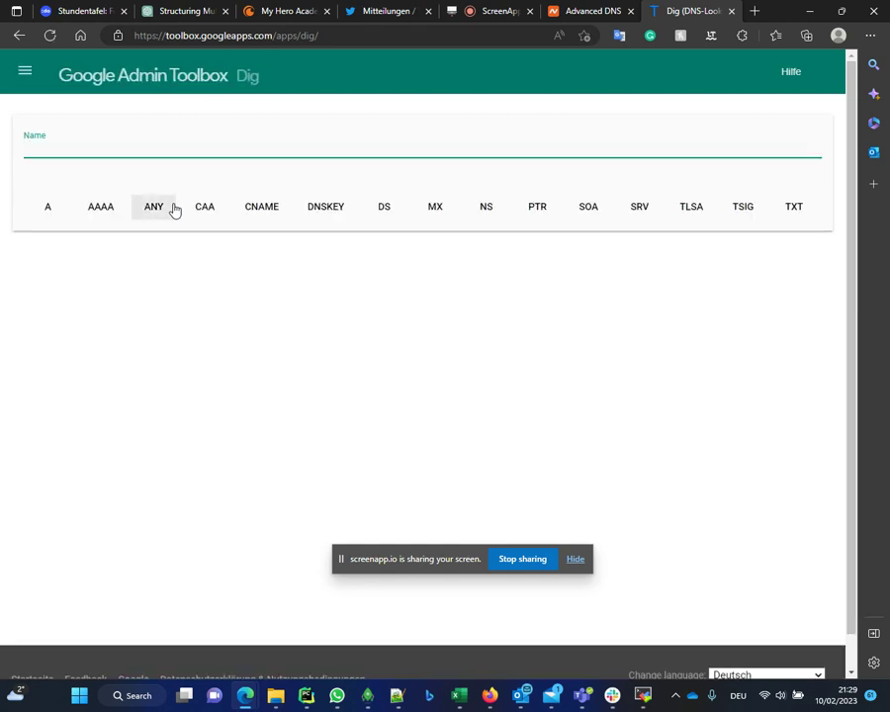
# Dig an A lookup for passbolt.shahvat.art, confirming 44.211.58.171, then return to Namecheap's Advanced DNS
pyautogui.click(226, 149)
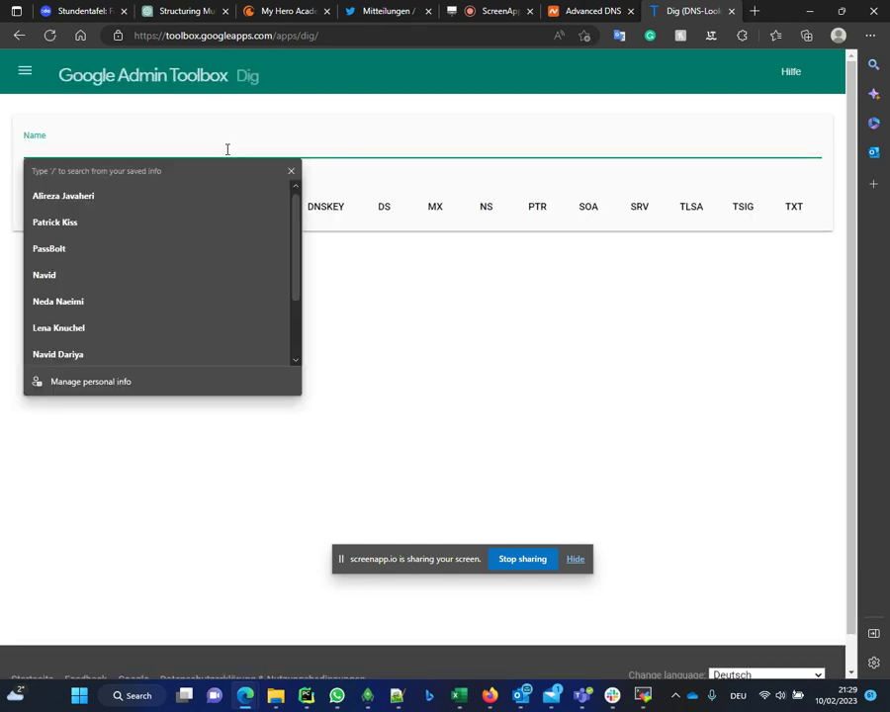
pyautogui.click(463, 318)
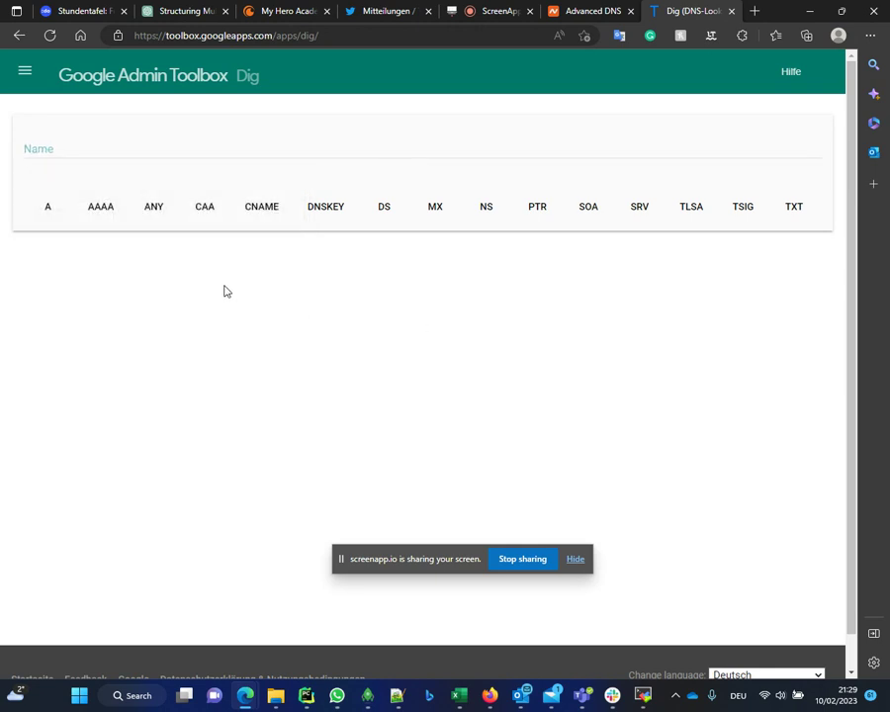
pyautogui.click(110, 150)
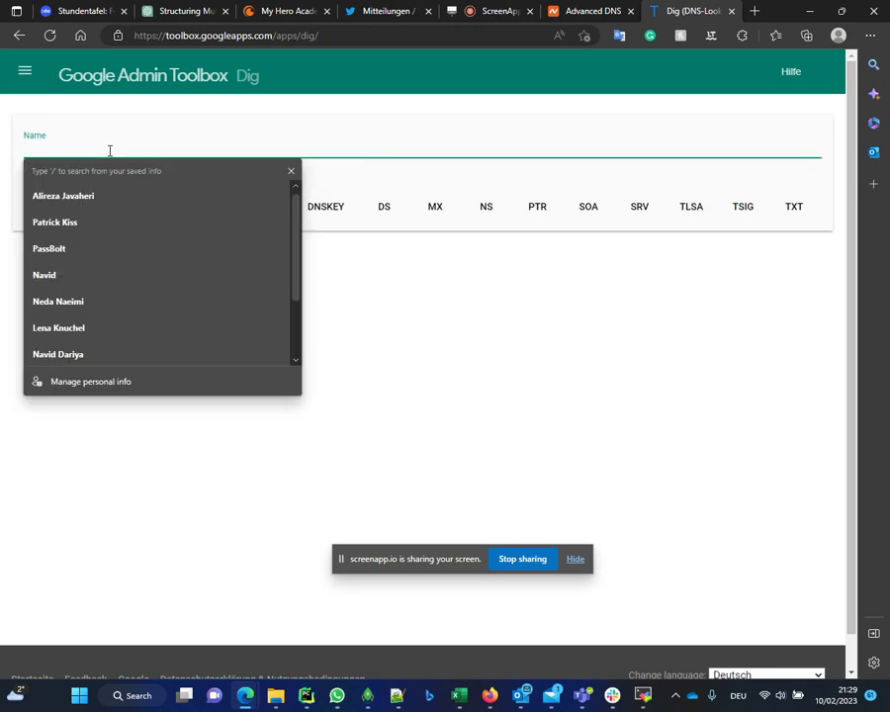
pyautogui.write('passbolt-')
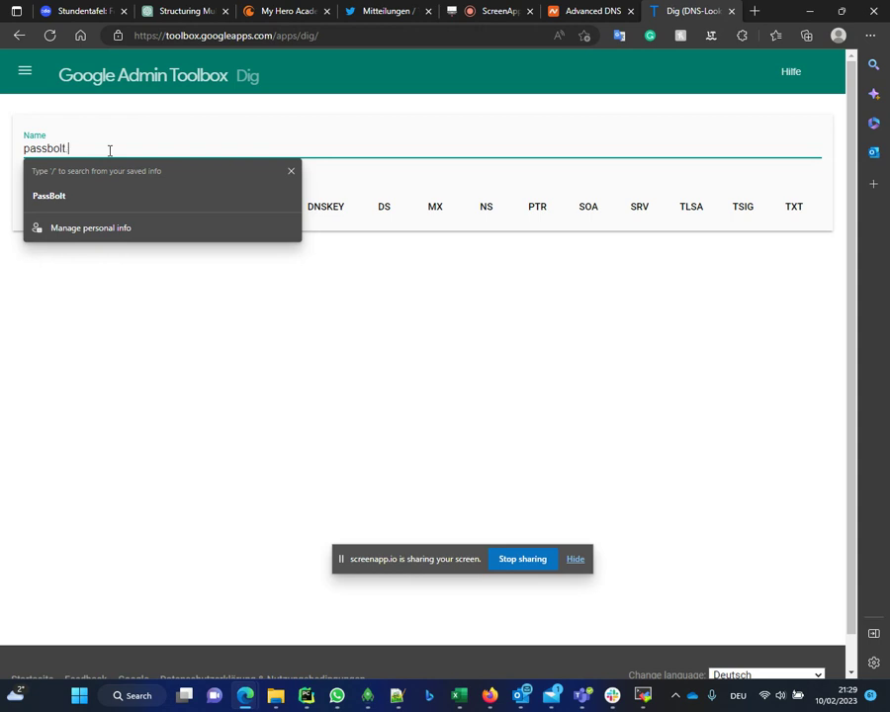
pyautogui.write('shahvat.com')
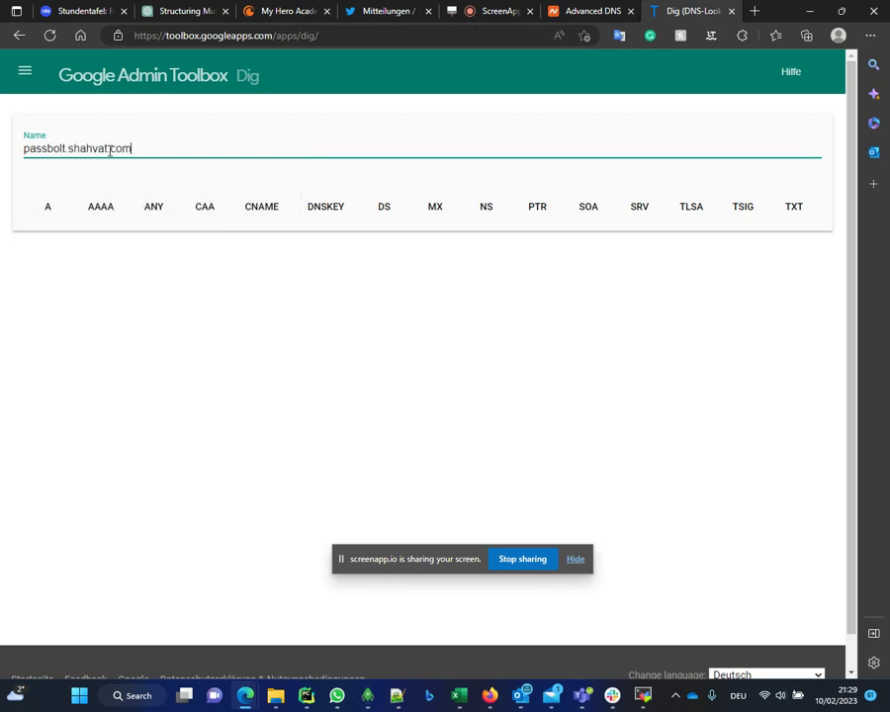
pyautogui.press('Return')
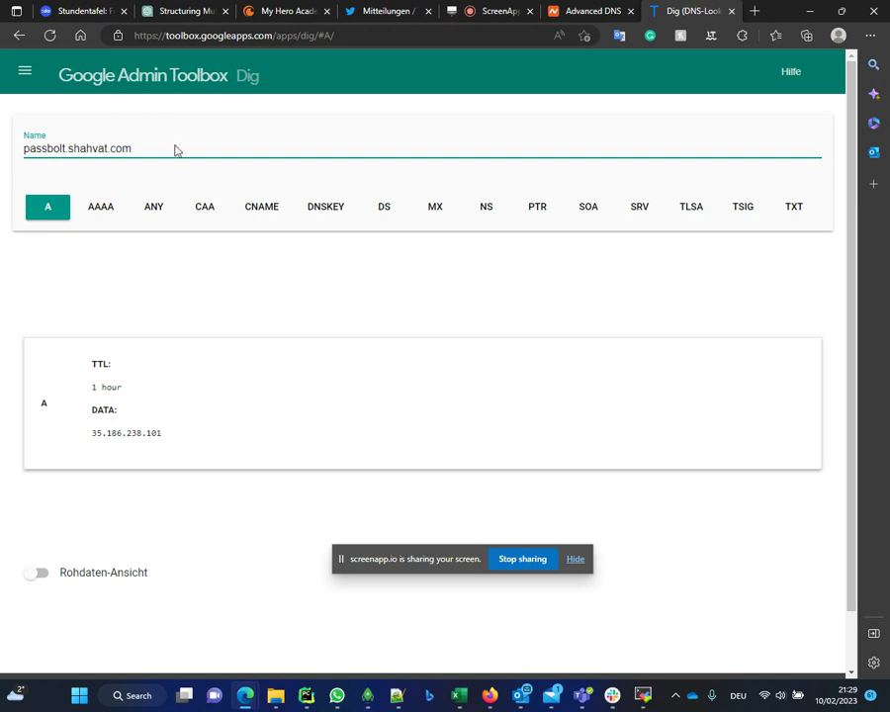
pyautogui.press('BackSpace')
pyautogui.press('BackSpace')
pyautogui.press('BackSpace')
pyautogui.write('art')
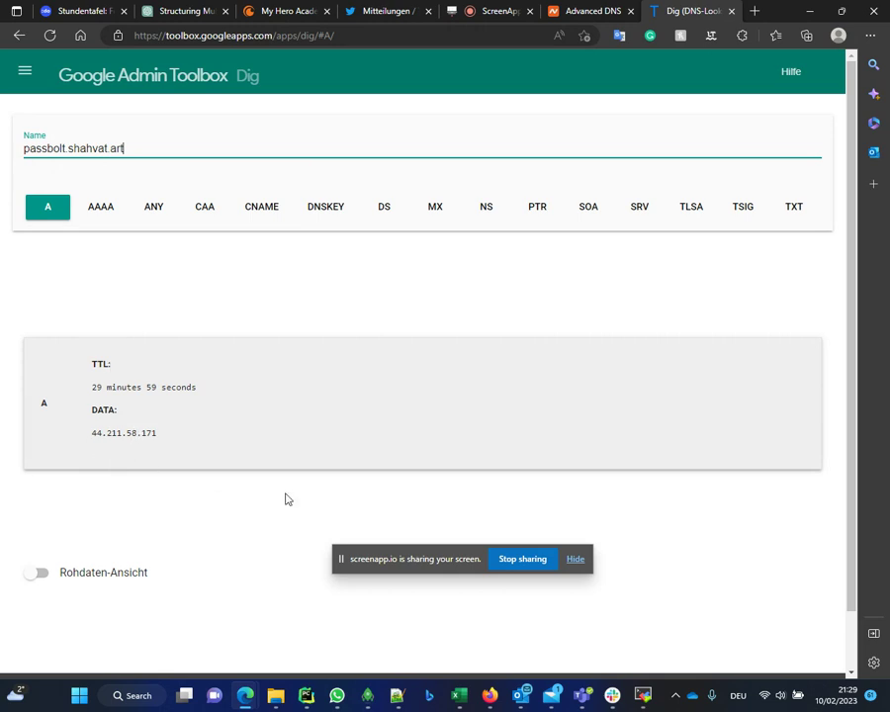
pyautogui.click(592, 11)
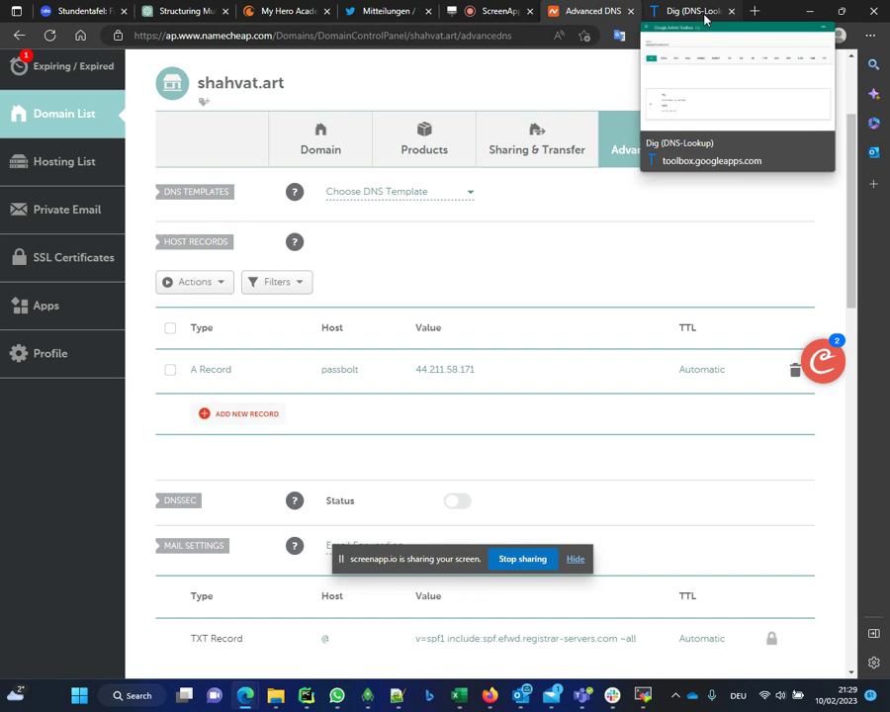
# Copy the path /etc/nginx/sites-enabled/nginx-passbolt.conf from the Passbolt help page
pyautogui.click(812, 11)
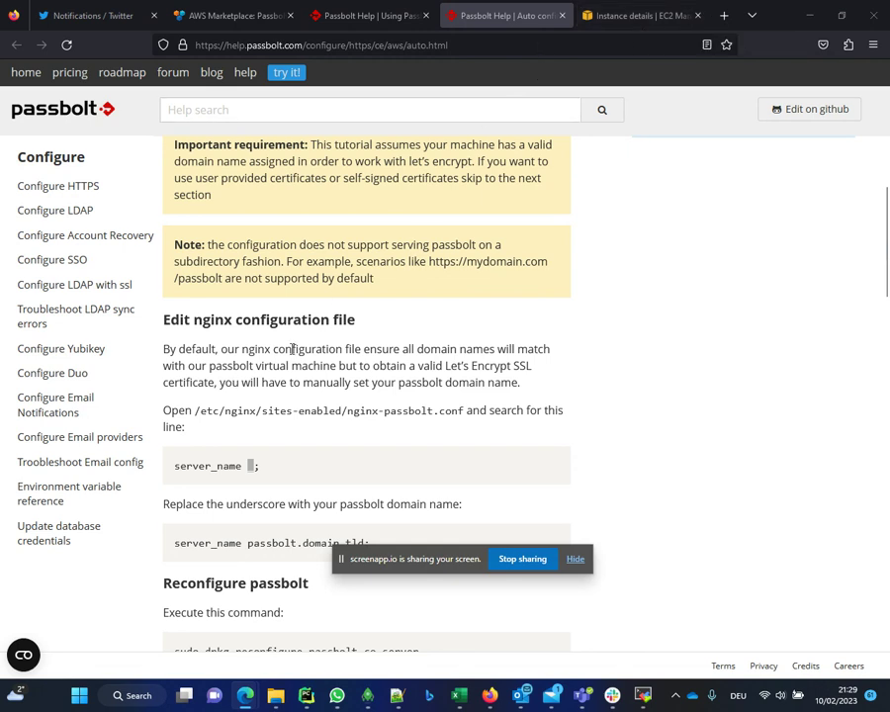
pyautogui.moveTo(195, 410); pyautogui.dragTo(465, 410)
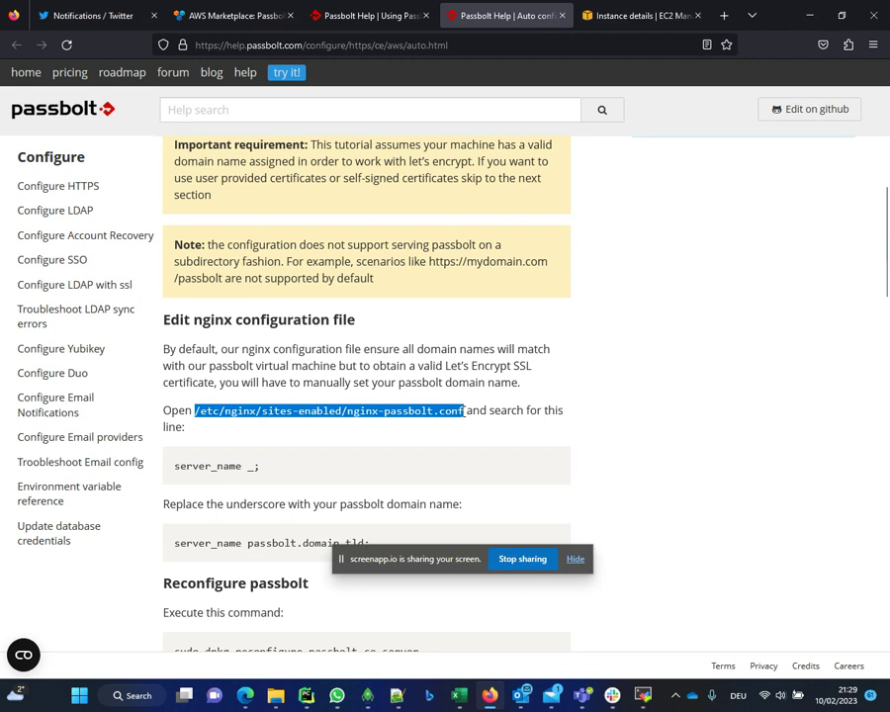
pyautogui.rightClick(401, 413)
pyautogui.click(445, 432)
pyautogui.click(643, 695)
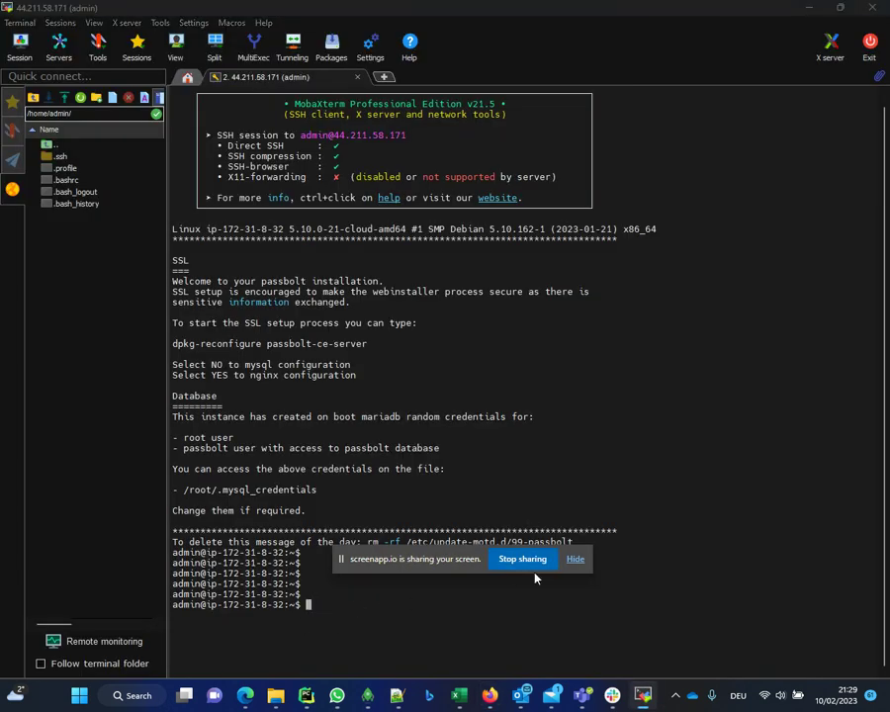
# Open /etc/nginx/sites-enabled/nginx-passbolt.conf in nano with sudo, pasting the copied path
pyautogui.moveTo(441, 564); pyautogui.dragTo(733, 174)
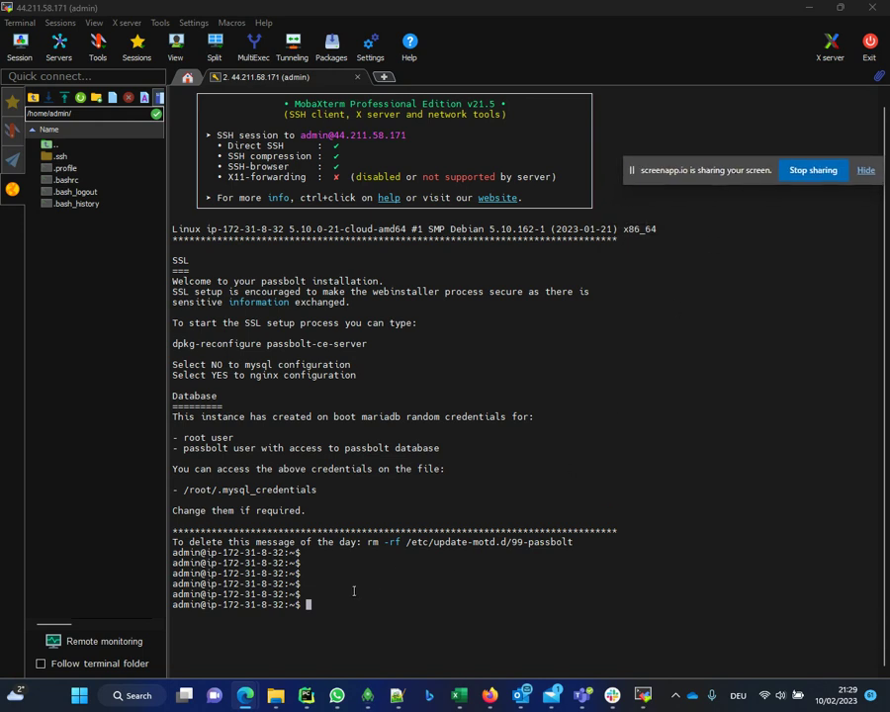
pyautogui.write('sudo ')
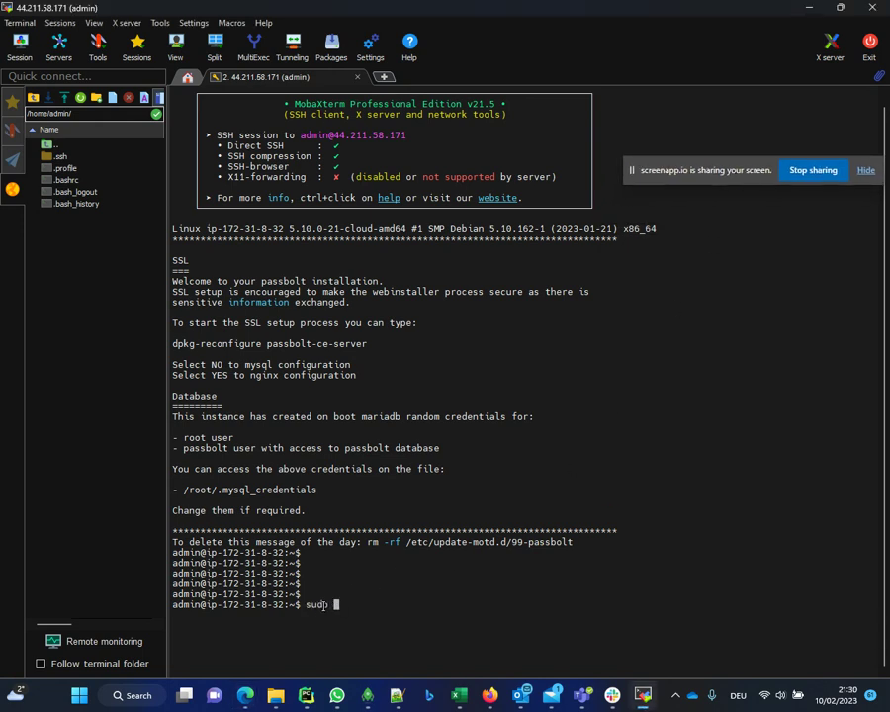
pyautogui.write('nano')
pyautogui.rightClick(363, 603)
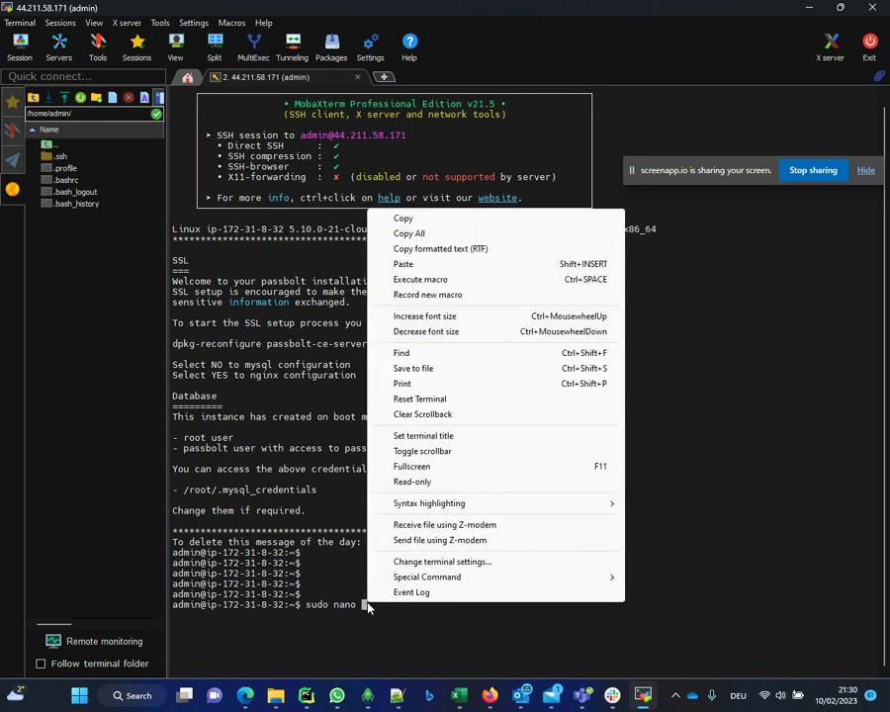
pyautogui.click(439, 264)
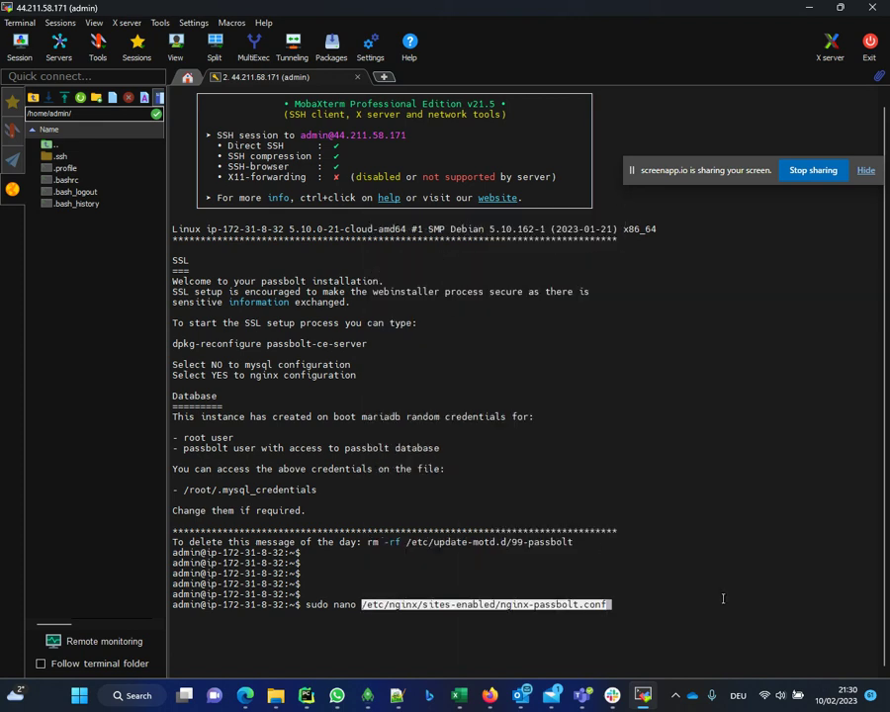
pyautogui.press('Return')
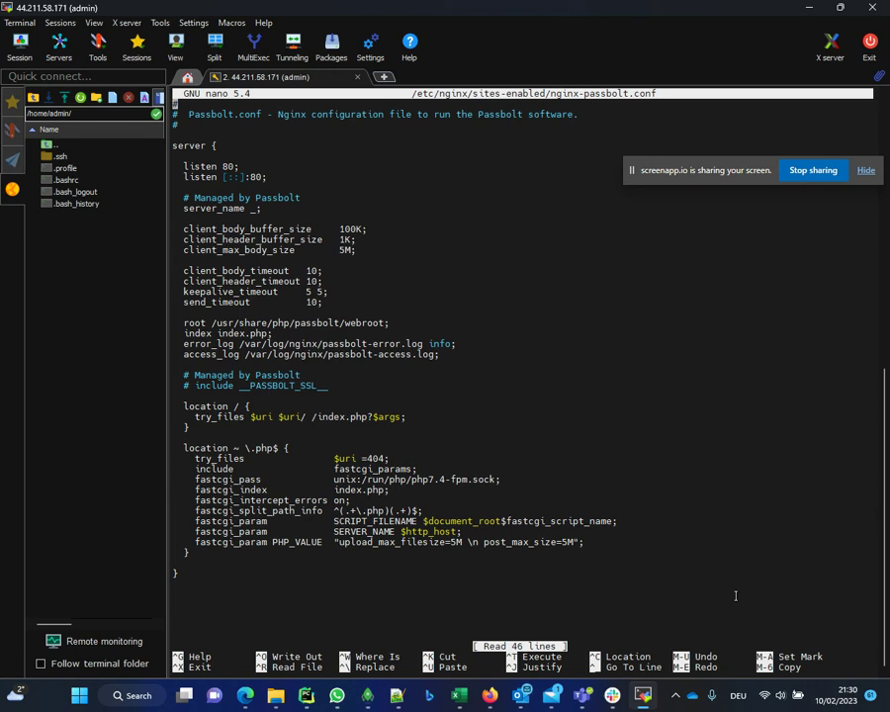
# Replace the '_' server_name value with passbolt.shahvat.art
pyautogui.press('Down')
pyautogui.press('Down')
pyautogui.press('Down')
pyautogui.press('Down')
pyautogui.press('Down')
pyautogui.press('Down')
pyautogui.press('Down')
pyautogui.press('Down')
pyautogui.press('Down')
pyautogui.press('Down')
pyautogui.press('Down')
pyautogui.press('Down')
pyautogui.press('Right')
pyautogui.press('Right')
pyautogui.press('Right')
pyautogui.press('Up')
pyautogui.press('Up')
pyautogui.press('Up')
pyautogui.press('Down')
pyautogui.press('Right')
pyautogui.press('Right')
pyautogui.press('Right')
pyautogui.press('Right')
pyautogui.press('Right')
pyautogui.press('Right')
pyautogui.press('Right')
pyautogui.press('Right')
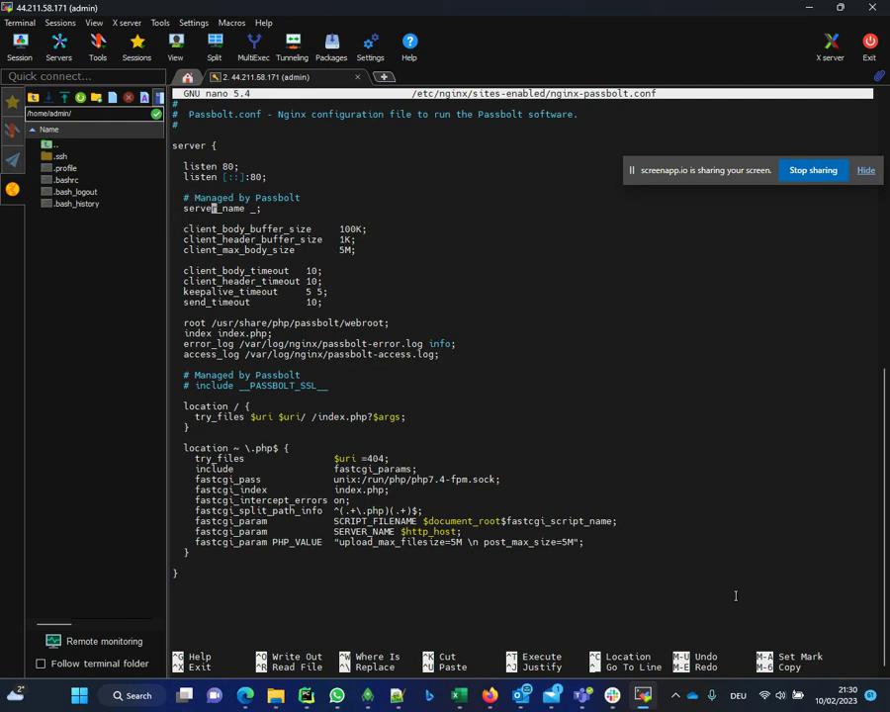
pyautogui.press('Right')
pyautogui.press('Right')
pyautogui.press('Right')
pyautogui.press('Right')
pyautogui.press('BackSpace')
pyautogui.write('pass')
pyautogui.write('bolt.')
pyautogui.write('shah')
pyautogui.write('vat.com')
pyautogui.press('BackSpace')
pyautogui.press('BackSpace')
pyautogui.press('BackSpace')
pyautogui.write('art')
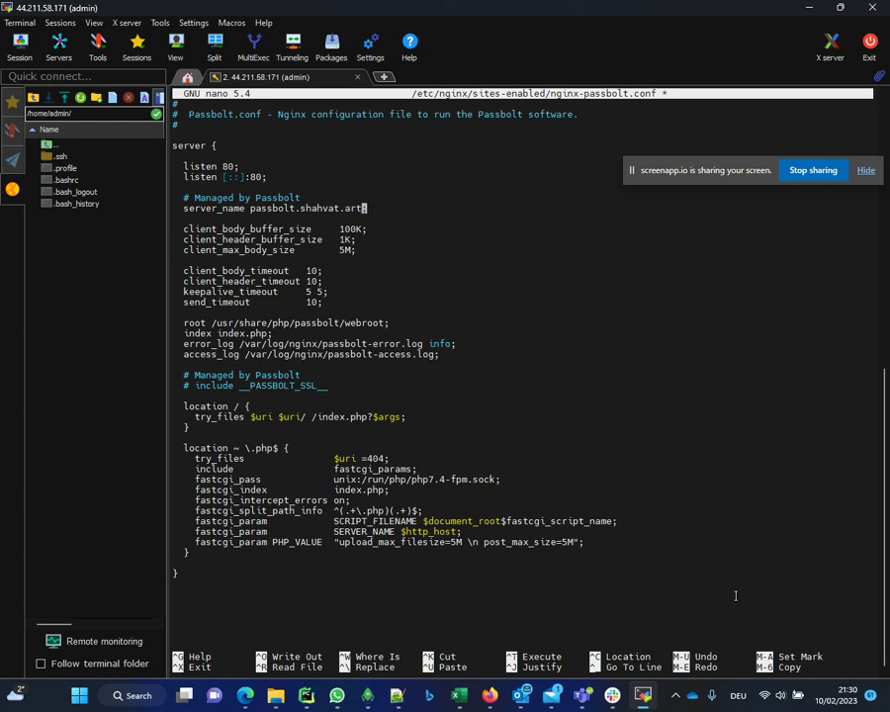
# Save the modified nginx-passbolt.conf and exit nano
pyautogui.hotkey('ctrl', 'x')
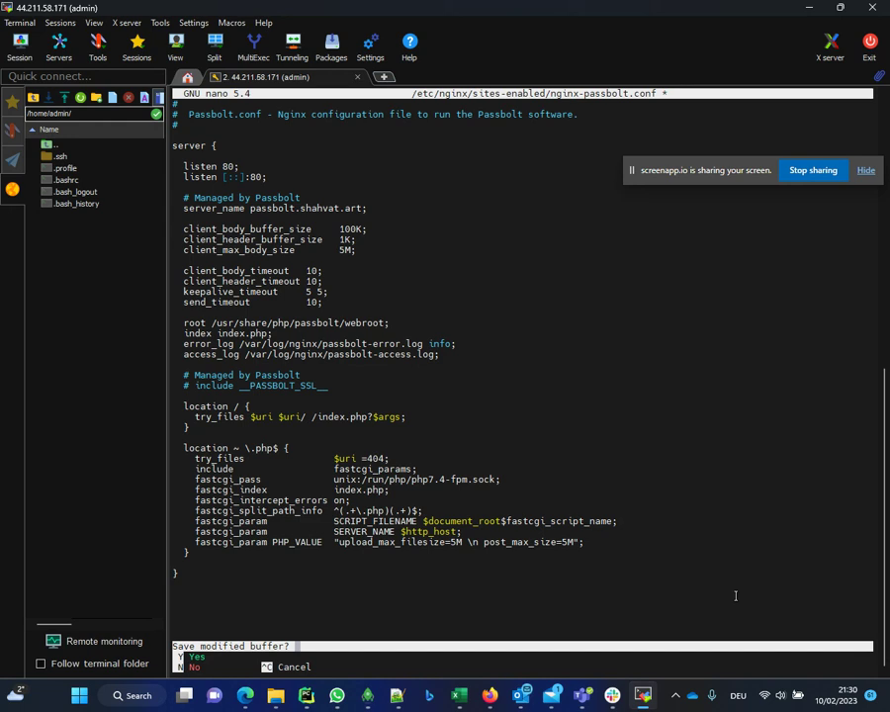
pyautogui.press('y')
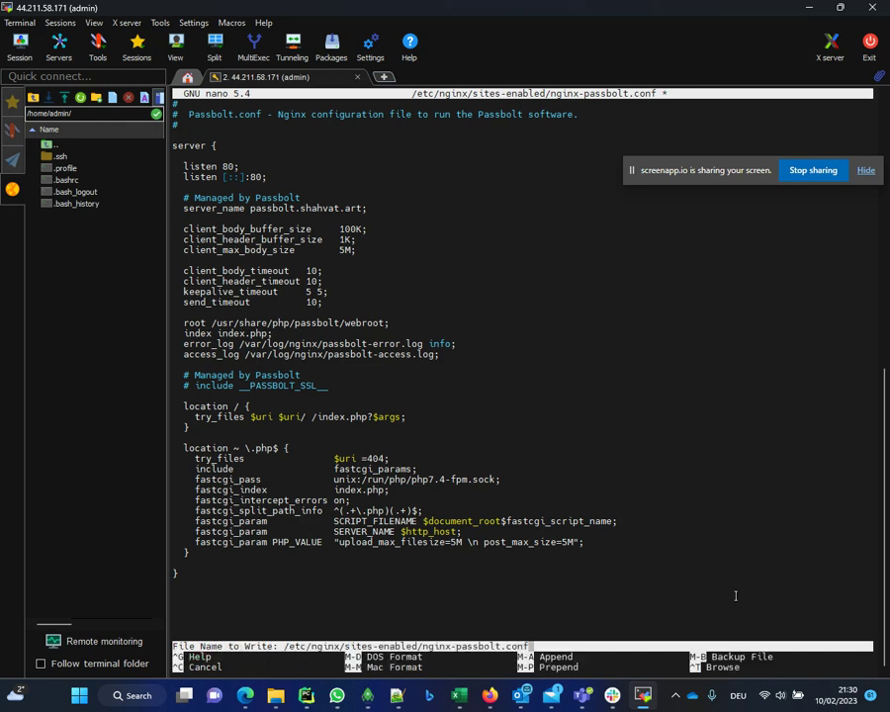
pyautogui.press('Return')
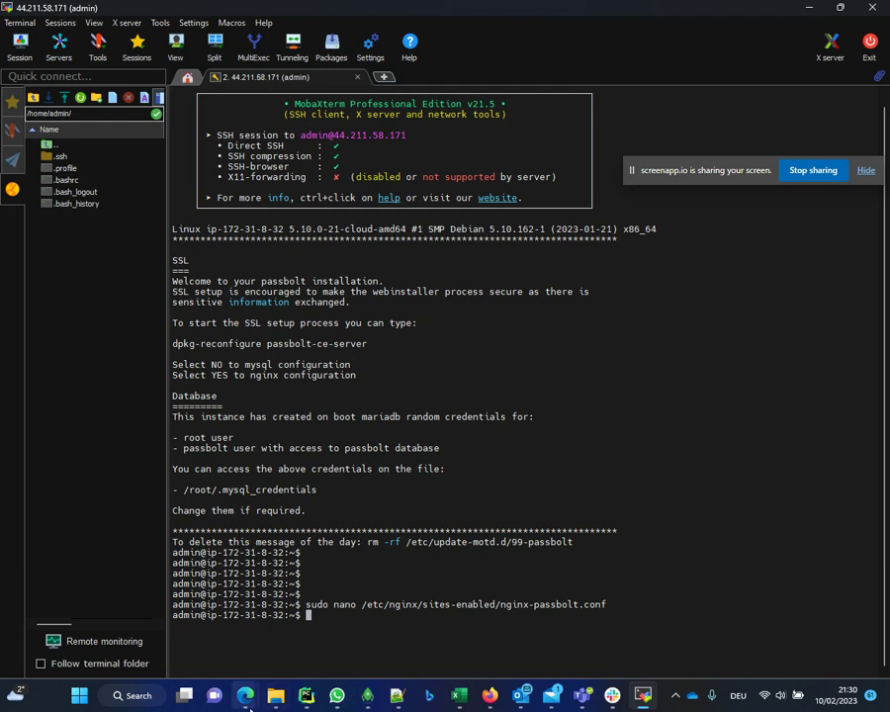
# Scroll the help page to 'Reconfigure passbolt' and copy the sudo dpkg-reconfigure passbolt-ce-server command
pyautogui.moveTo(248, 702)
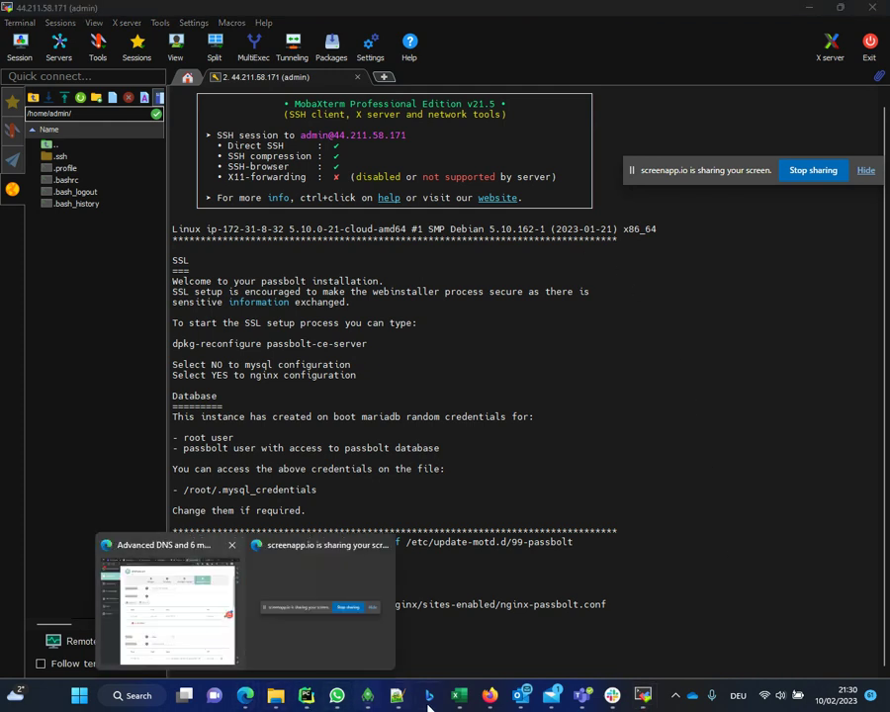
pyautogui.click(491, 697)
pyautogui.scroll(-4, 491, 391)
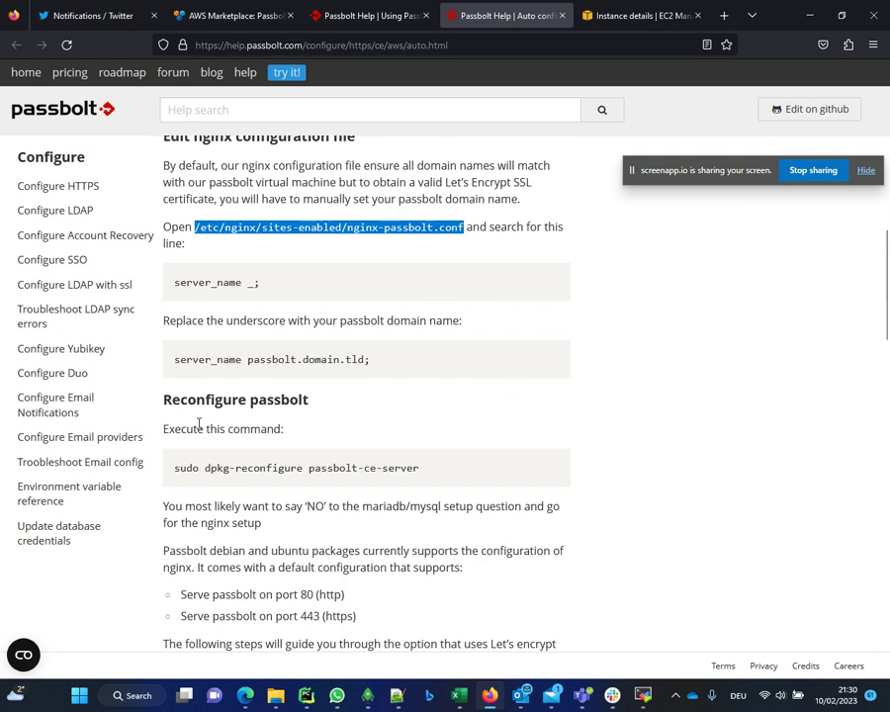
pyautogui.scroll(-2, 320, 425)
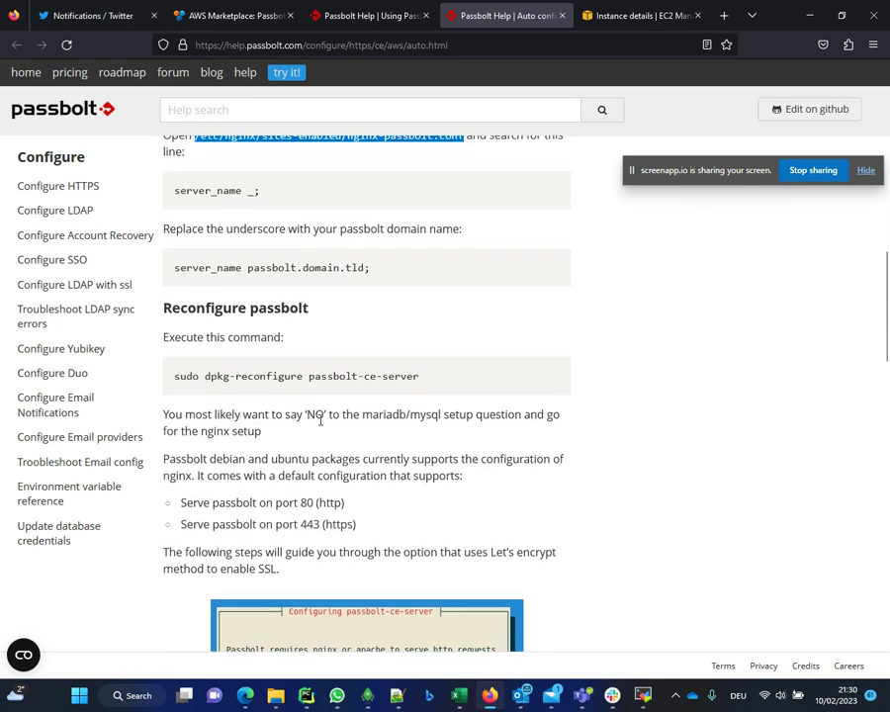
pyautogui.scroll(-2, 314, 406)
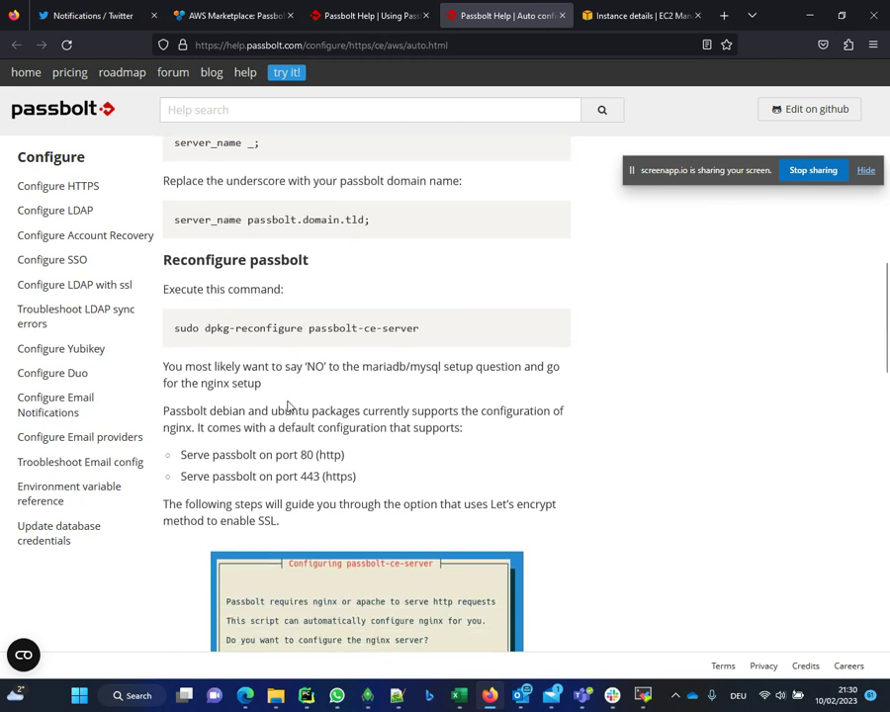
pyautogui.moveTo(422, 285); pyautogui.dragTo(176, 286)
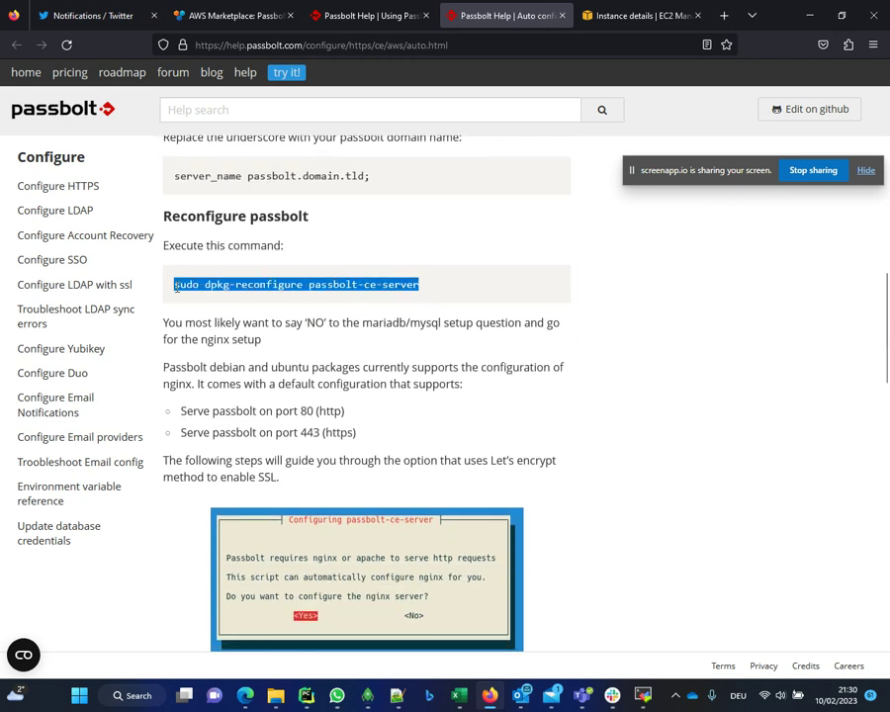
pyautogui.rightClick(351, 284)
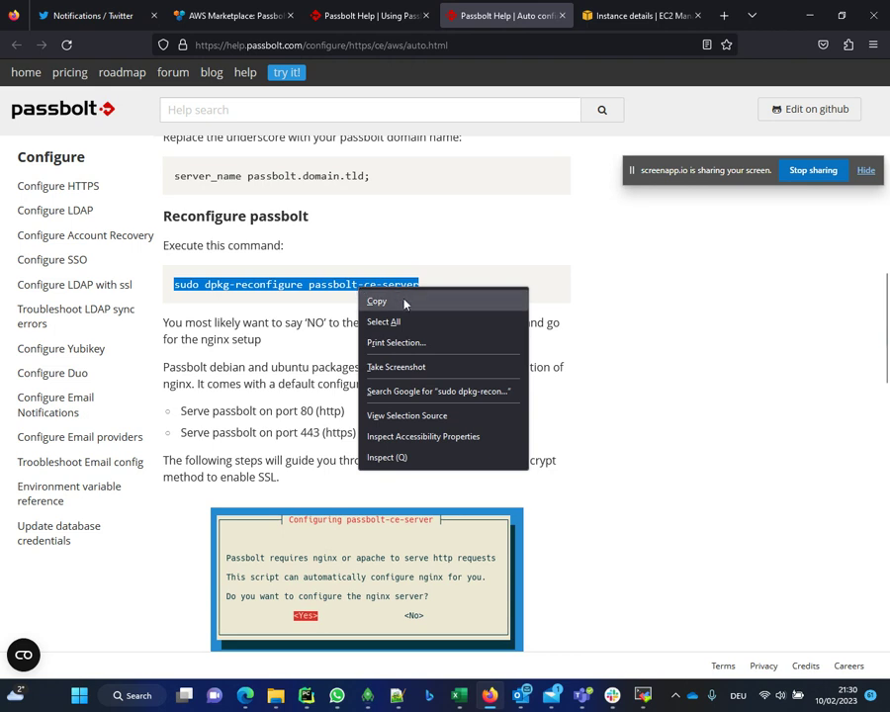
pyautogui.click(400, 302)
pyautogui.click(246, 696)
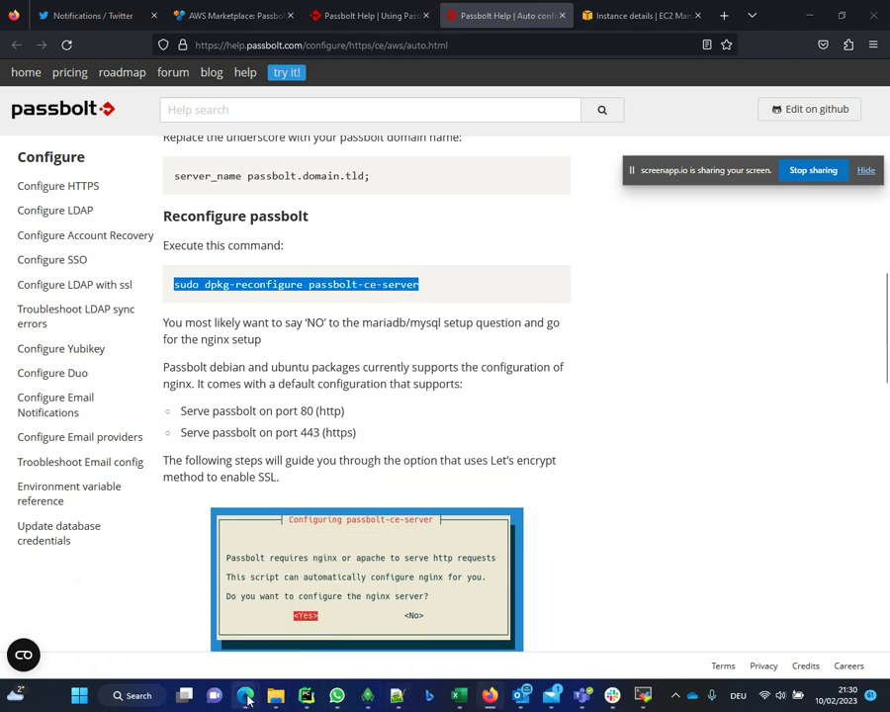
# Paste and run sudo dpkg-reconfigure passbolt-ce-server in the SSH terminal
pyautogui.click(643, 695)
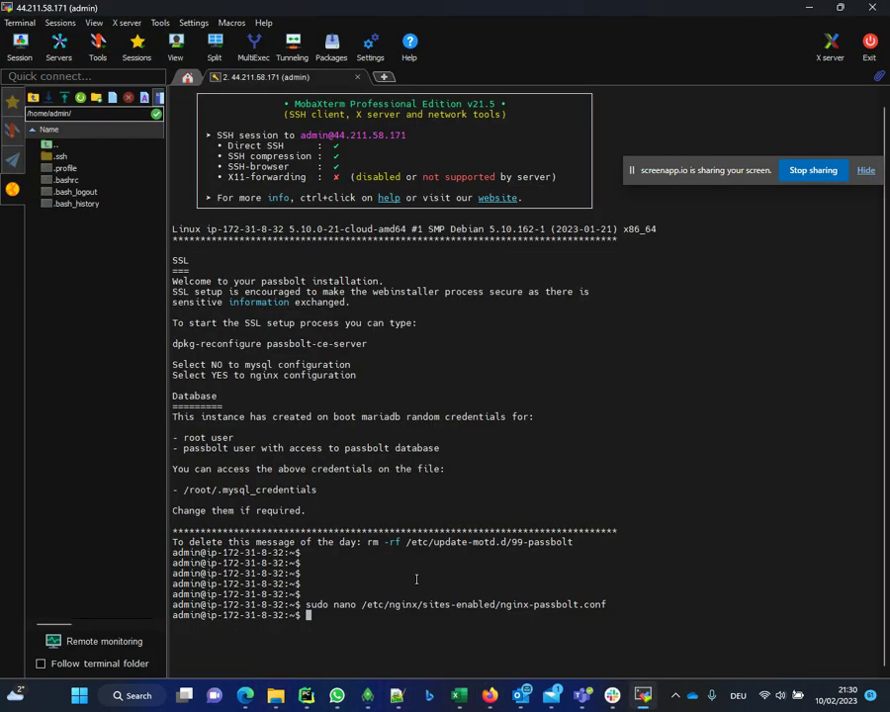
pyautogui.rightClick(307, 615)
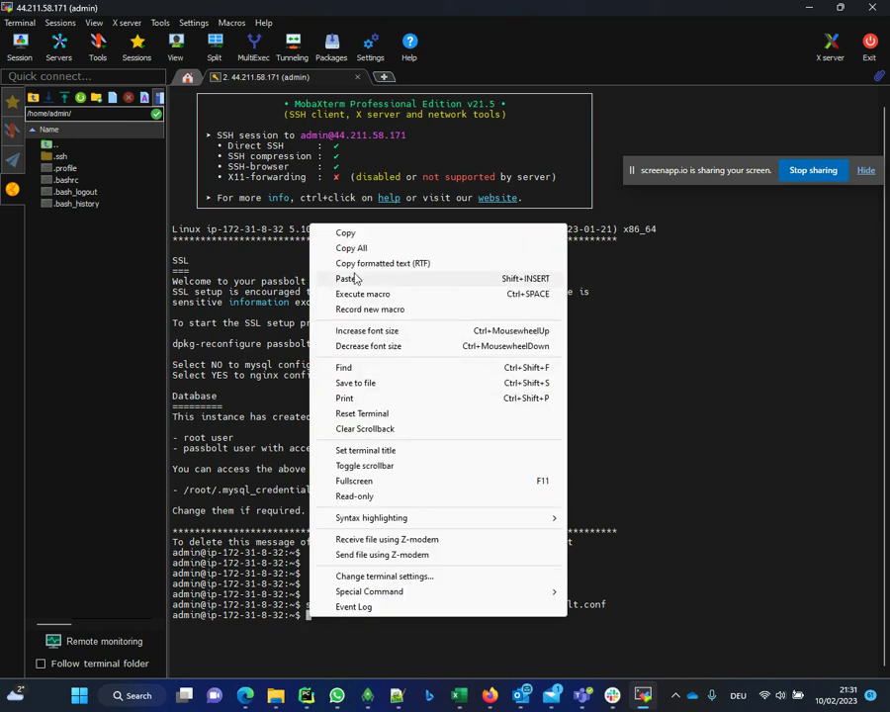
pyautogui.click(346, 276)
pyautogui.press('Return')
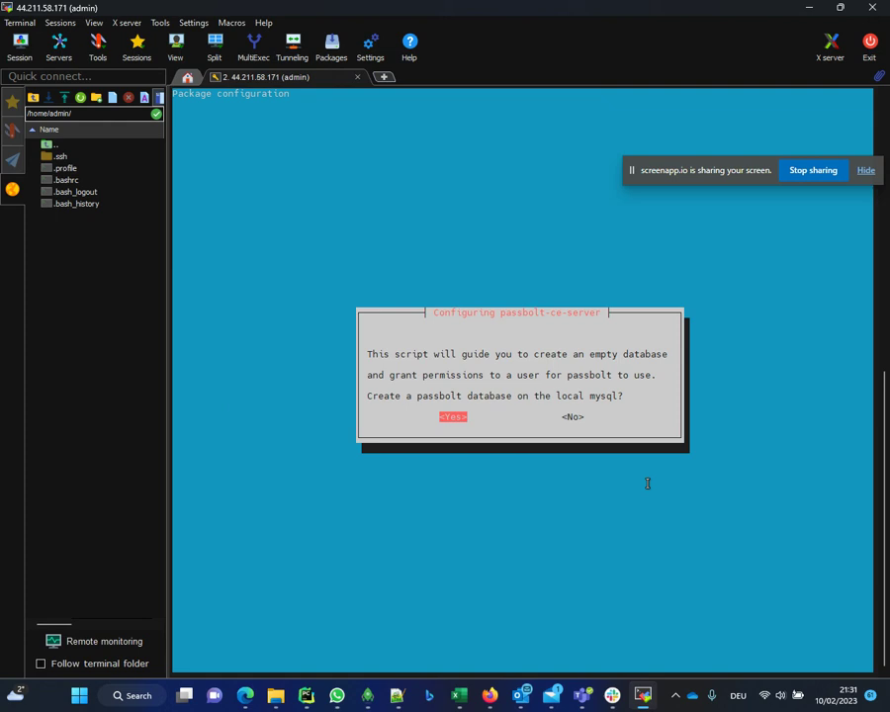
# Skip the database, configure nginx with auto Let's Encrypt SSL for passbolt.shahvat.art and the account's email
pyautogui.press('Right')
pyautogui.press('Return')
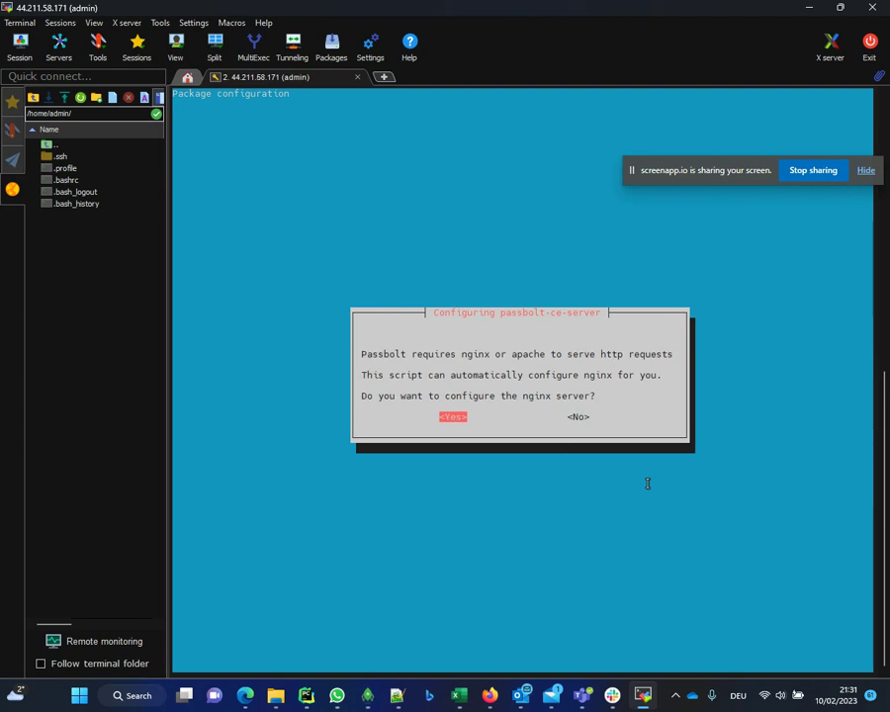
pyautogui.press('Return')
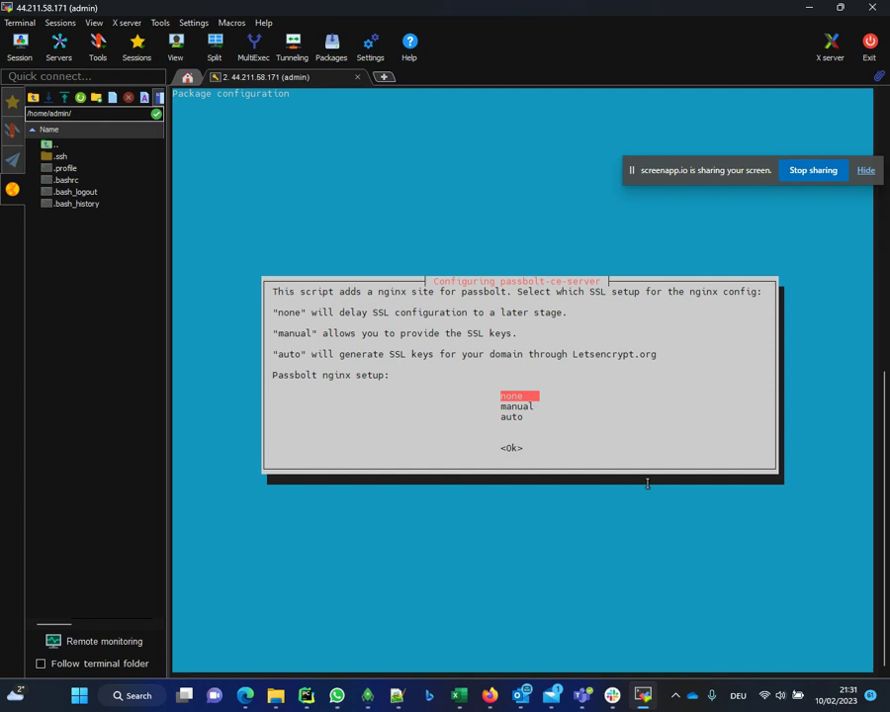
pyautogui.press('Down')
pyautogui.press('Down')
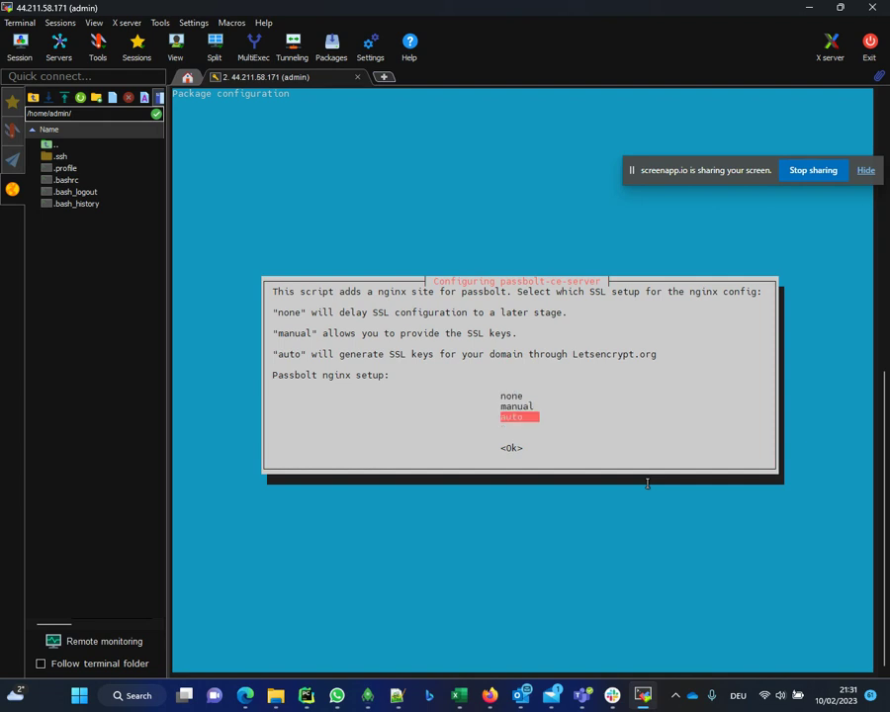
pyautogui.press('Return')
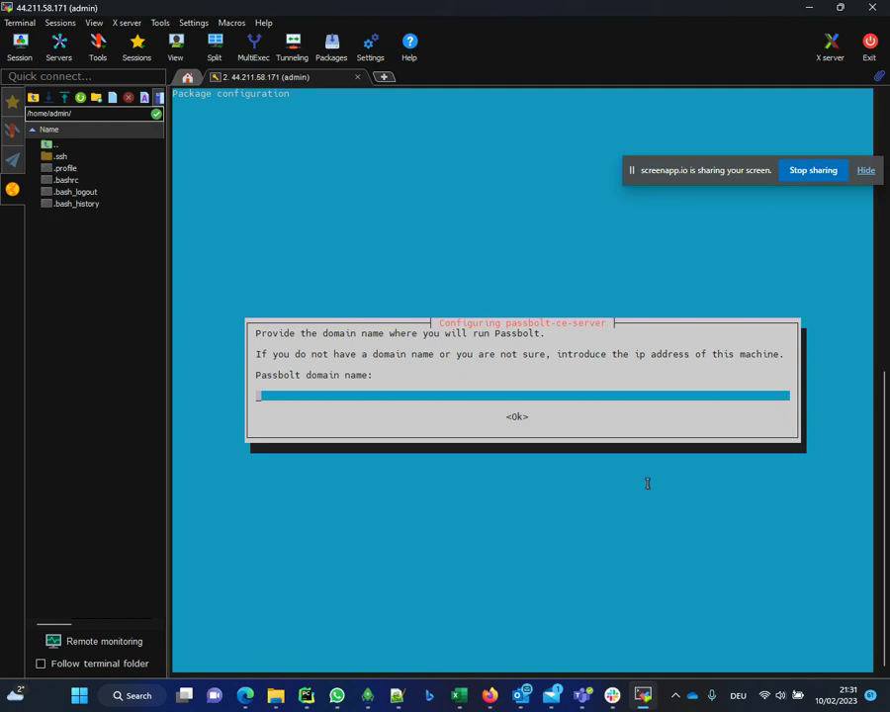
pyautogui.write('passbolt.shahvat')
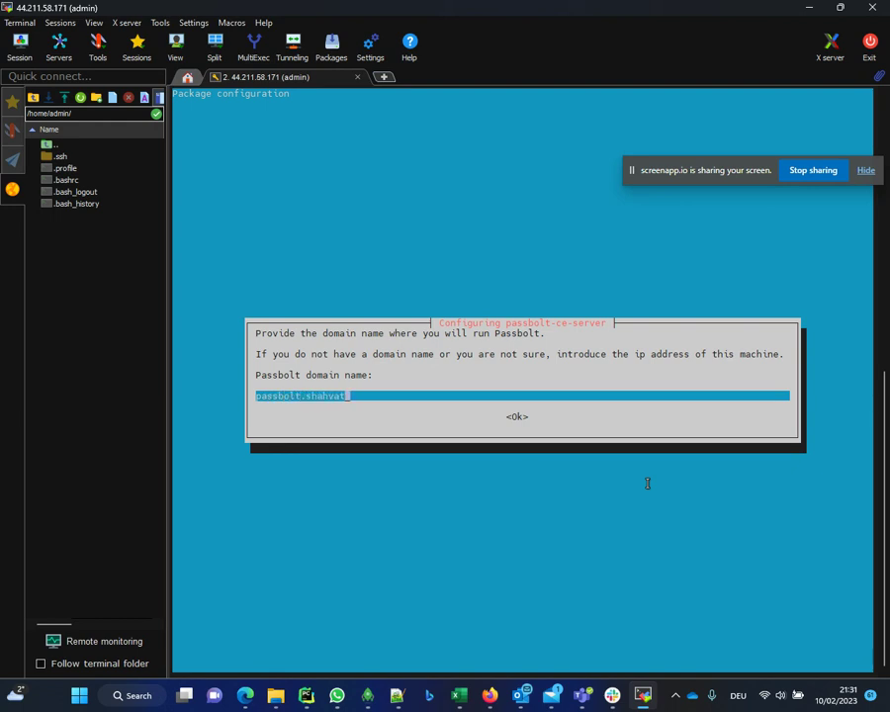
pyautogui.write('.art')
pyautogui.press('Return')
pyautogui.press('BackSpace')
pyautogui.press('BackSpace')
pyautogui.press('BackSpace')
pyautogui.press('BackSpace')
pyautogui.press('BackSpace')
pyautogui.press('BackSpace')
pyautogui.press('BackSpace')
pyautogui.press('BackSpace')
pyautogui.press('BackSpace')
pyautogui.press('BackSpace')
pyautogui.press('BackSpace')
pyautogui.press('BackSpace')
pyautogui.press('BackSpace')
pyautogui.press('BackSpace')
pyautogui.press('BackSpace')
pyautogui.press('BackSpace')
pyautogui.press('BackSpace')
pyautogui.press('BackSpace')
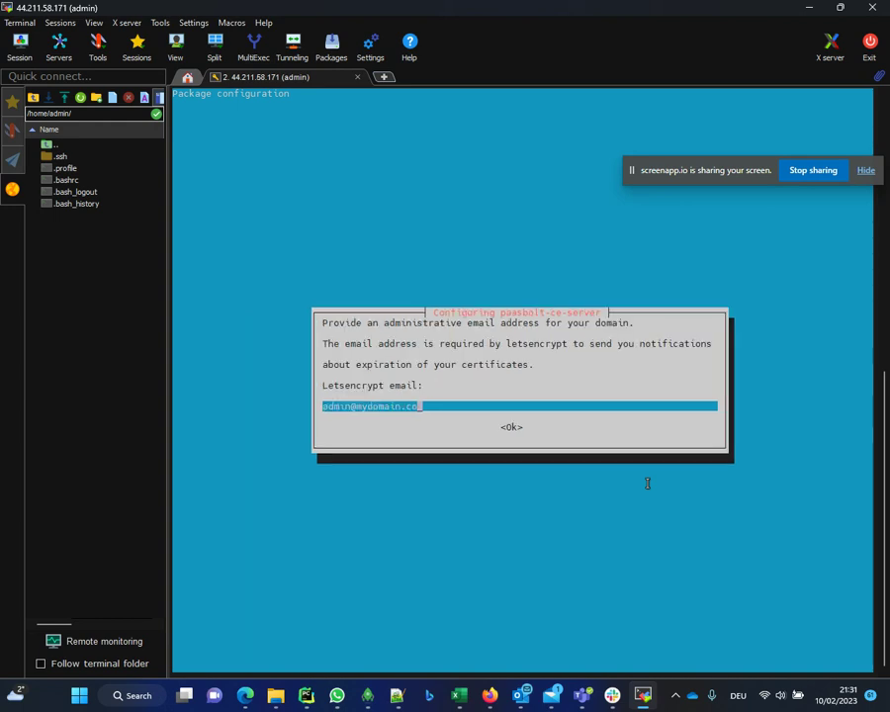
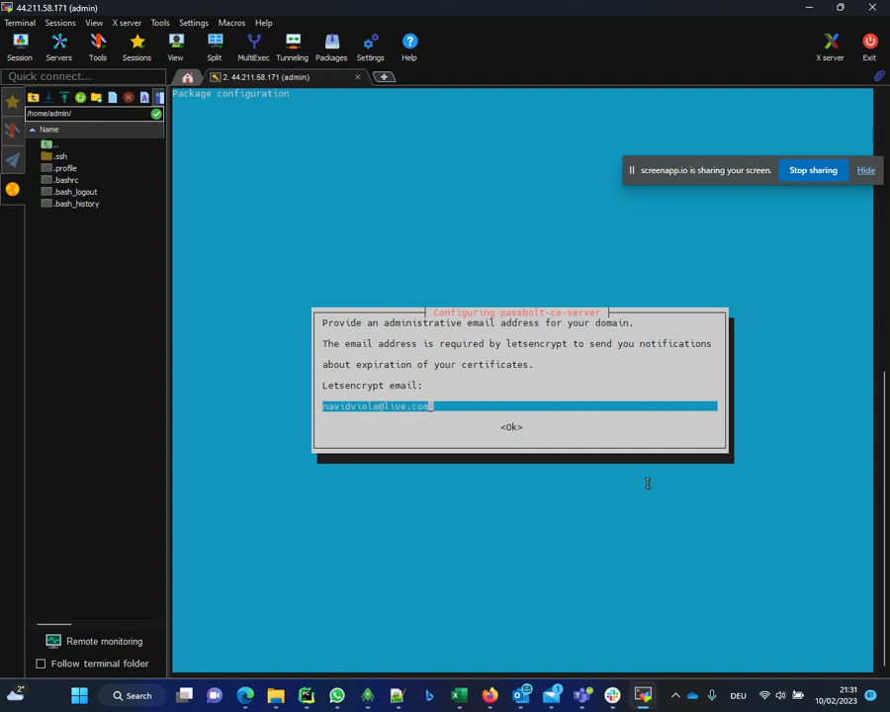
pyautogui.press('Return')
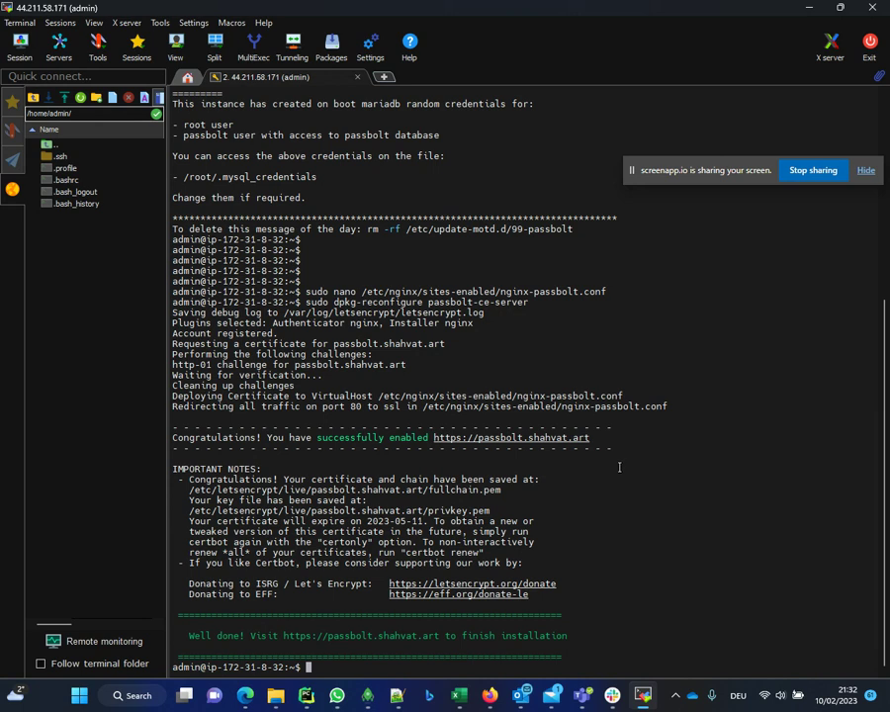
pyautogui.moveTo(874, 437); pyautogui.dragTo(444, 437)
pyautogui.rightClick(465, 441)
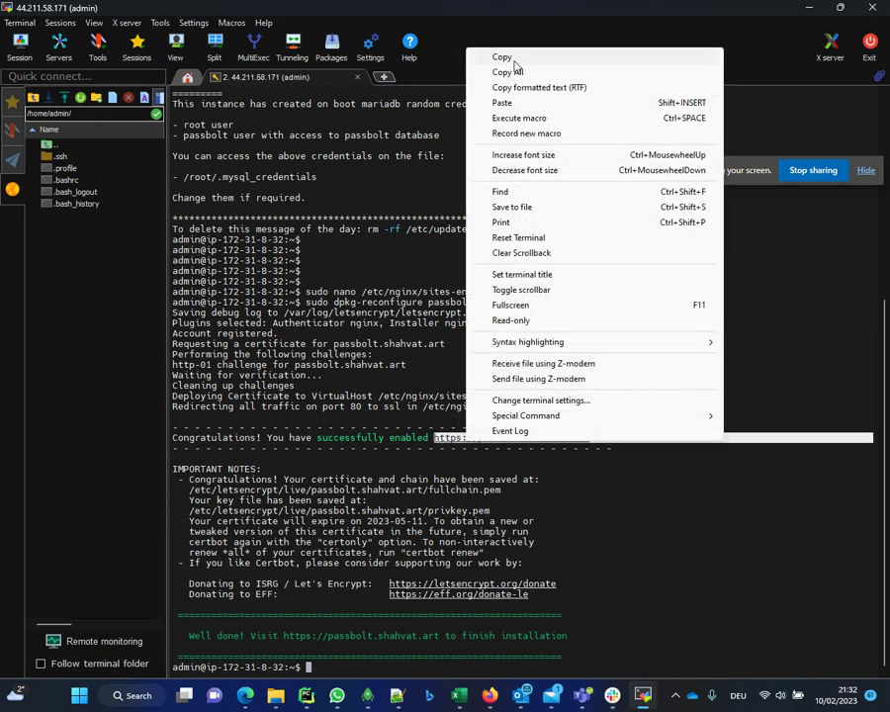
pyautogui.click(499, 57)
pyautogui.moveTo(253, 699)
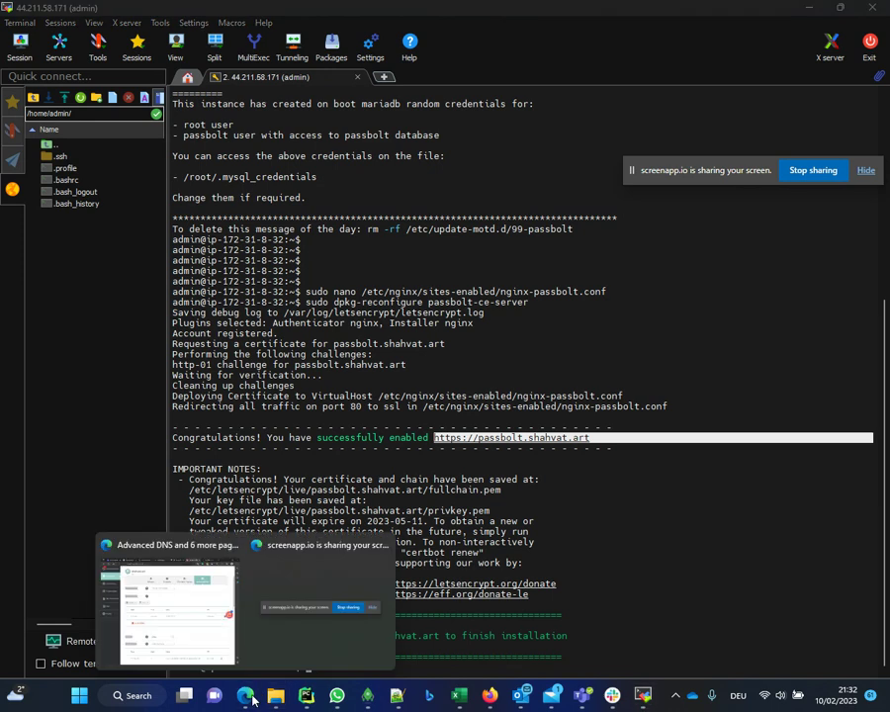
pyautogui.click(522, 695)
pyautogui.click(493, 699)
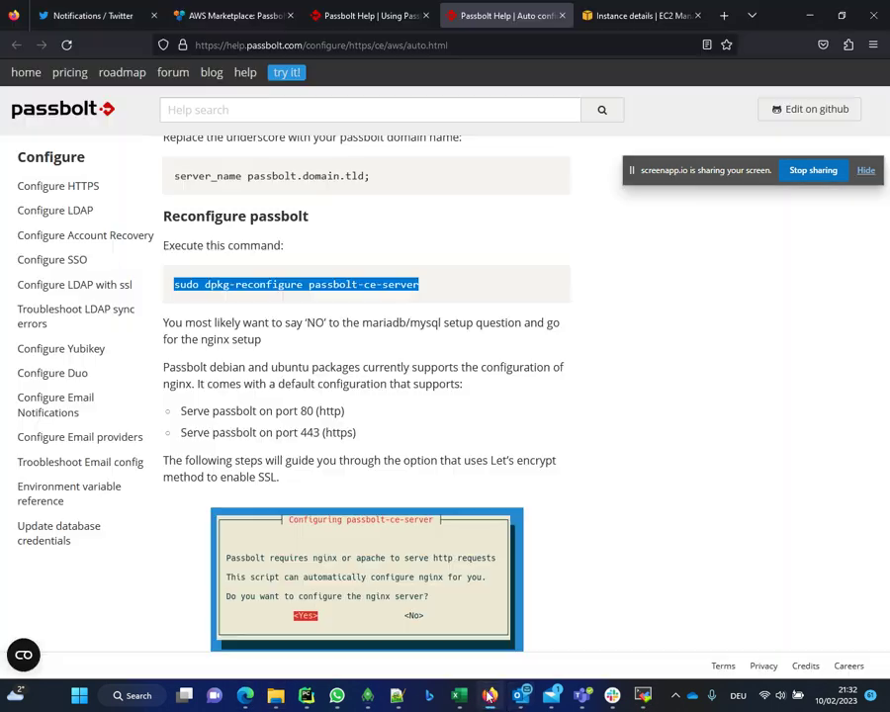
pyautogui.click(724, 15)
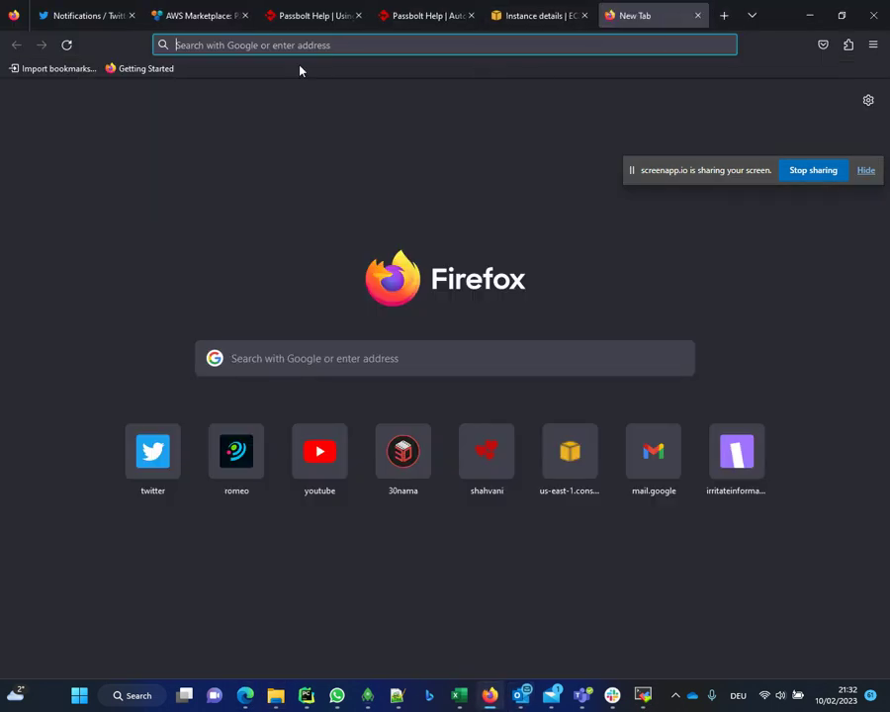
pyautogui.hotkey('ctrl', 'v')
pyautogui.press('Return')
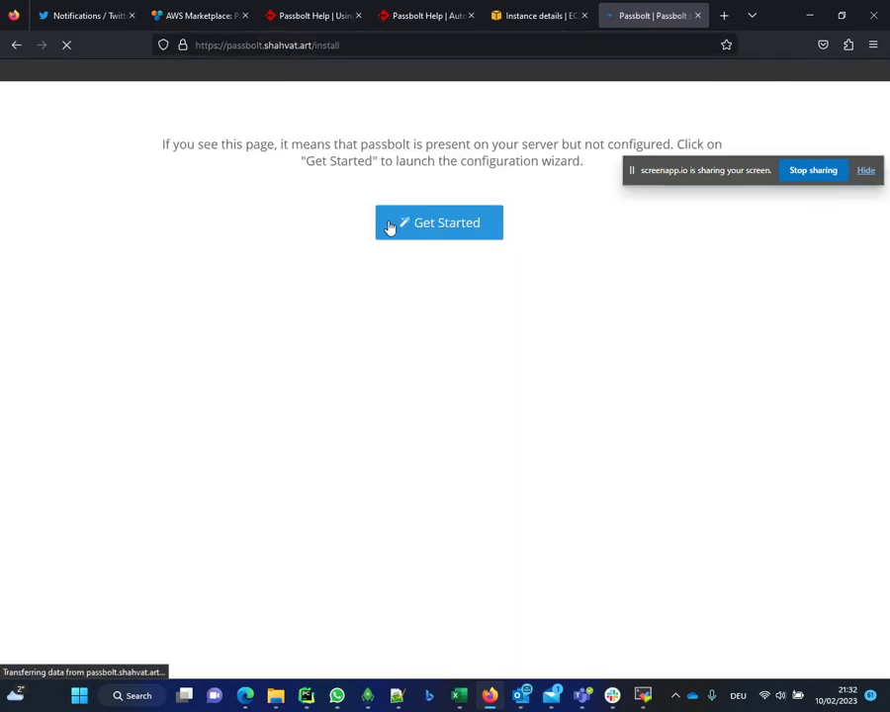
pyautogui.moveTo(711, 170); pyautogui.dragTo(669, 656)
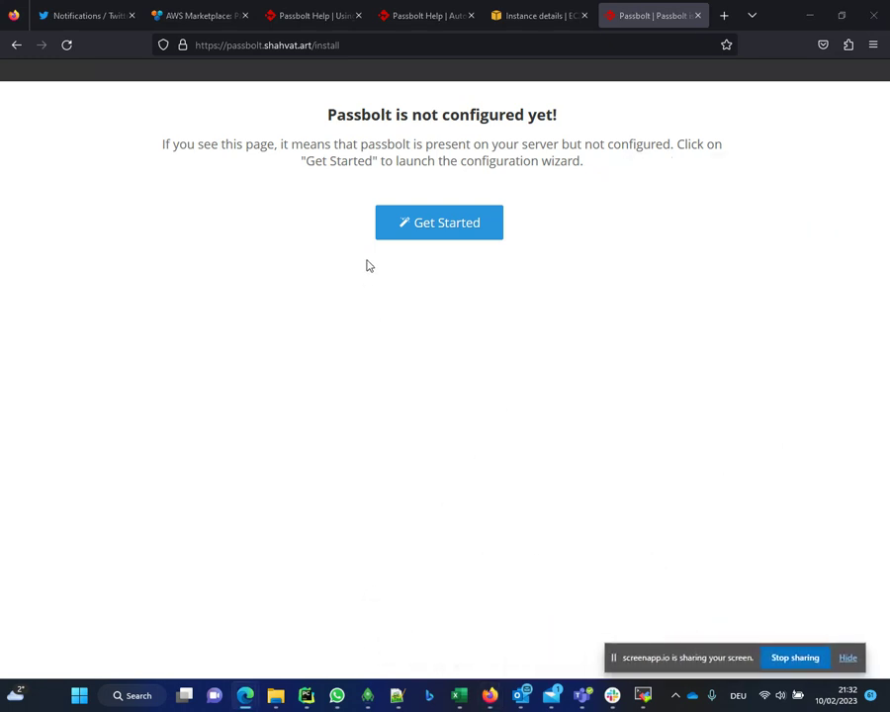
pyautogui.click(443, 234)
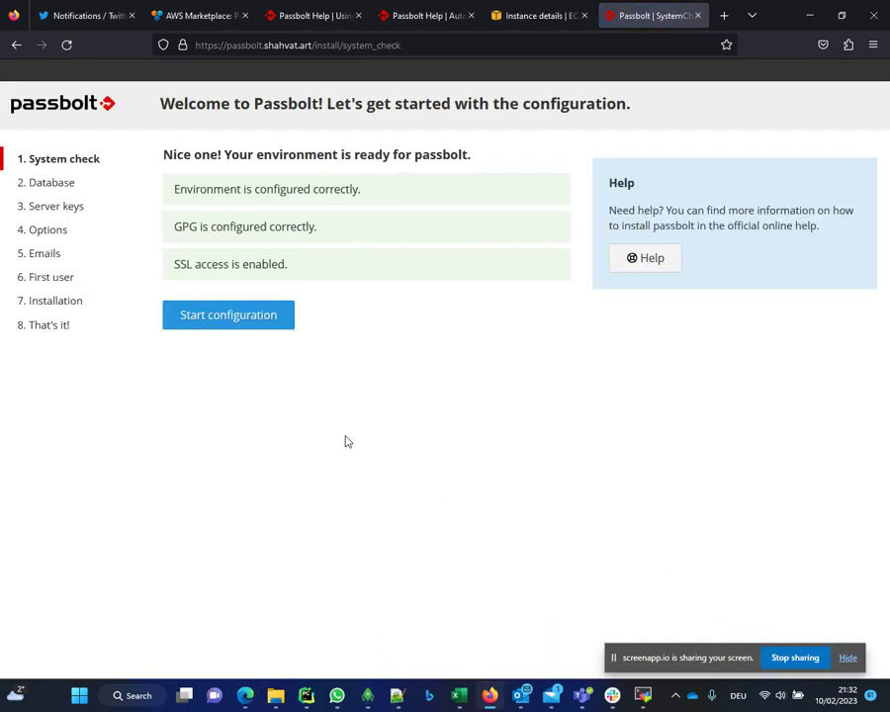
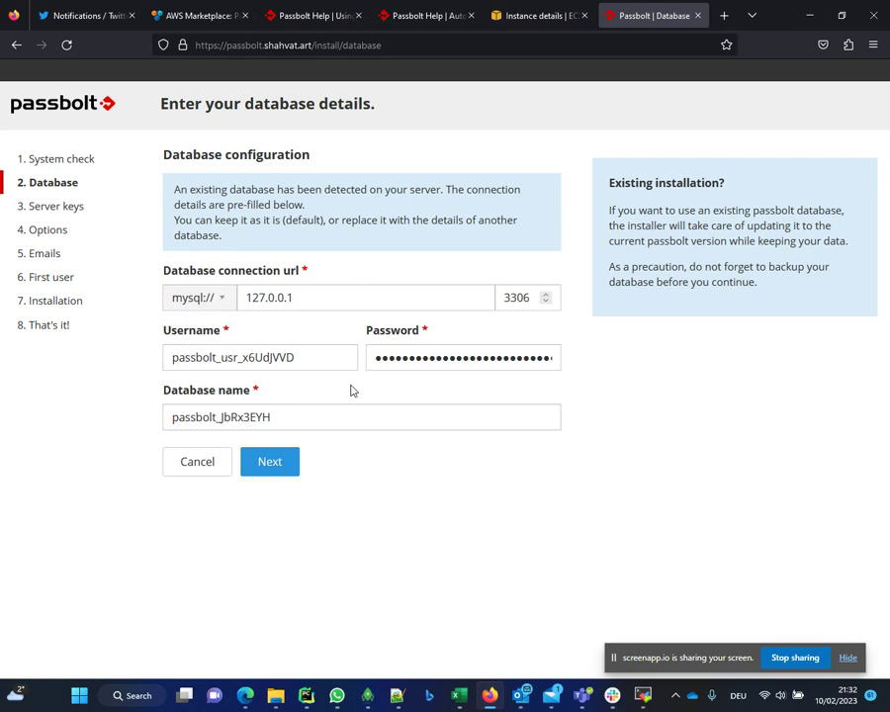
# Keep the database details and generate the server key named PassBolt with the admin e-mail
pyautogui.click(280, 469)
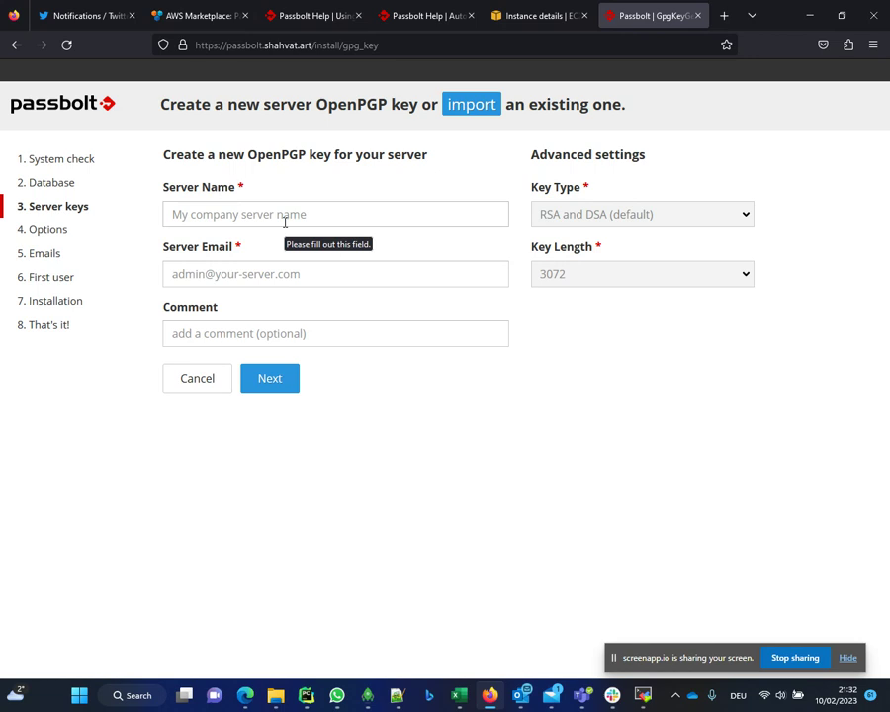
pyautogui.click(292, 213)
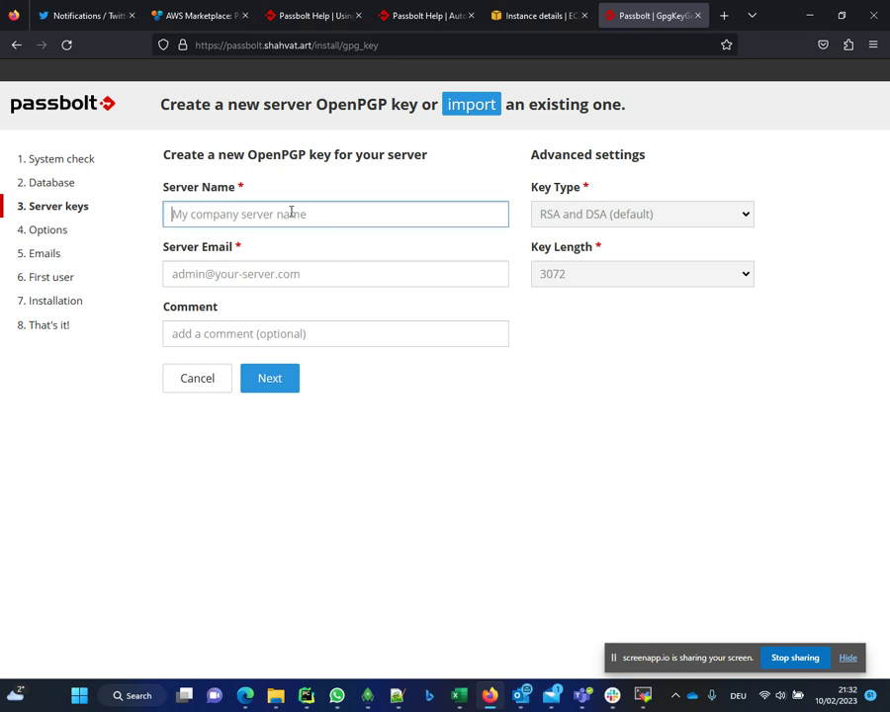
pyautogui.write('Pass')
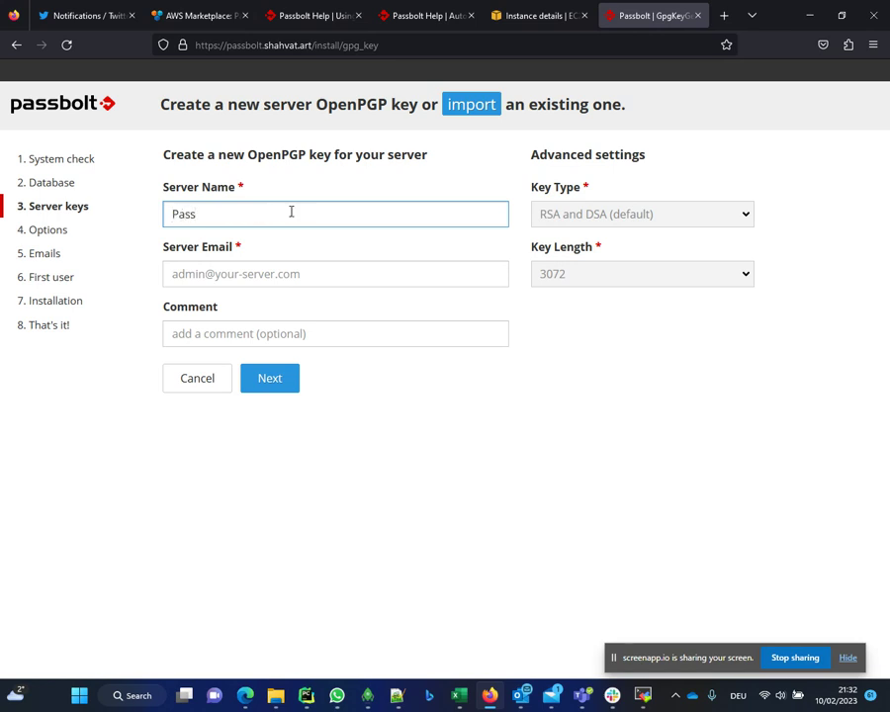
pyautogui.write('Bolt')
pyautogui.press('Tab')
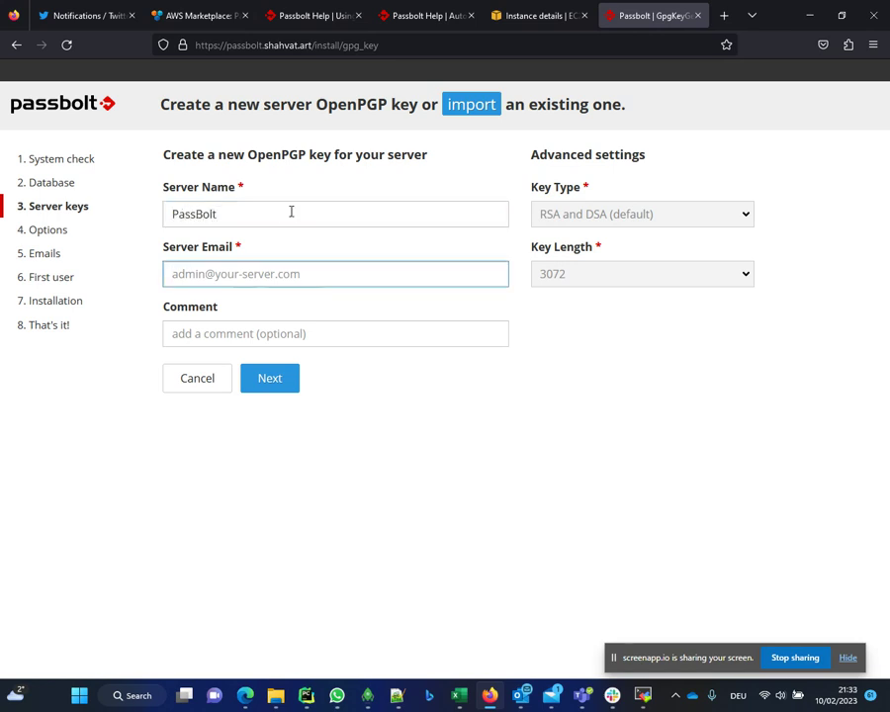
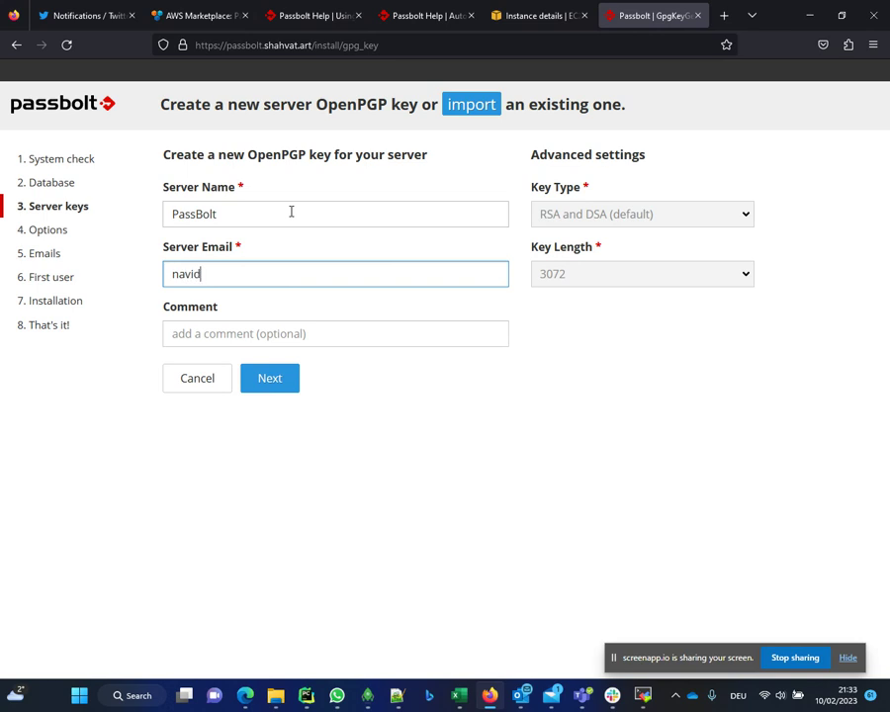
pyautogui.click(299, 328)
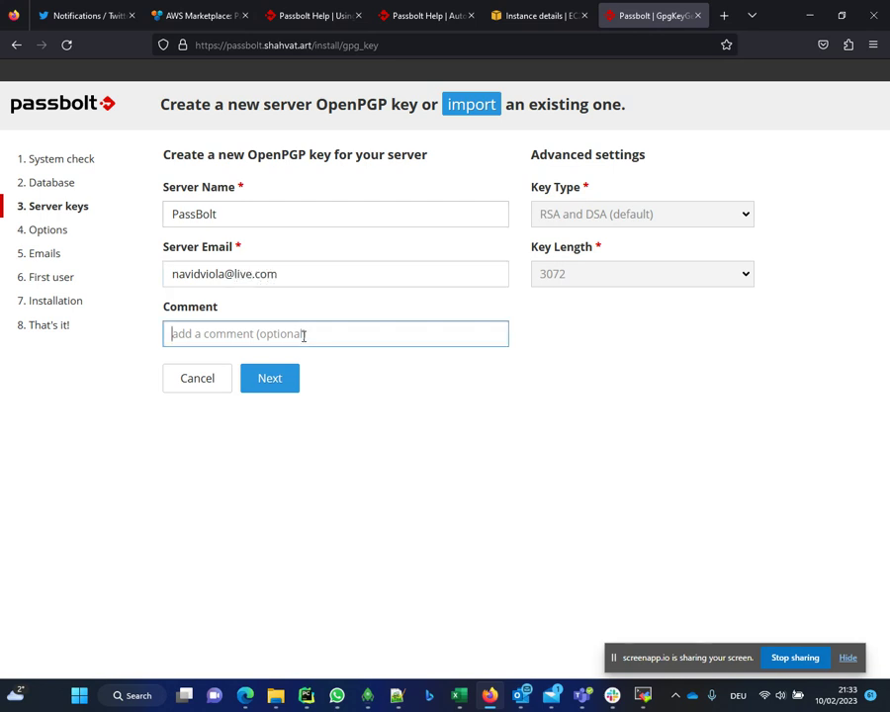
pyautogui.click(280, 385)
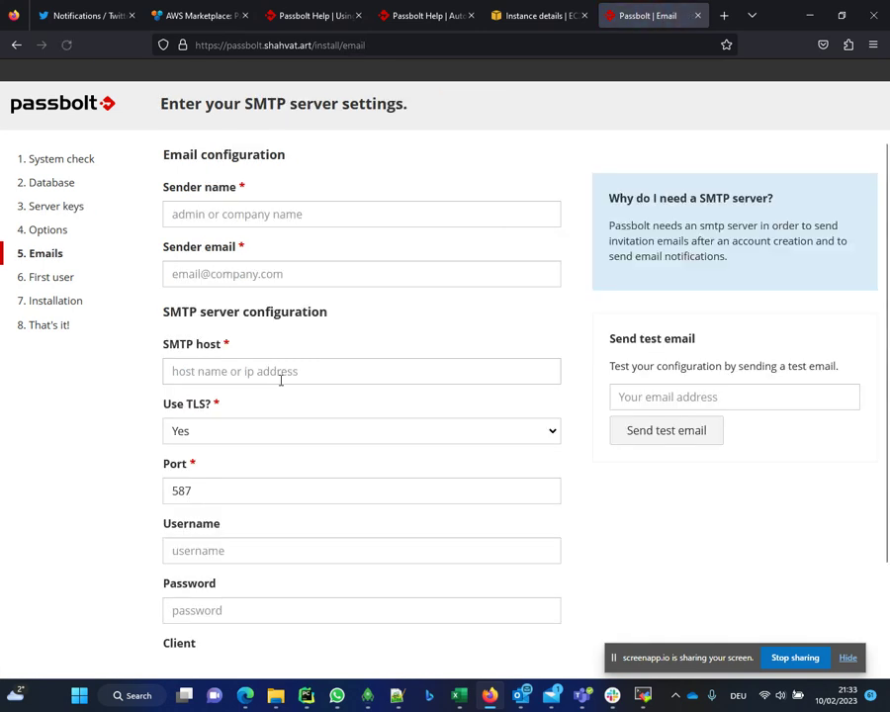
# Fill in the sender name and sender e-mail on the SMTP email step
pyautogui.click(290, 216)
pyautogui.write('Navid')
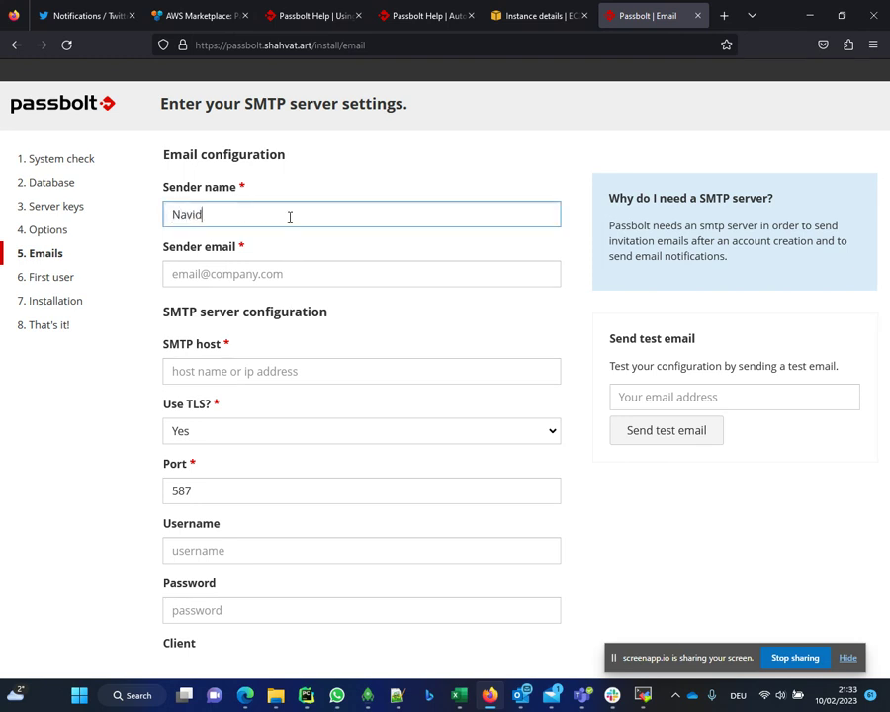
pyautogui.press('Tab')
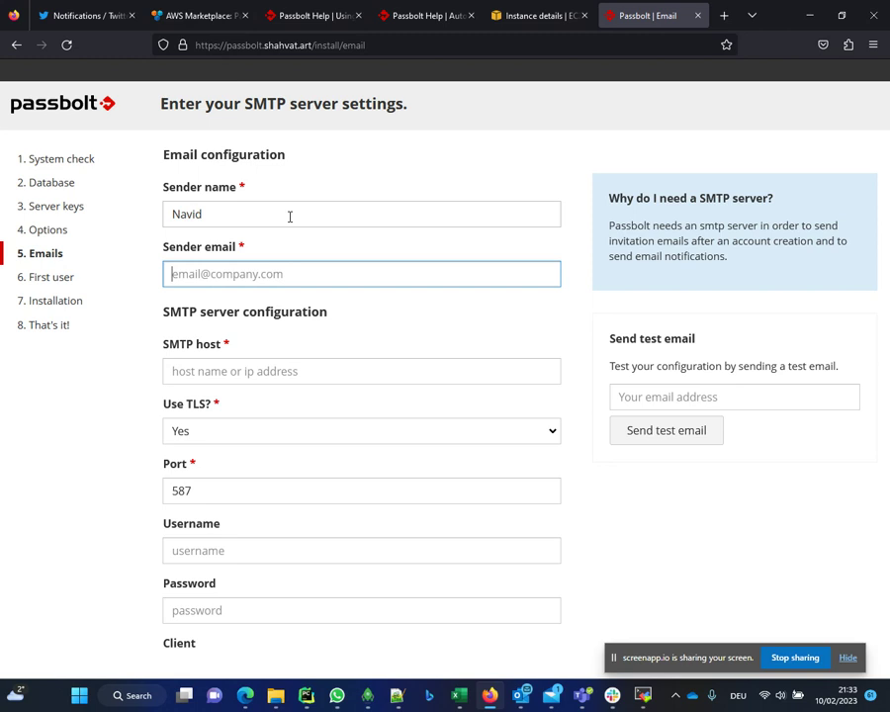
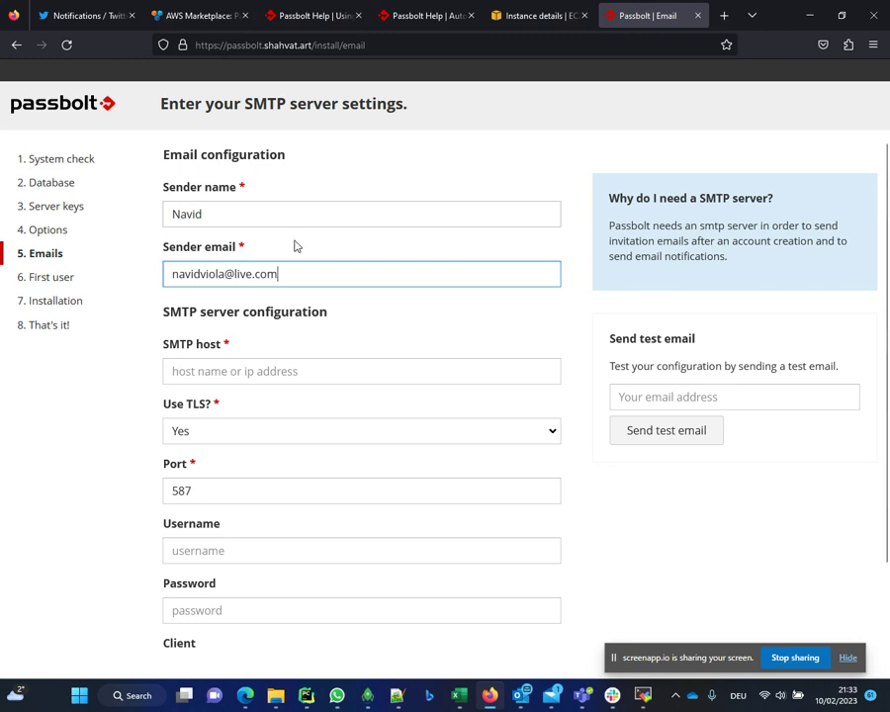
pyautogui.scroll(-2, 484, 338)
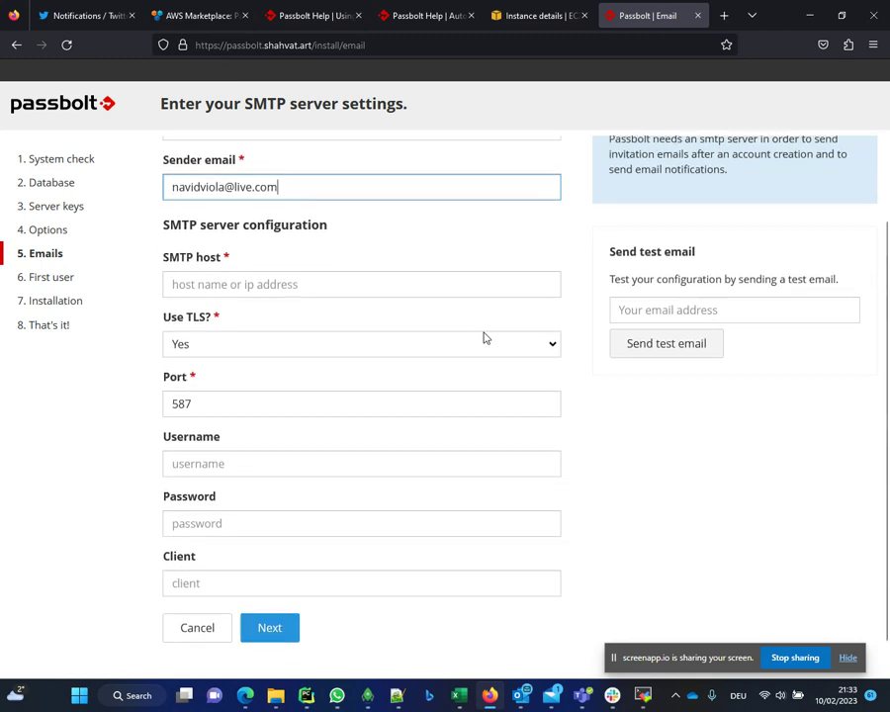
pyautogui.scroll(2, 485, 338)
pyautogui.scroll(-2, 484, 338)
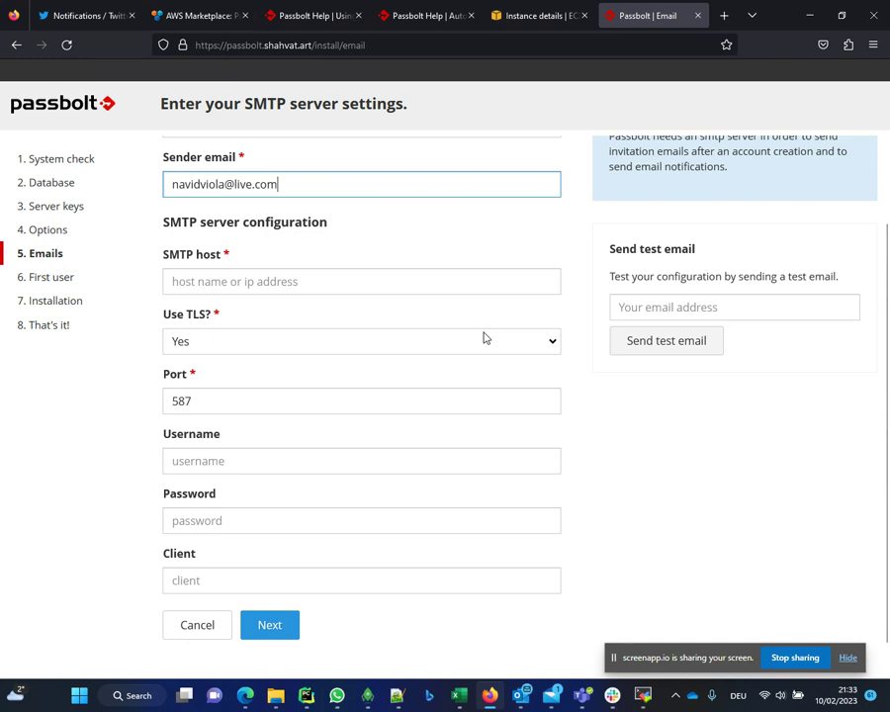
# Try to continue, dismiss the missing SMTP host warning, and switch to the other browser
pyautogui.click(285, 629)
pyautogui.scroll(2, 319, 450)
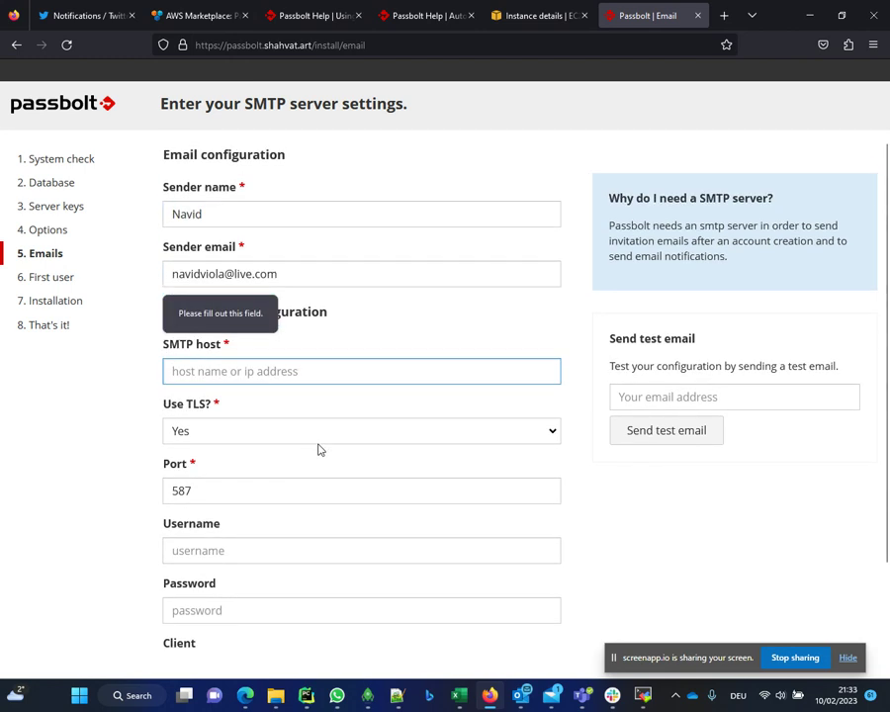
pyautogui.click(414, 306)
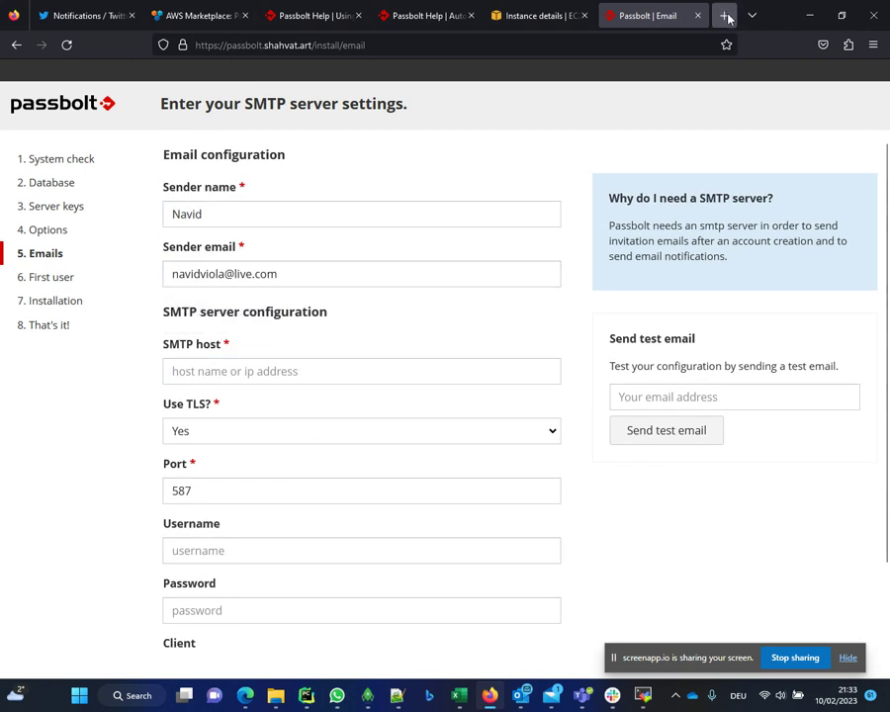
pyautogui.click(247, 699)
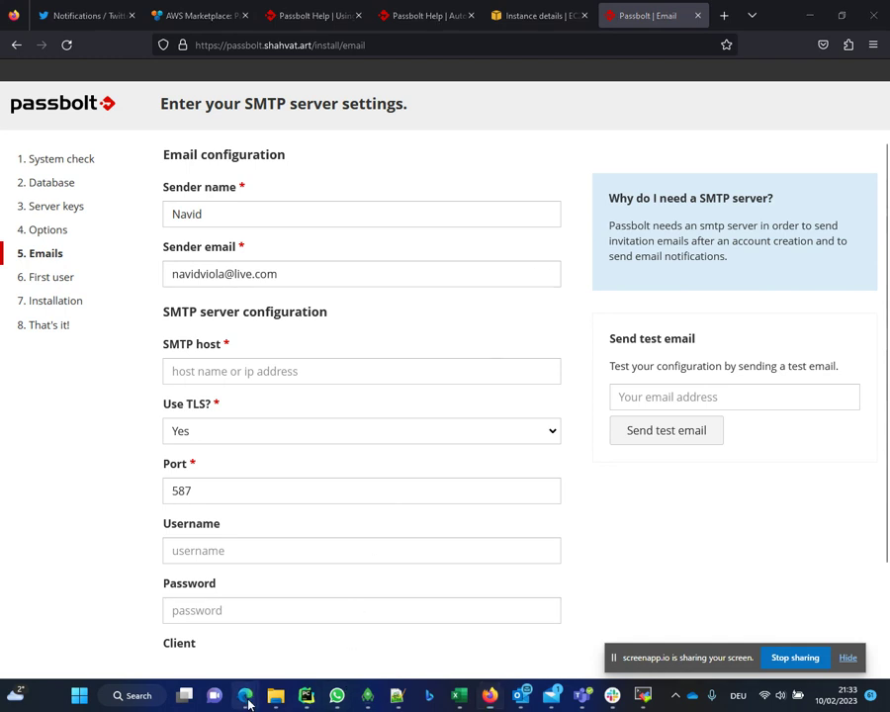
# Open sendgrid.com in a new Edge tab and go to its sign-in page
pyautogui.click(205, 608)
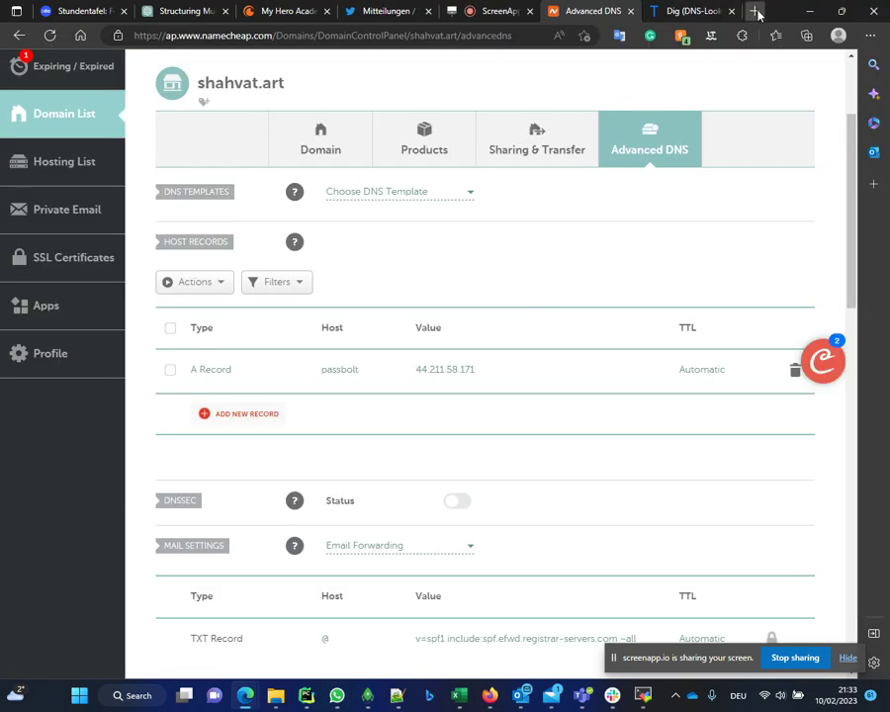
pyautogui.click(755, 11)
pyautogui.write('send')
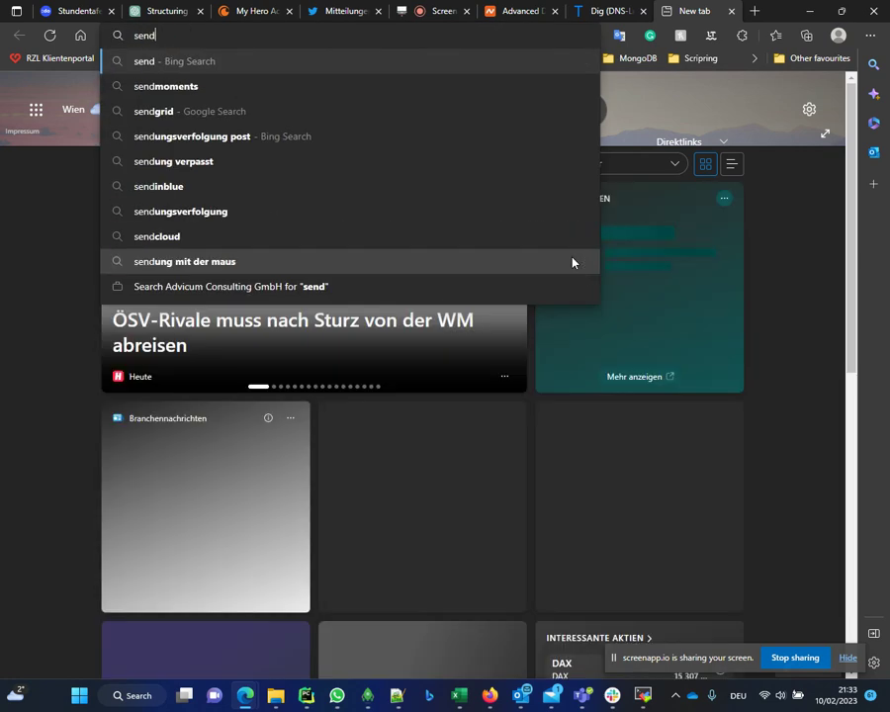
pyautogui.write('grid.co')
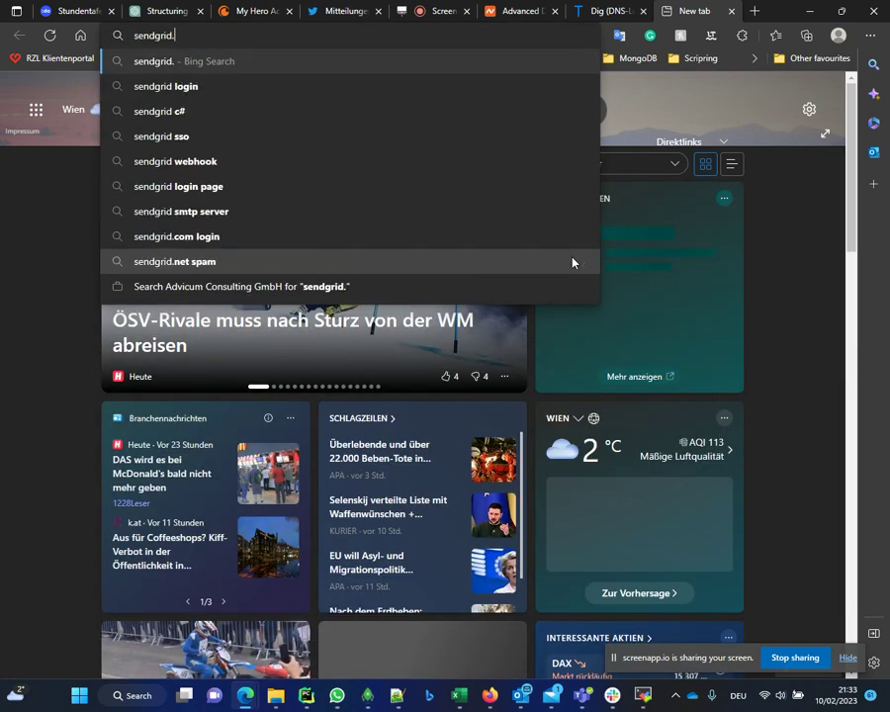
pyautogui.write('m')
pyautogui.press('Return')
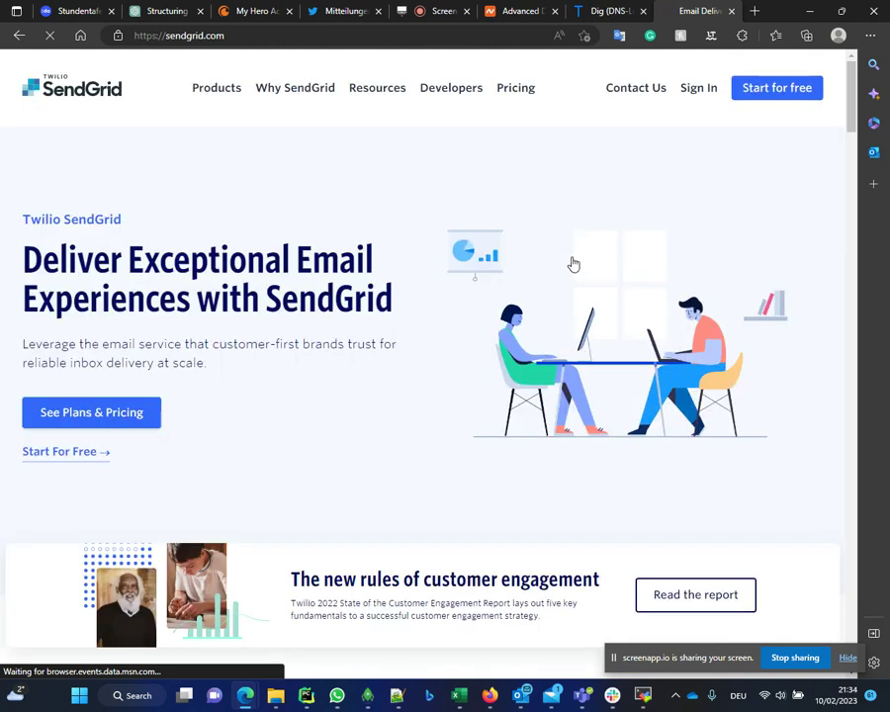
pyautogui.click(704, 95)
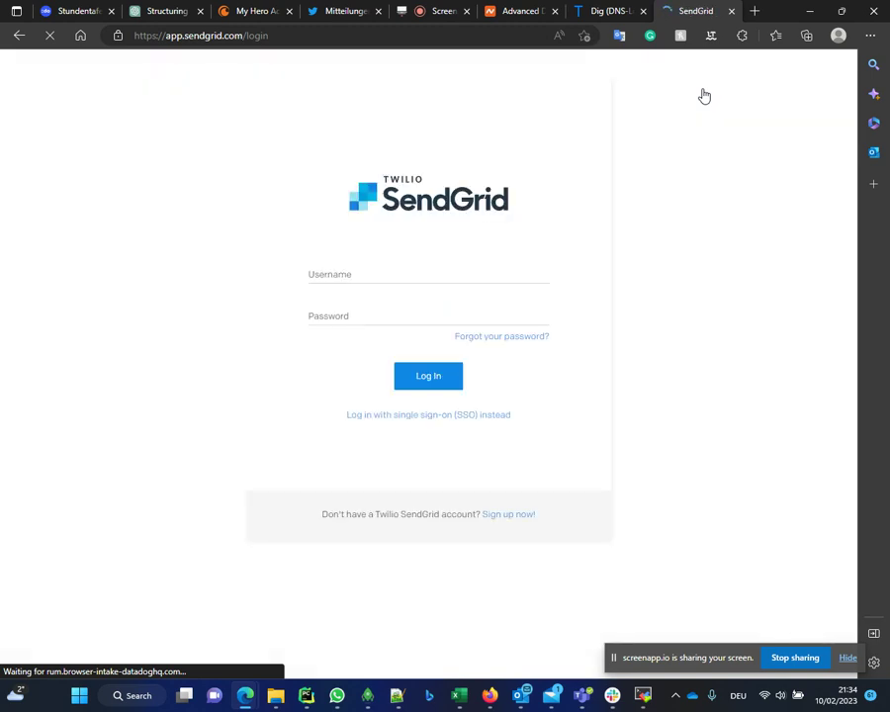
# Attempt to log in to SendGrid with the account username and a password
pyautogui.click(439, 269)
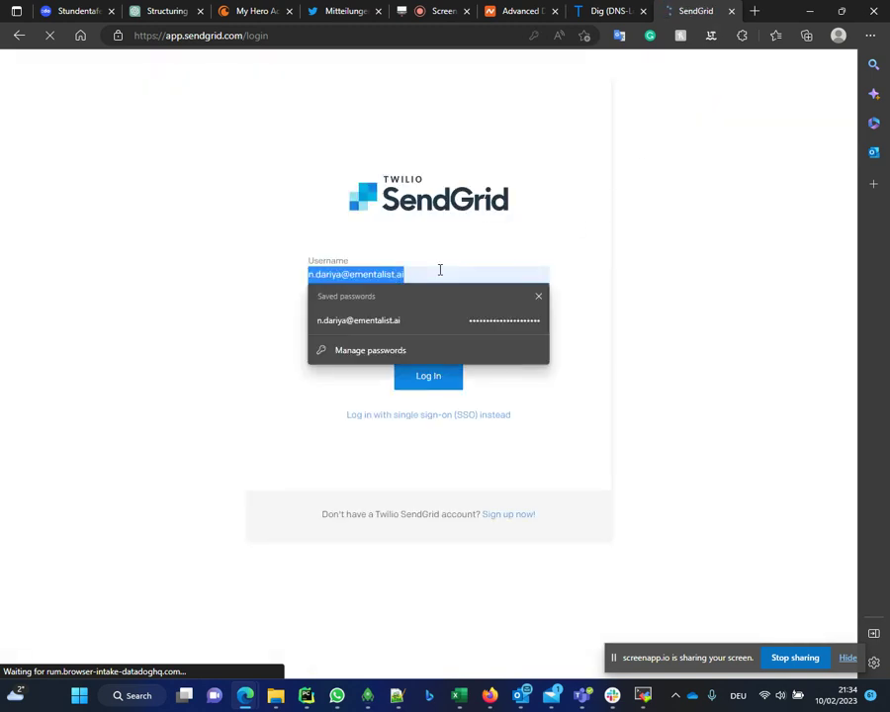
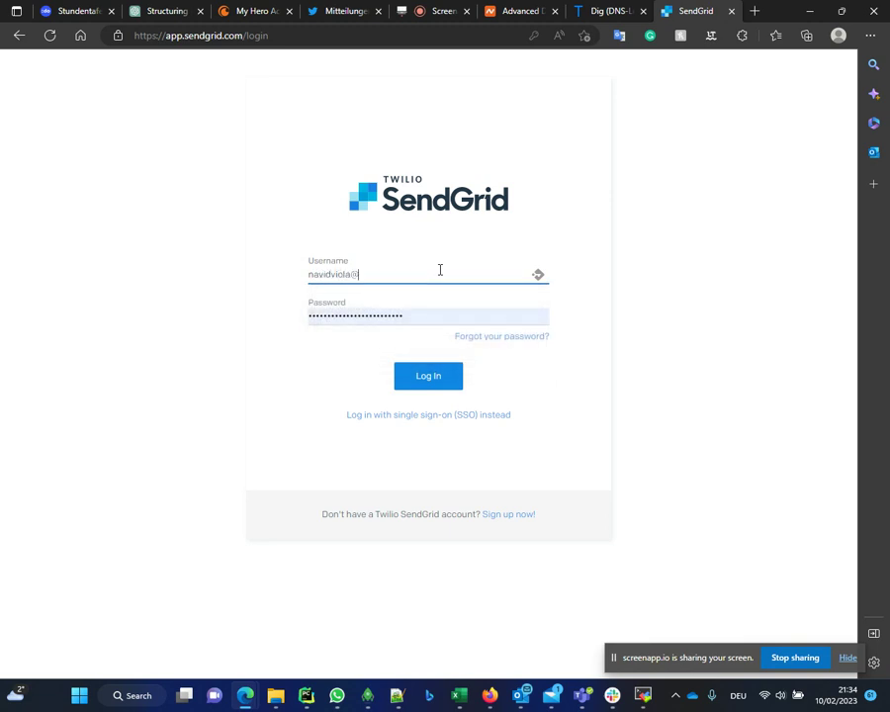
pyautogui.doubleClick(459, 317)
pyautogui.press('BackSpace')
pyautogui.write('••••')
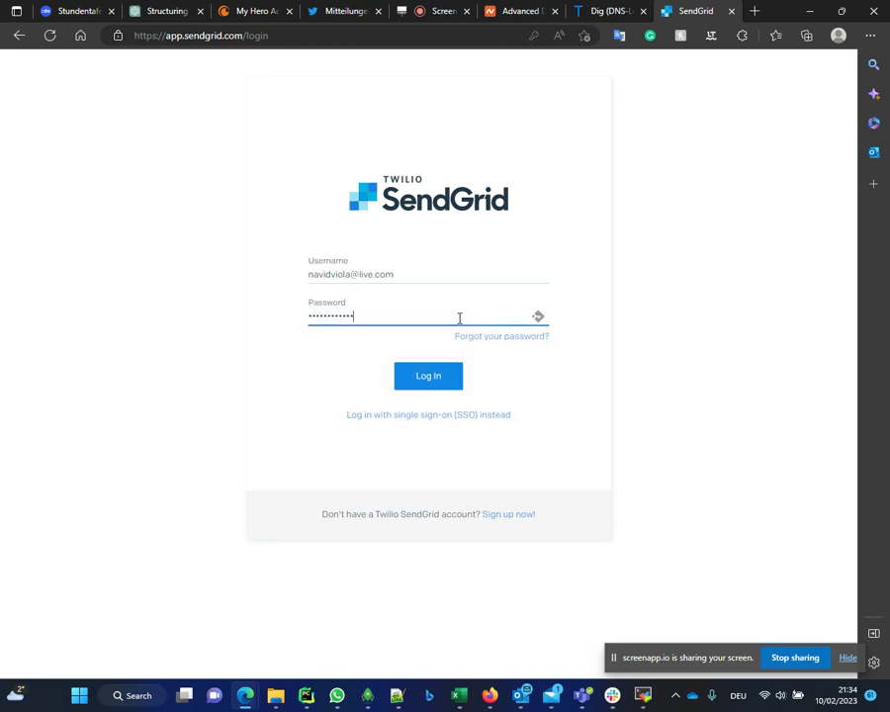
pyautogui.press('Return')
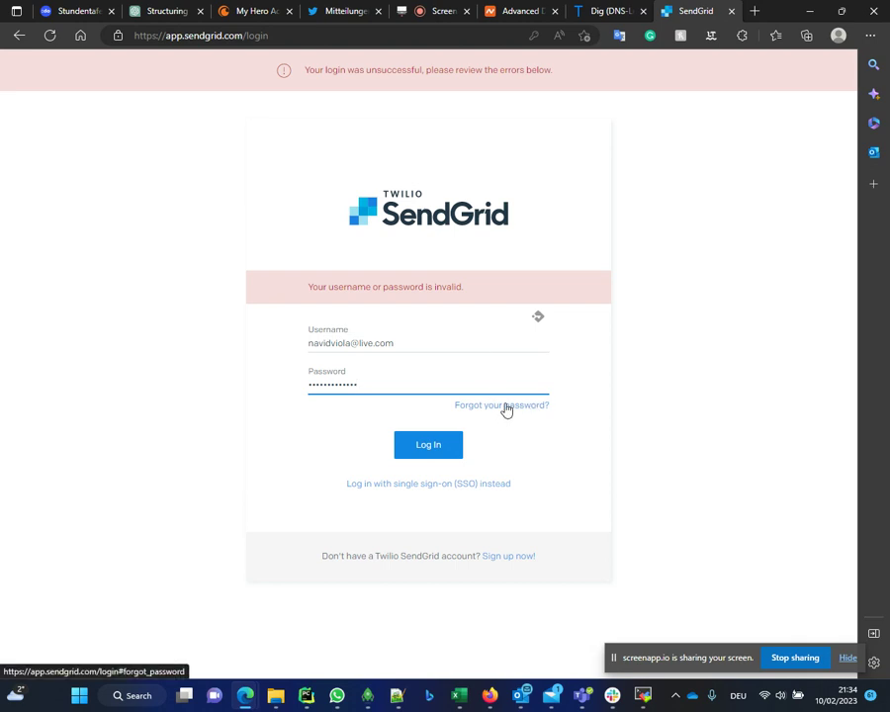
pyautogui.press('Return')
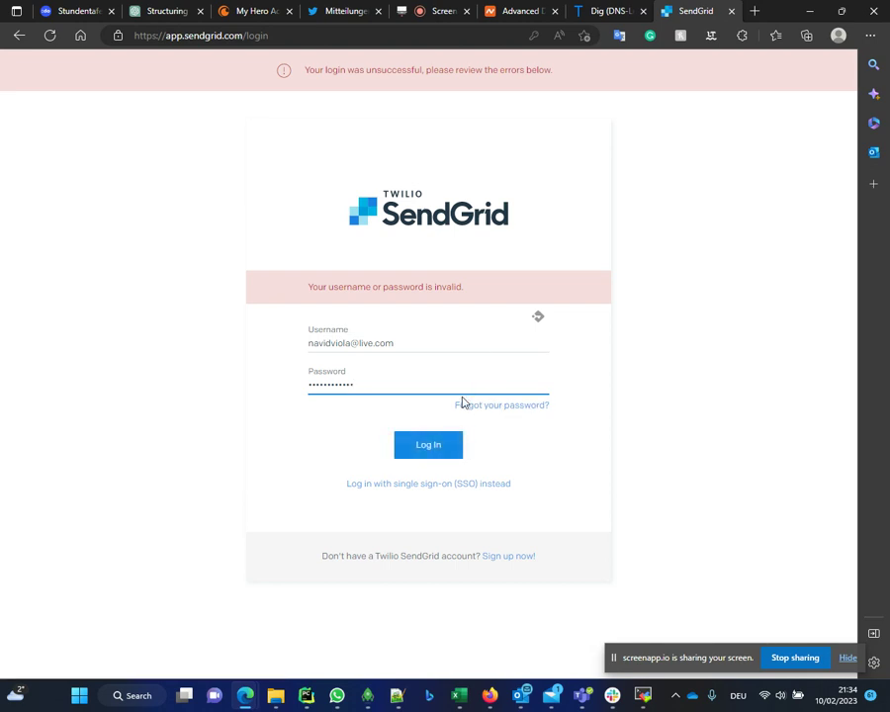
# Request a SendGrid password reset for the saved username and open Mail
pyautogui.click(505, 406)
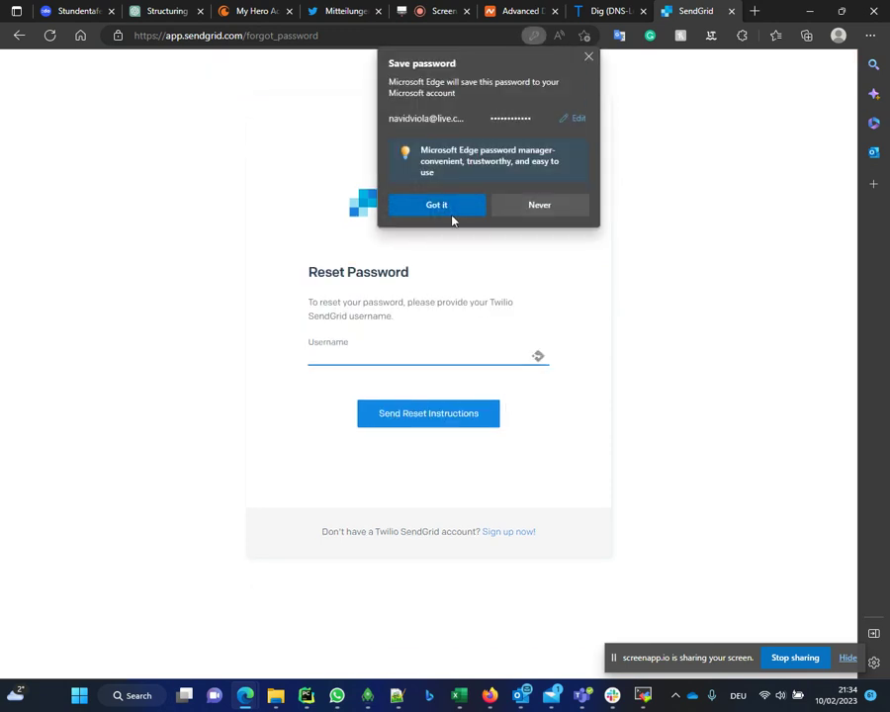
pyautogui.click(436, 205)
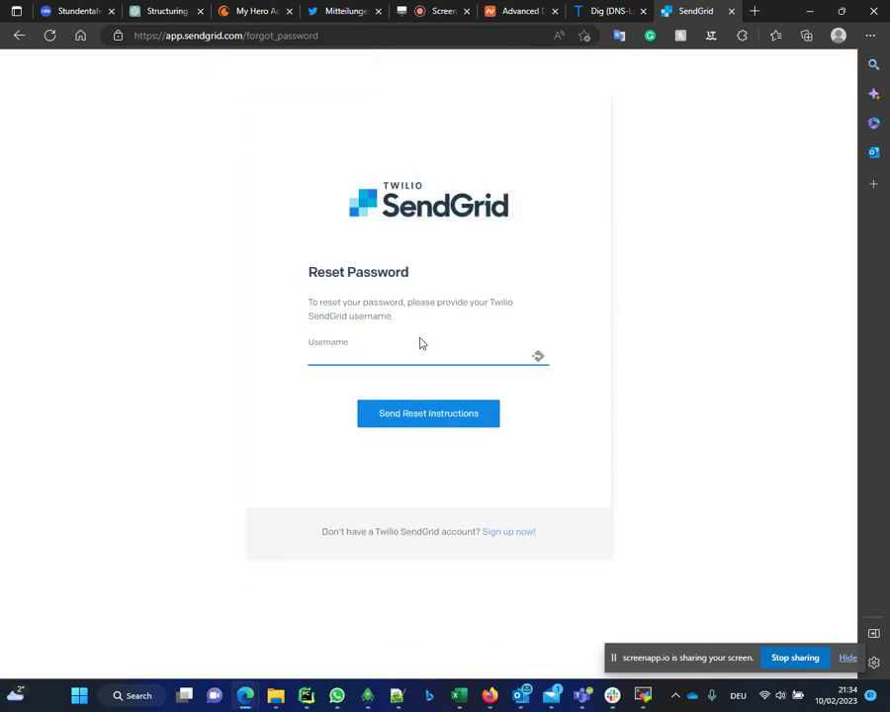
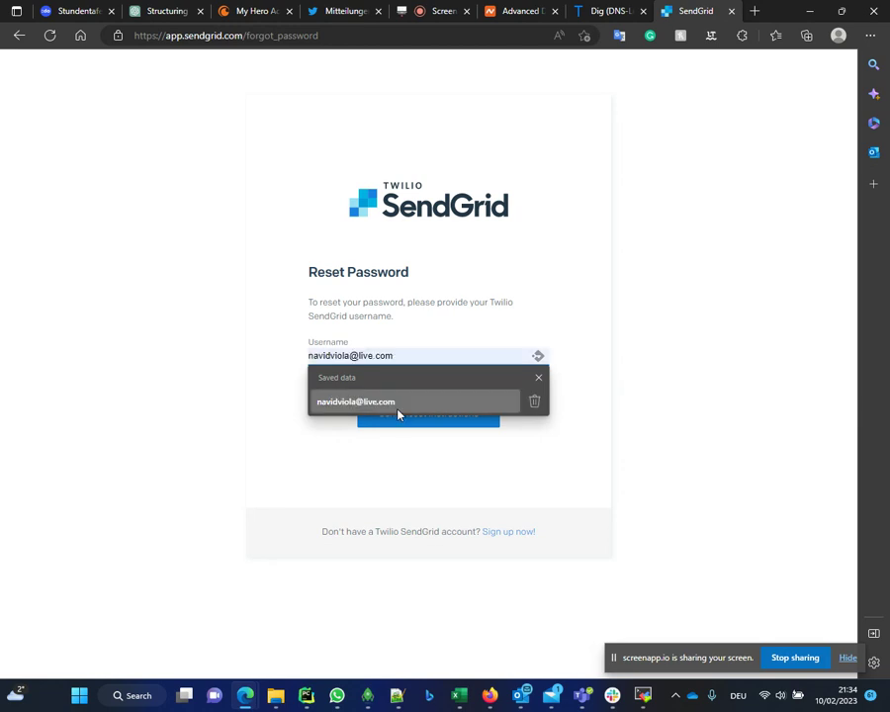
pyautogui.click(397, 403)
pyautogui.click(429, 418)
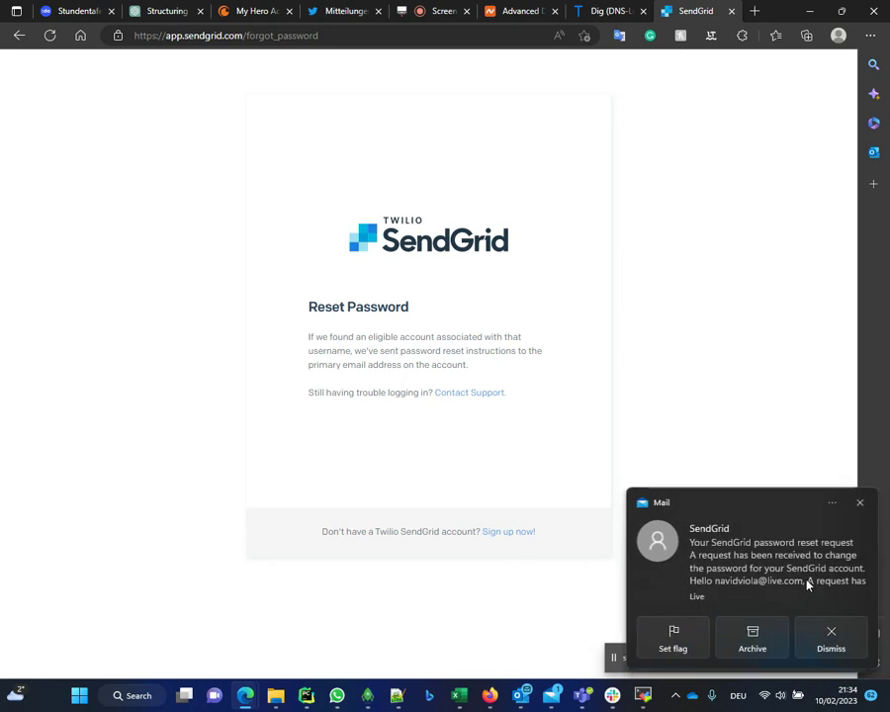
pyautogui.click(807, 584)
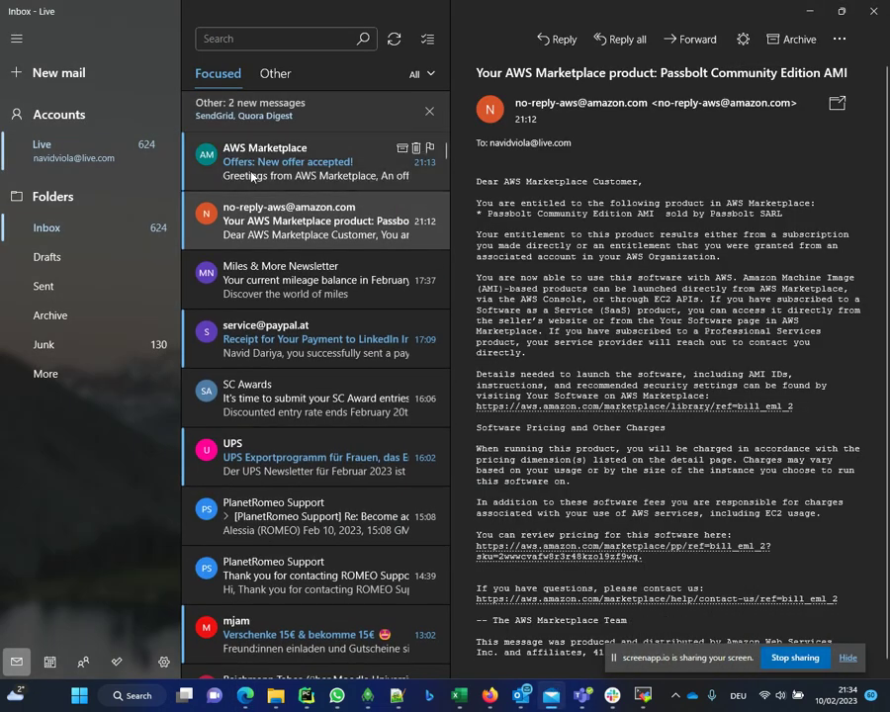
# Look through the AWS e-mails, then close and relaunch the Mail app
pyautogui.click(251, 177)
pyautogui.click(296, 220)
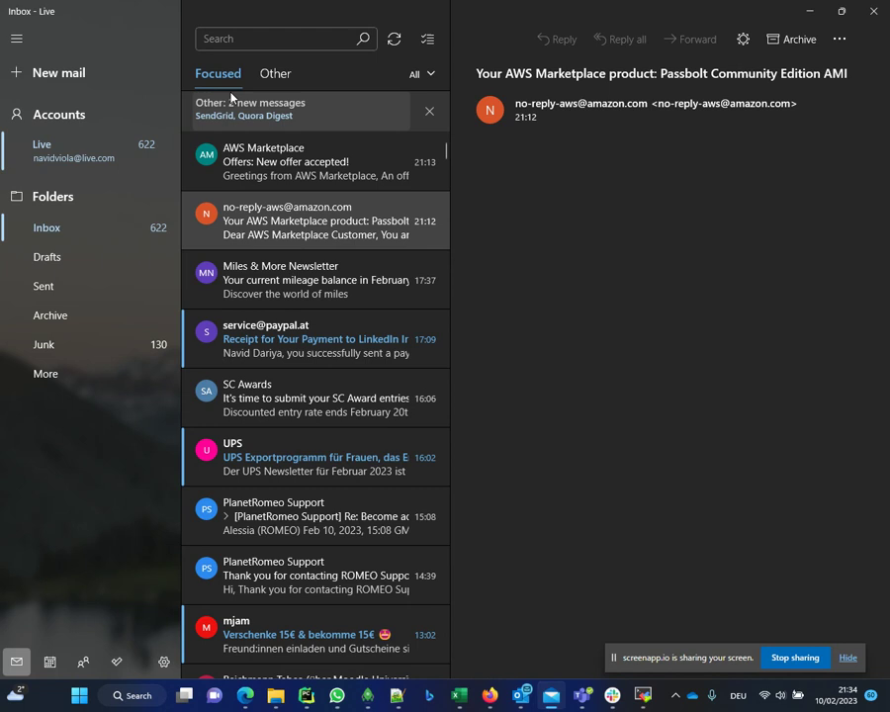
pyautogui.click(869, 7)
pyautogui.click(110, 696)
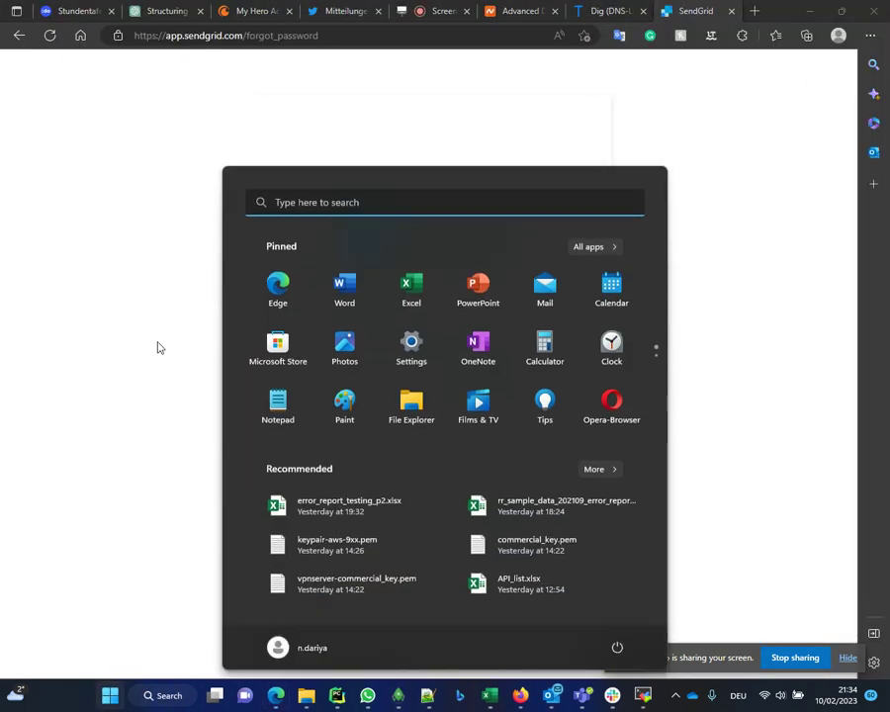
pyautogui.write('mail')
pyautogui.click(278, 308)
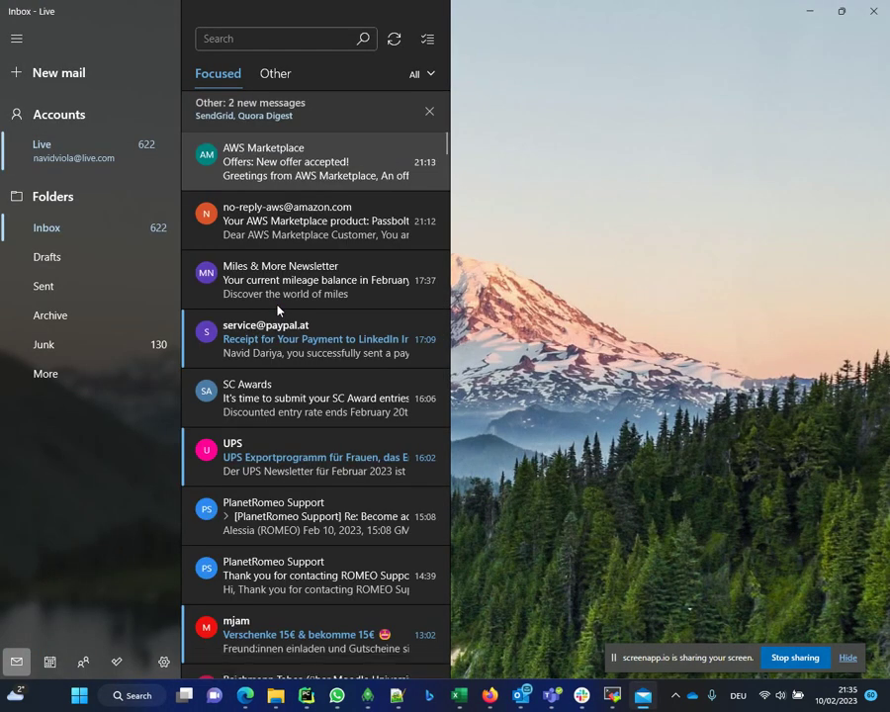
# Open the SendGrid reset e-mail under Other and follow its Reset Password link
pyautogui.click(275, 74)
pyautogui.click(292, 133)
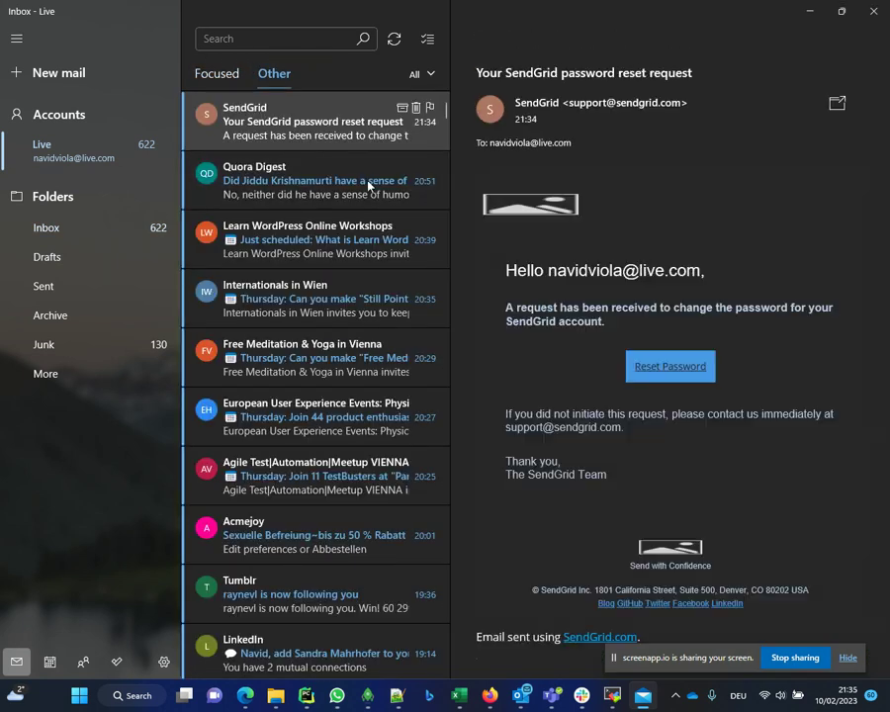
pyautogui.click(661, 366)
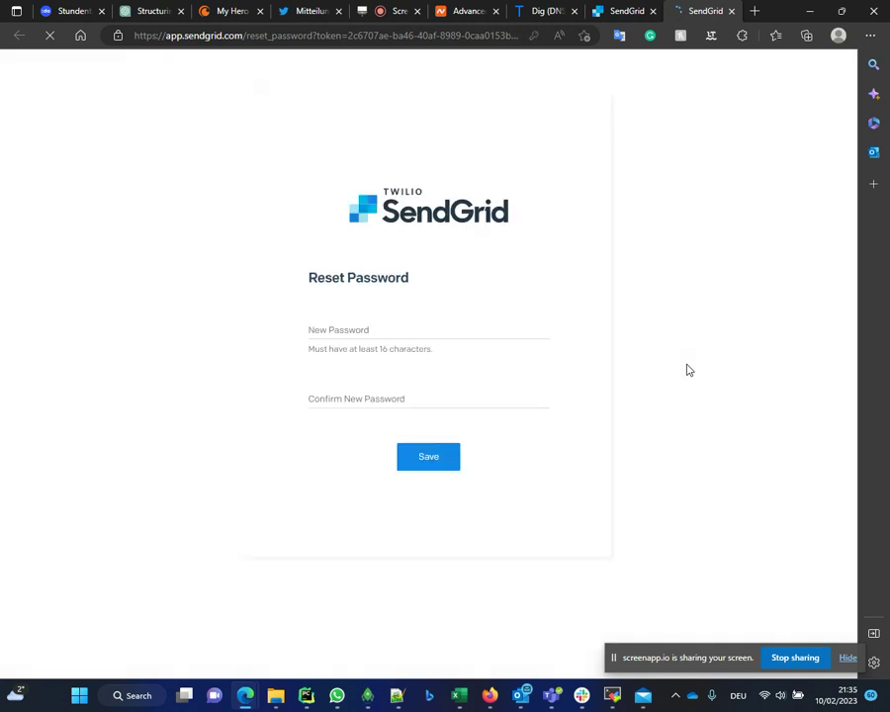
# Enter trial new passwords and confirmations in the SendGrid reset form
pyautogui.click(338, 330)
pyautogui.write('a')
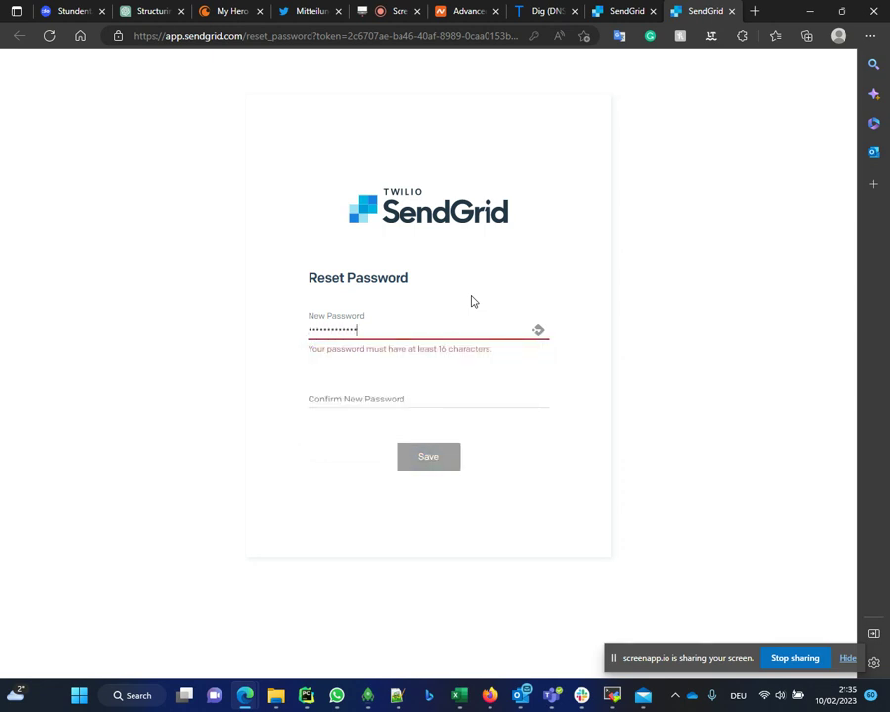
pyautogui.press('Tab')
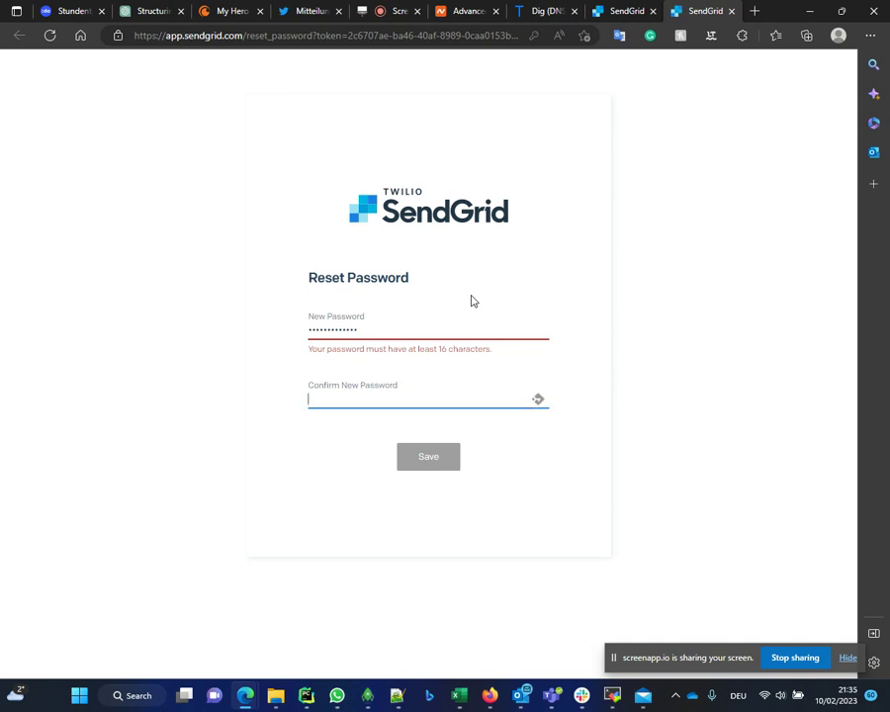
pyautogui.write('a')
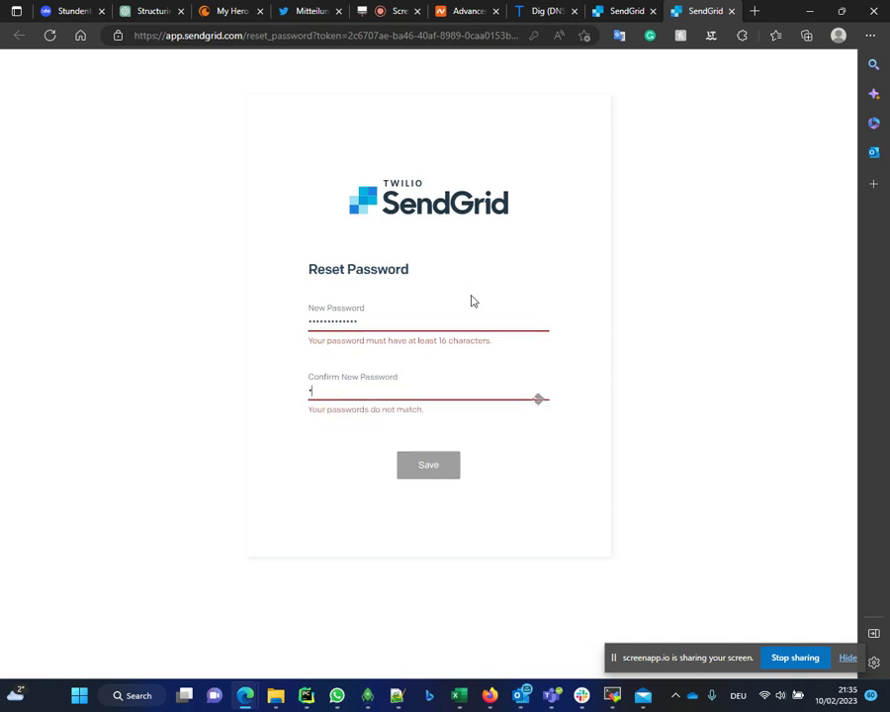
pyautogui.write('aaaaaaaaa')
pyautogui.doubleClick(369, 323)
pyautogui.write('a')
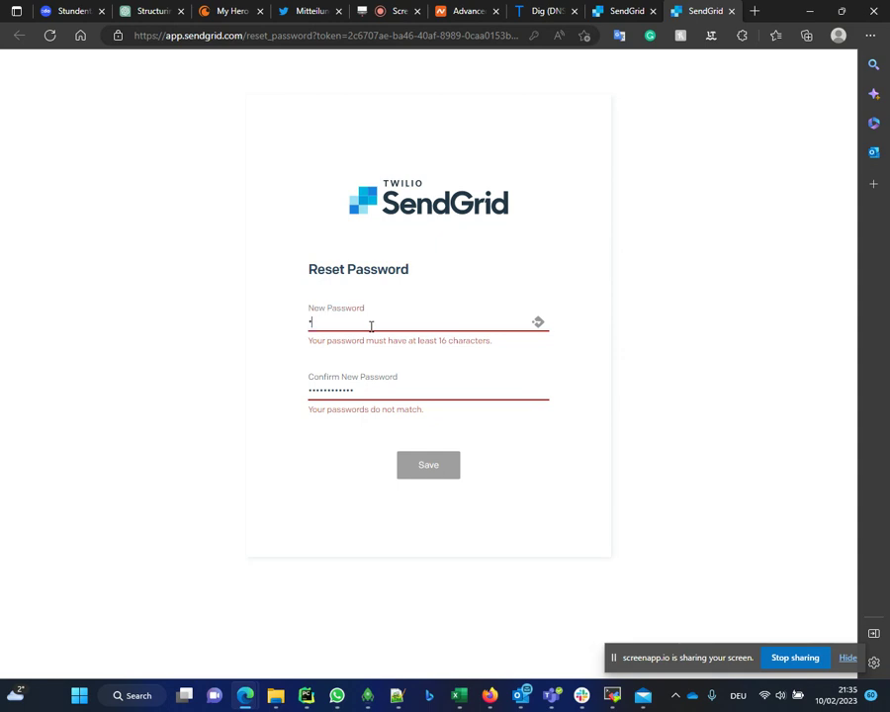
pyautogui.write('••••')
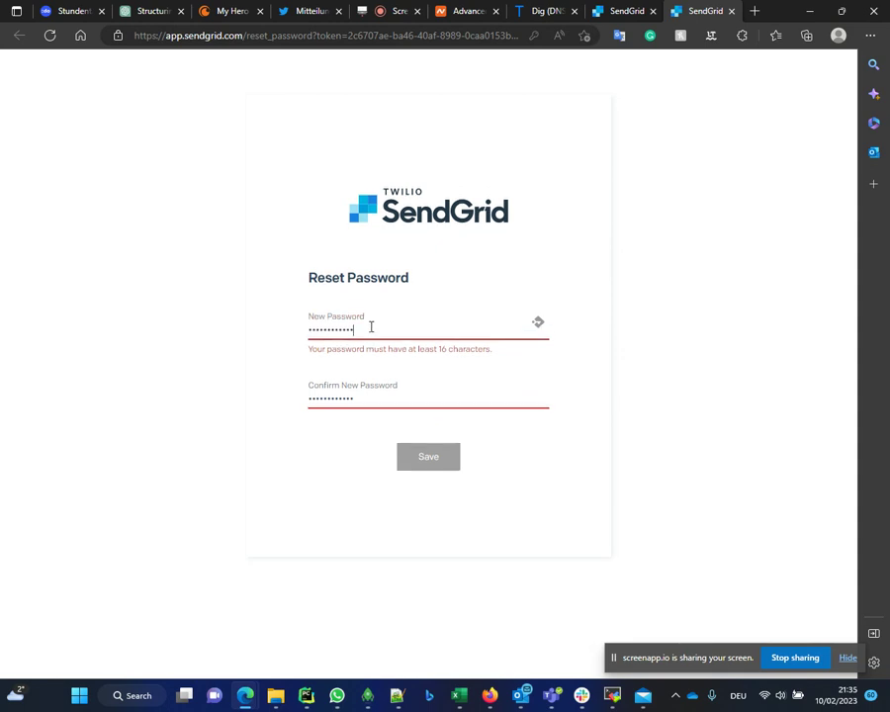
pyautogui.press('Tab')
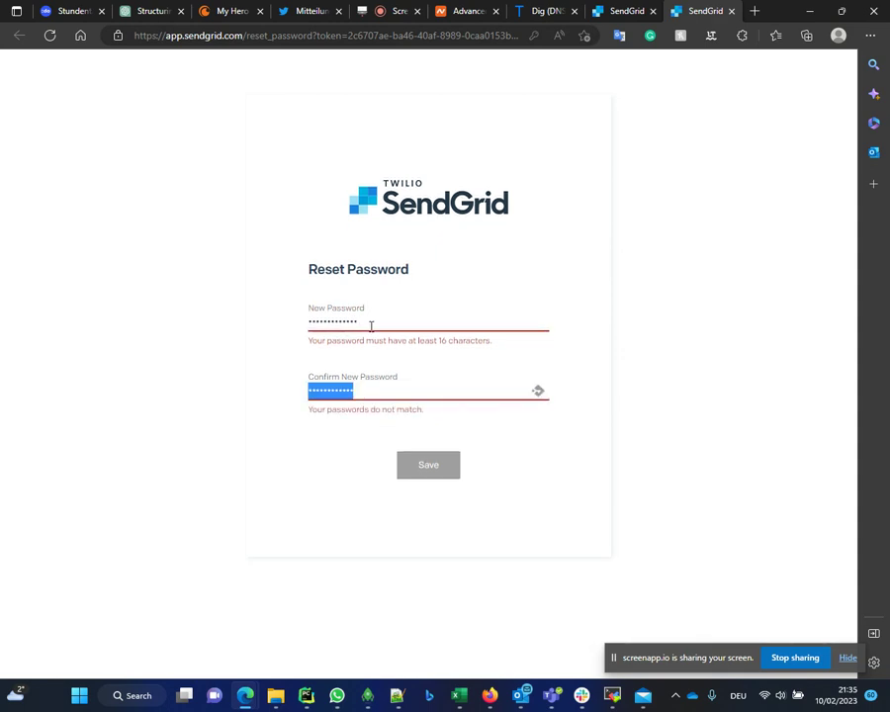
pyautogui.write('•••••••••••••')
pyautogui.click(721, 386)
# Lengthen both password entries and submit the reset form
pyautogui.click(434, 329)
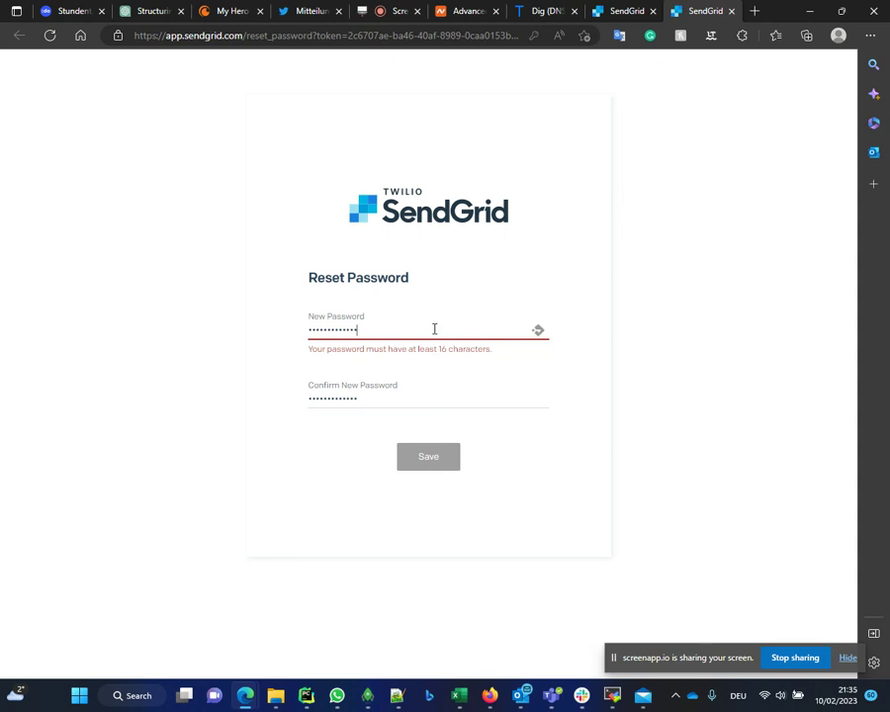
pyautogui.write('•••••••')
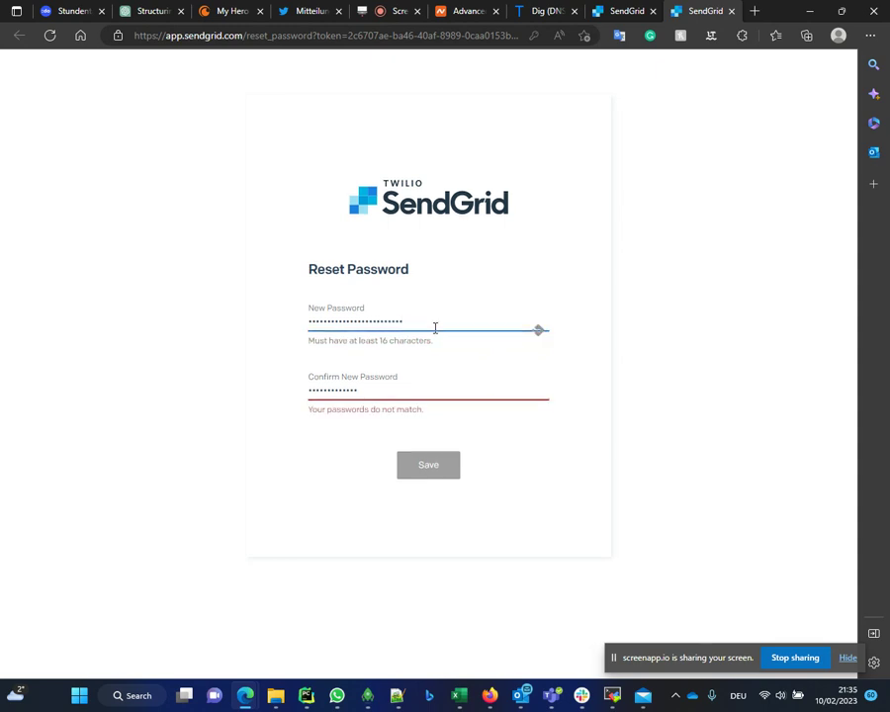
pyautogui.press('Tab')
pyautogui.press('End')
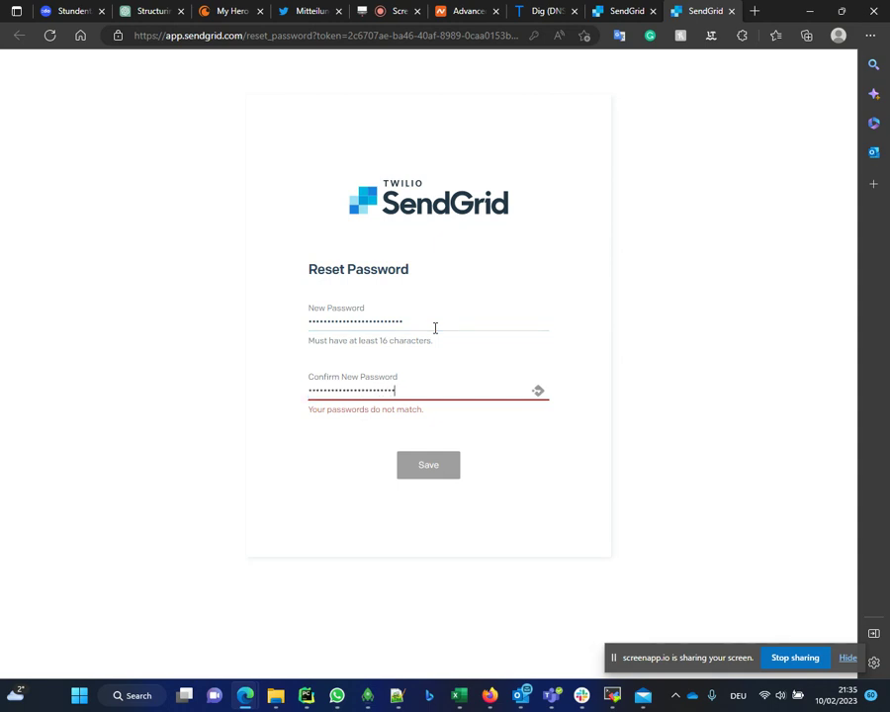
pyautogui.write('••')
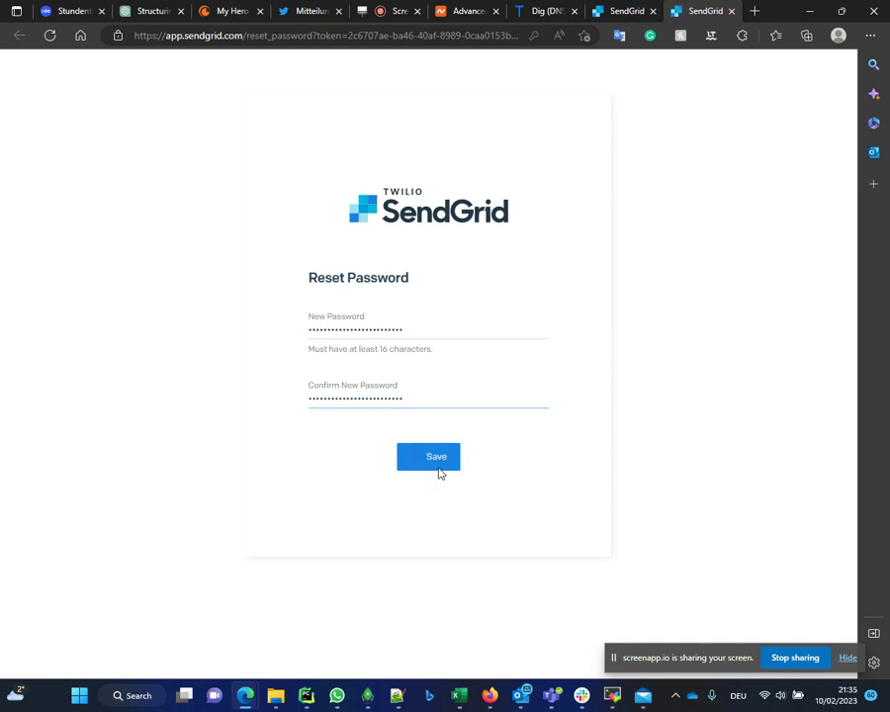
pyautogui.click(439, 466)
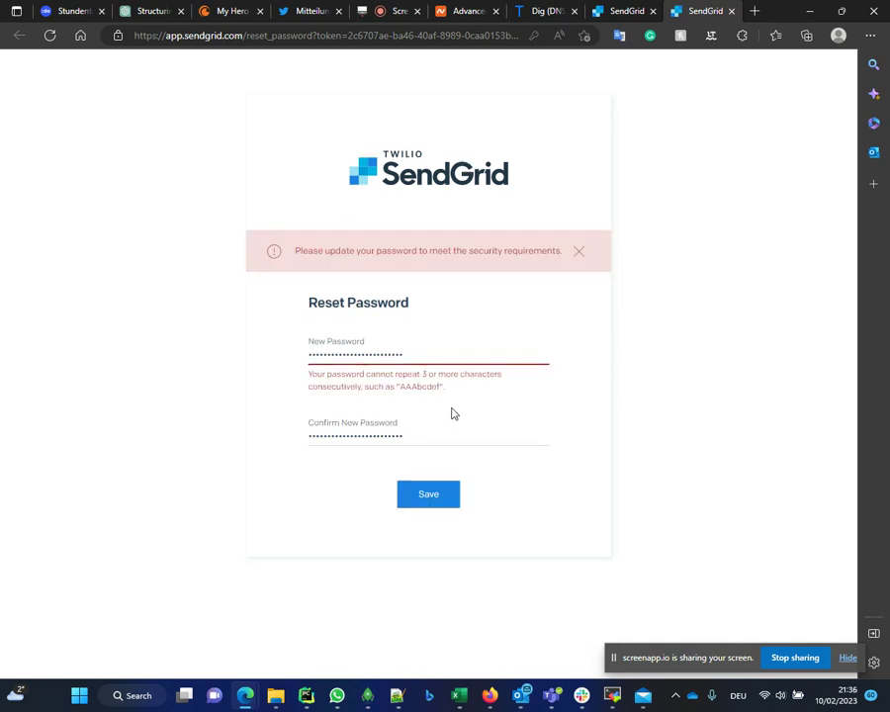
# Try filling the password through the Passbolt extension, entering its passphrase, then return
pyautogui.doubleClick(394, 357)
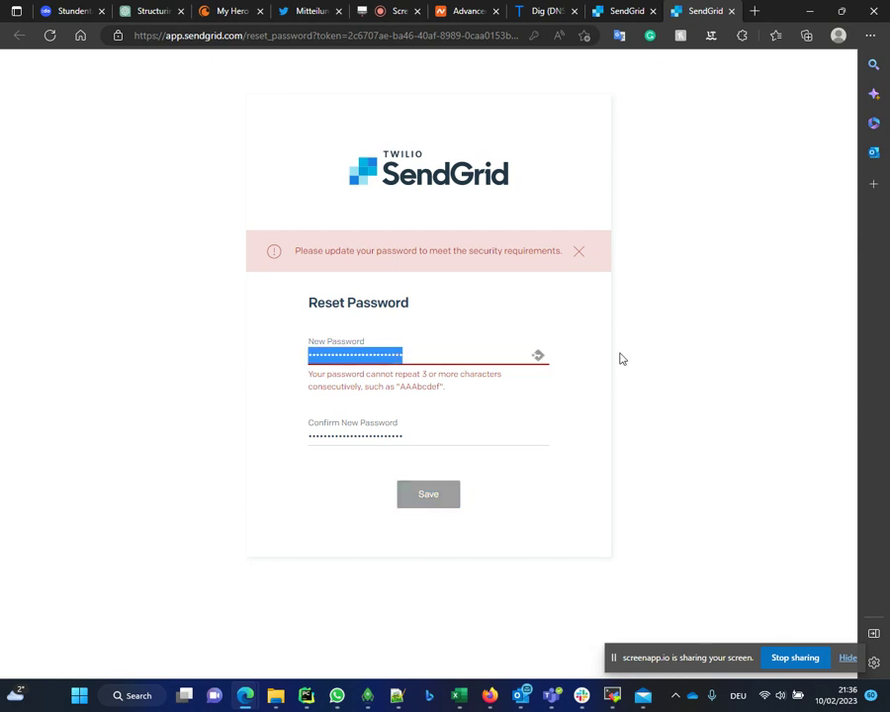
pyautogui.click(538, 356)
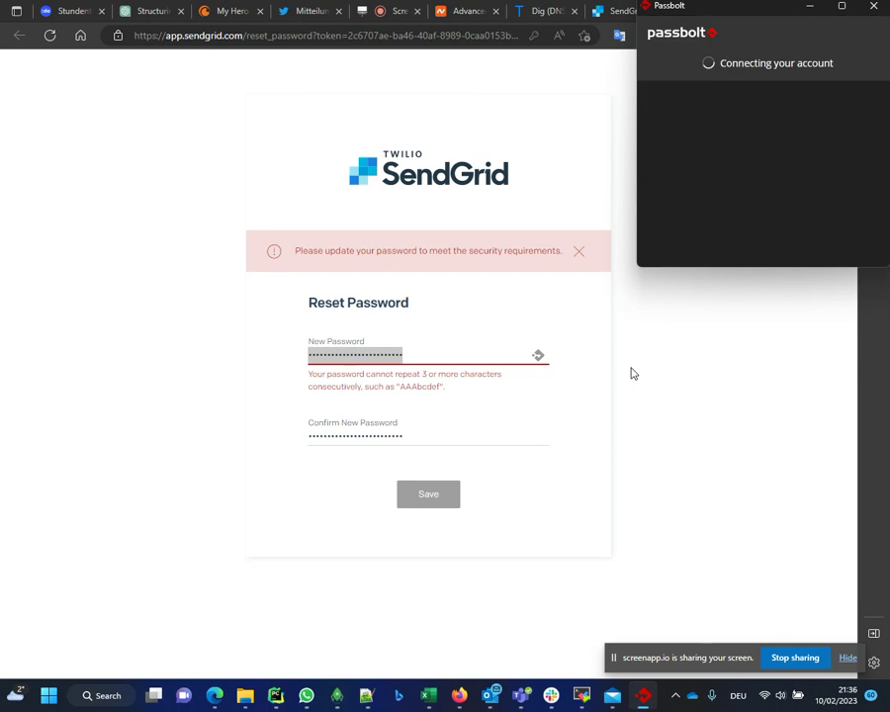
pyautogui.write('••••••••••••')
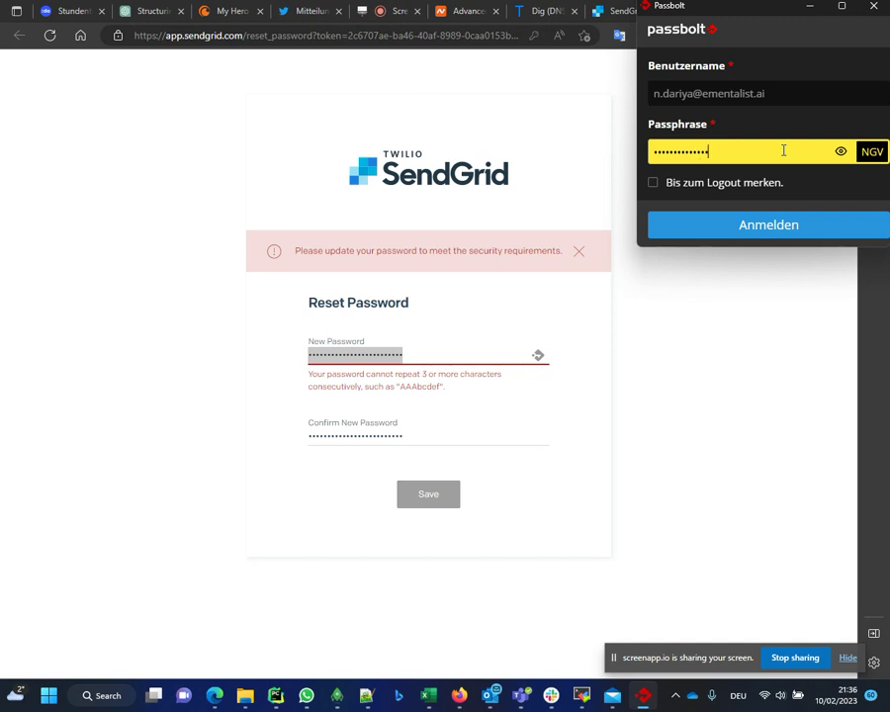
pyautogui.write('•••••')
pyautogui.click(766, 232)
pyautogui.click(788, 156)
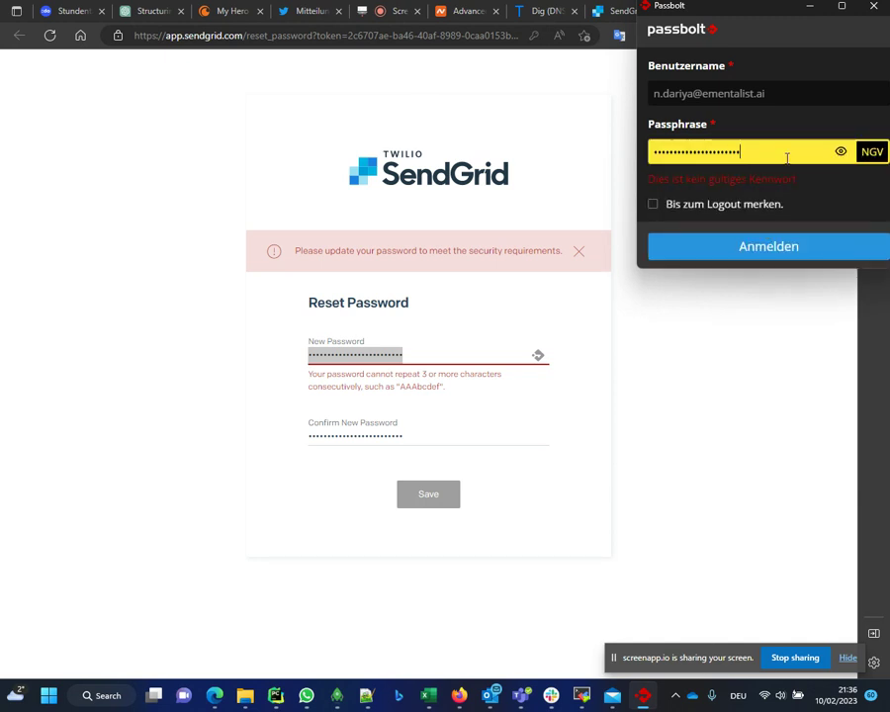
pyautogui.hotkey('ctrl', 'a')
pyautogui.click(770, 291)
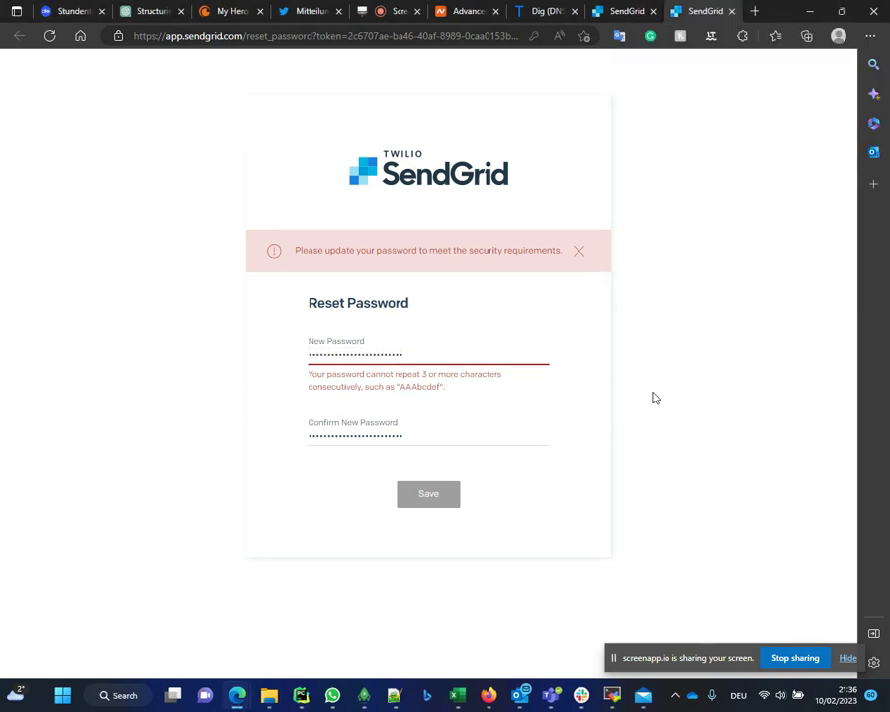
# Replace both fields with a matching 16+ character password and save it
pyautogui.click(417, 350)
pyautogui.hotkey('ctrl', 'a')
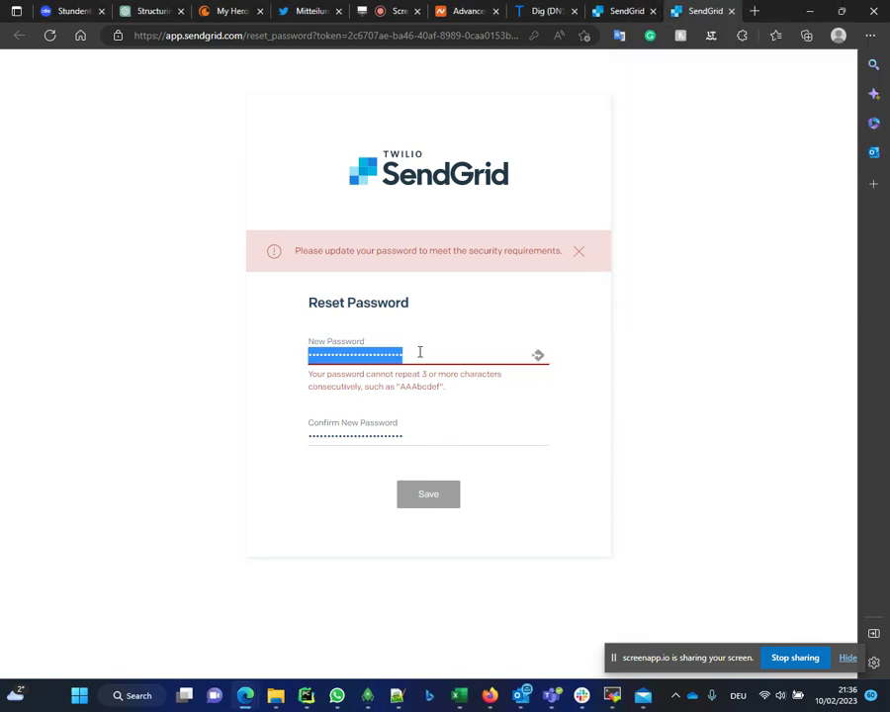
pyautogui.write('•••')
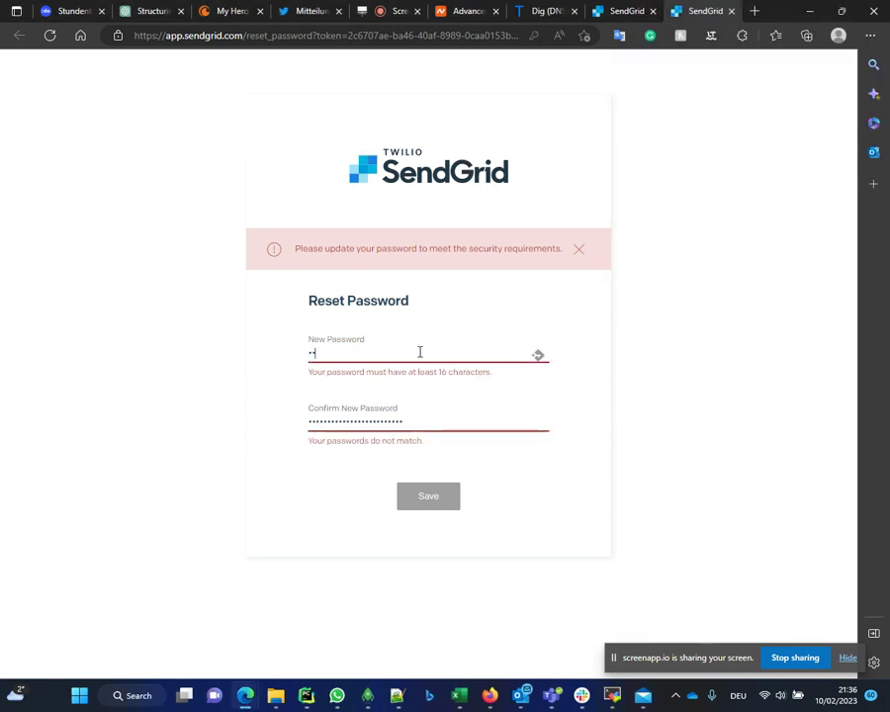
pyautogui.write('•••••••••••••••')
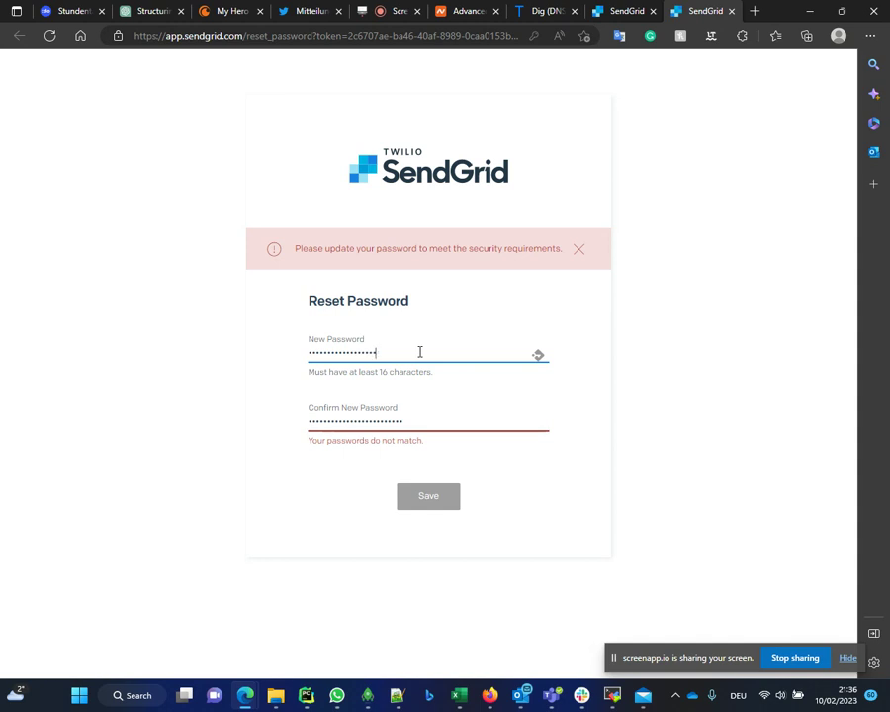
pyautogui.write('•')
pyautogui.press('Tab')
pyautogui.write('•••••••')
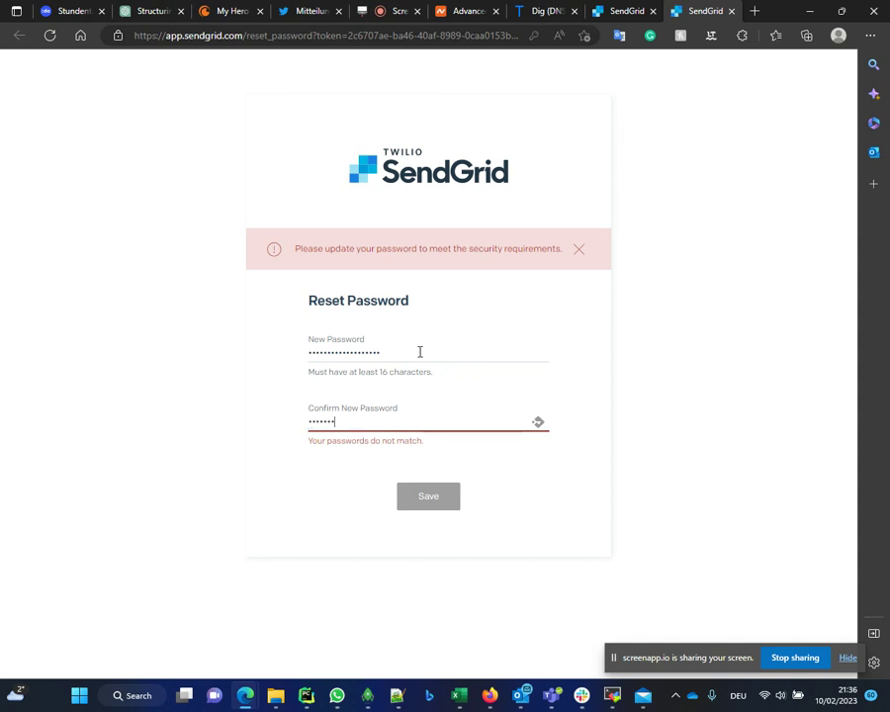
pyautogui.write('••••••••')
pyautogui.click(450, 495)
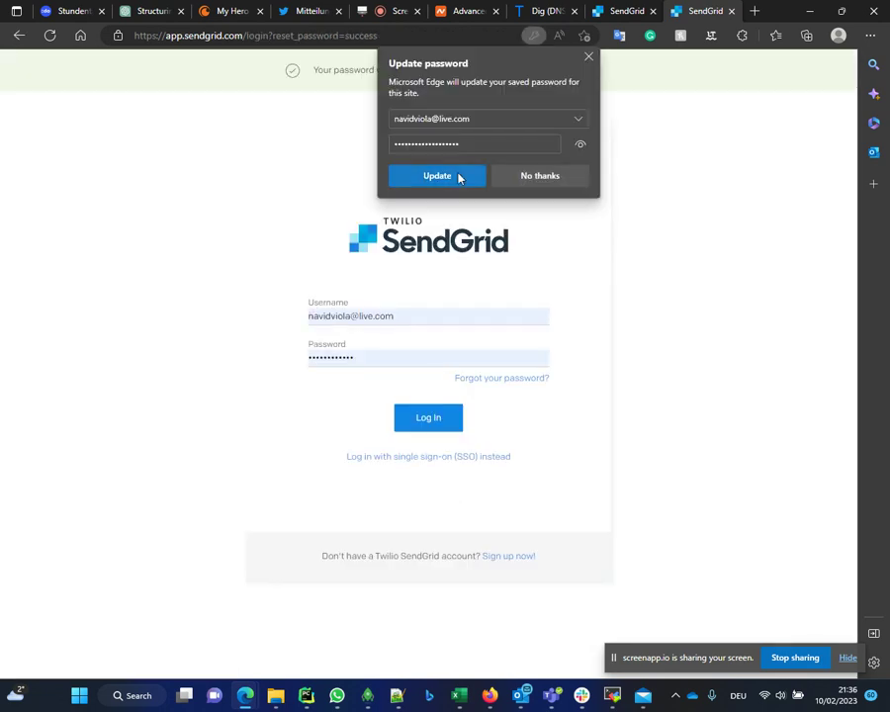
# Update Edge's saved password, log in to SendGrid, and switch to Mail
pyautogui.click(457, 176)
pyautogui.click(426, 425)
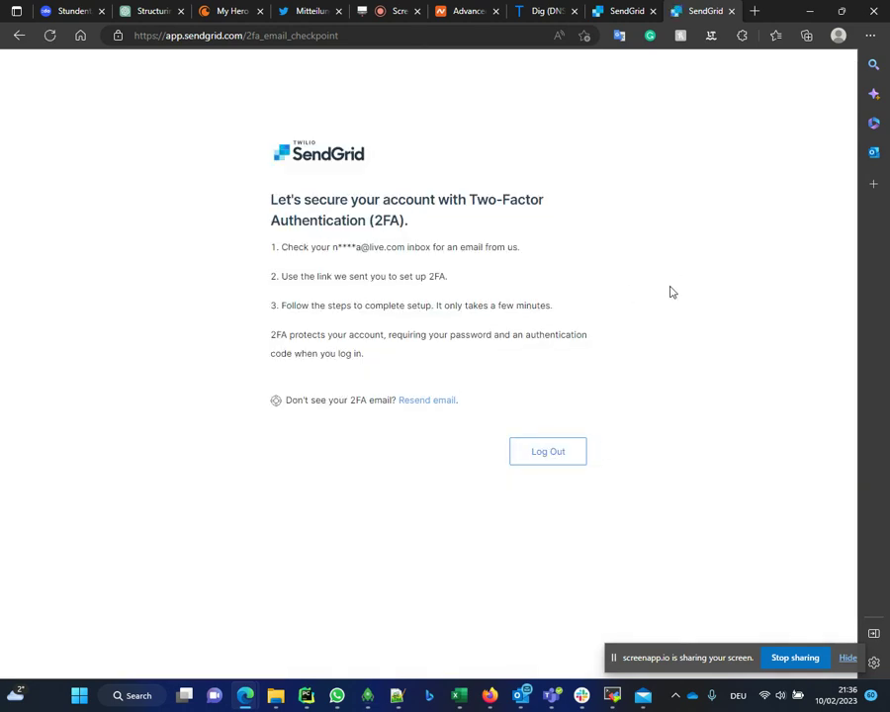
pyautogui.click(644, 696)
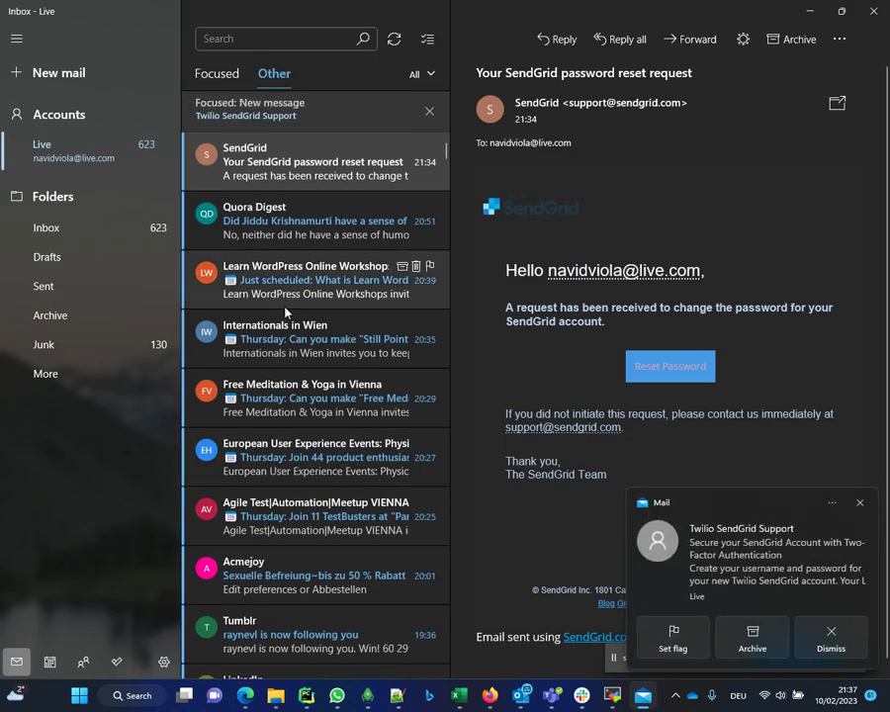
# Open the Twilio SendGrid Support e-mail in Focused and follow its 2FA setup link
pyautogui.click(224, 73)
pyautogui.click(312, 139)
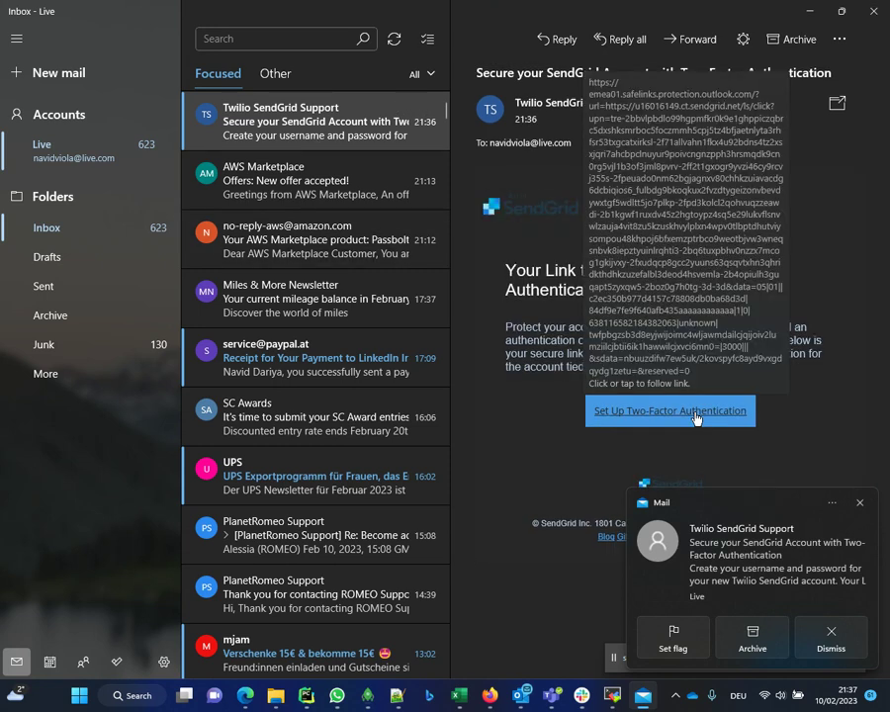
pyautogui.click(590, 412)
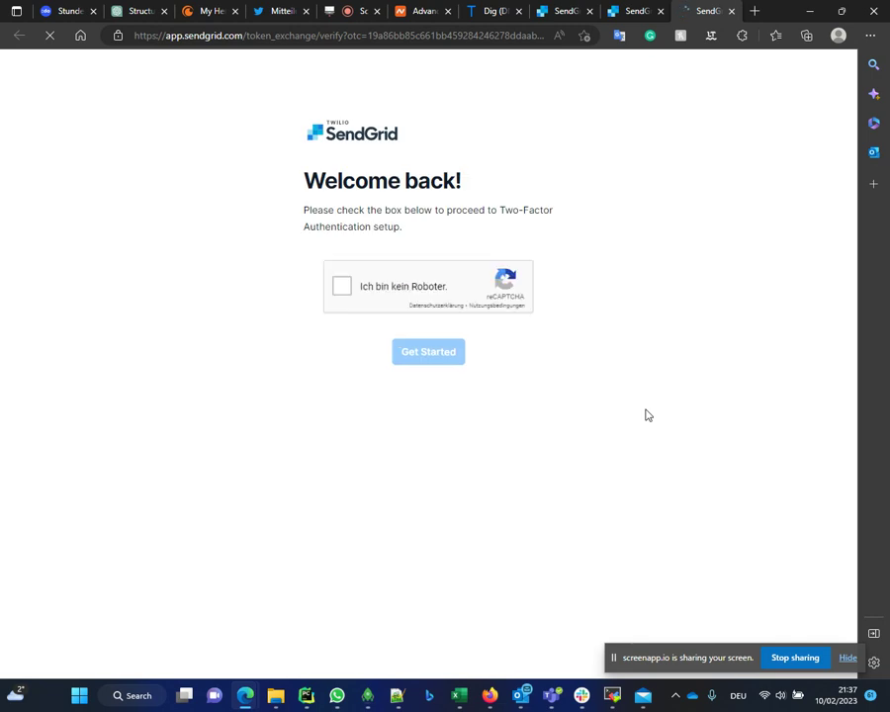
# Pass the reCAPTCHA, start 2FA setup and choose text messages as the method
pyautogui.click(341, 286)
pyautogui.click(430, 356)
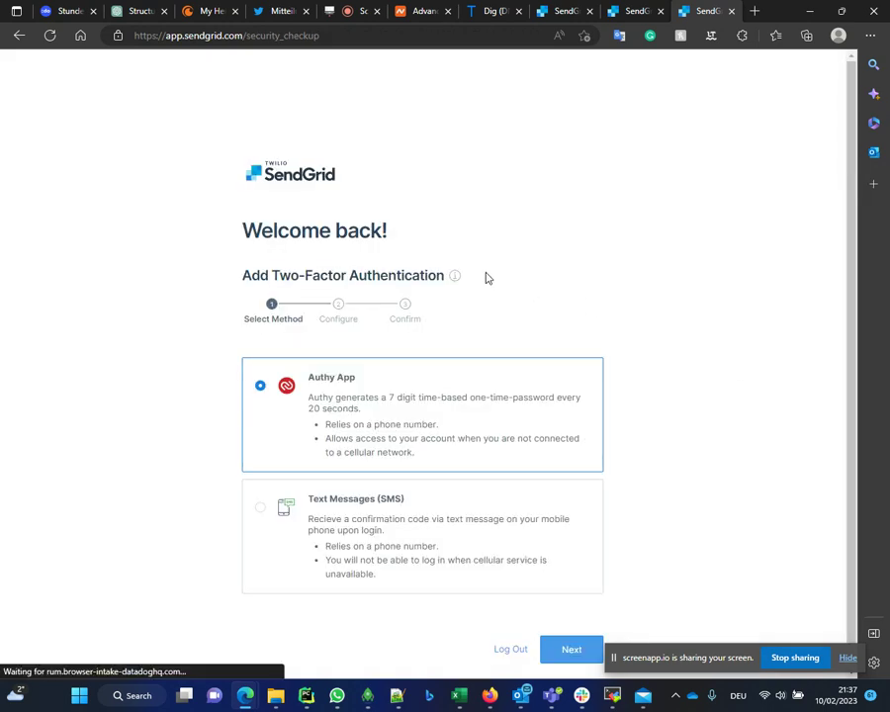
pyautogui.click(261, 507)
pyautogui.click(569, 647)
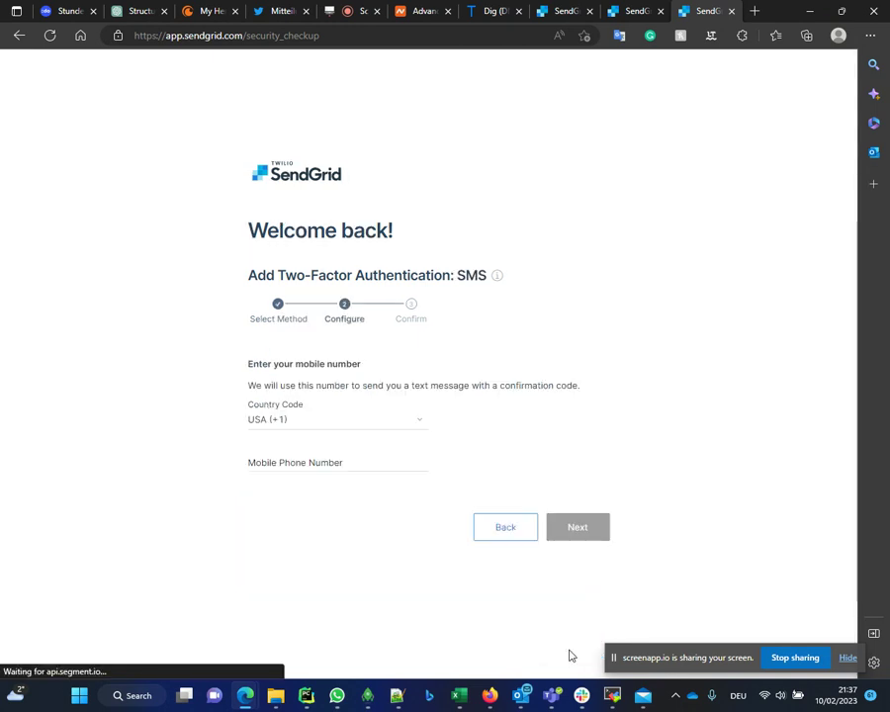
# Select Austria (+43) as the country code, fill in the saved mobile number, and continue
pyautogui.click(356, 420)
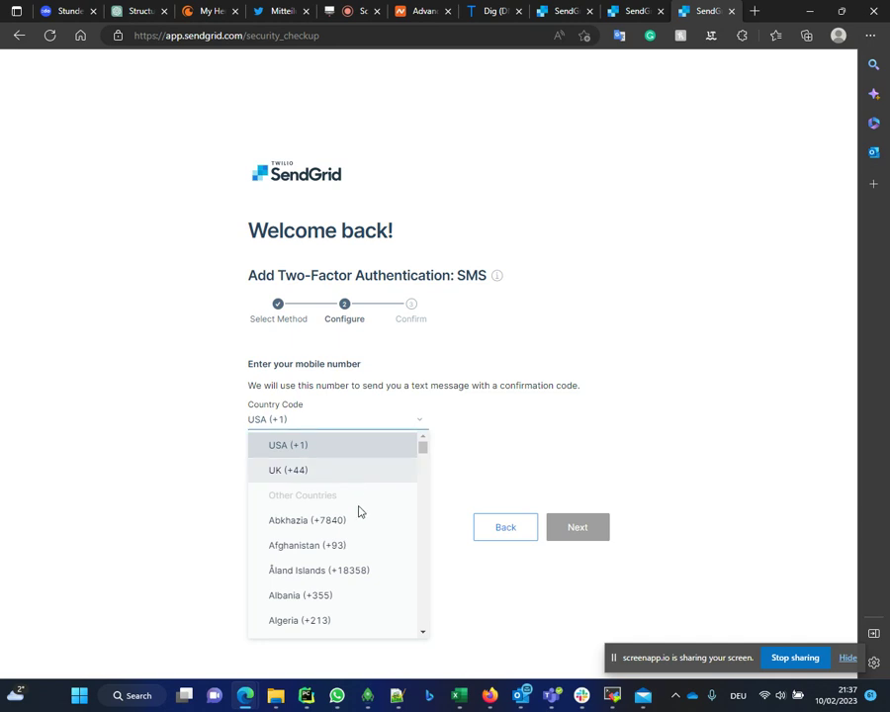
pyautogui.scroll(-10, 365, 549)
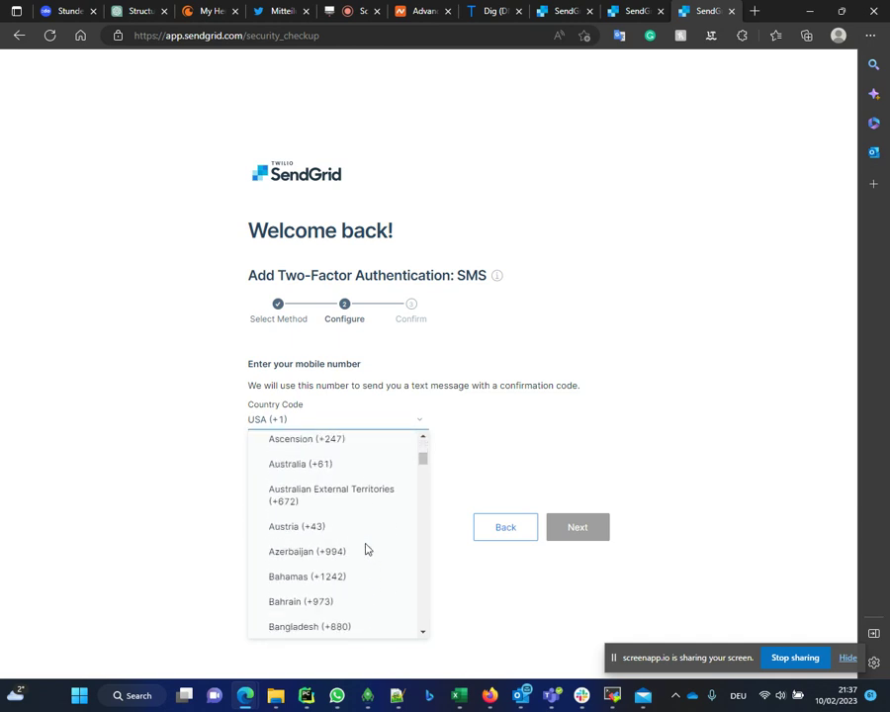
pyautogui.scroll(-3, 365, 549)
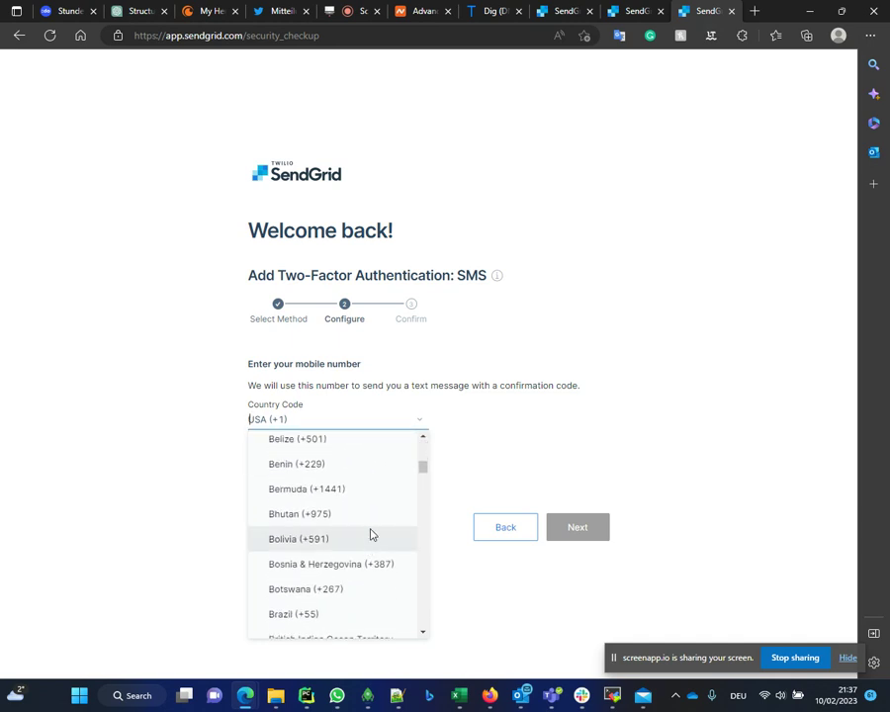
pyautogui.scroll(-4, 382, 492)
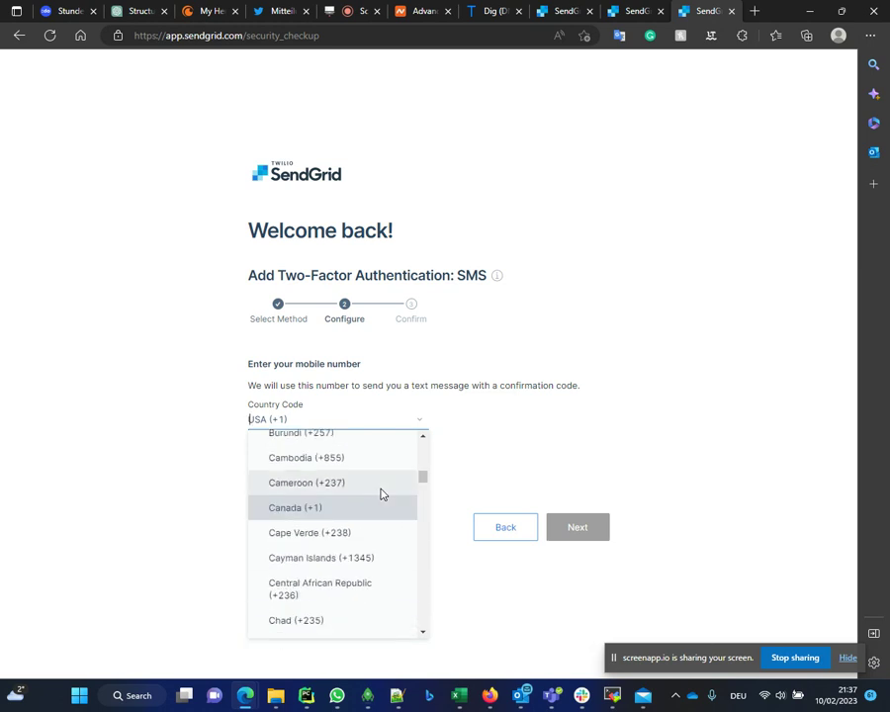
pyautogui.scroll(3, 382, 492)
pyautogui.scroll(12, 382, 492)
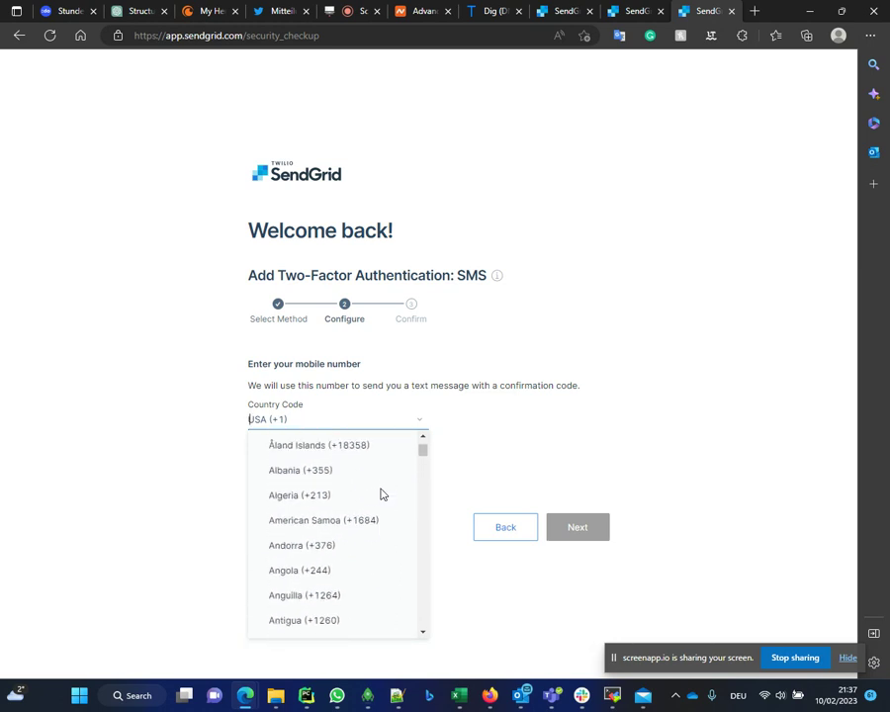
pyautogui.scroll(-5, 382, 493)
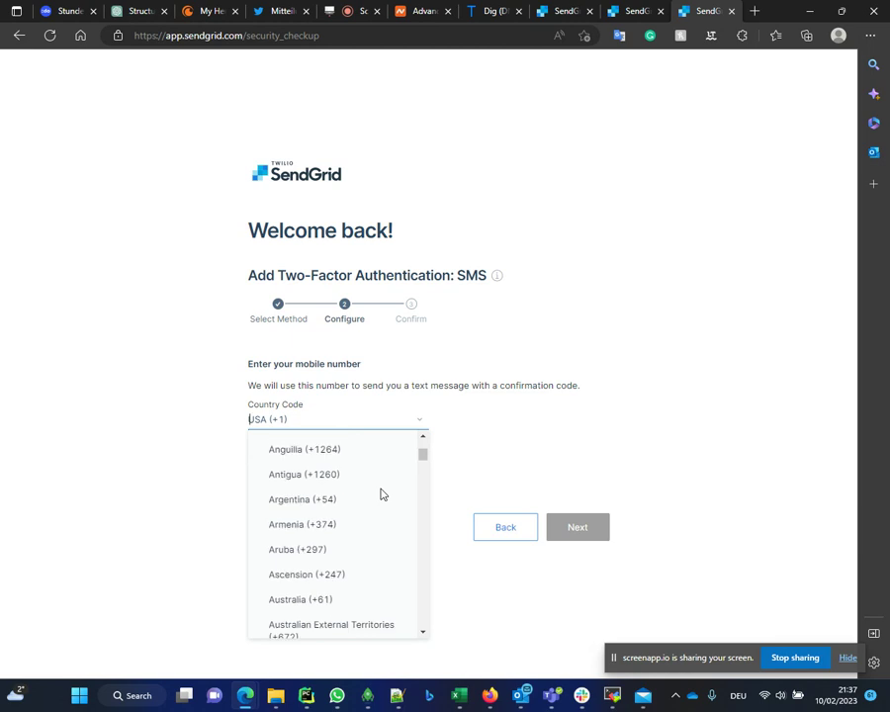
pyautogui.scroll(-1, 382, 492)
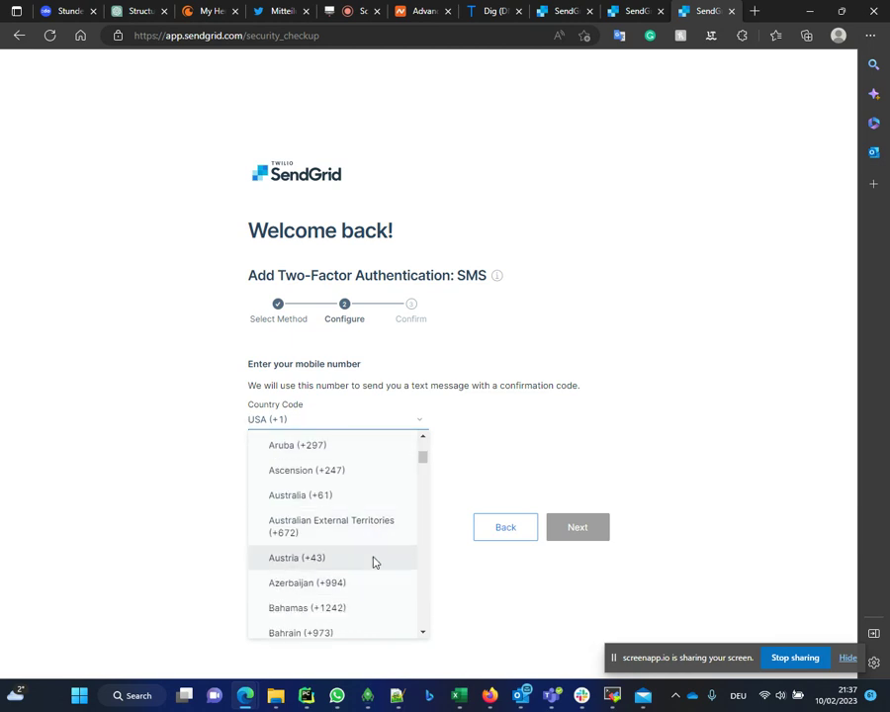
pyautogui.click(372, 557)
pyautogui.click(358, 465)
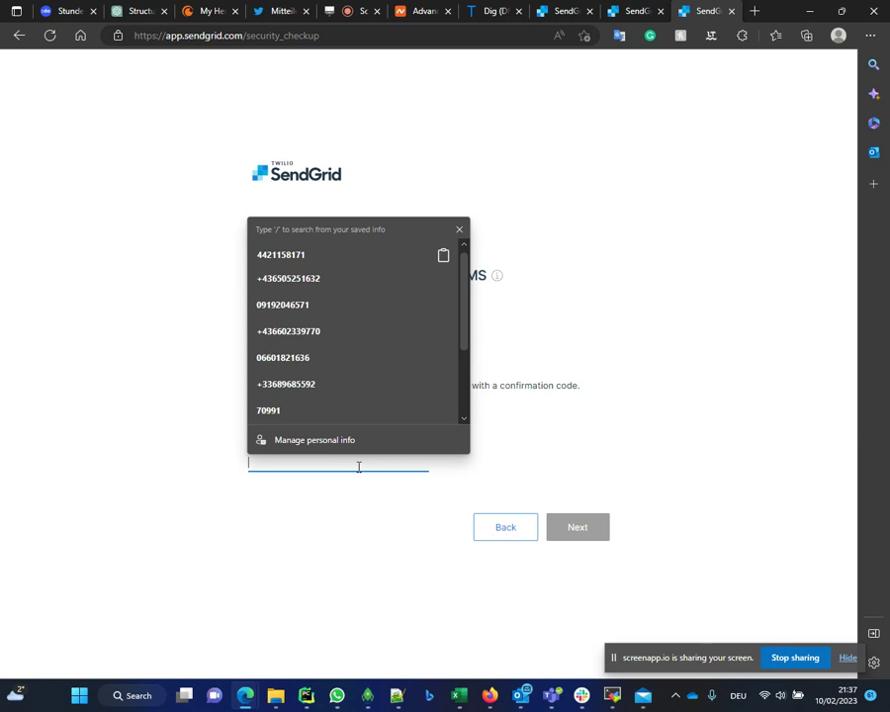
pyautogui.click(257, 283)
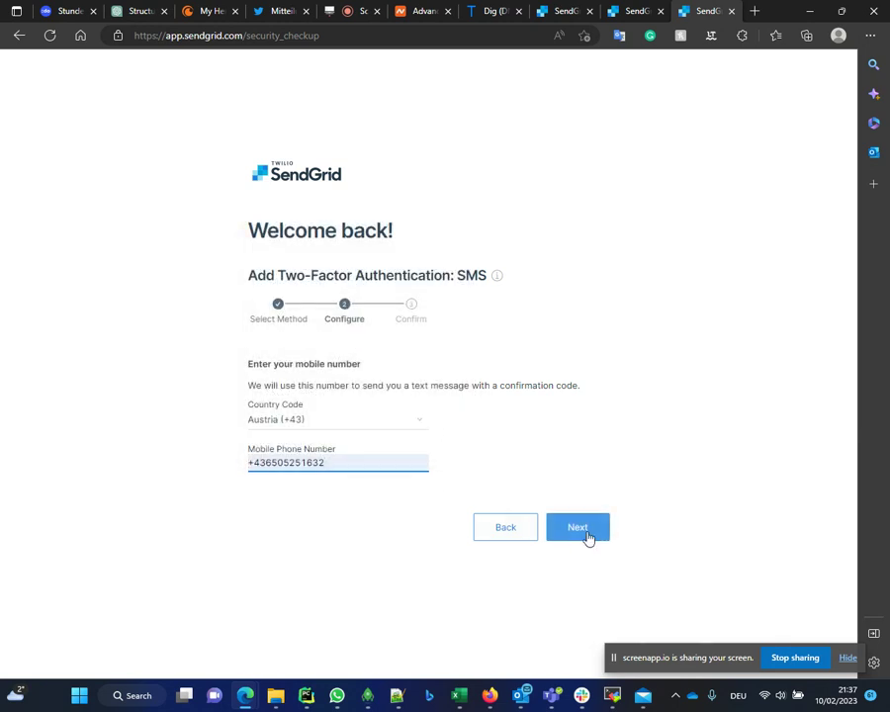
pyautogui.click(594, 534)
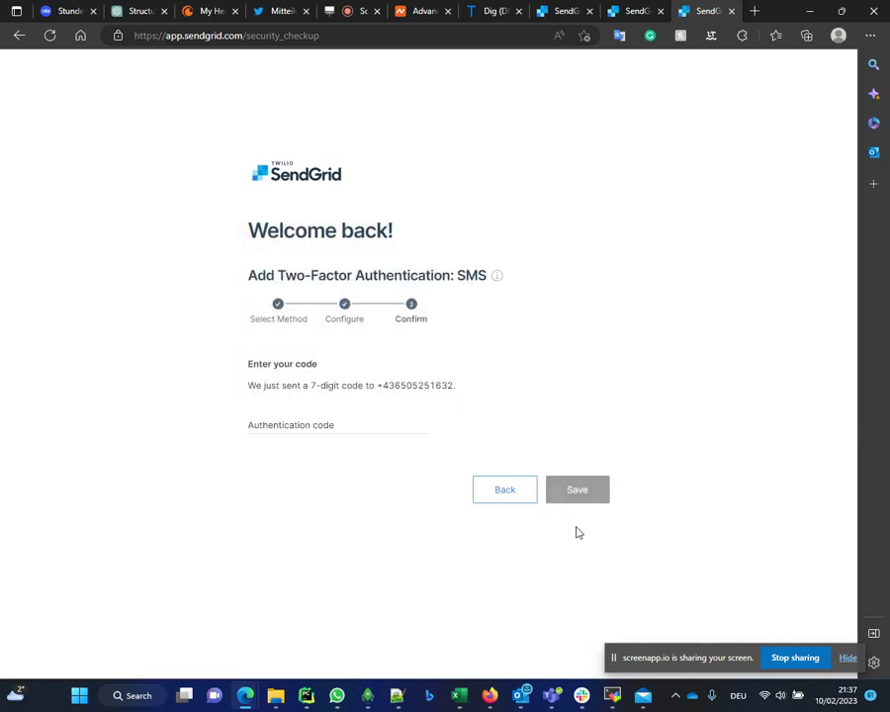
# Enter the texted authentication code to enable 2FA, then log in again
pyautogui.click(352, 432)
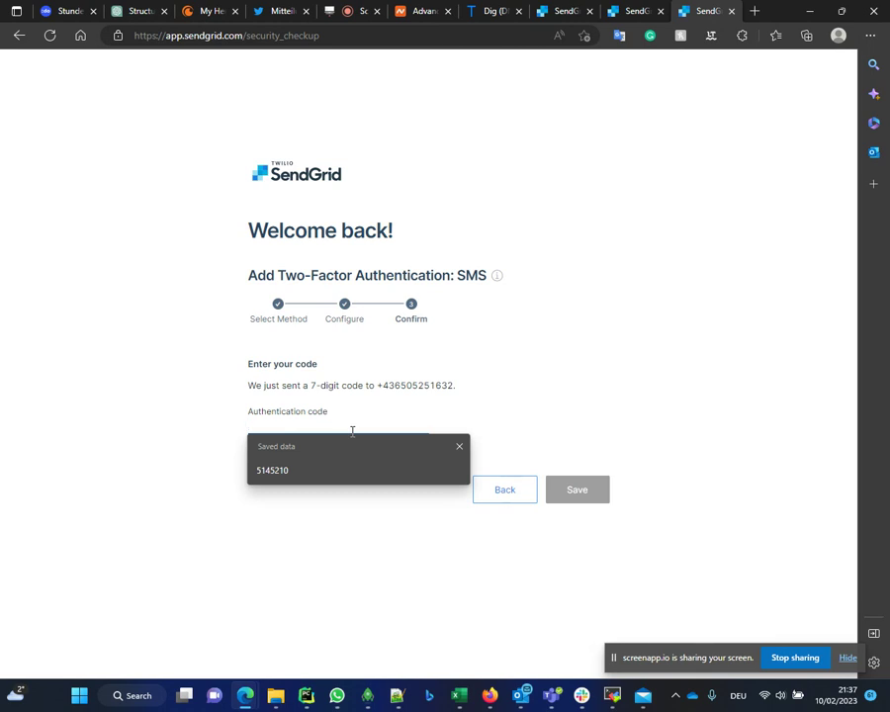
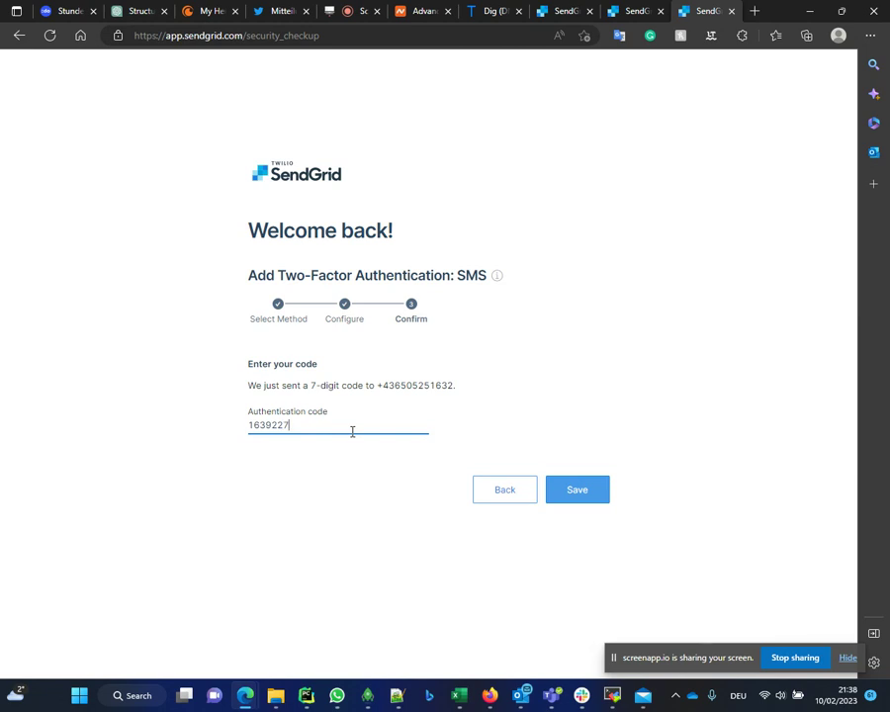
pyautogui.click(590, 492)
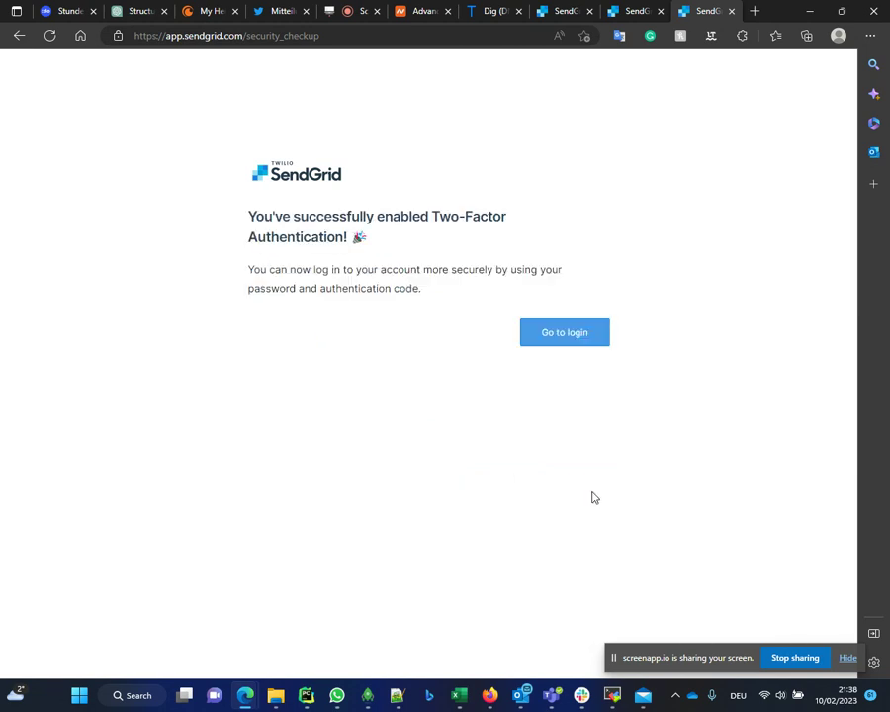
pyautogui.click(594, 333)
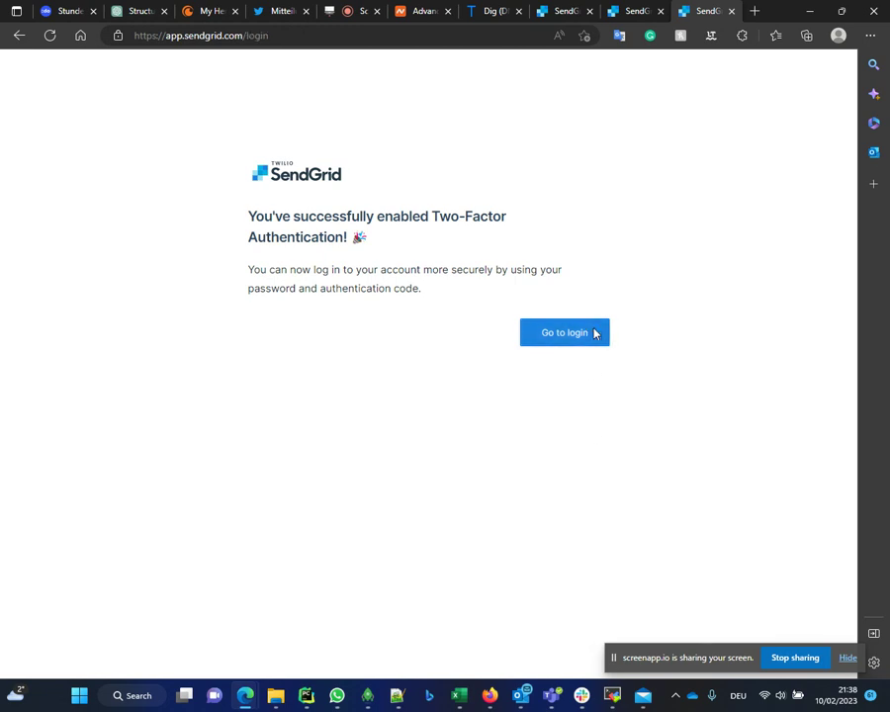
pyautogui.click(441, 378)
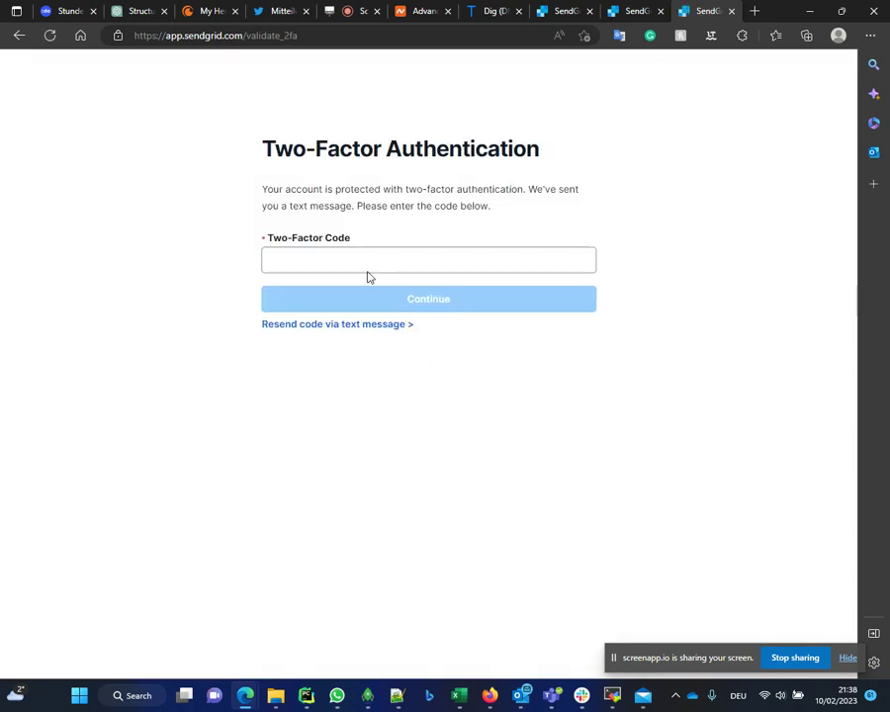
# Submit the texted two-factor code to finish the SendGrid login and close the checkpoint tab
pyautogui.click(350, 258)
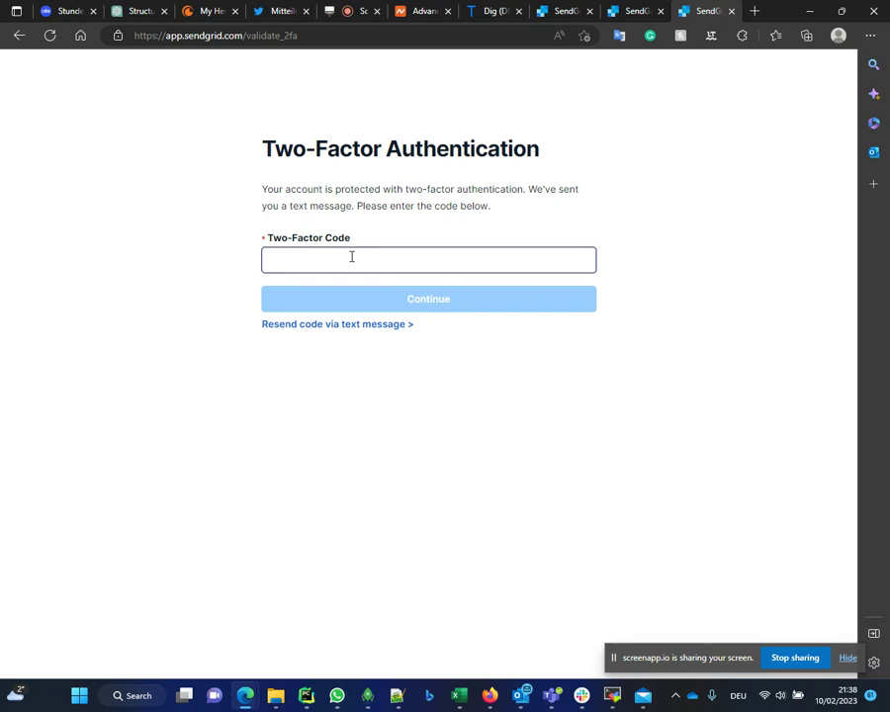
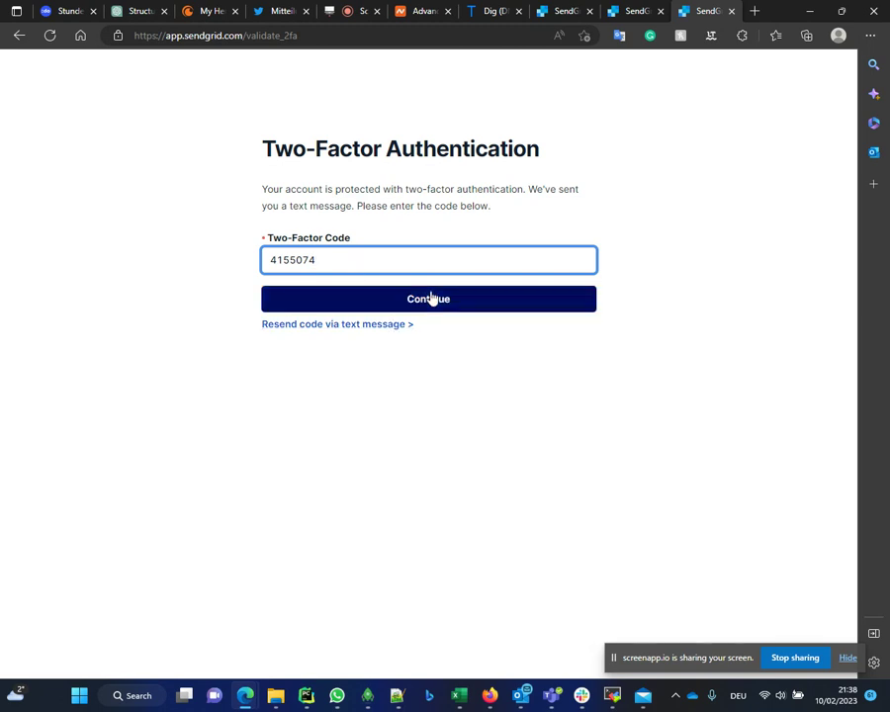
pyautogui.click(432, 297)
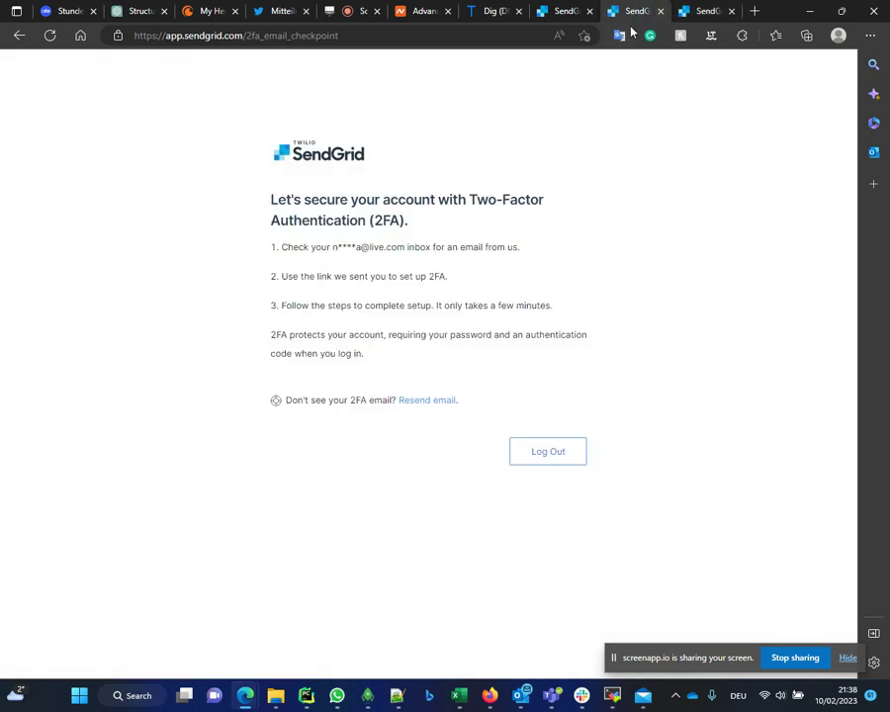
pyautogui.click(661, 11)
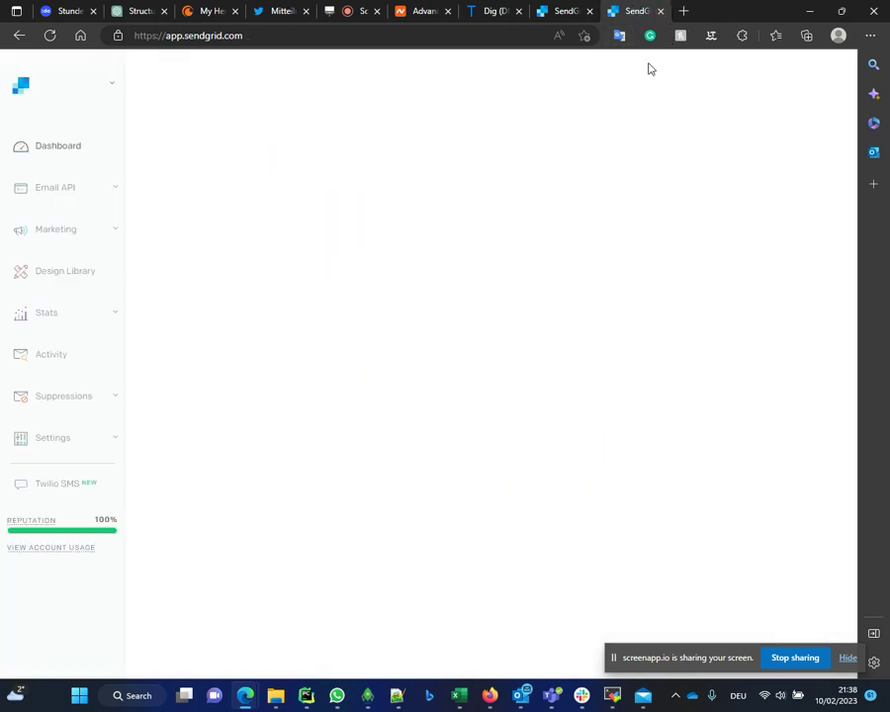
# Close the leftover password-reset tab and go to Email API > Dynamic Templates > Integration Guide
pyautogui.click(579, 11)
pyautogui.click(589, 11)
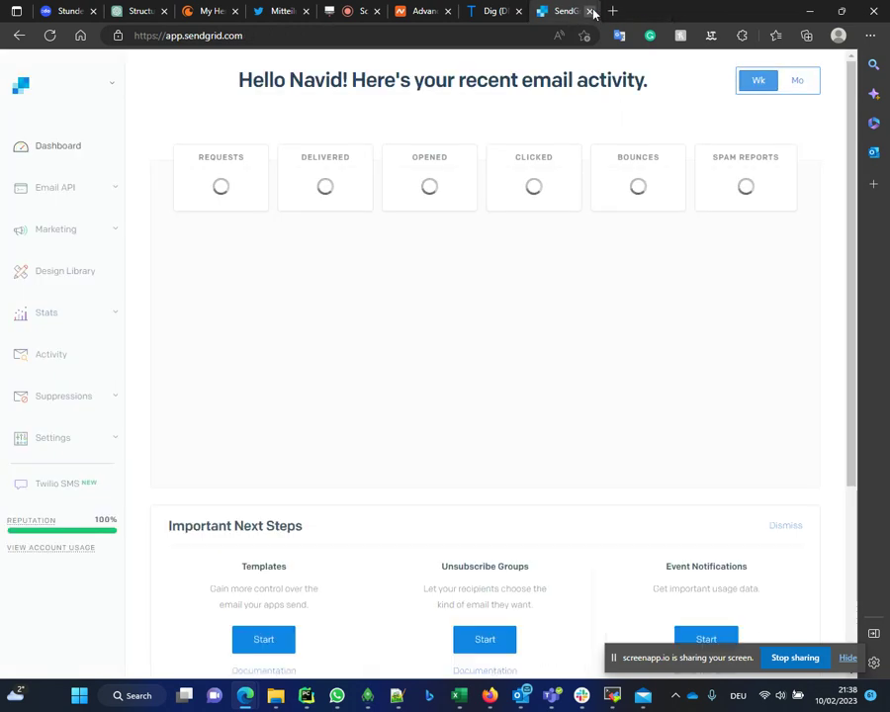
pyautogui.click(61, 188)
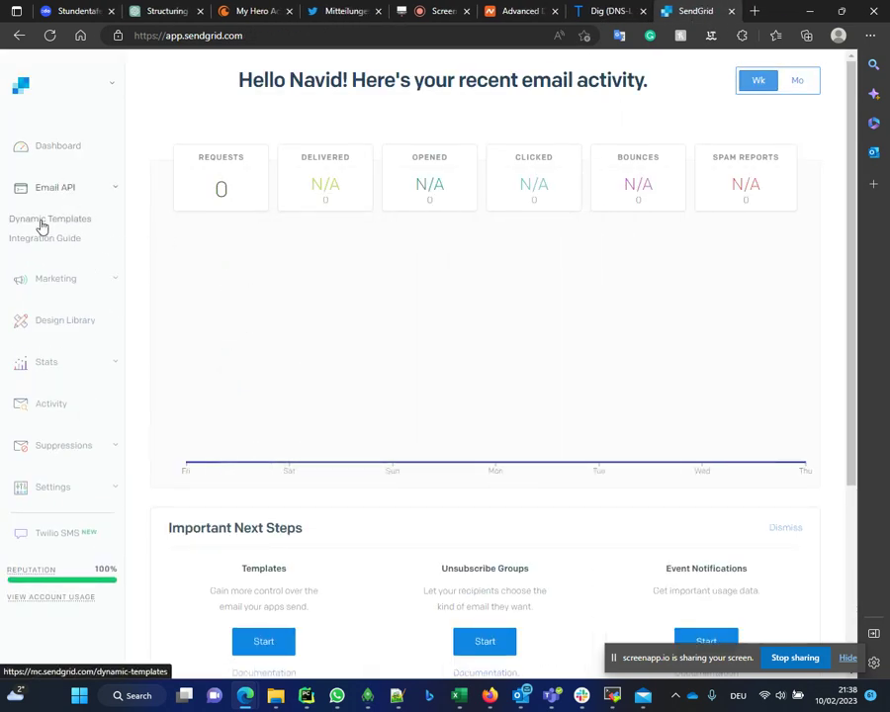
pyautogui.click(42, 228)
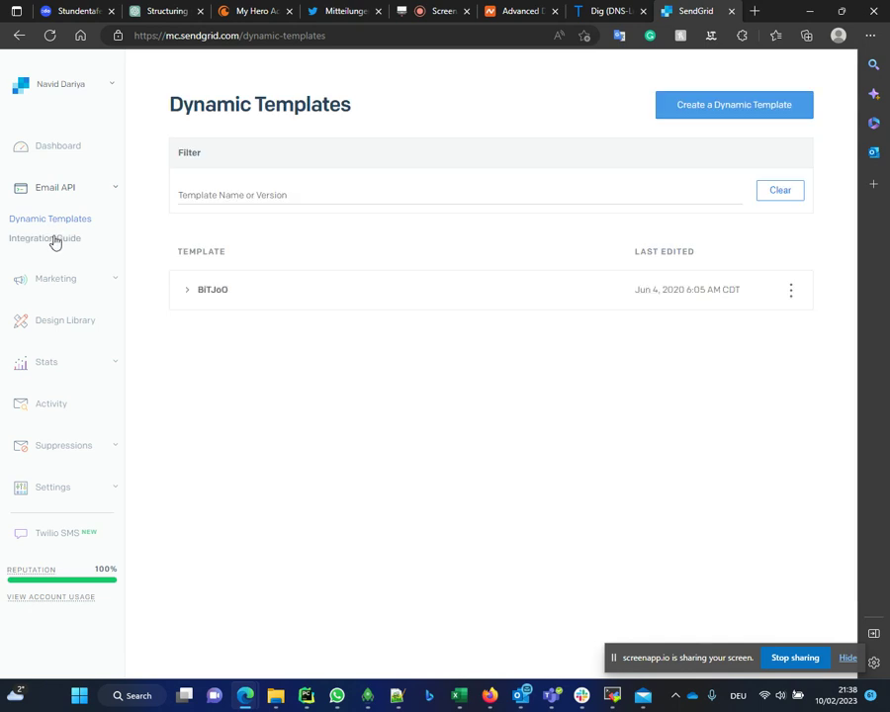
pyautogui.click(55, 243)
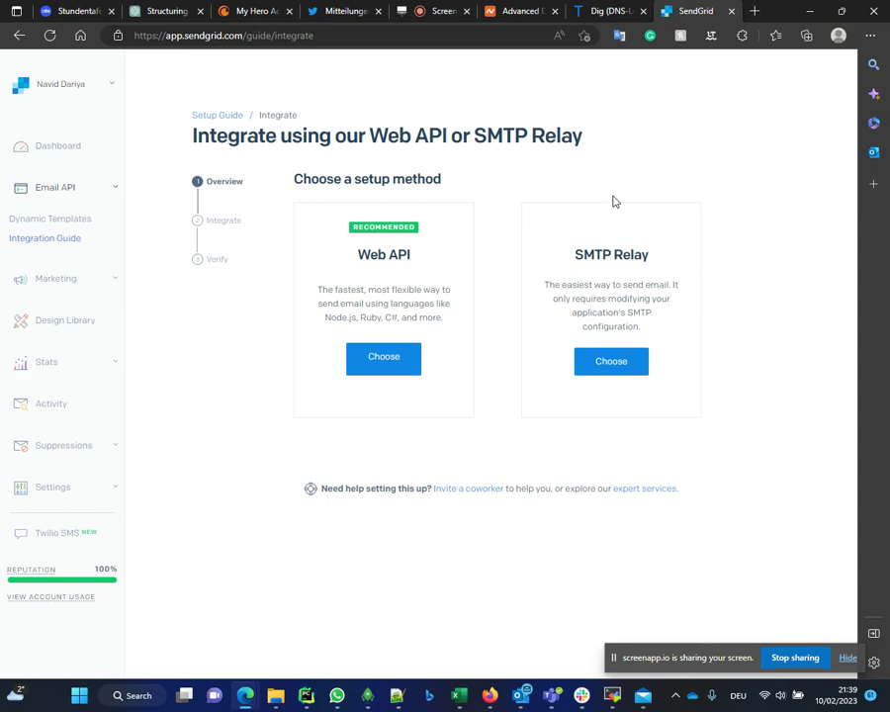
# Choose SMTP Relay and create an API key named PassBolt
pyautogui.click(621, 371)
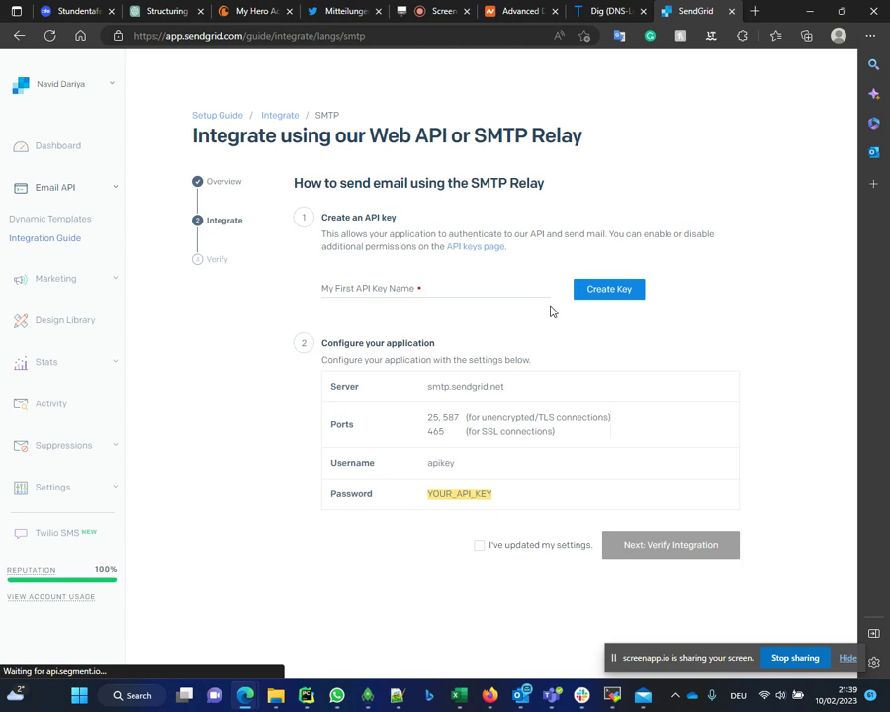
pyautogui.click(398, 291)
pyautogui.click(396, 333)
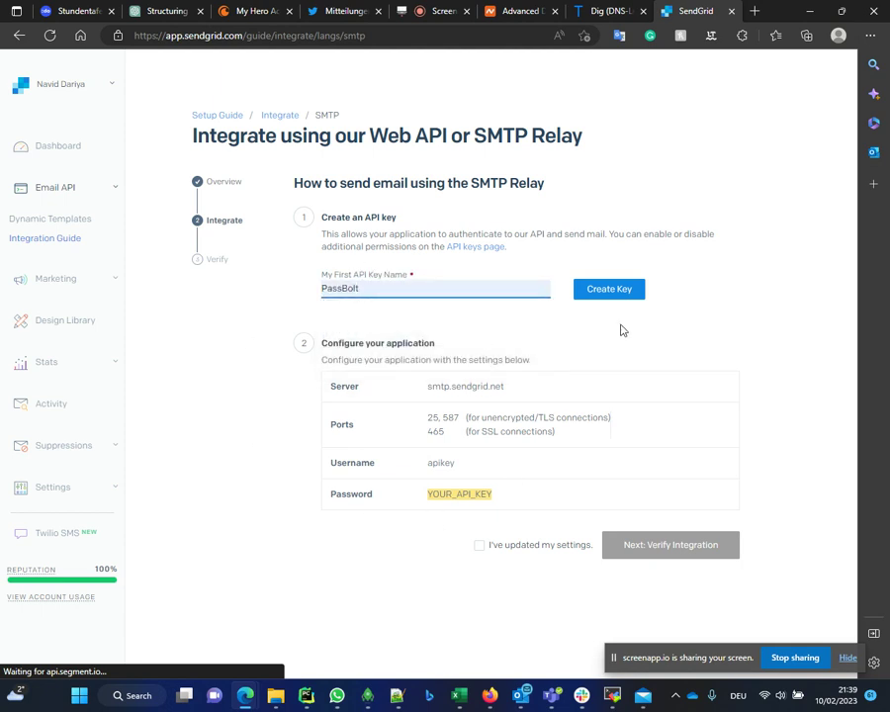
pyautogui.click(619, 291)
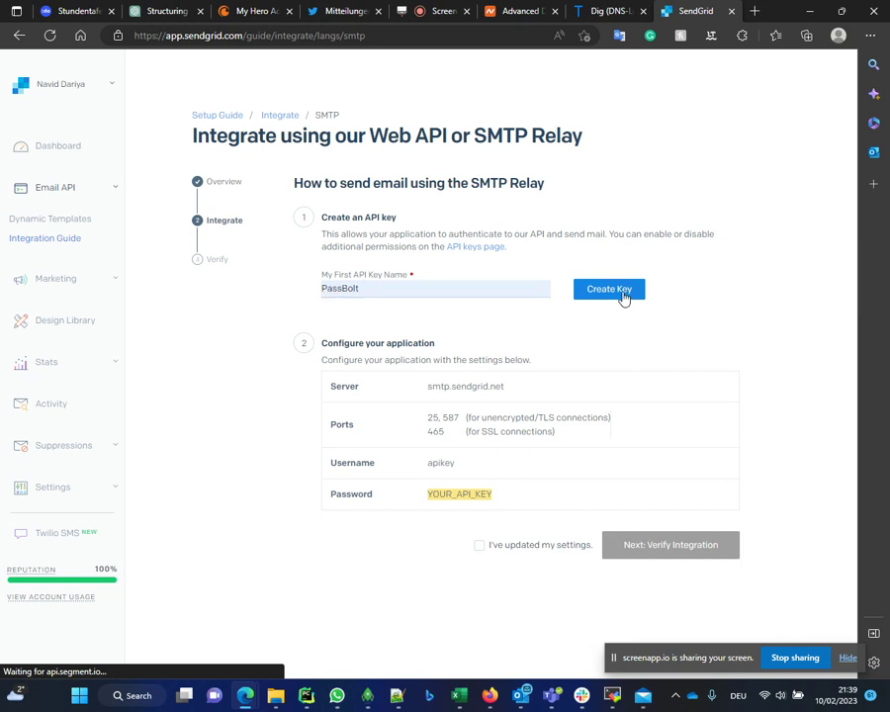
# Copy the generated API key and tick 'I've updated my settings'
pyautogui.moveTo(672, 308); pyautogui.dragTo(339, 314)
pyautogui.rightClick(431, 303)
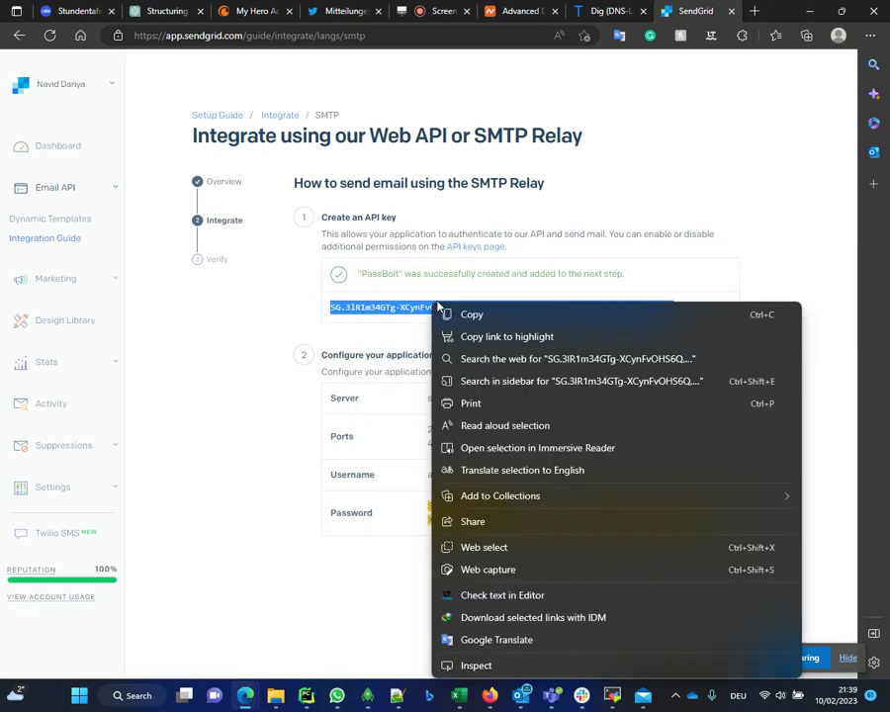
pyautogui.click(498, 313)
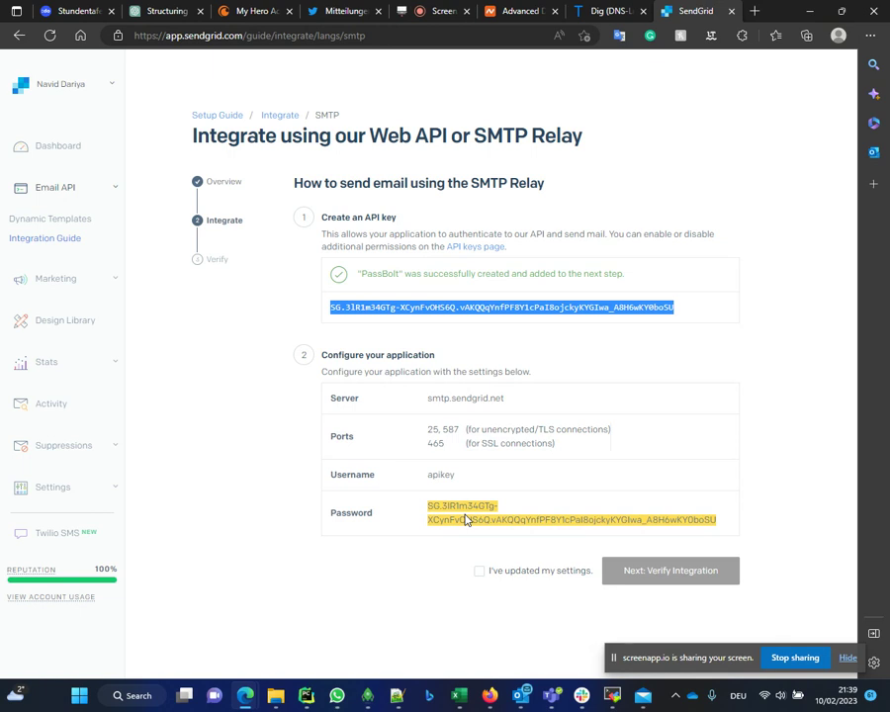
pyautogui.click(480, 572)
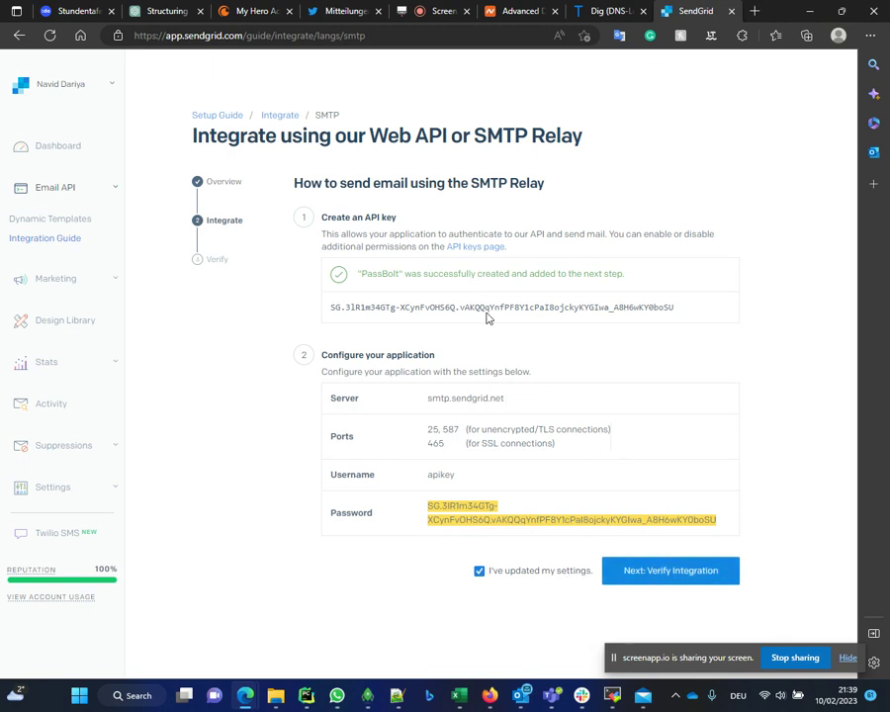
# Copy the server address smtp.sendgrid.net from SendGrid's SMTP Relay settings
pyautogui.click(488, 699)
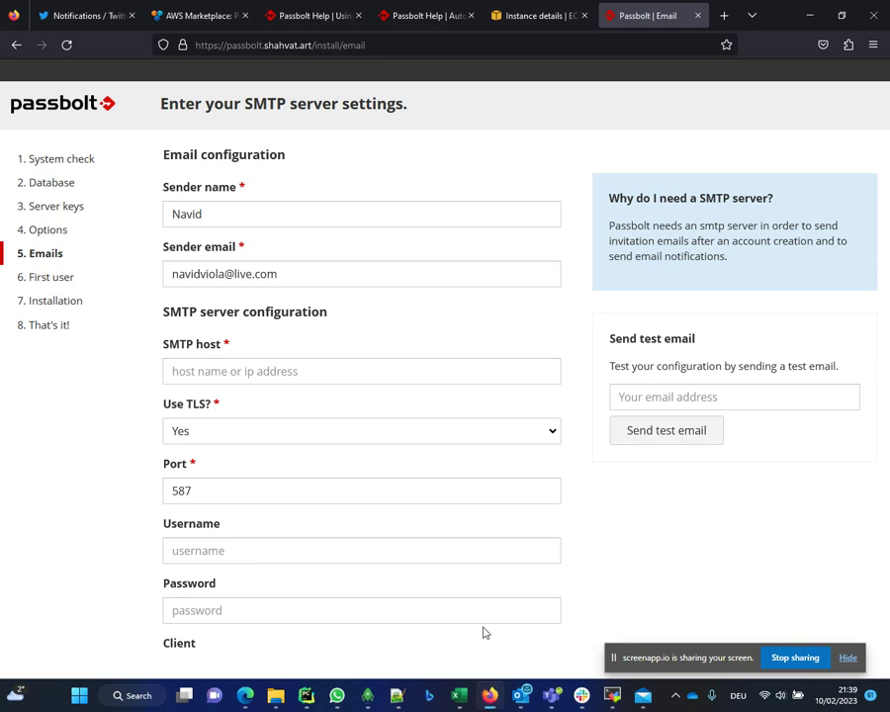
pyautogui.click(205, 374)
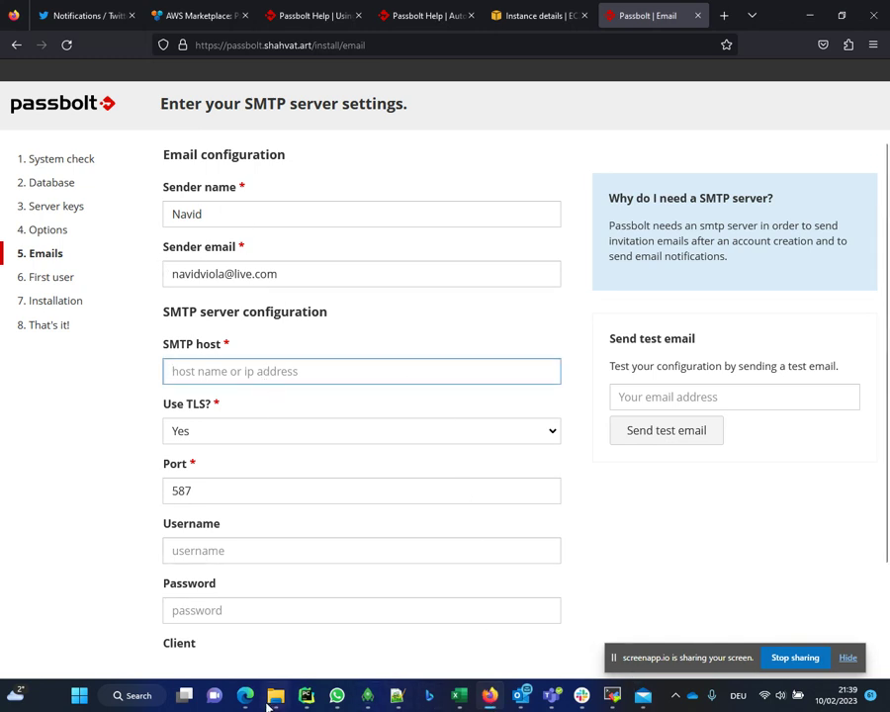
pyautogui.moveTo(245, 695)
pyautogui.click(199, 586)
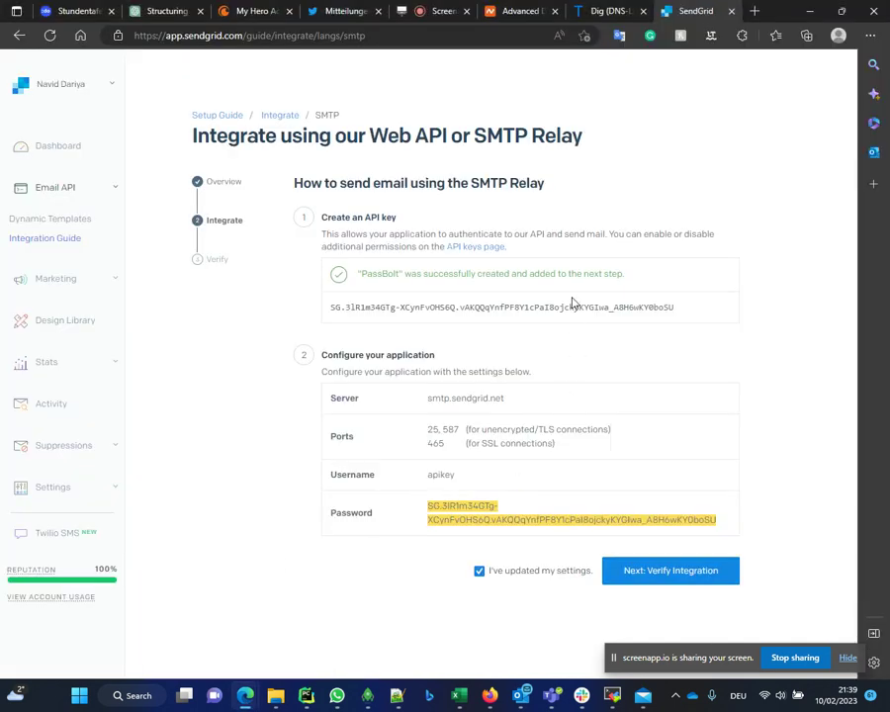
pyautogui.moveTo(505, 397); pyautogui.dragTo(431, 398)
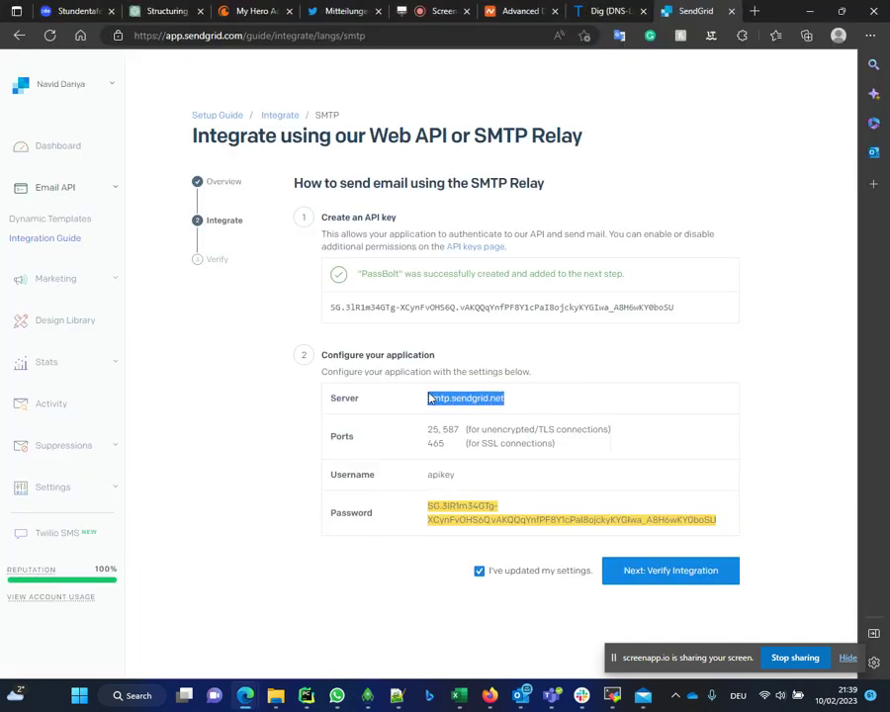
pyautogui.rightClick(479, 398)
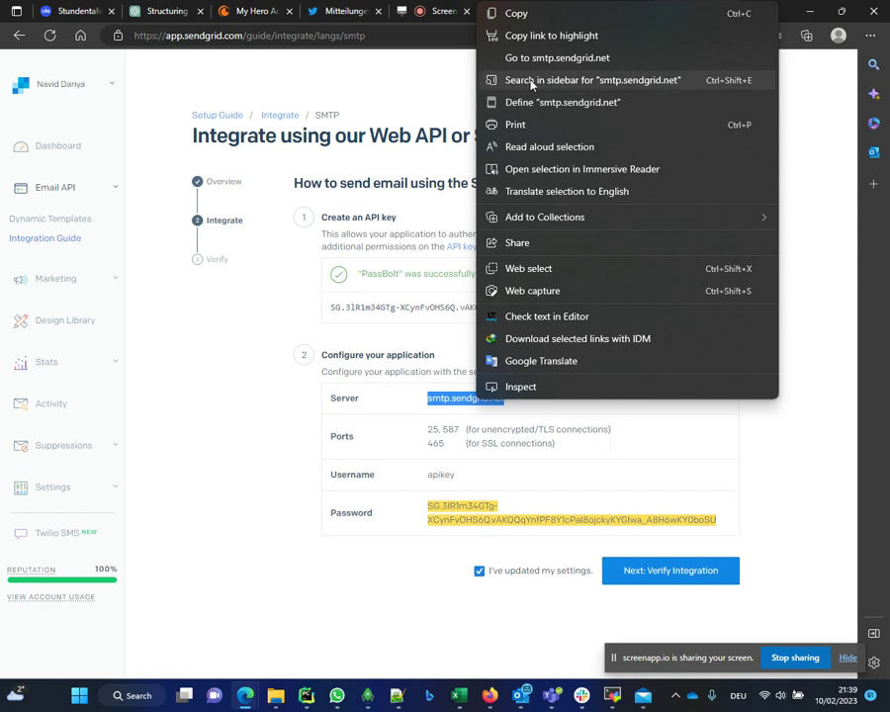
pyautogui.click(495, 13)
# Paste smtp.sendgrid.net as Passbolt's SMTP host and enter apikey as the username
pyautogui.moveTo(612, 695)
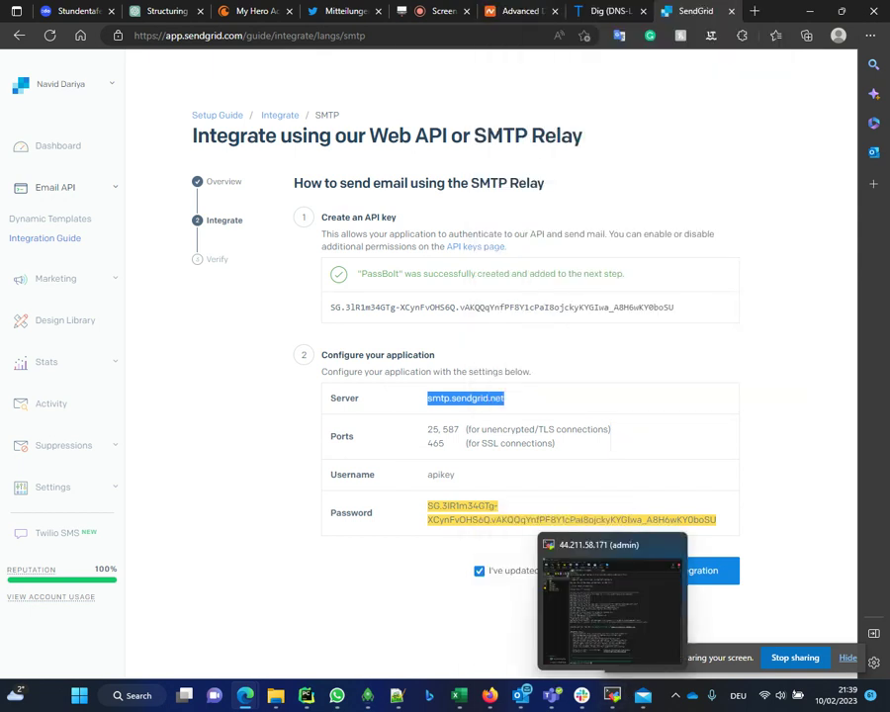
pyautogui.click(489, 695)
pyautogui.click(250, 375)
pyautogui.rightClick(234, 373)
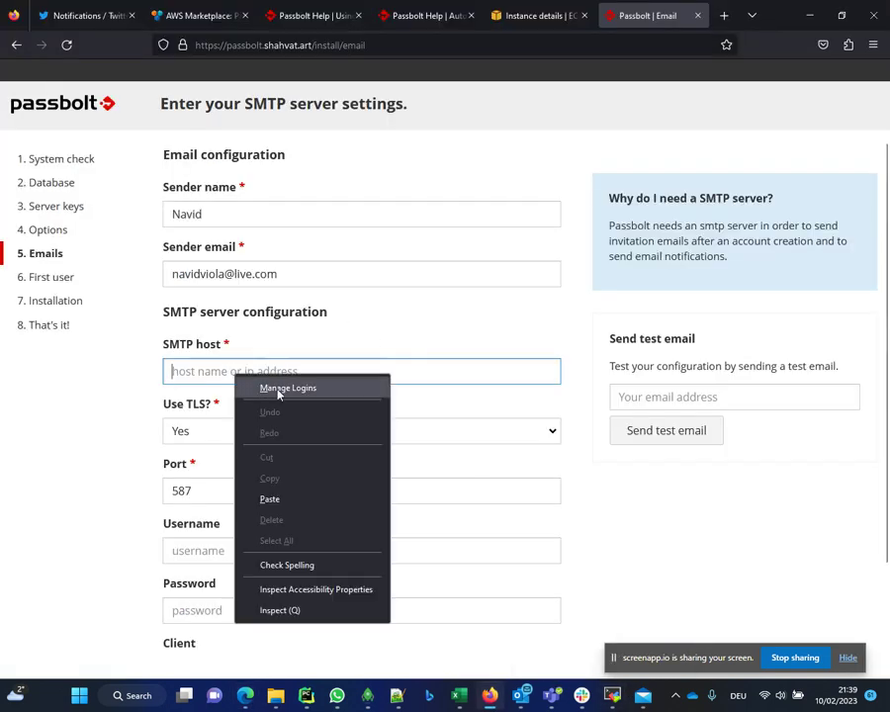
pyautogui.click(271, 501)
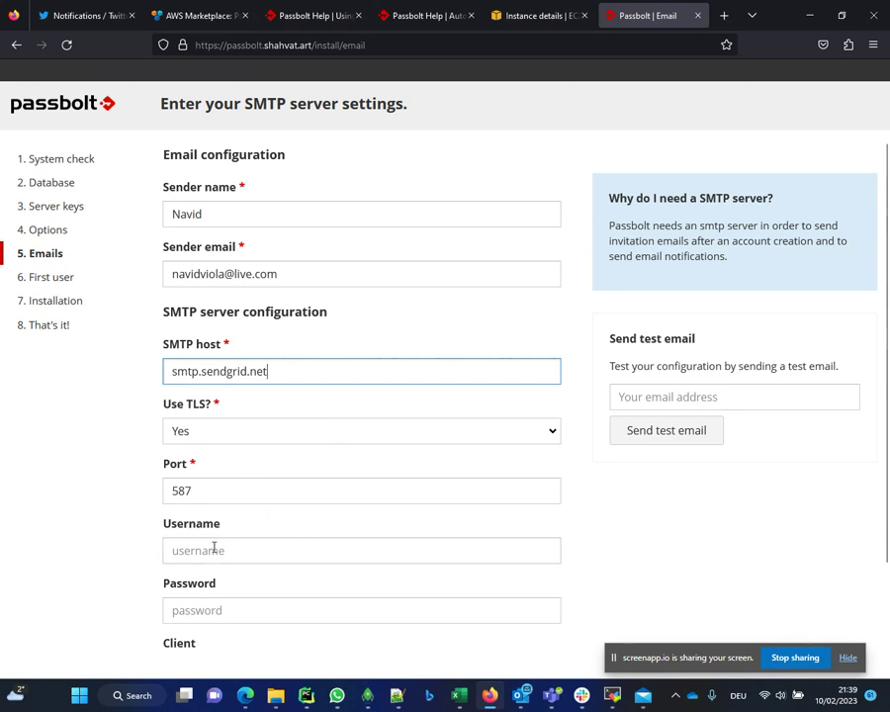
pyautogui.click(214, 546)
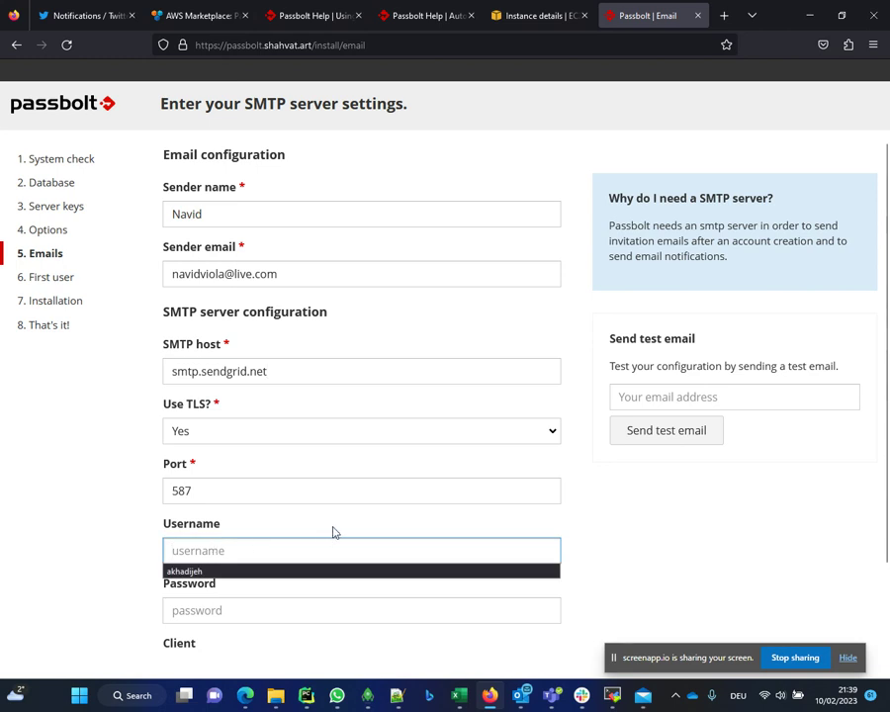
pyautogui.write('apikey')
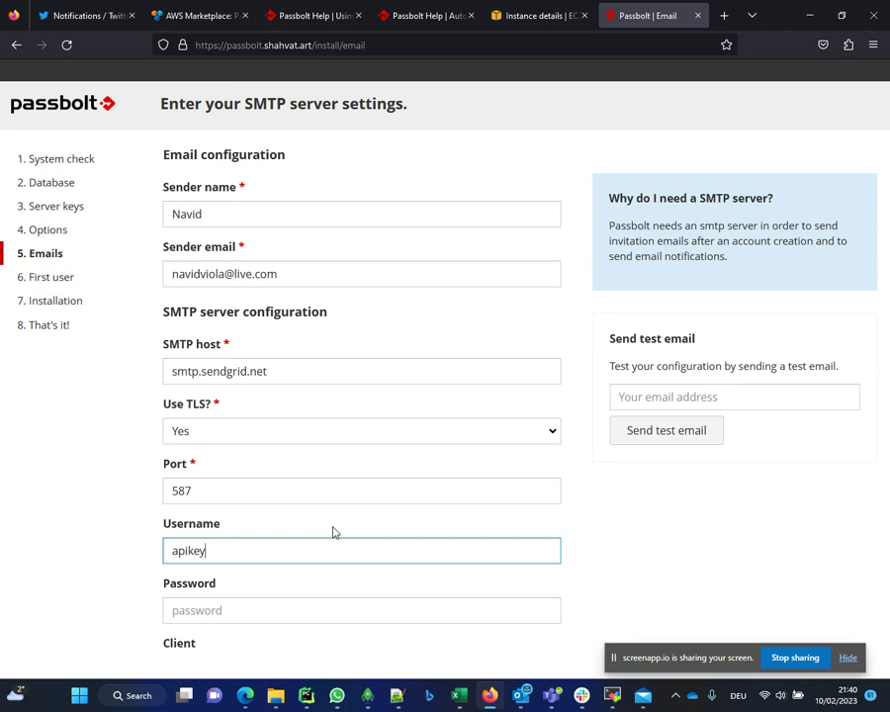
pyautogui.moveTo(254, 695)
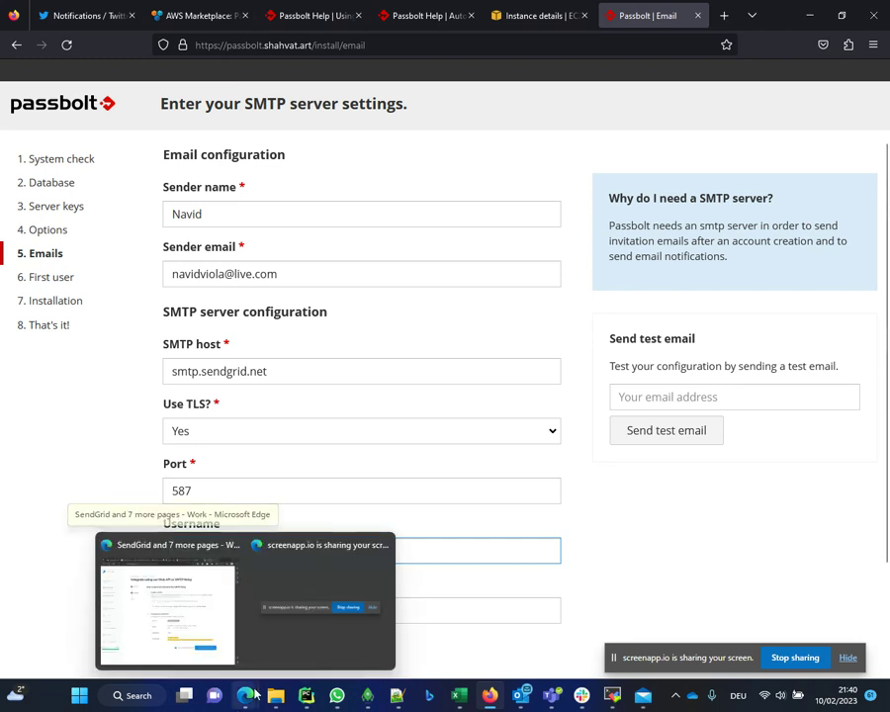
pyautogui.click(179, 593)
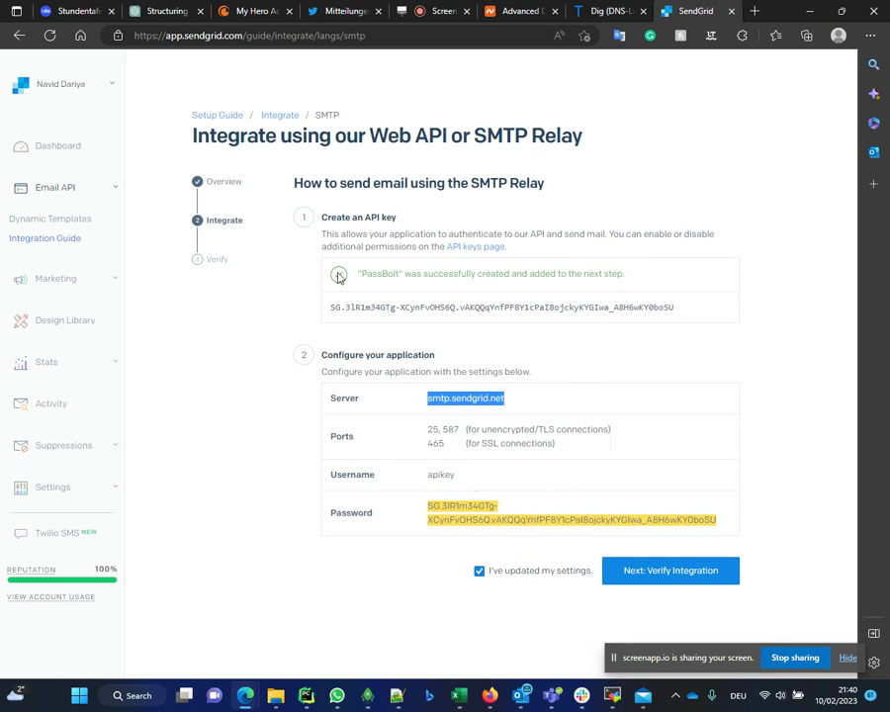
# Paste the SendGrid API key into Passbolt's SMTP Password field
pyautogui.click(807, 13)
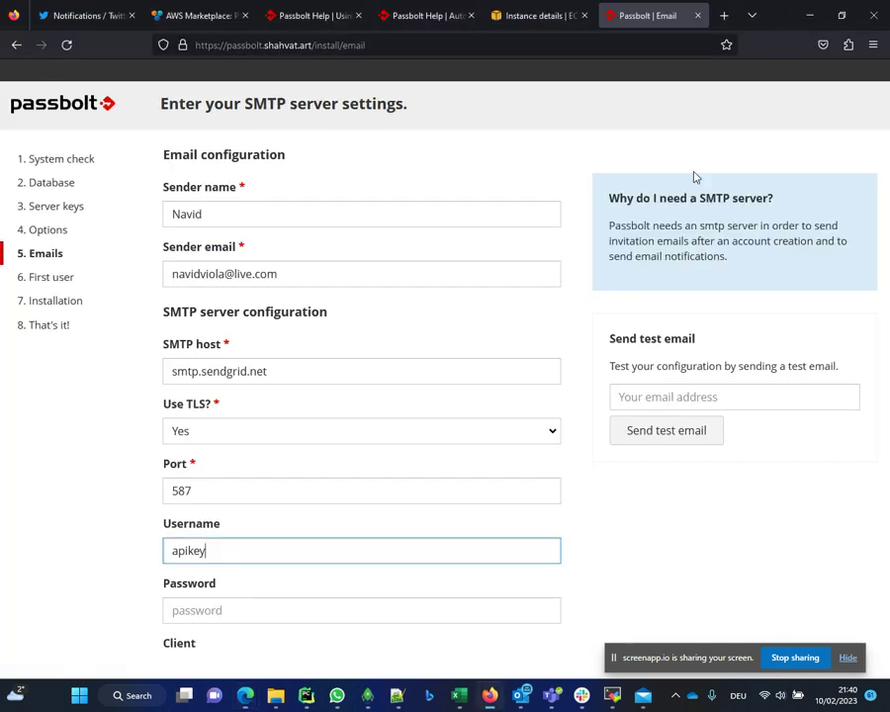
pyautogui.click(280, 605)
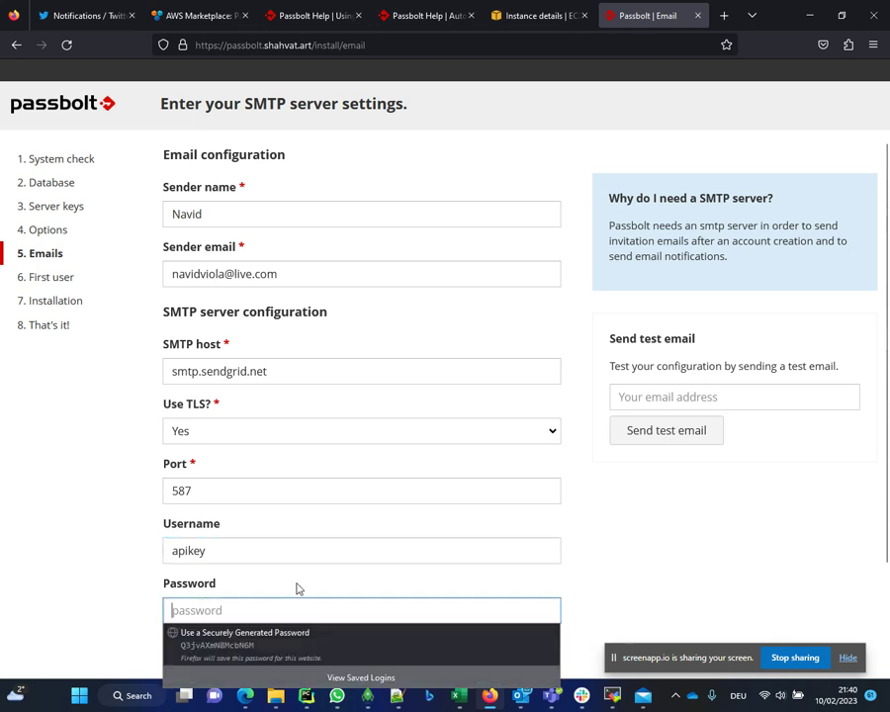
pyautogui.hotkey('ctrl', 'v')
# Send a test email to the recipient's e-mail address, which fails with an SMTP timeout
pyautogui.scroll(-2, 375, 494)
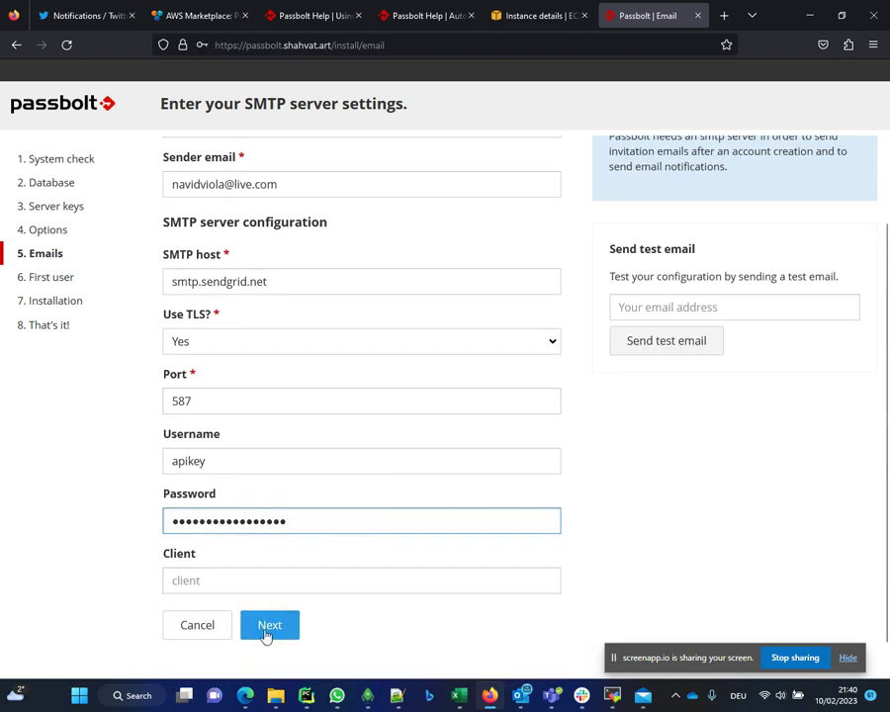
pyautogui.click(704, 306)
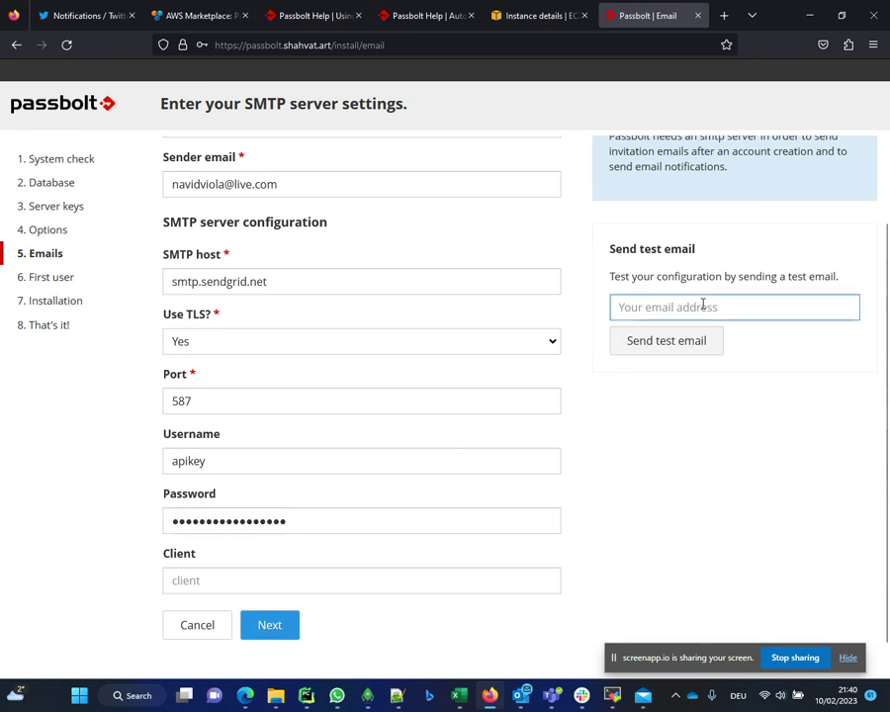
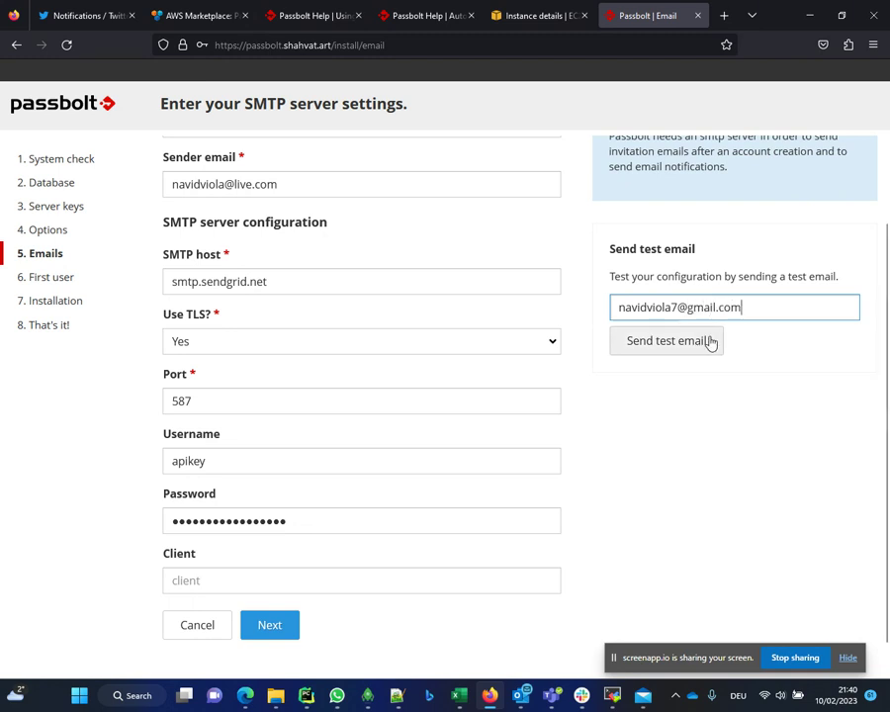
pyautogui.click(709, 341)
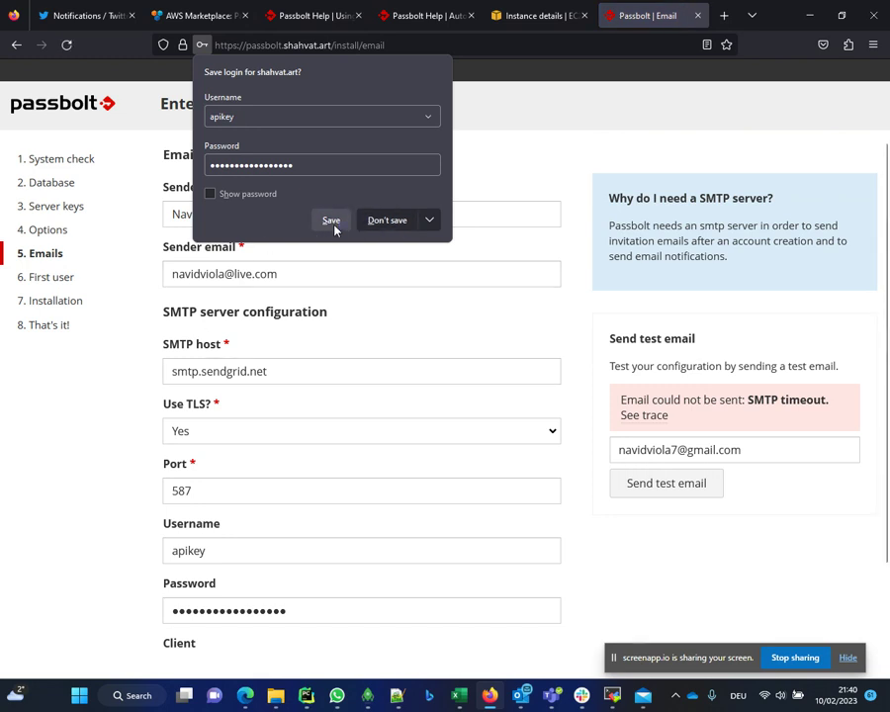
# Dismiss the save-login prompt and advance SendGrid to Next: Verify Integration
pyautogui.click(495, 191)
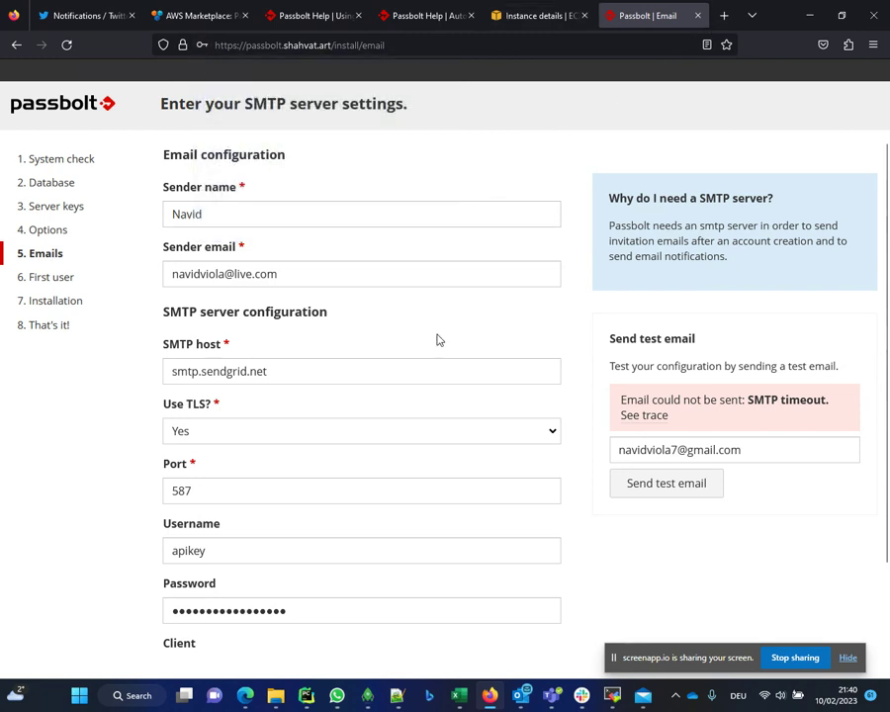
pyautogui.moveTo(247, 696)
pyautogui.click(175, 600)
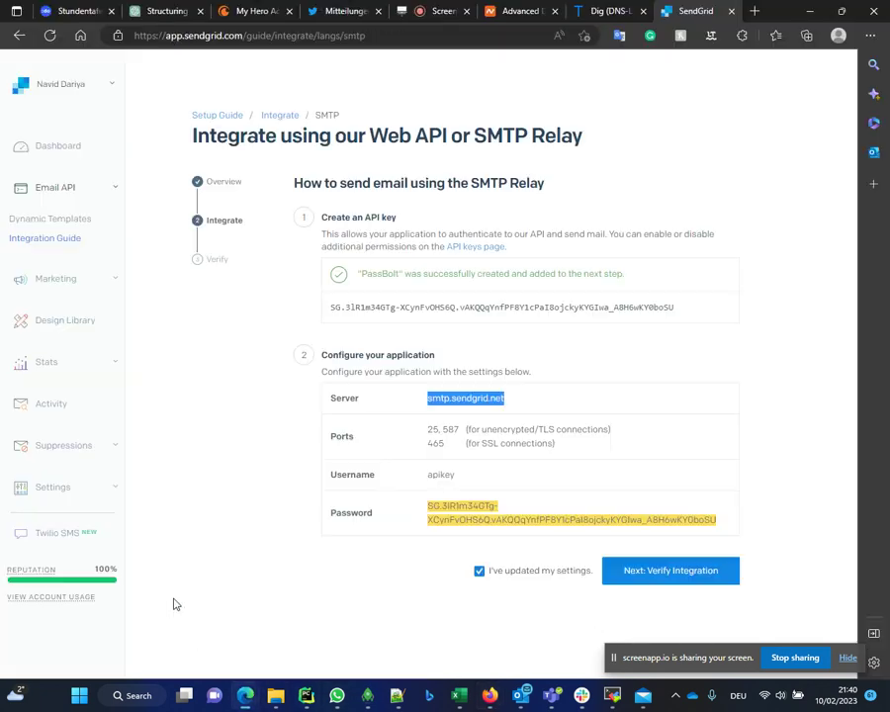
pyautogui.click(687, 579)
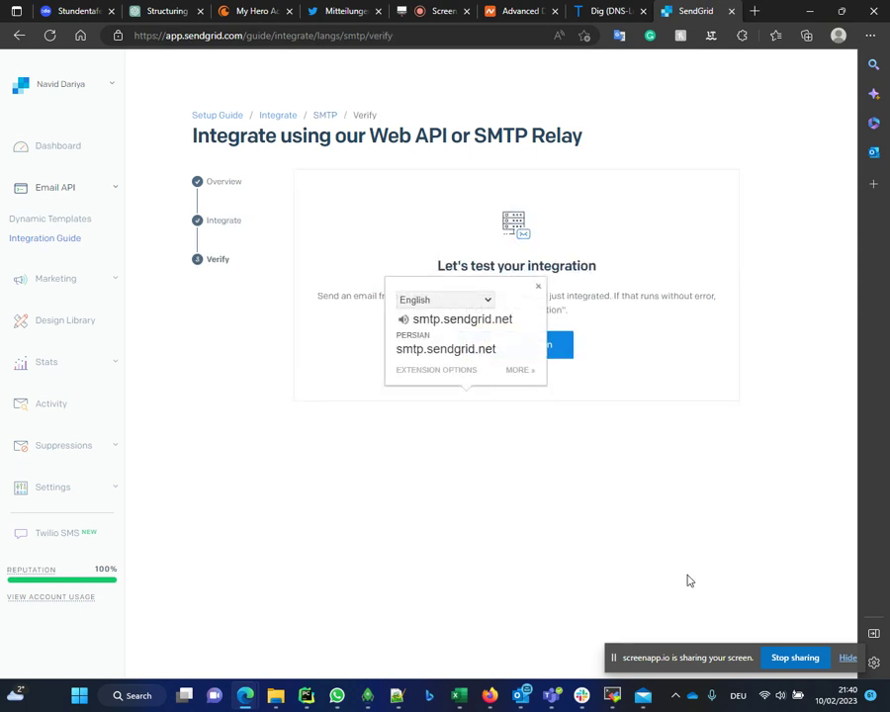
pyautogui.click(538, 286)
# Resend Passbolt's test email twice, still getting the SMTP timeout, and recheck the Password field
pyautogui.click(810, 11)
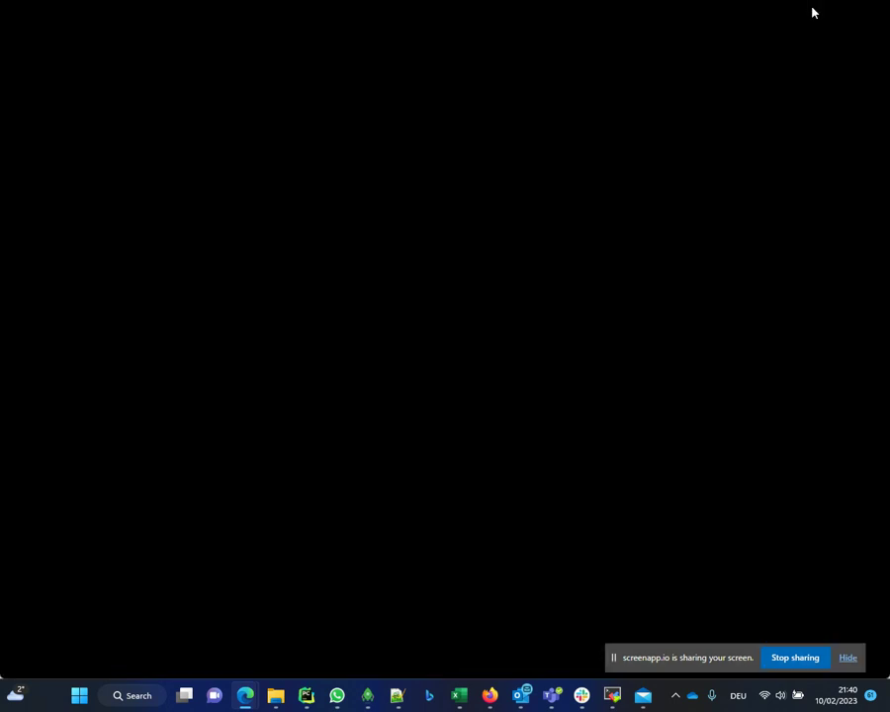
pyautogui.click(682, 490)
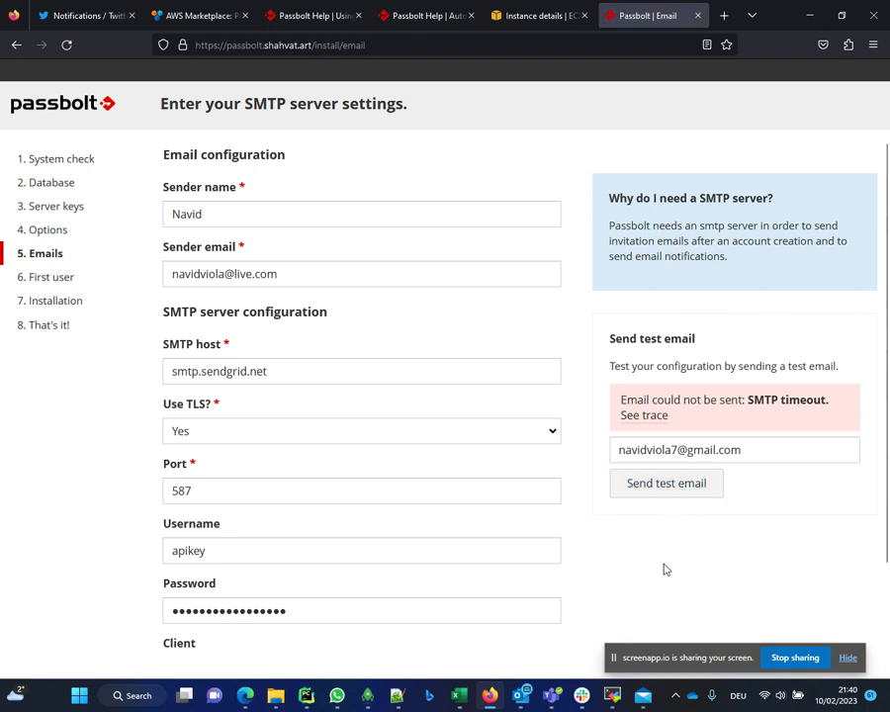
pyautogui.scroll(-2, 664, 570)
pyautogui.scroll(2, 665, 570)
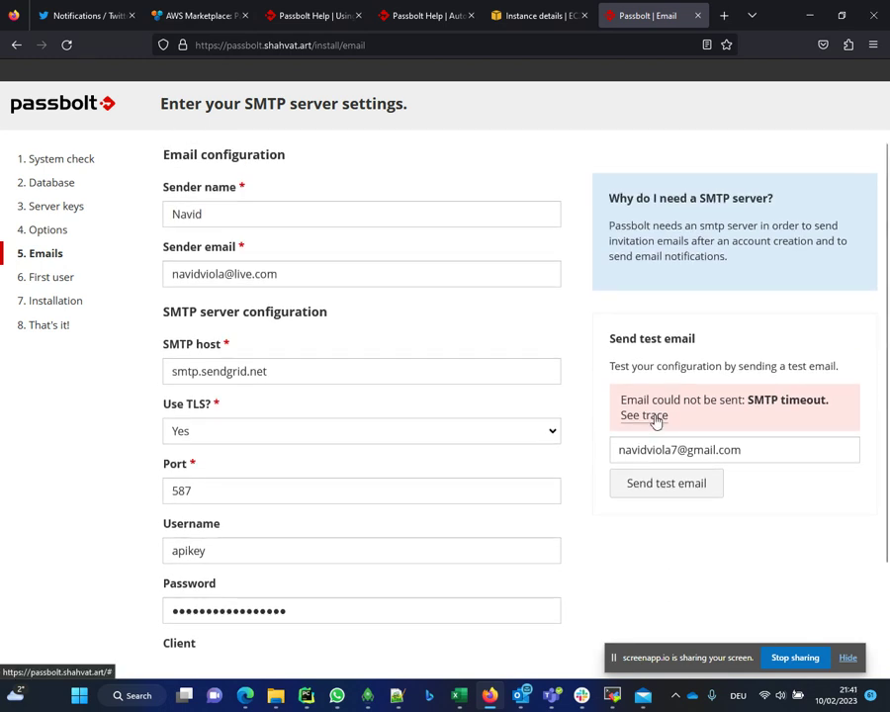
pyautogui.scroll(-2, 656, 517)
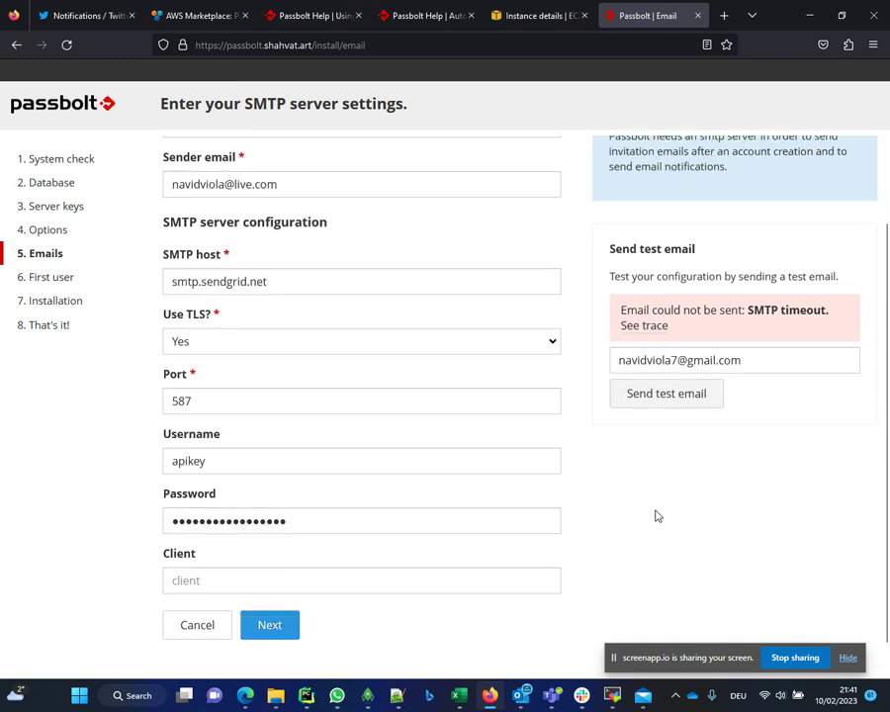
pyautogui.click(669, 396)
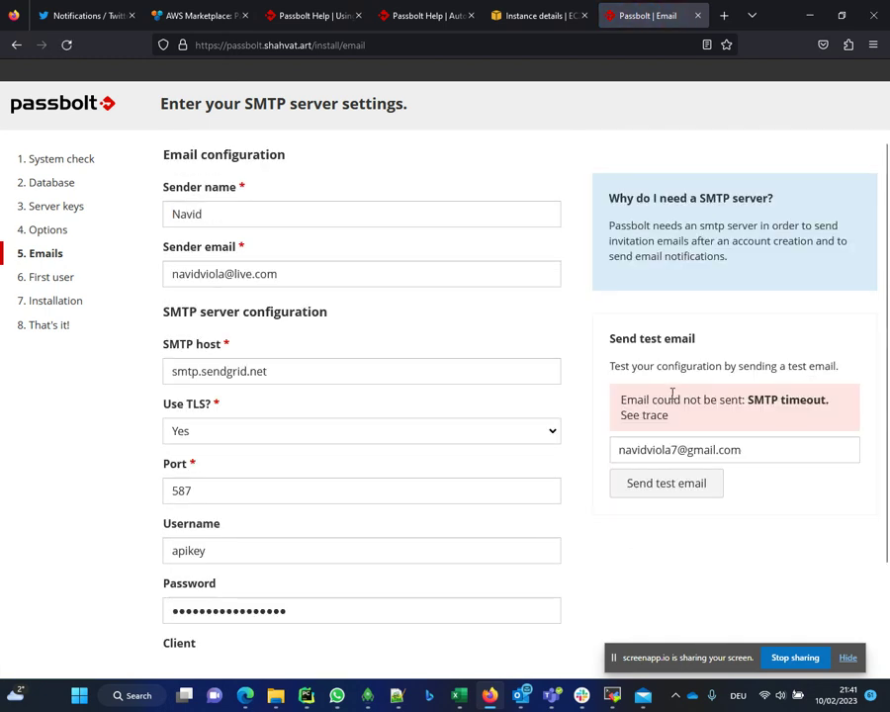
pyautogui.scroll(-2, 673, 393)
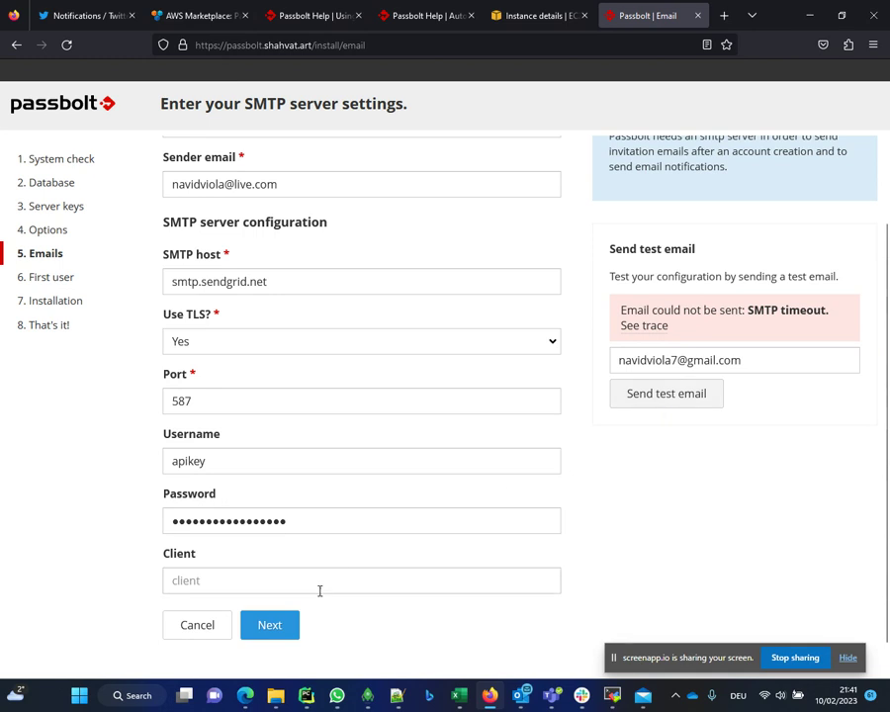
pyautogui.click(302, 519)
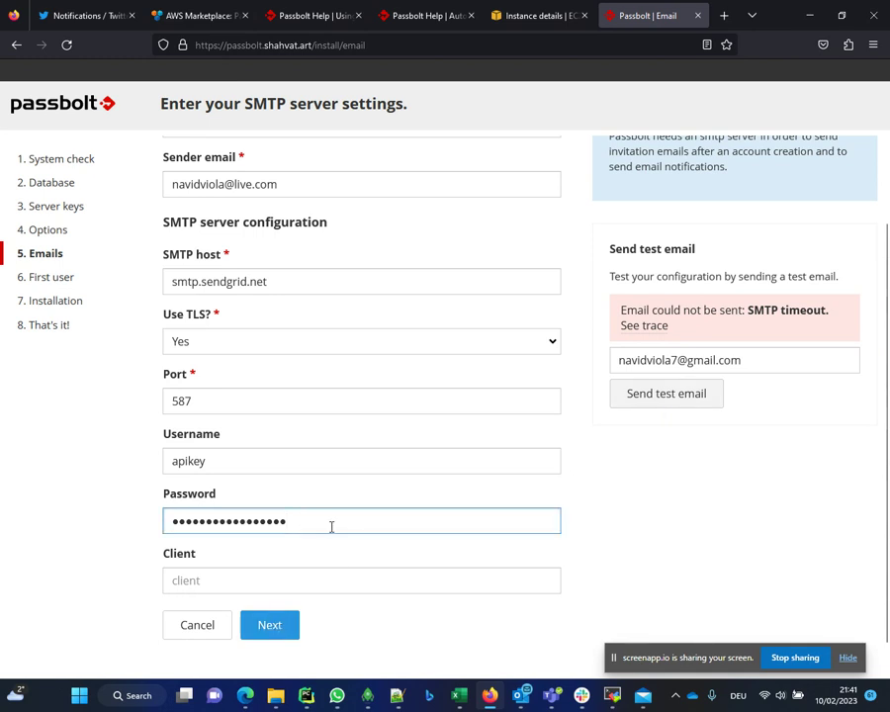
# Clear the SMTP password and re-paste the SendGrid API key as plain text from clipboard history
pyautogui.moveTo(357, 522); pyautogui.dragTo(117, 533)
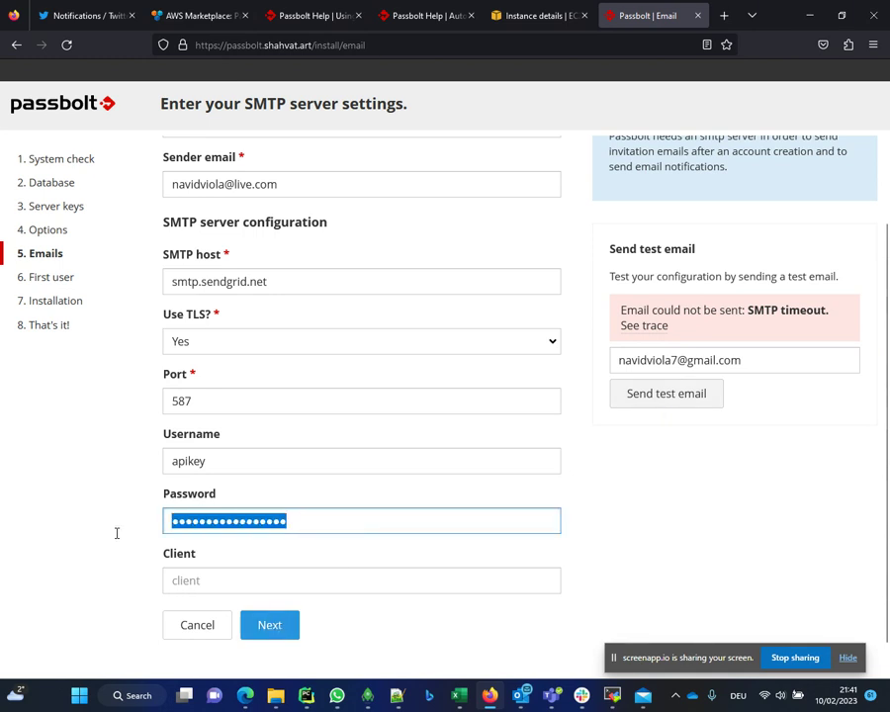
pyautogui.press('BackSpace')
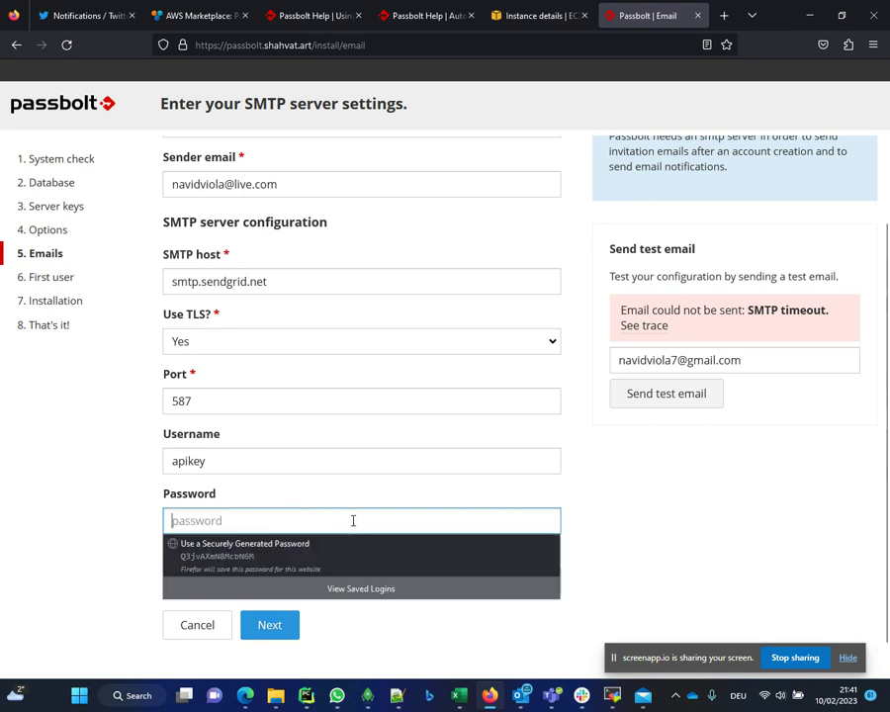
pyautogui.click(60, 524)
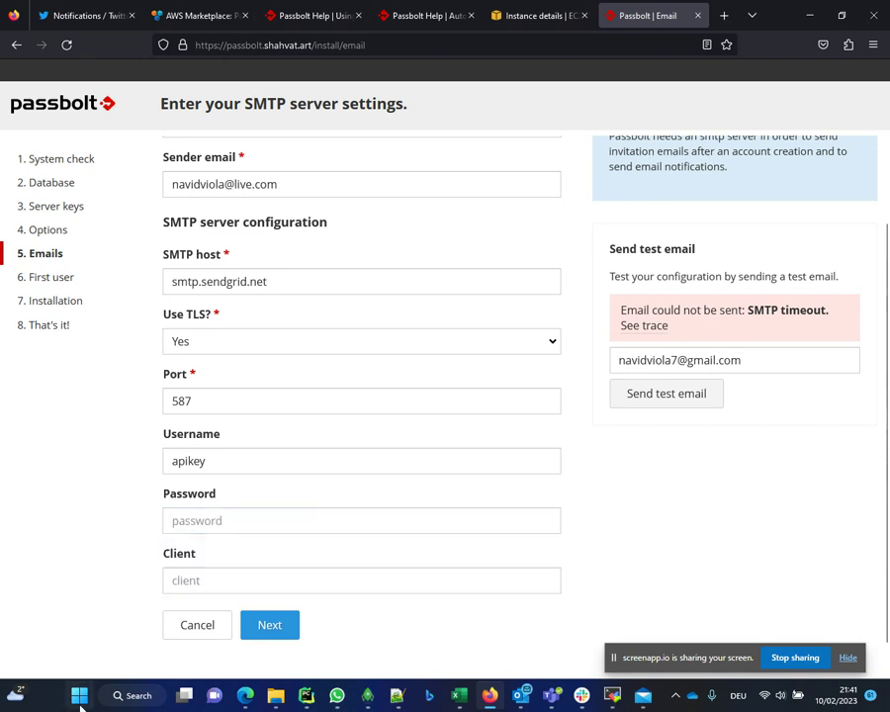
pyautogui.click(79, 695)
pyautogui.press('super+v')
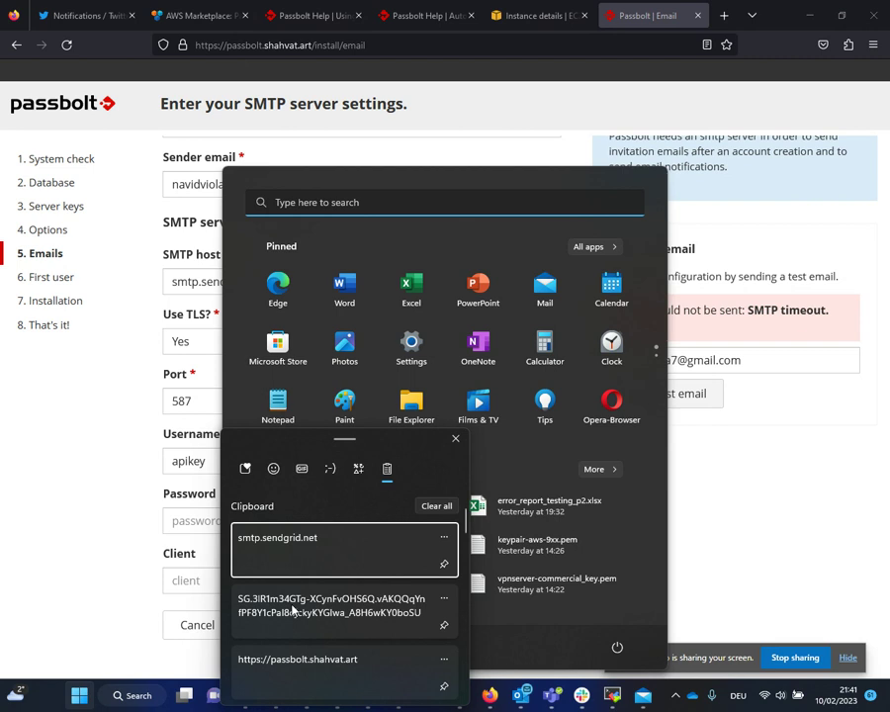
pyautogui.click(386, 618)
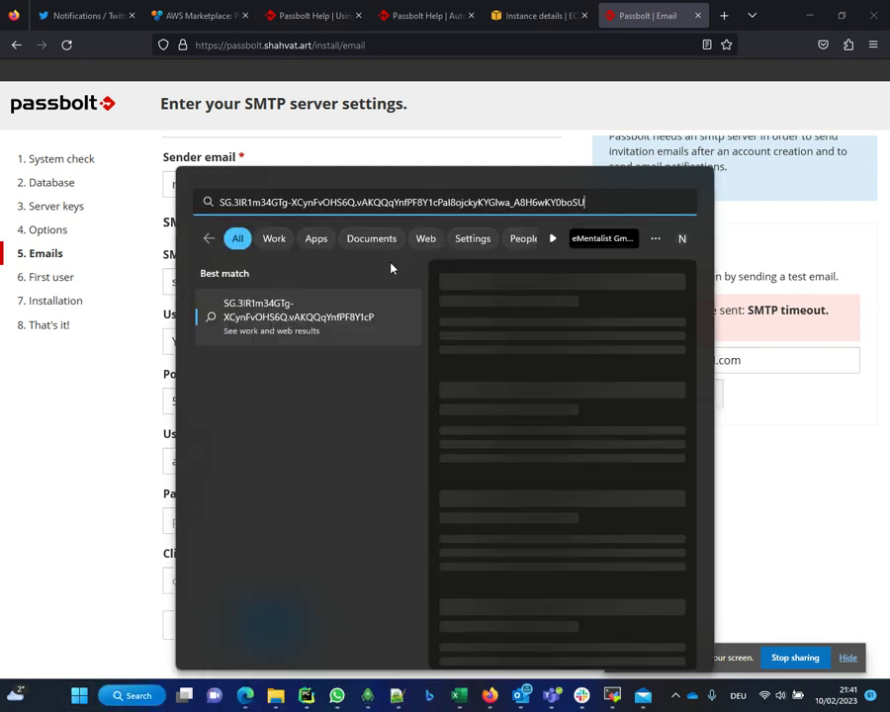
pyautogui.hotkey('ctrl', 'a')
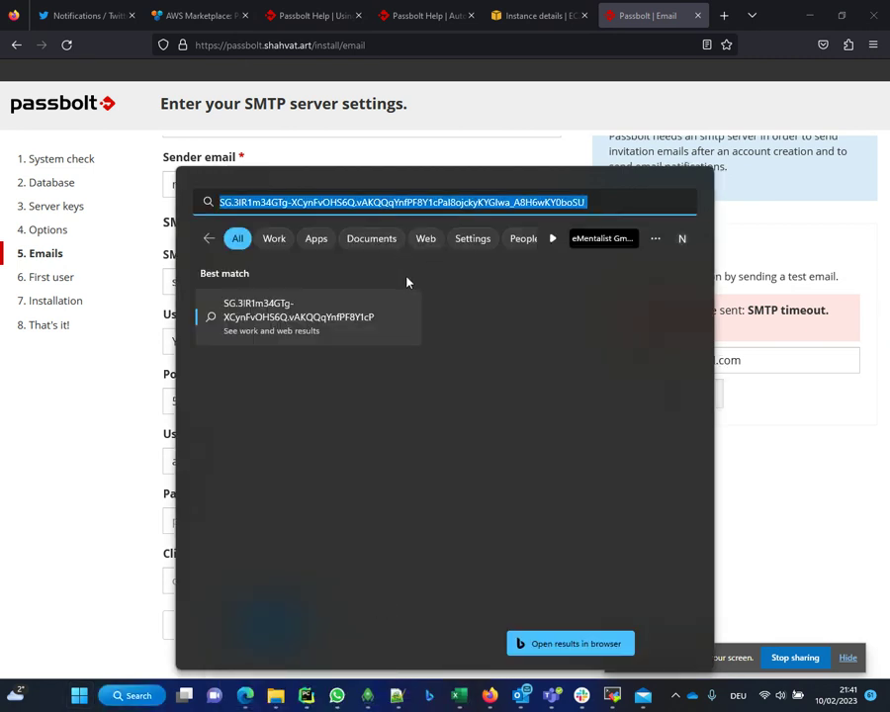
pyautogui.press('Escape')
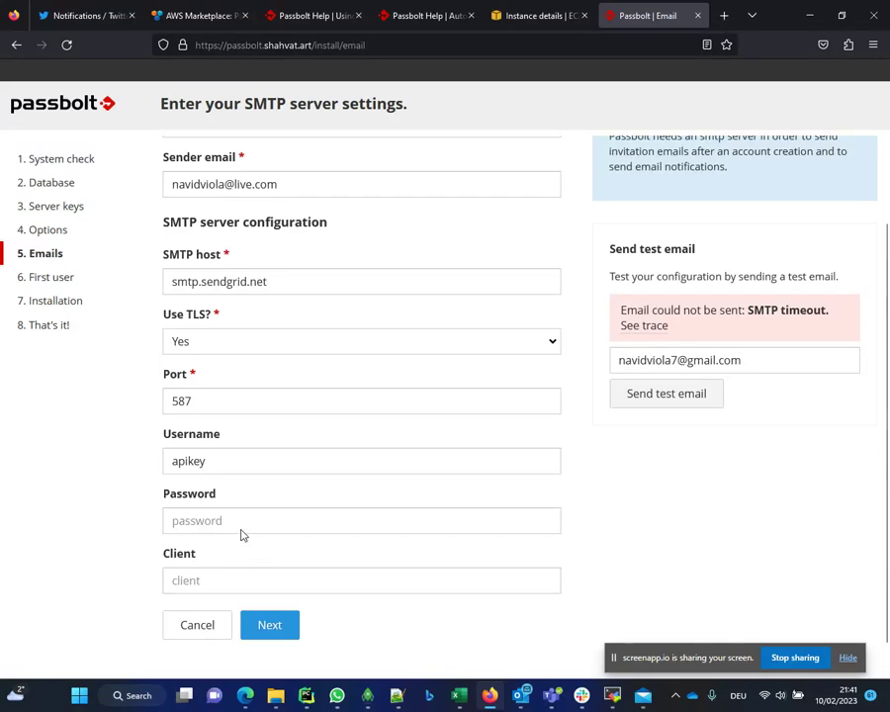
pyautogui.click(243, 521)
pyautogui.hotkey('ctrl', 'v')
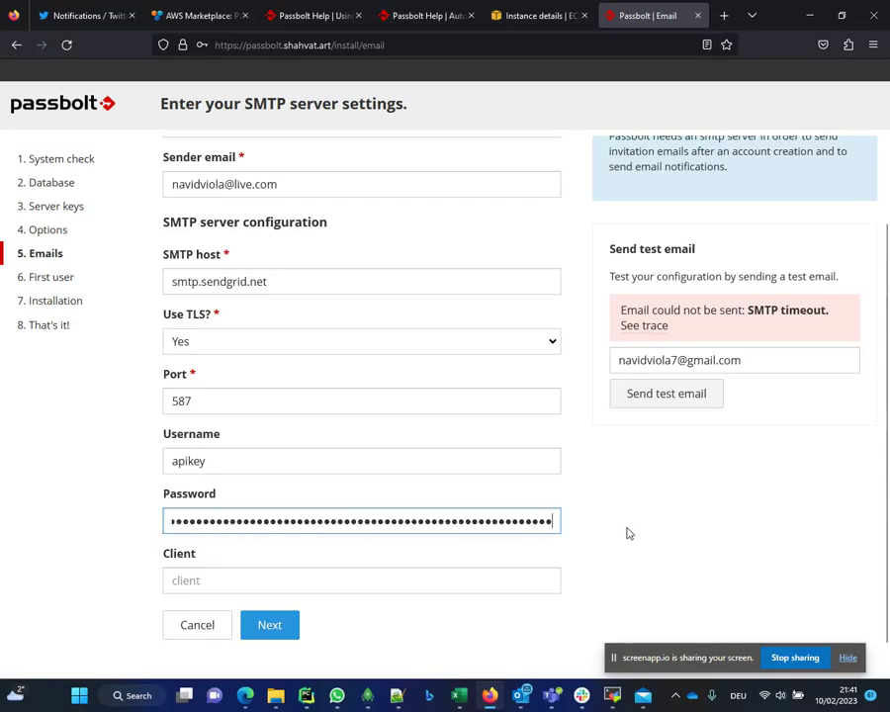
# Send another test email, which reports a sender-identity error, then continue to the First user step
pyautogui.click(658, 401)
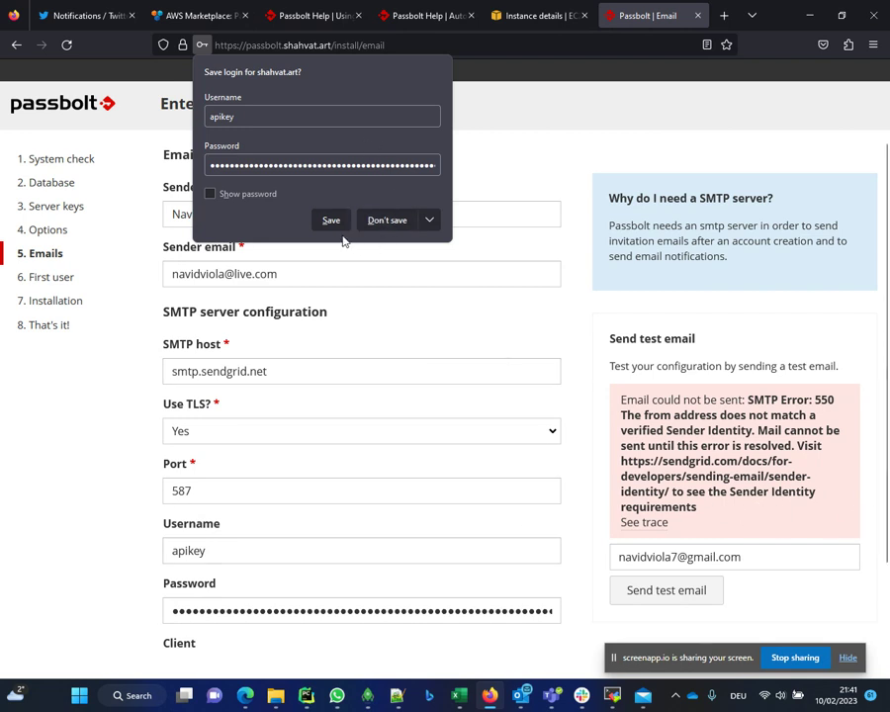
pyautogui.click(540, 150)
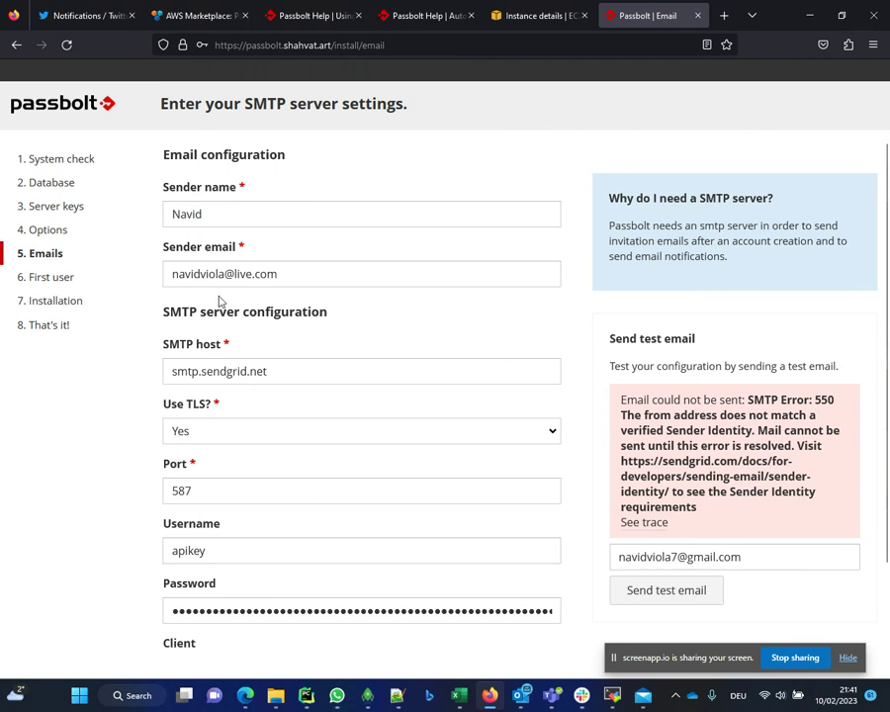
pyautogui.scroll(-2, 386, 590)
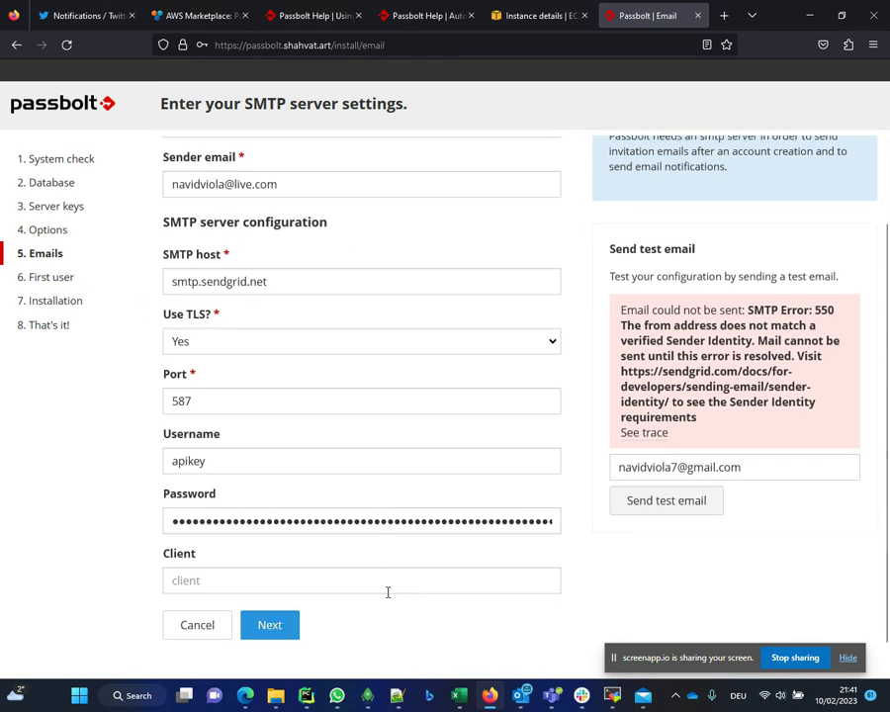
pyautogui.click(270, 627)
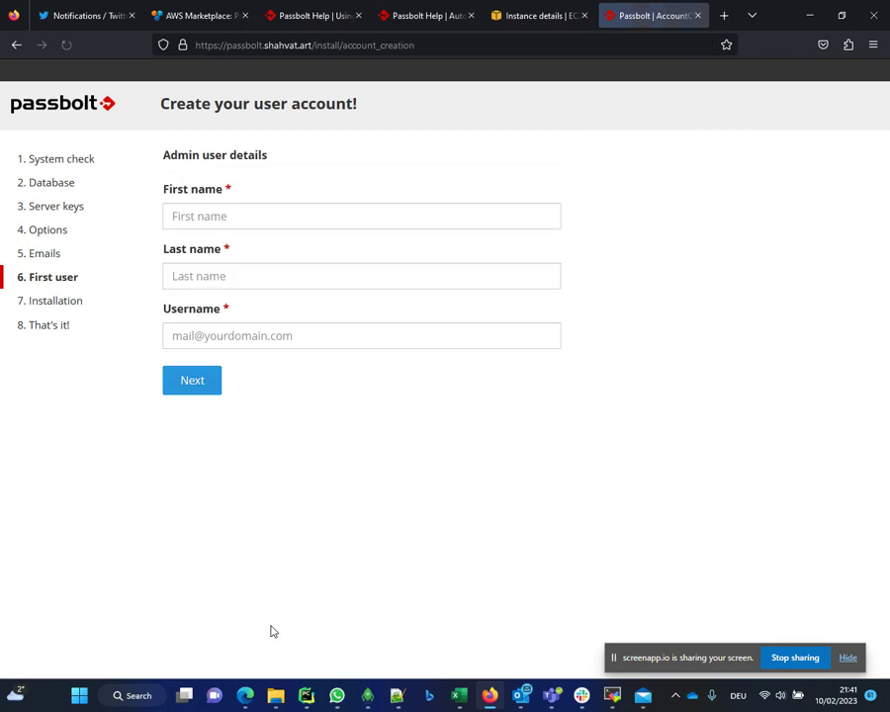
# Enter the admin's first name, last name and e-mail username, then submit to run the installation
pyautogui.click(274, 223)
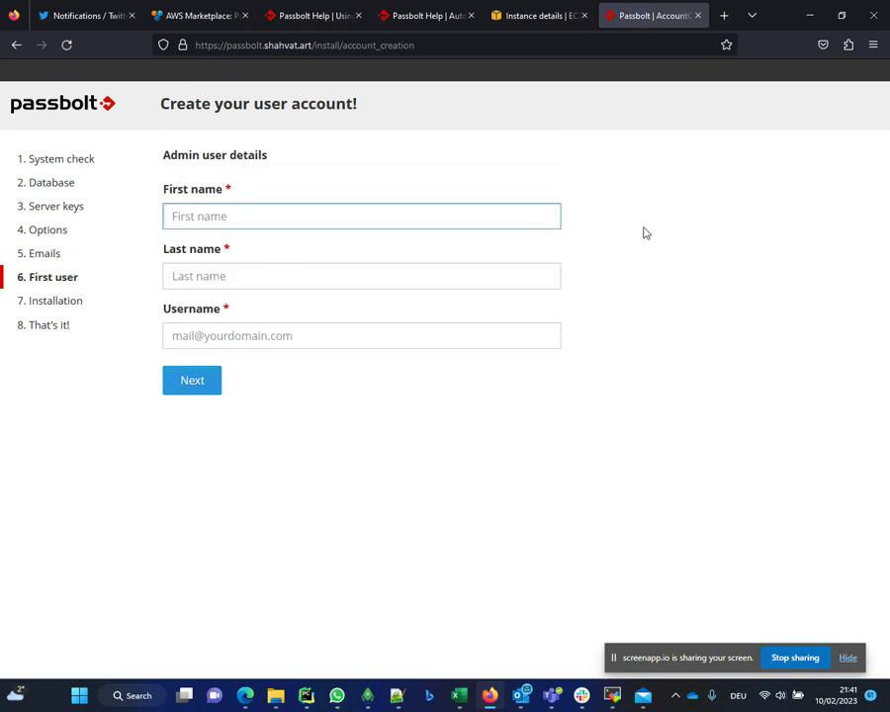
pyautogui.write('NB')
pyautogui.write('vid')
pyautogui.press('Tab')
pyautogui.write('Dariya')
pyautogui.press('Tab')
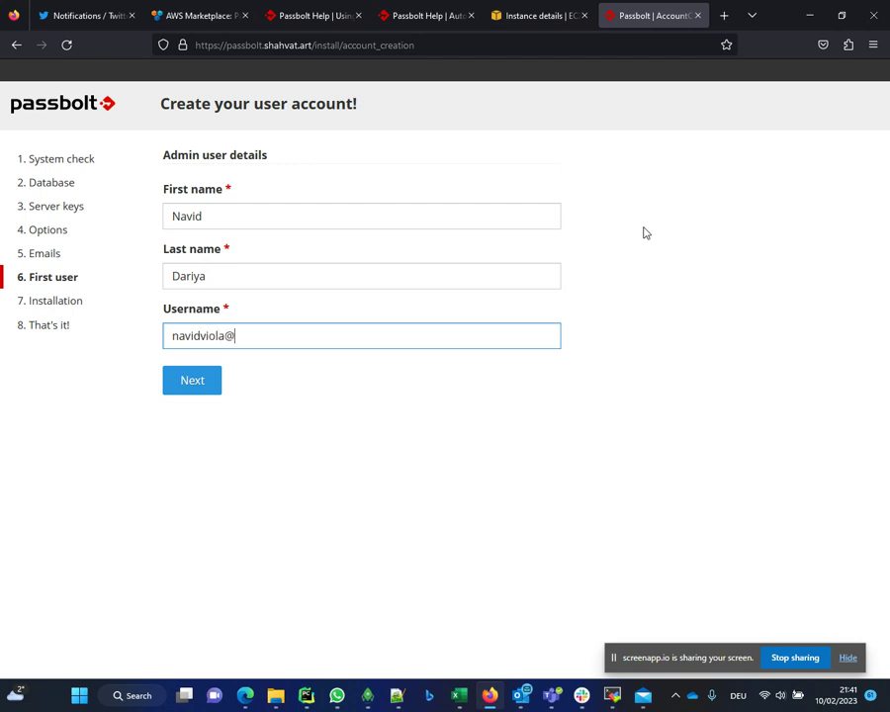
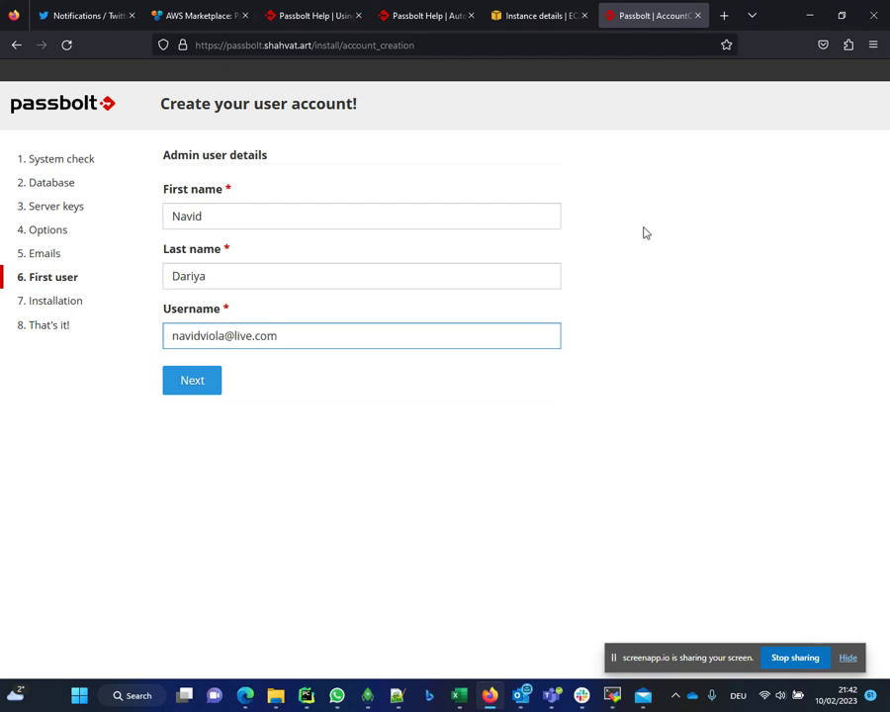
pyautogui.click(189, 384)
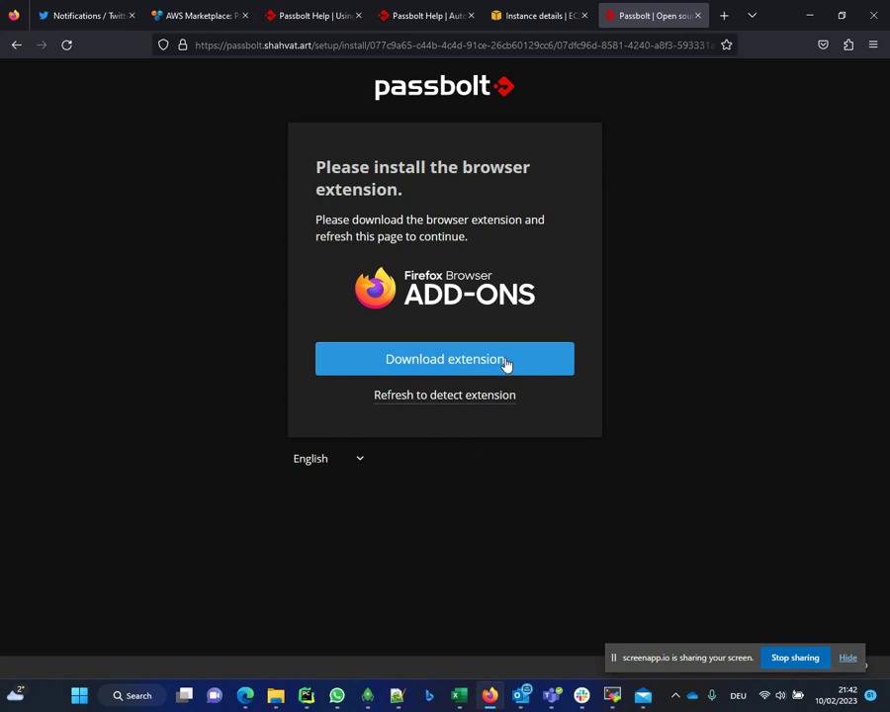
# Download the Passbolt extension and add it to Firefox, granting its permissions
pyautogui.click(475, 366)
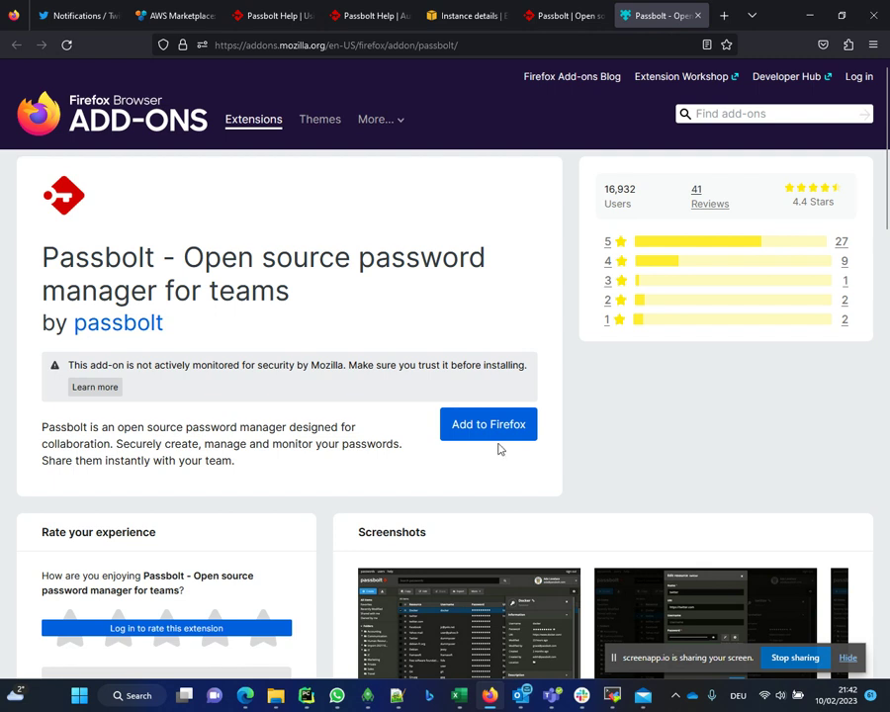
pyautogui.click(499, 432)
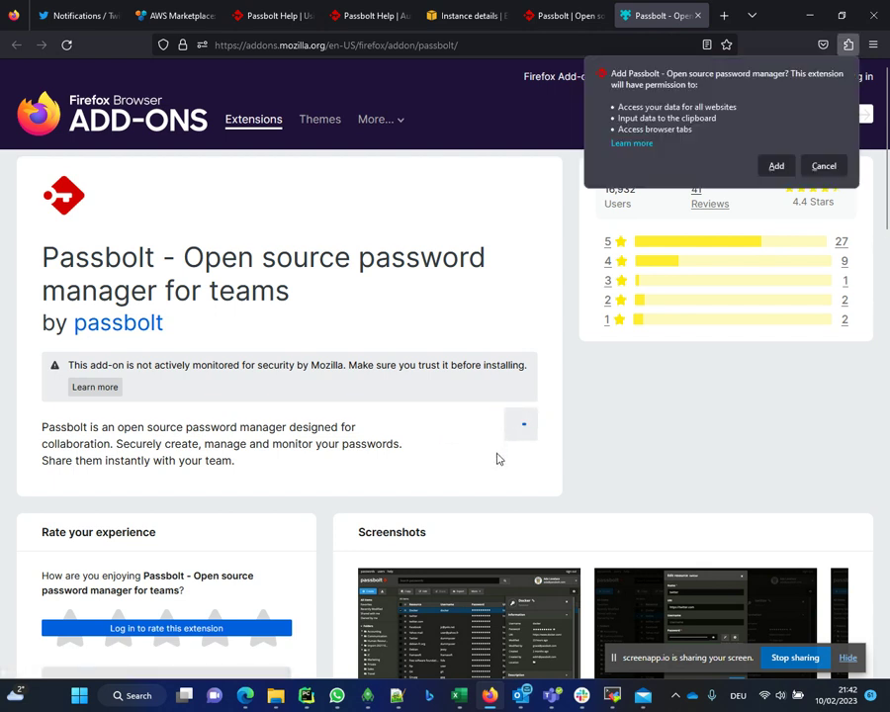
pyautogui.click(776, 168)
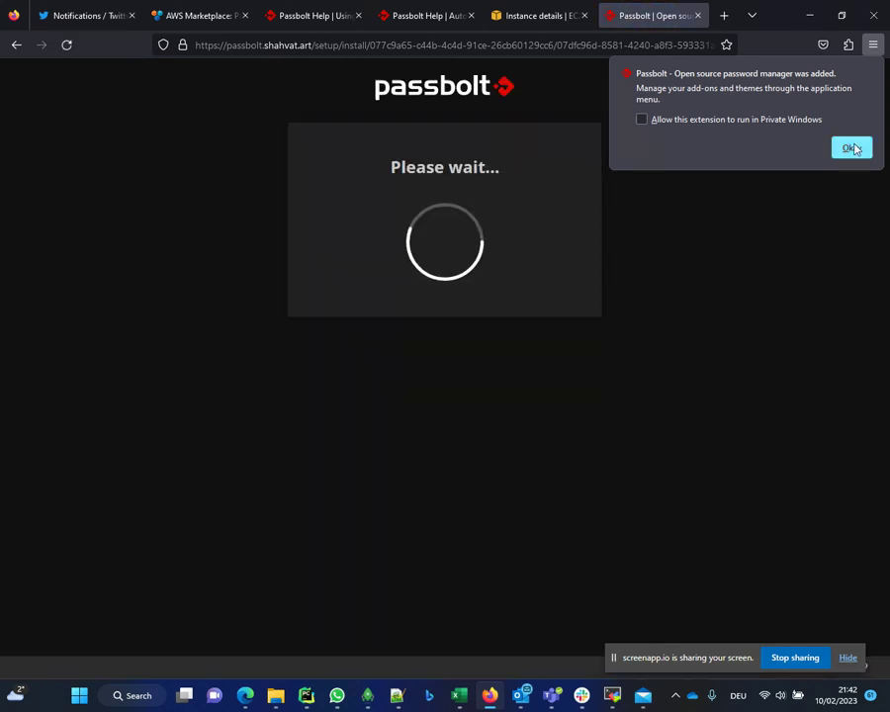
pyautogui.click(853, 148)
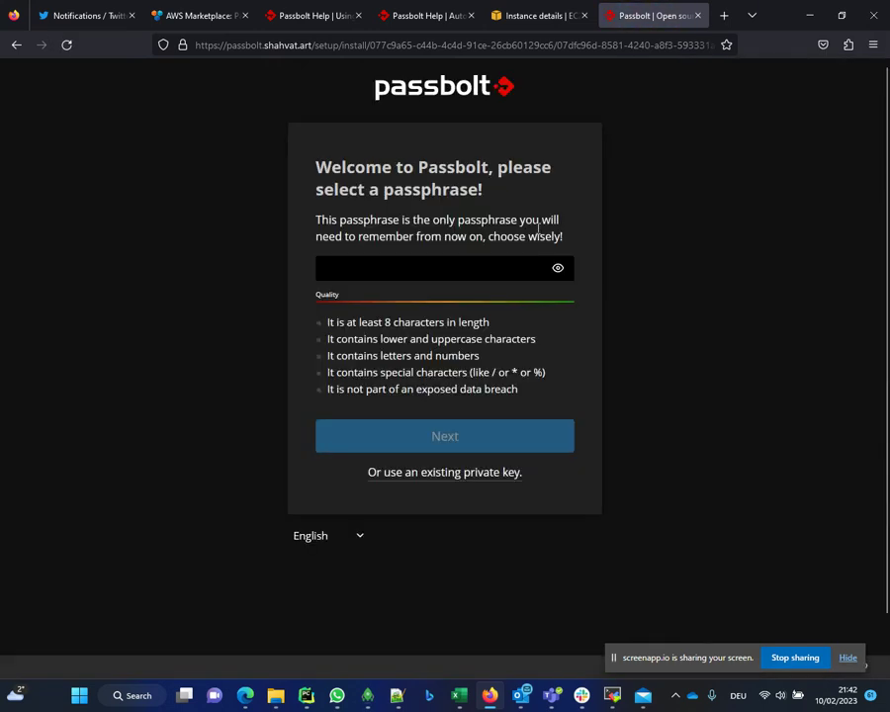
# Enter and confirm a strong passphrase, then dismiss the save-password and download notices
pyautogui.click(382, 261)
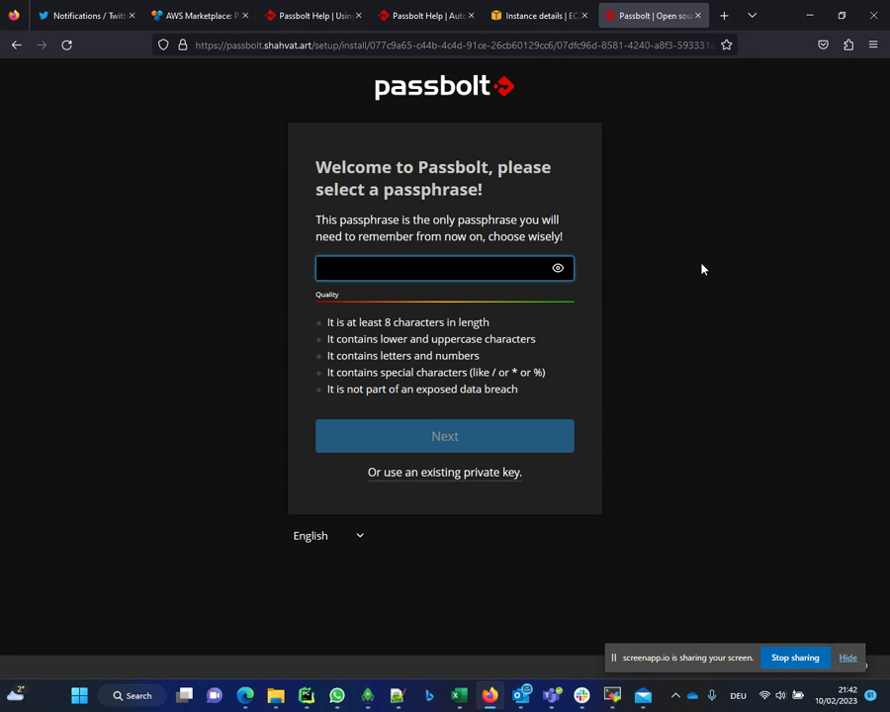
pyautogui.write('•')
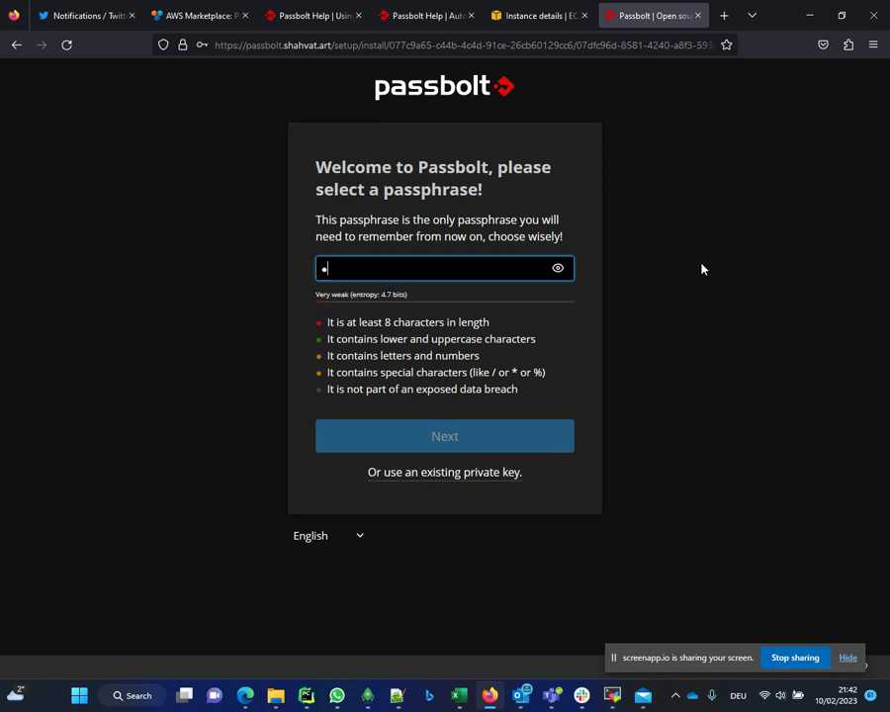
pyautogui.write('•••••••••••••••')
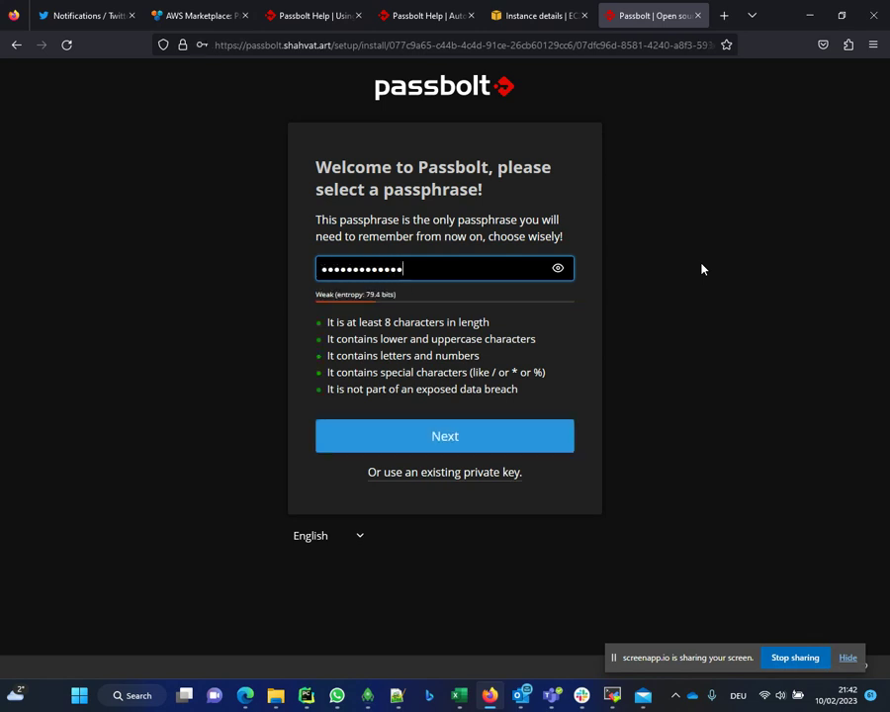
pyautogui.write('••••')
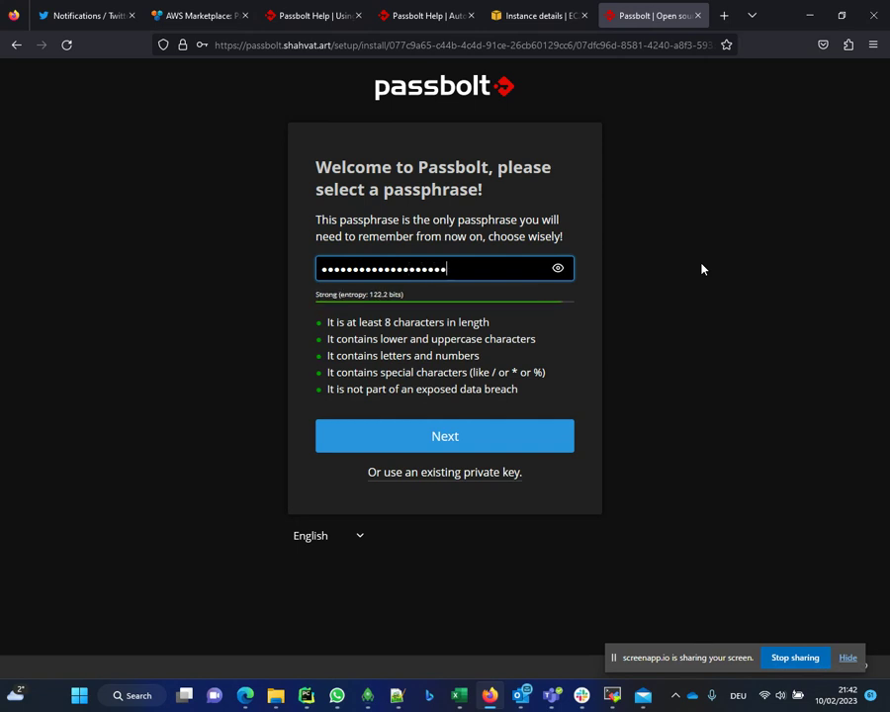
pyautogui.click(474, 431)
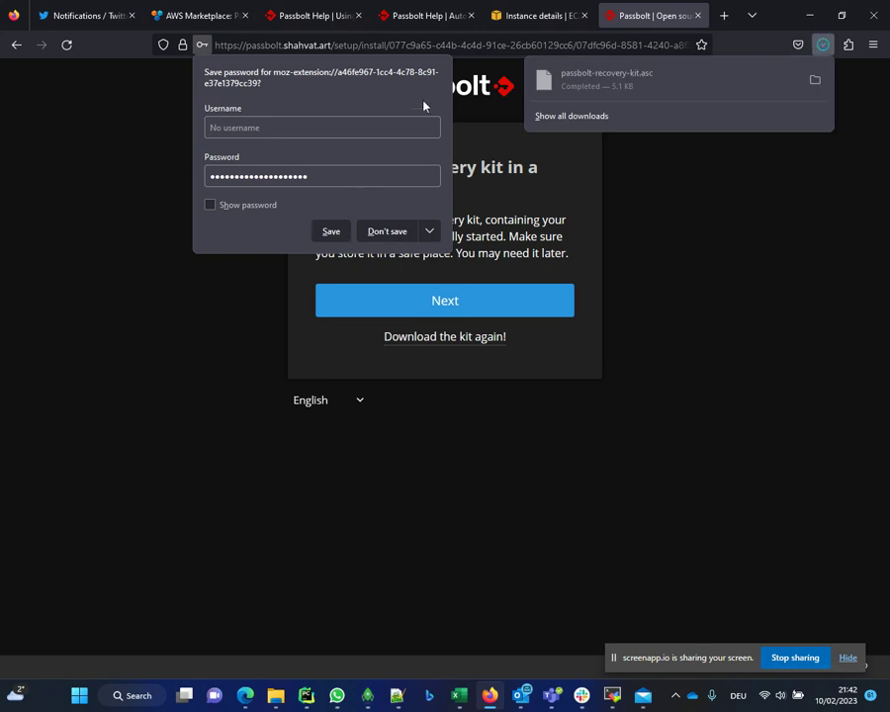
pyautogui.click(102, 315)
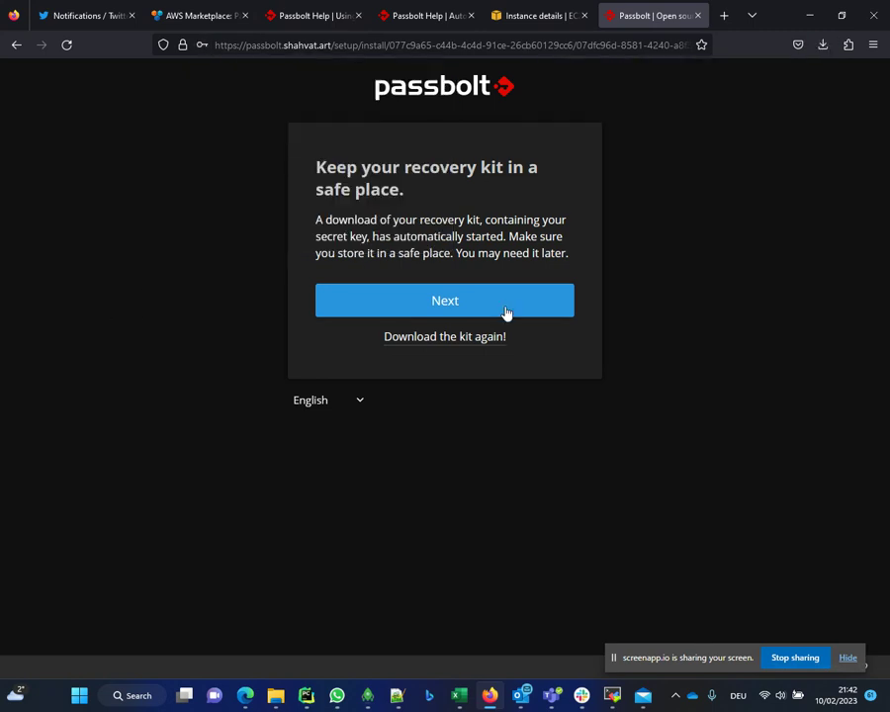
# Move past the recovery kit step and inspect the RID security token characters
pyautogui.click(506, 312)
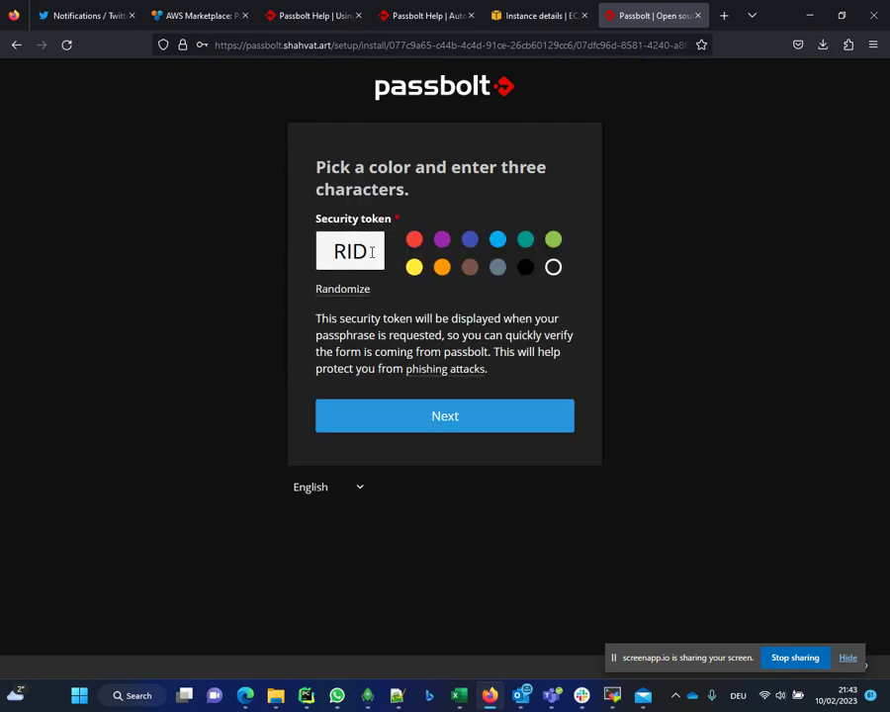
pyautogui.moveTo(372, 248); pyautogui.dragTo(334, 251)
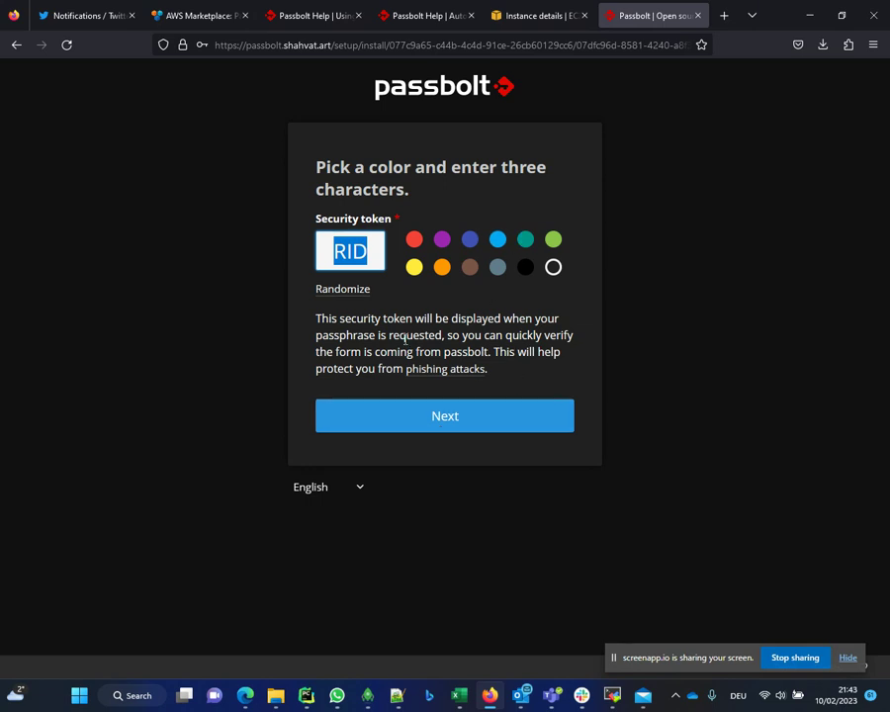
pyautogui.click(263, 214)
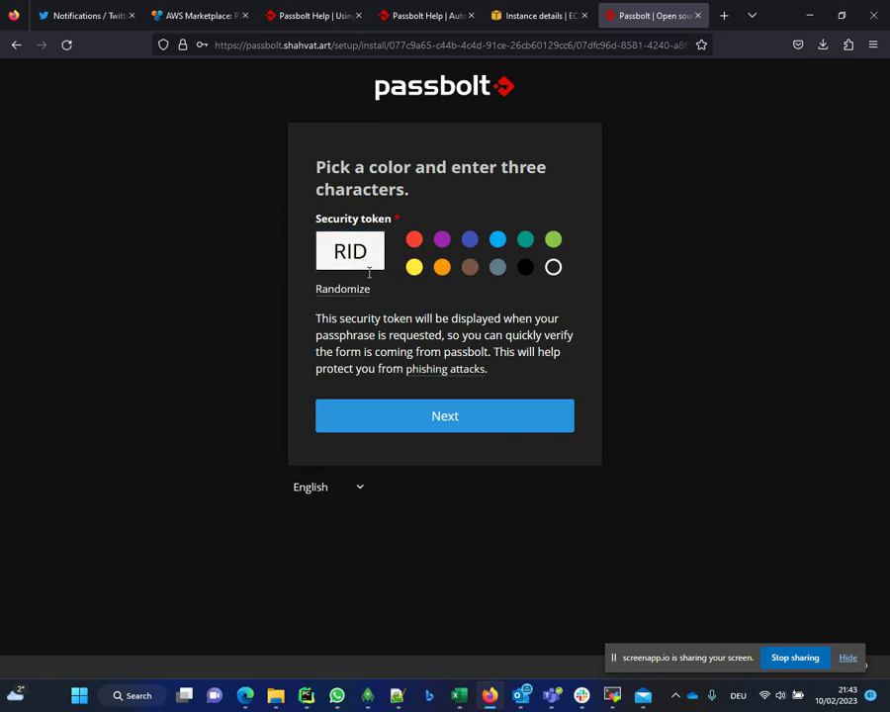
# Try several token colours, settle on yellow for RID, and finish setup
pyautogui.click(414, 267)
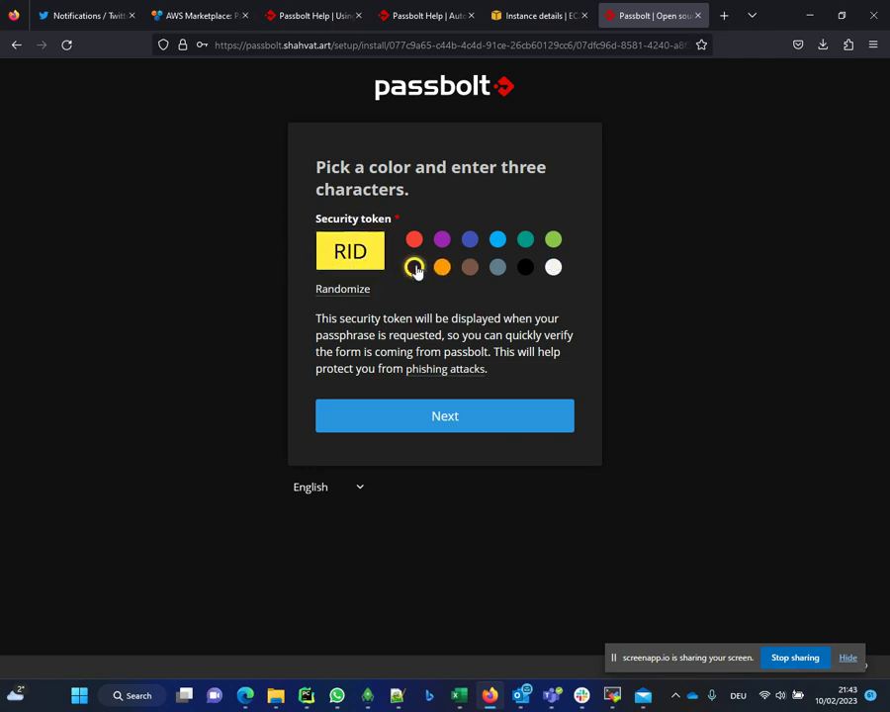
pyautogui.click(495, 242)
pyautogui.click(470, 243)
pyautogui.click(442, 241)
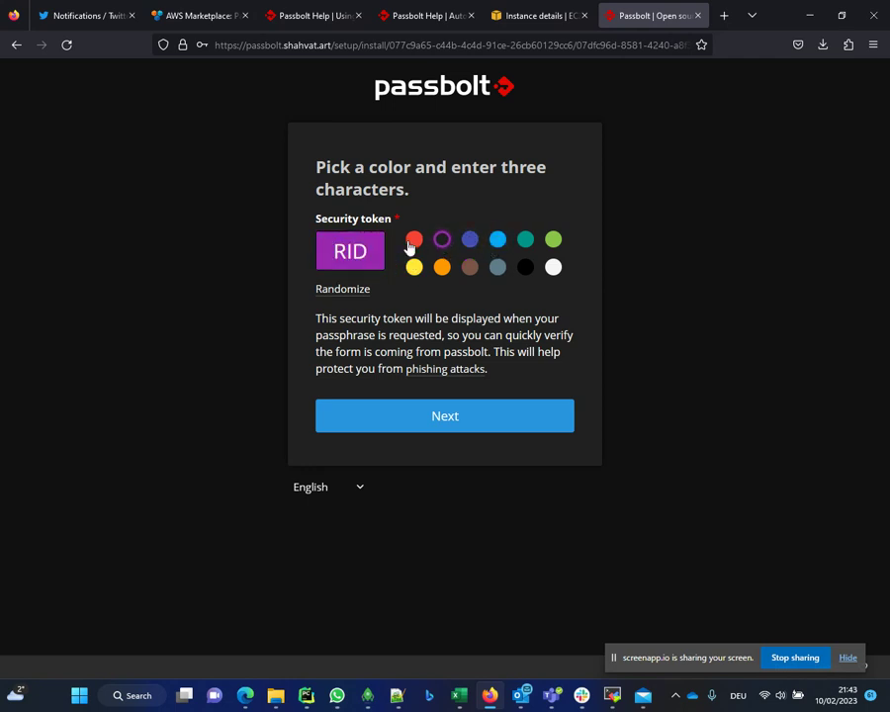
pyautogui.click(411, 243)
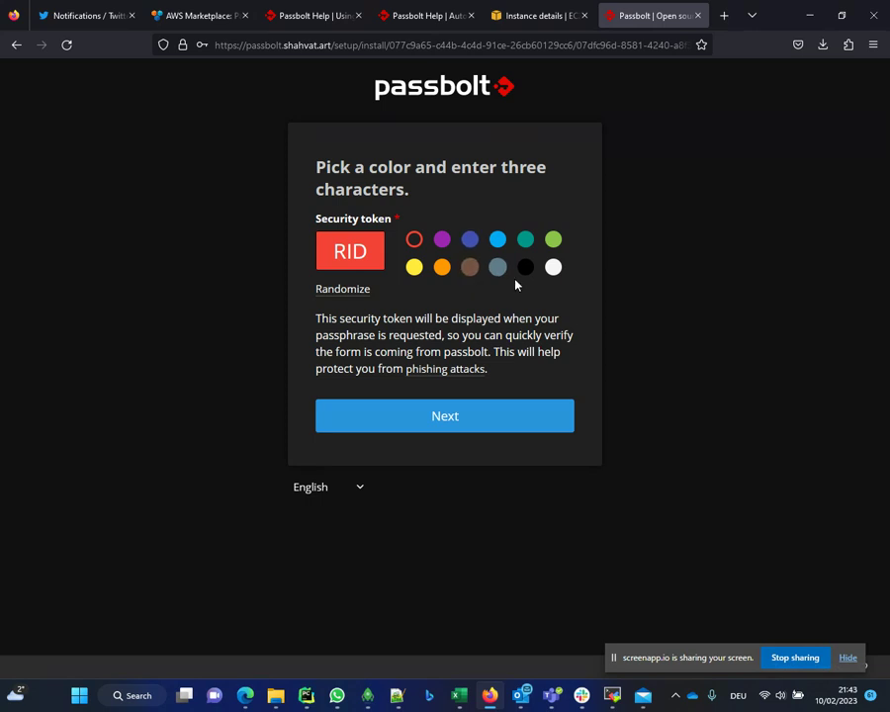
pyautogui.click(552, 267)
pyautogui.click(414, 267)
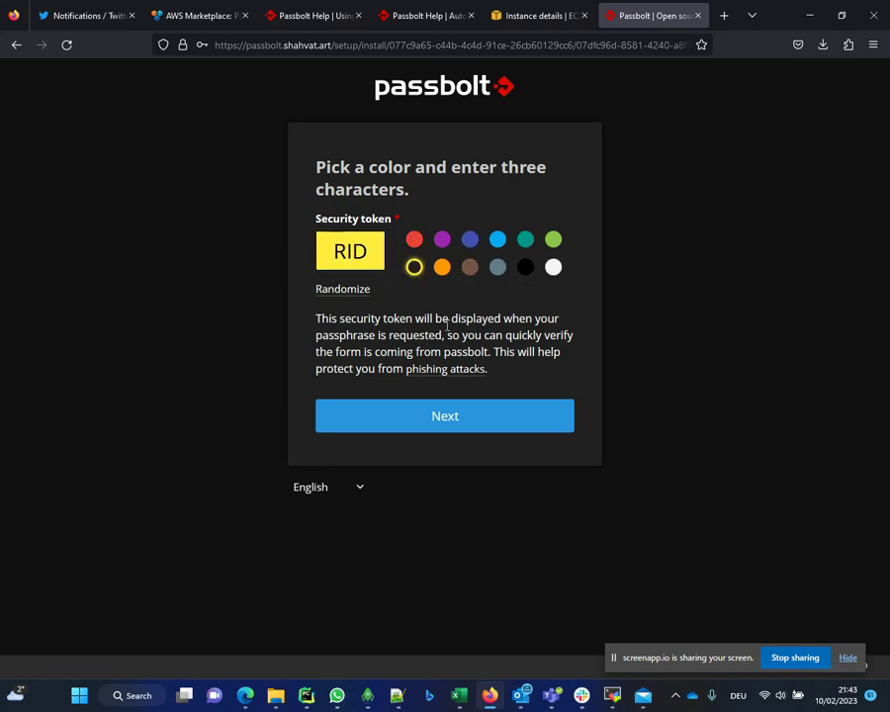
pyautogui.moveTo(369, 248); pyautogui.dragTo(288, 251)
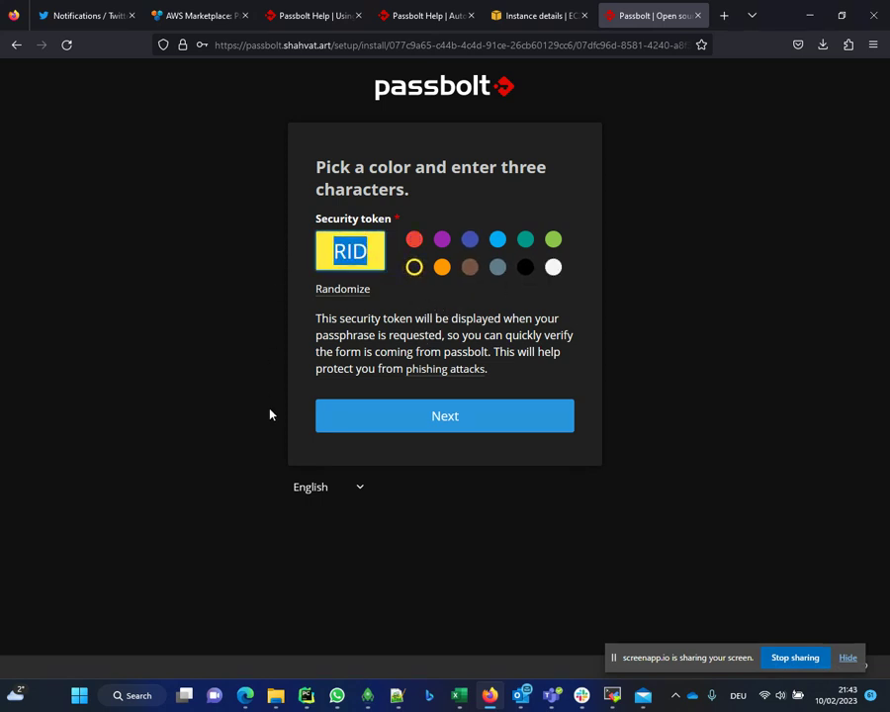
pyautogui.click(449, 422)
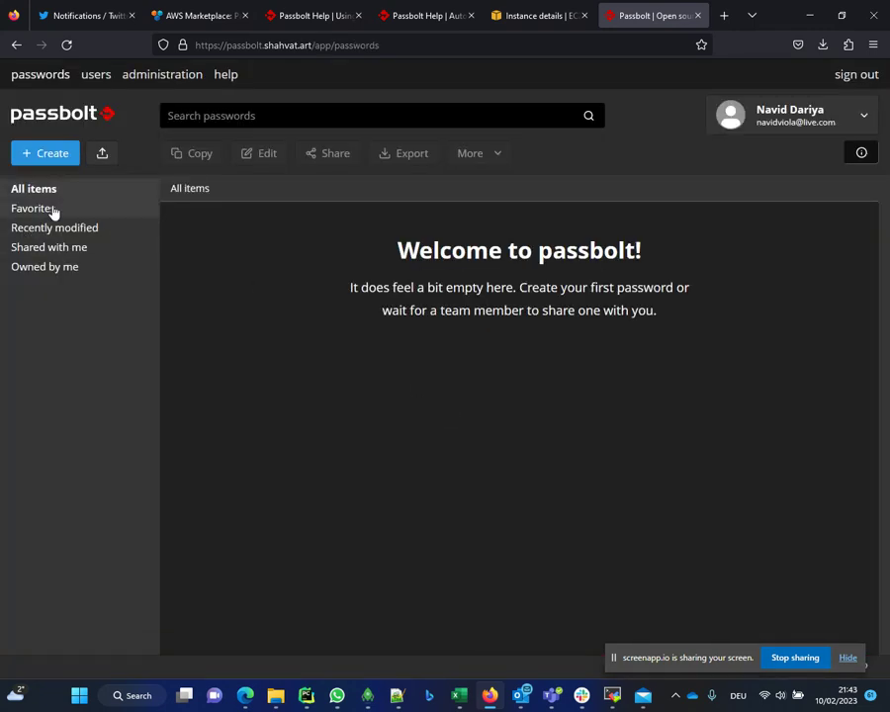
# Glance at the users list, return to passwords, and start a new password entry
pyautogui.click(87, 76)
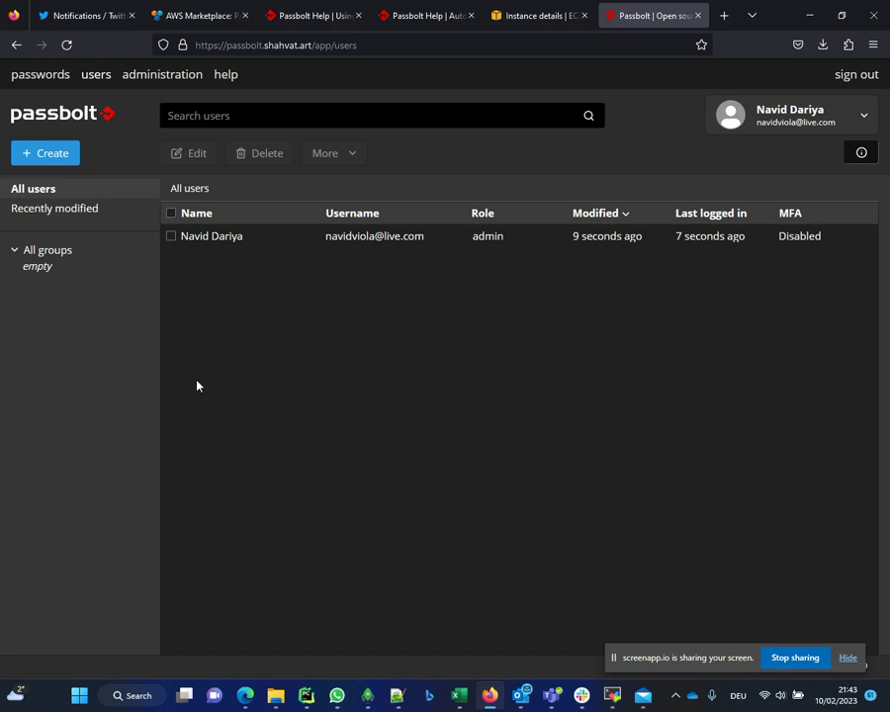
pyautogui.click(45, 75)
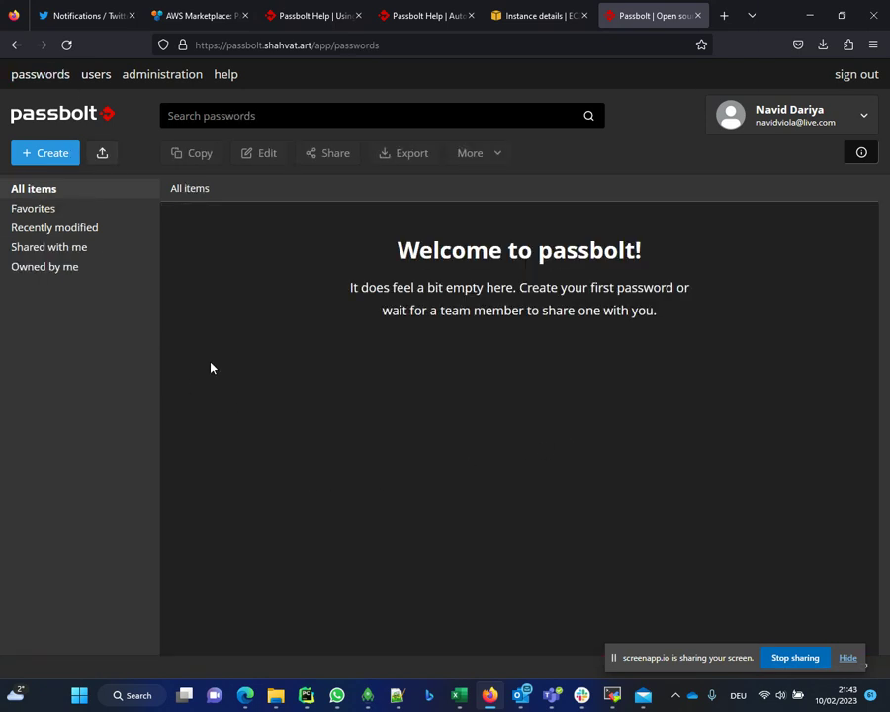
pyautogui.click(39, 155)
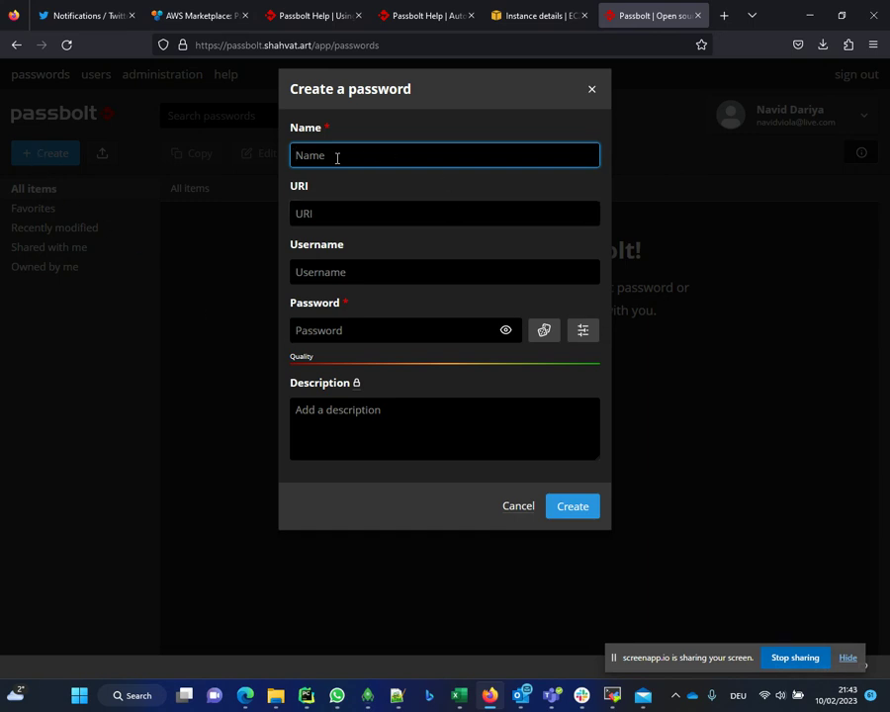
# Fill in Name 'Test', URI passbolt.shahvat.art, the account username and a generated password
pyautogui.write('Test')
pyautogui.press('Tab')
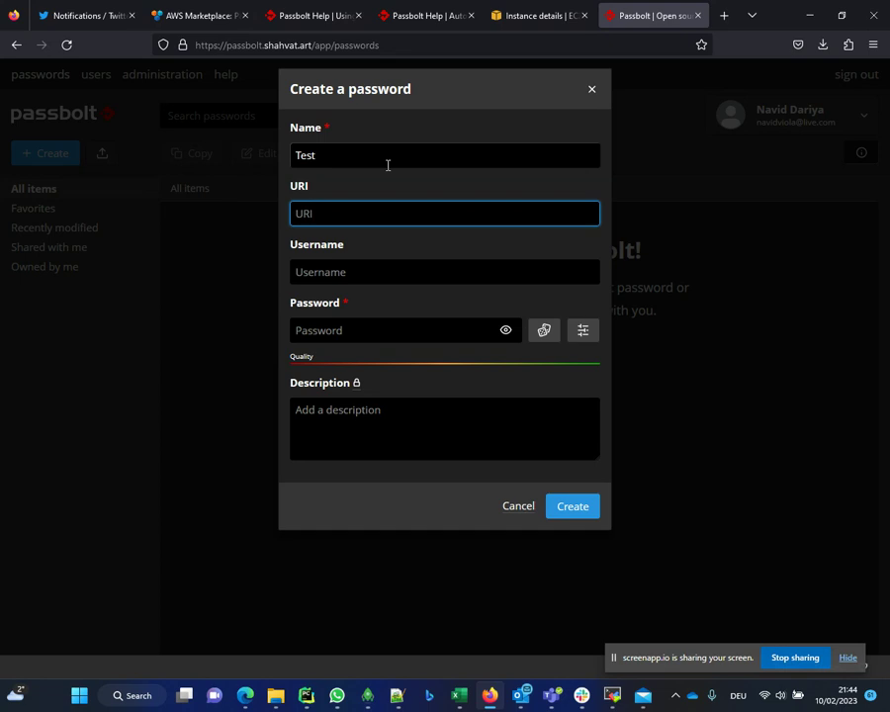
pyautogui.write('pass')
pyautogui.write('bolt.shahva')
pyautogui.write('t')
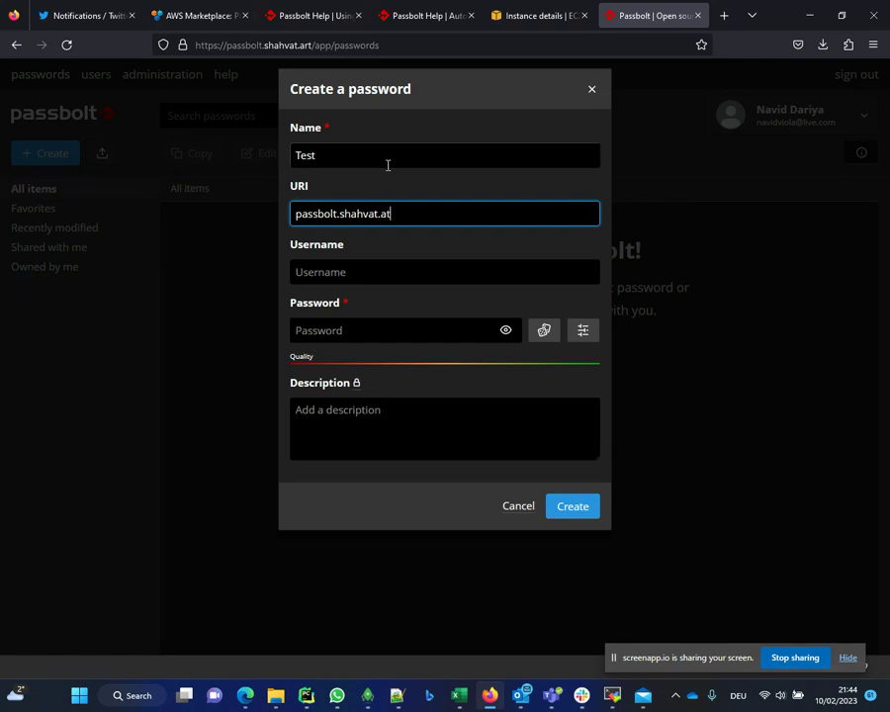
pyautogui.press('BackSpace')
pyautogui.write('rt')
pyautogui.press('Tab')
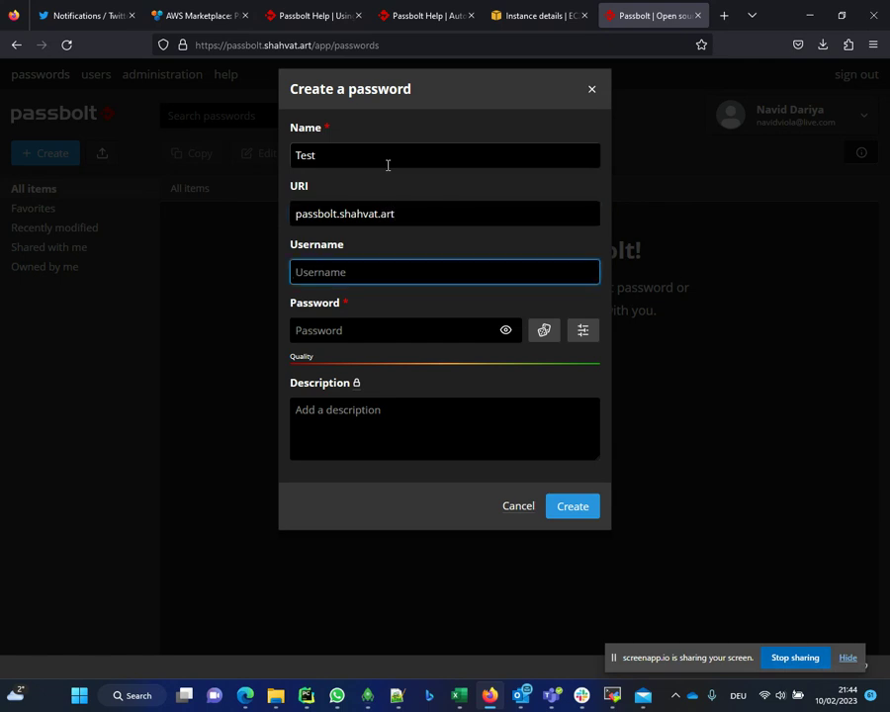
pyautogui.write('navid')
pyautogui.press('Tab')
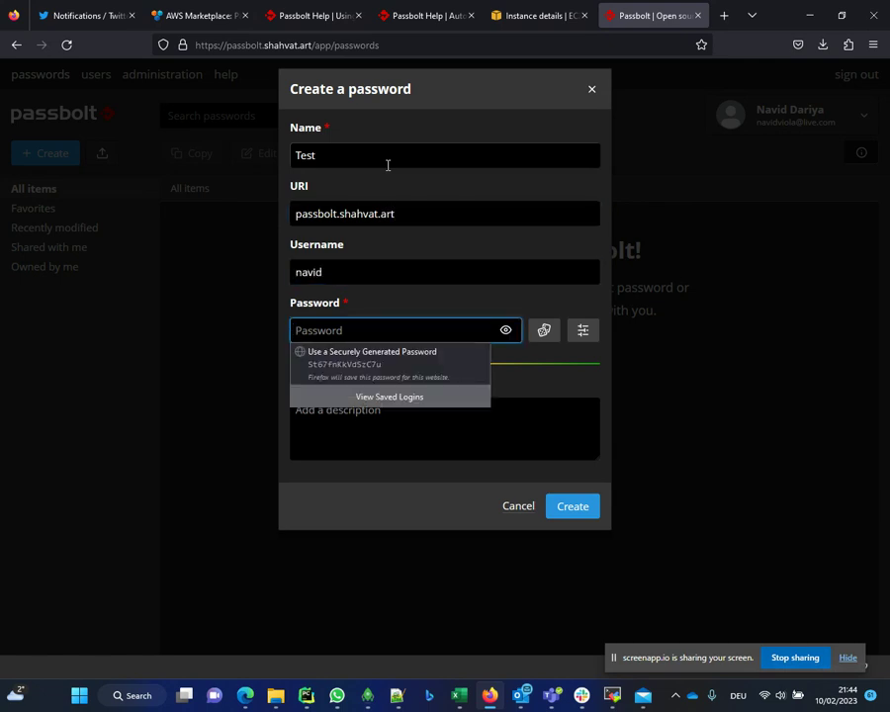
pyautogui.click(427, 360)
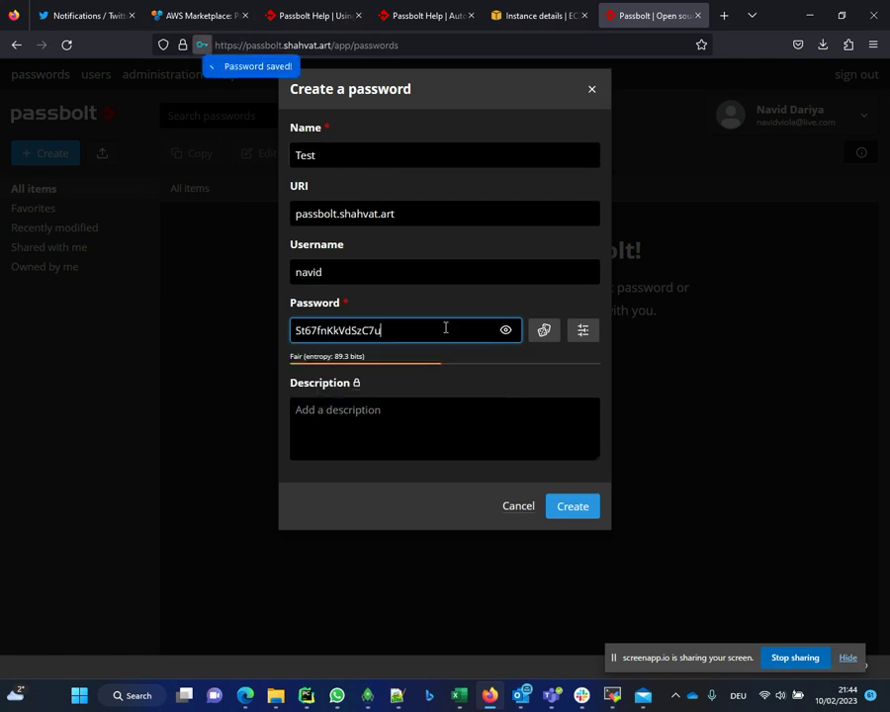
# Save the entry, entering the passphrase and remembering it until logout
pyautogui.click(581, 511)
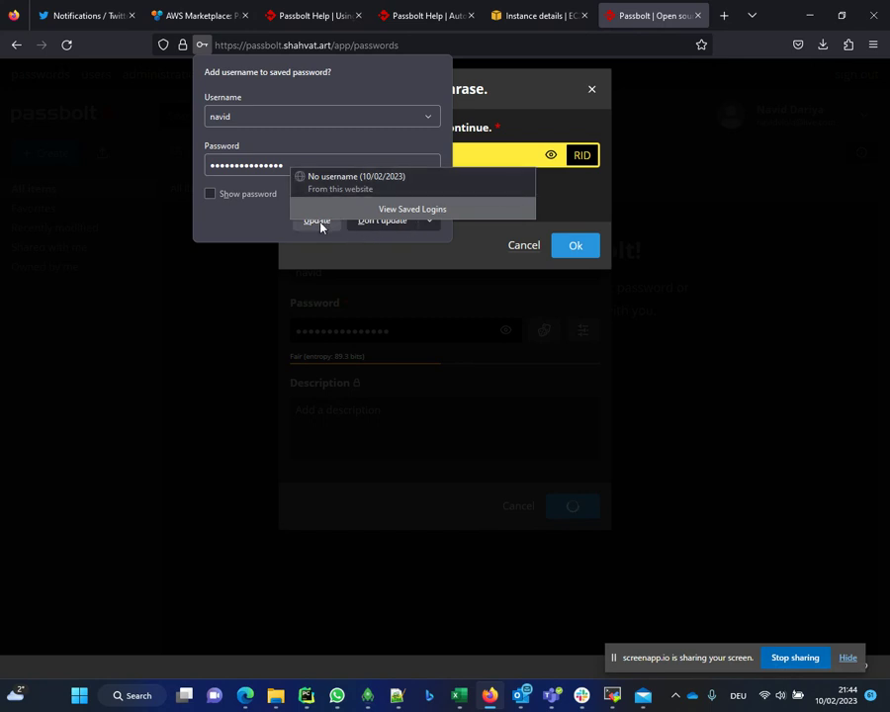
pyautogui.click(196, 286)
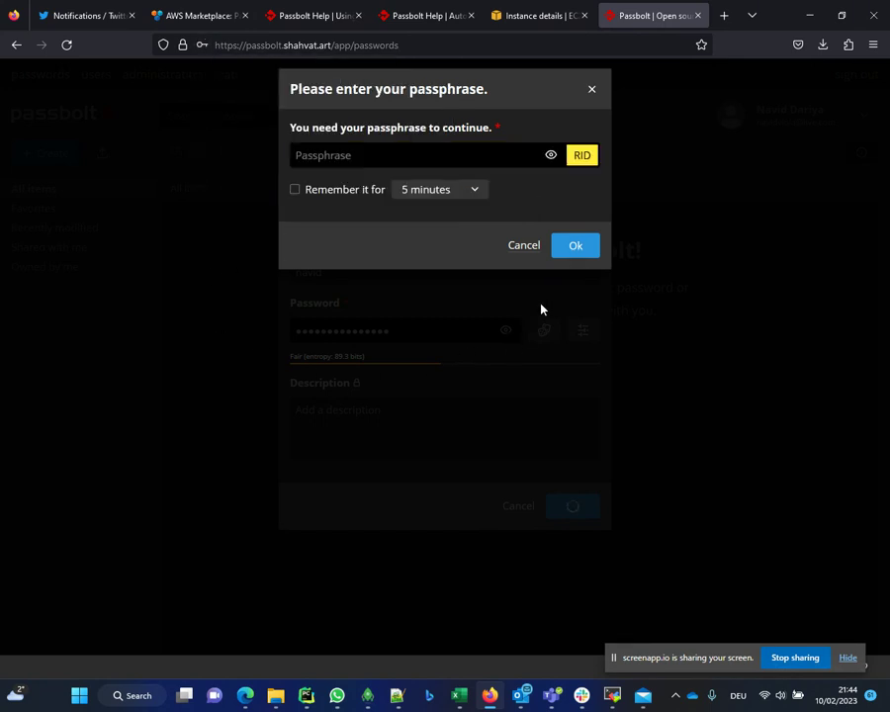
pyautogui.click(463, 156)
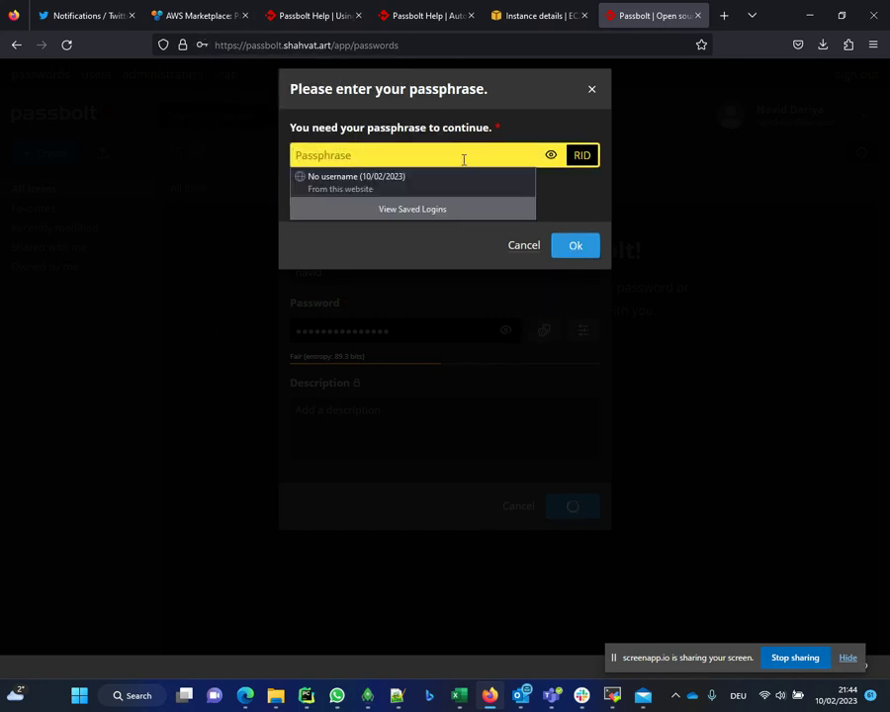
pyautogui.write('••••••••••••')
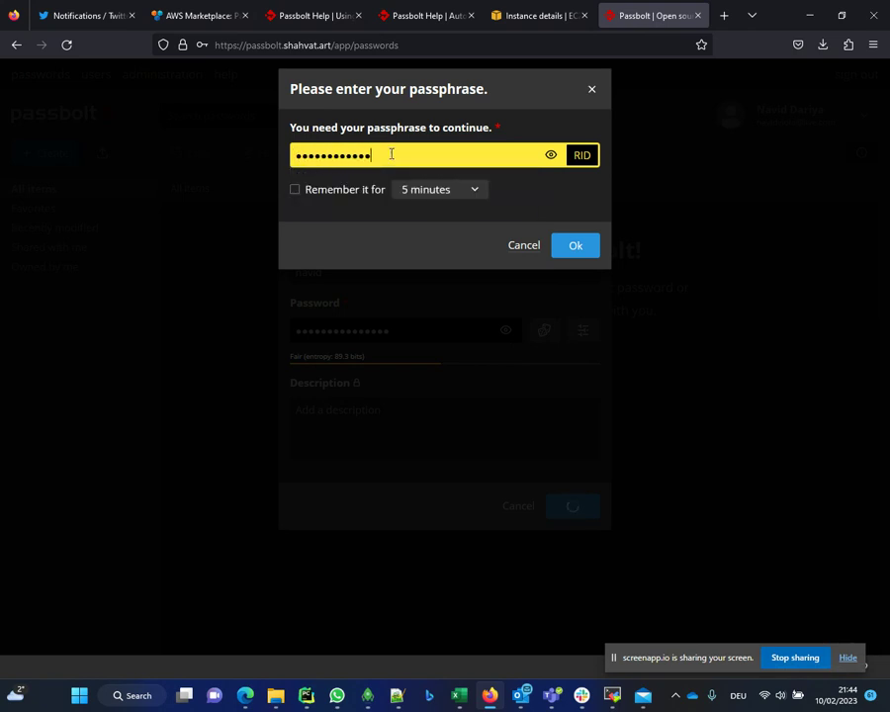
pyautogui.write('•••••••')
pyautogui.click(473, 193)
pyautogui.click(455, 297)
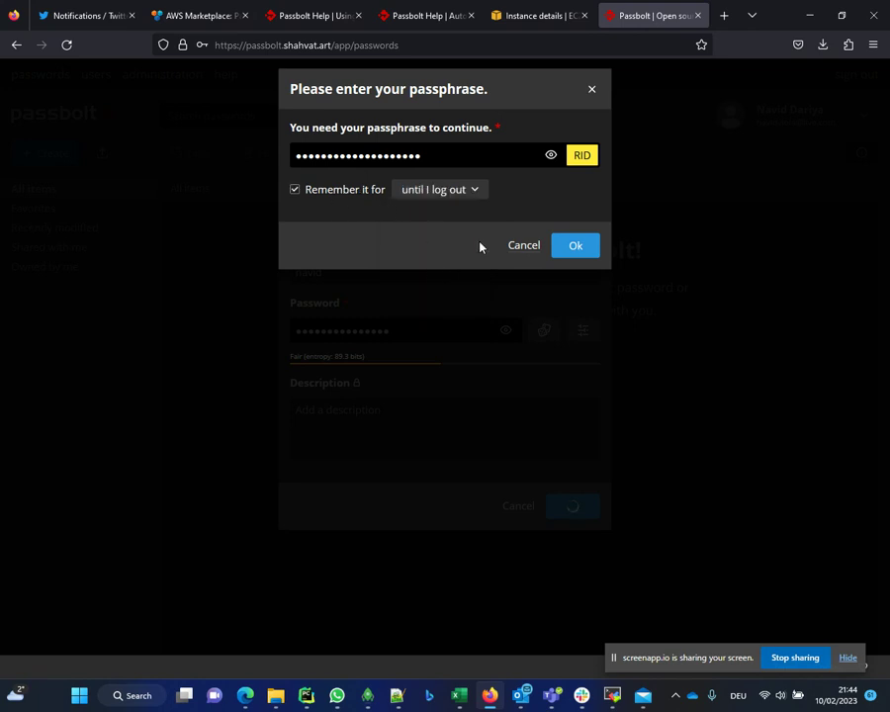
pyautogui.click(579, 251)
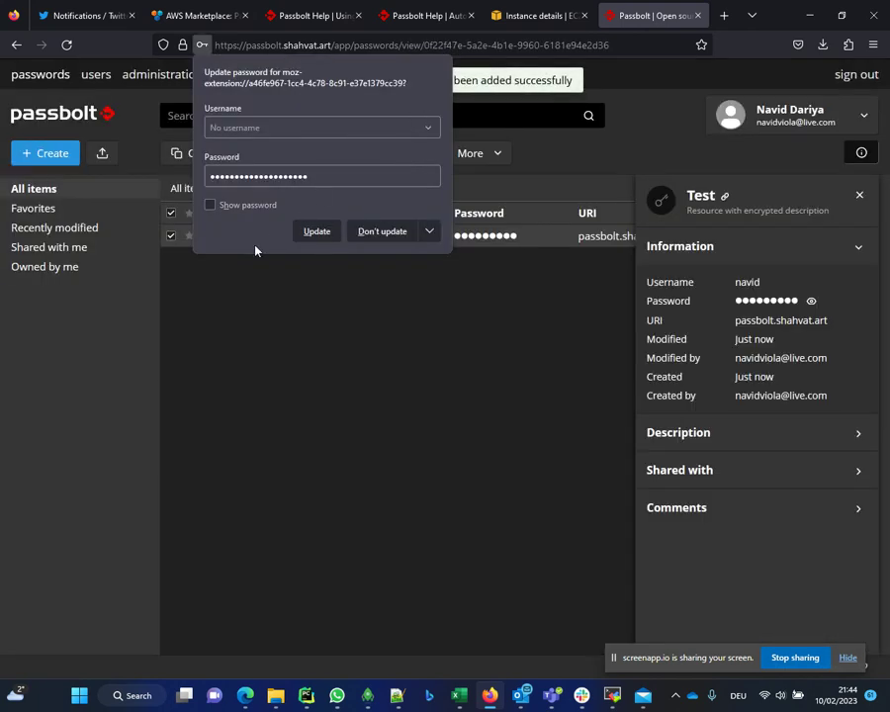
pyautogui.click(302, 361)
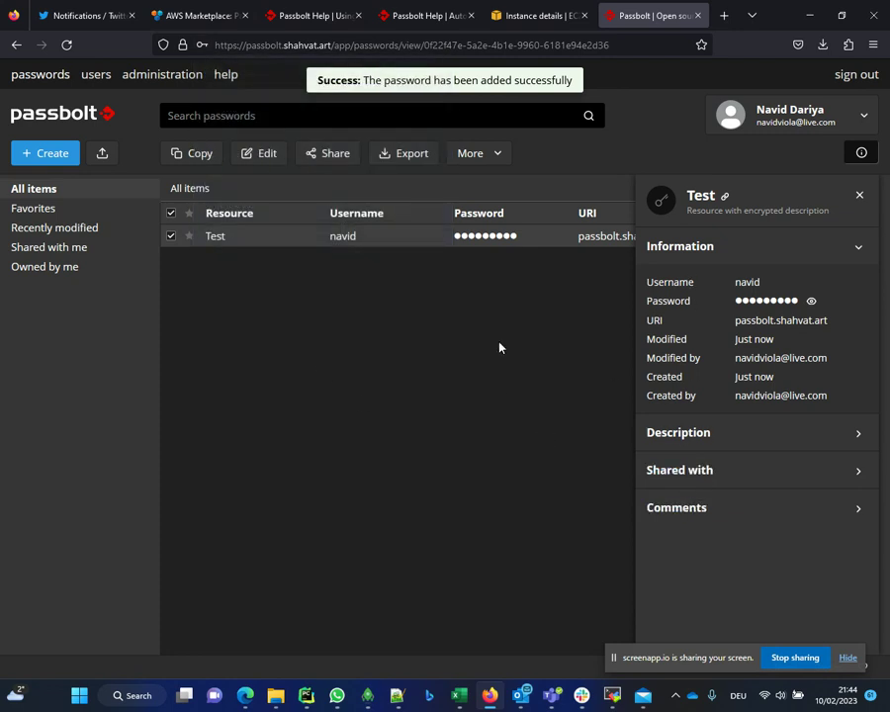
# Search for a user to share Test with, cancel sharing, then view the users list
pyautogui.click(860, 195)
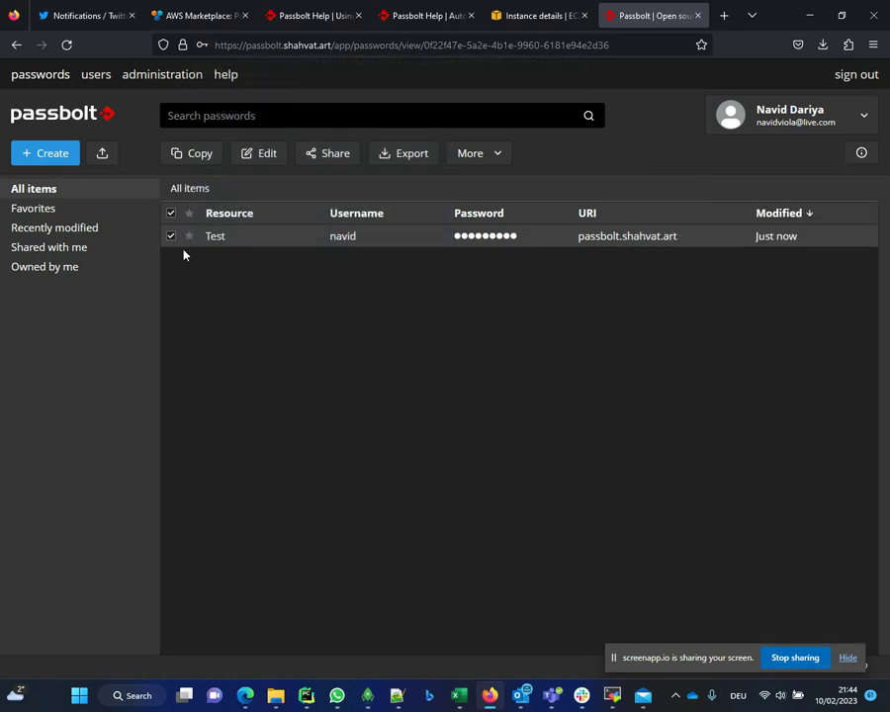
pyautogui.click(332, 154)
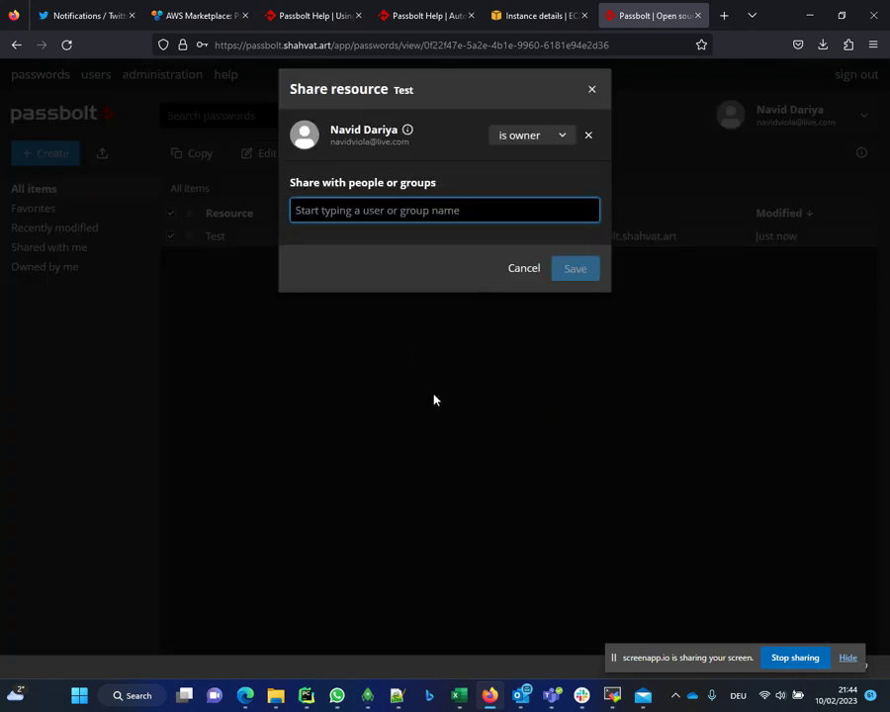
pyautogui.write('na')
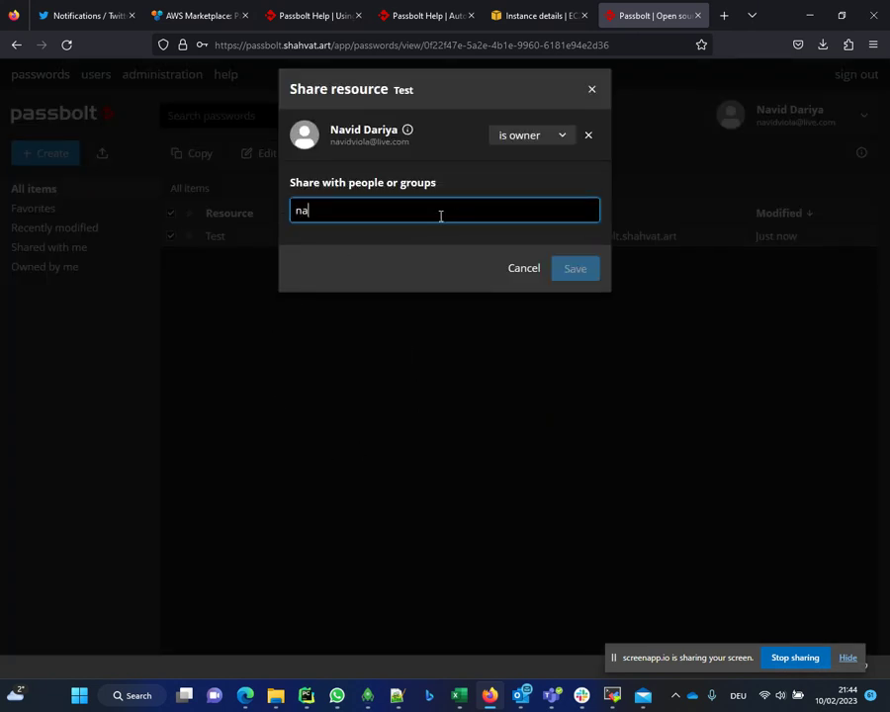
pyautogui.write('vidviola')
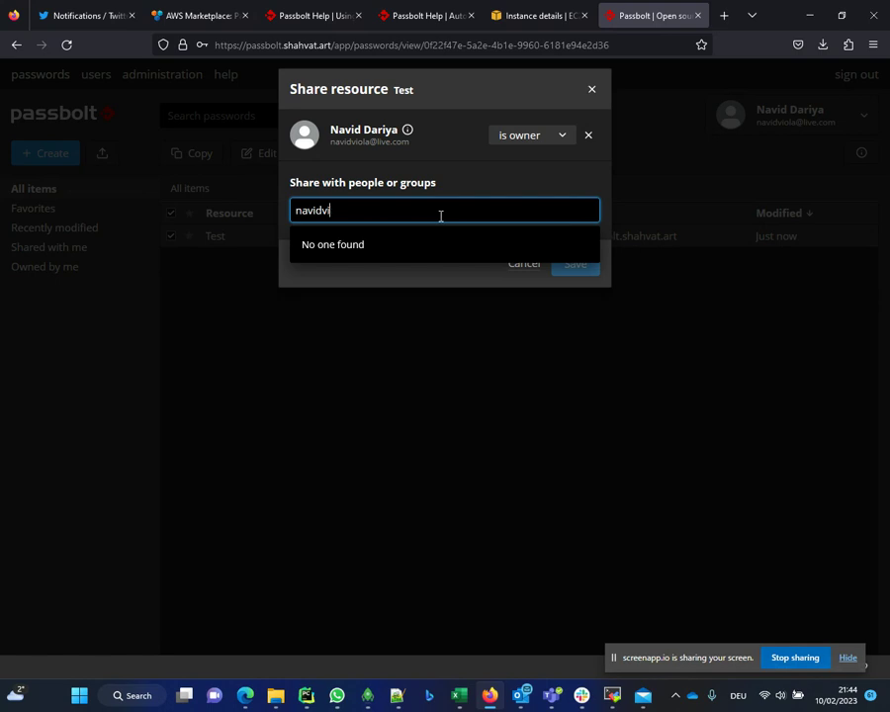
pyautogui.press('BackSpace')
pyautogui.press('BackSpace')
pyautogui.press('BackSpace')
pyautogui.press('BackSpace')
pyautogui.press('BackSpace')
pyautogui.press('BackSpace')
pyautogui.press('BackSpace')
pyautogui.press('BackSpace')
pyautogui.press('BackSpace')
pyautogui.press('BackSpace')
pyautogui.click(527, 268)
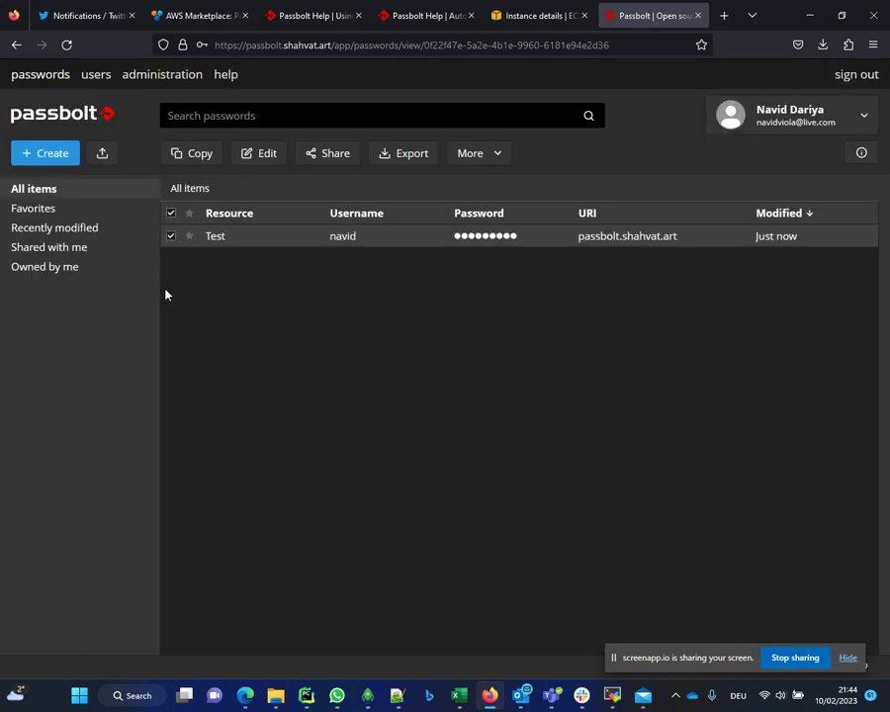
pyautogui.click(100, 78)
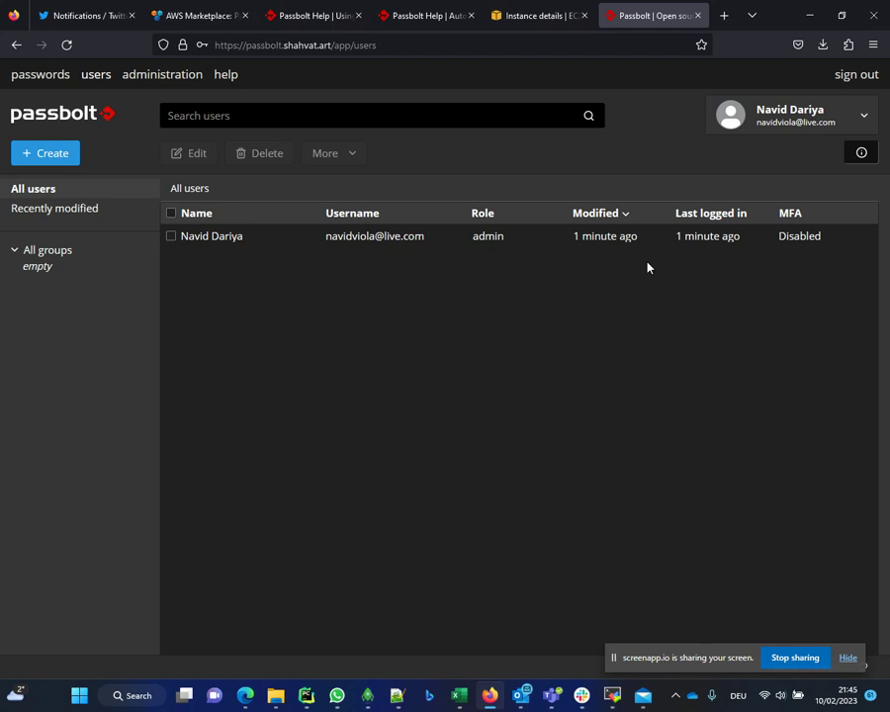
# Review administration pages from Email Notifications to Self Registration, then switch to the AWS Marketplace page
pyautogui.click(173, 77)
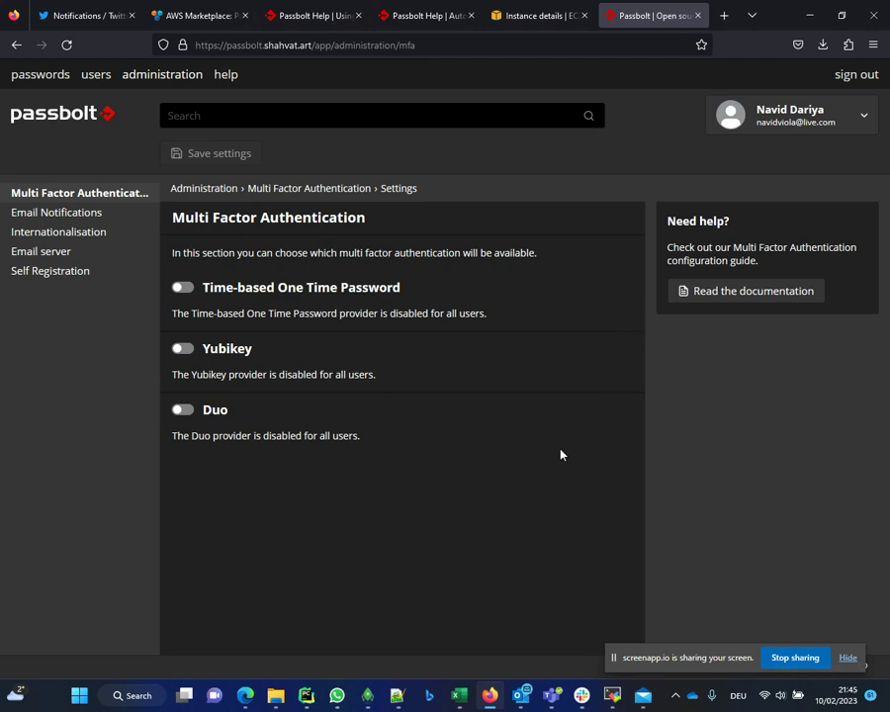
pyautogui.click(54, 214)
pyautogui.click(59, 236)
pyautogui.click(62, 253)
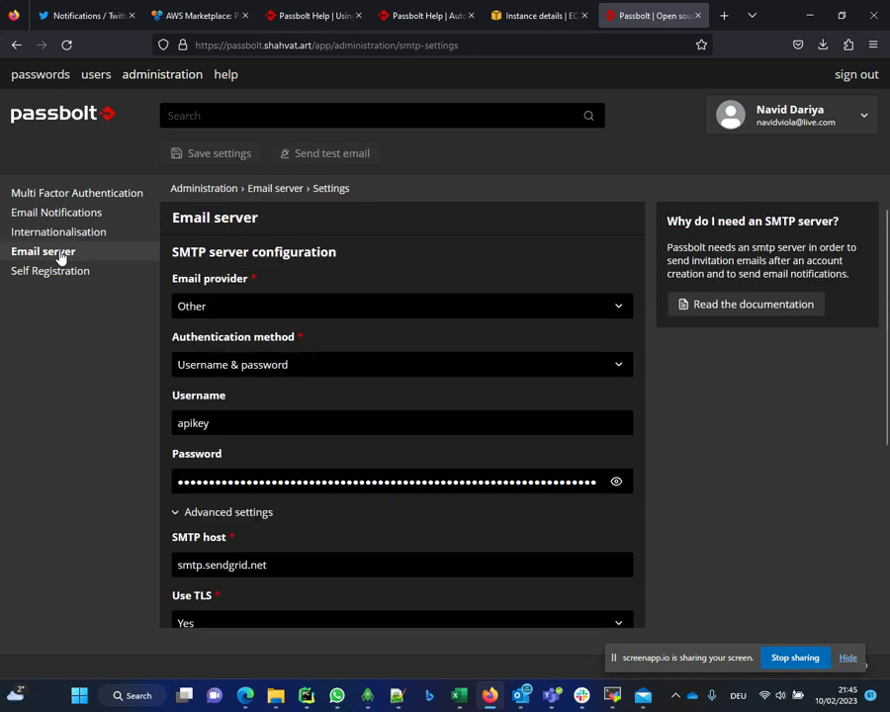
pyautogui.click(62, 274)
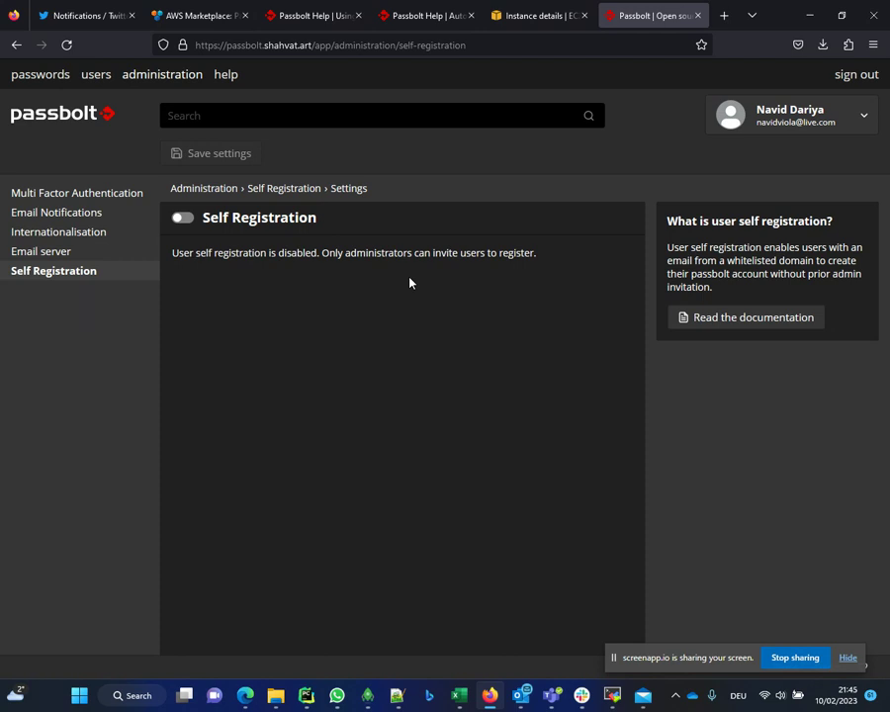
pyautogui.click(158, 12)
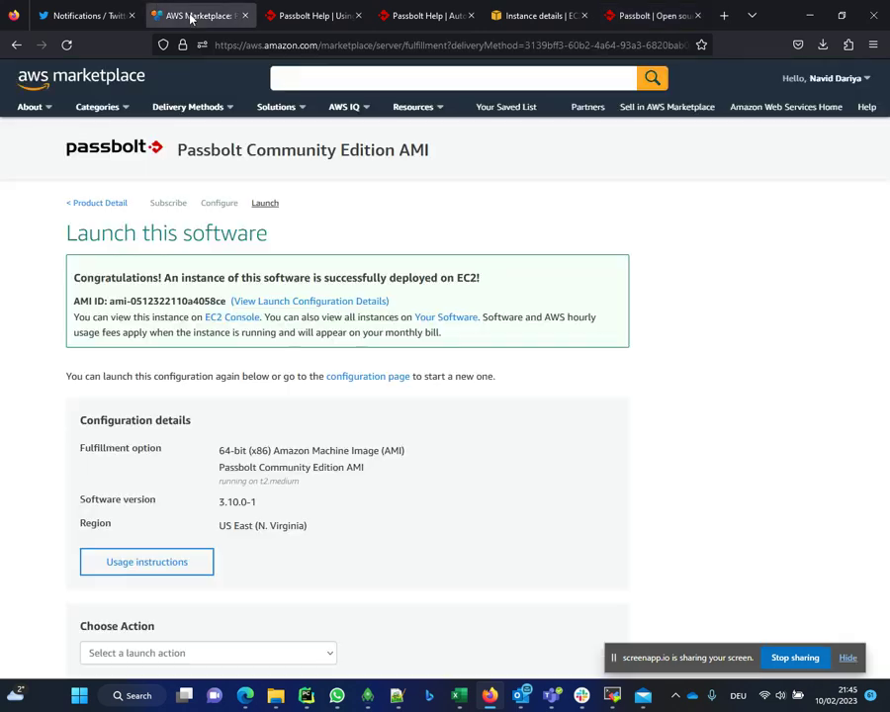